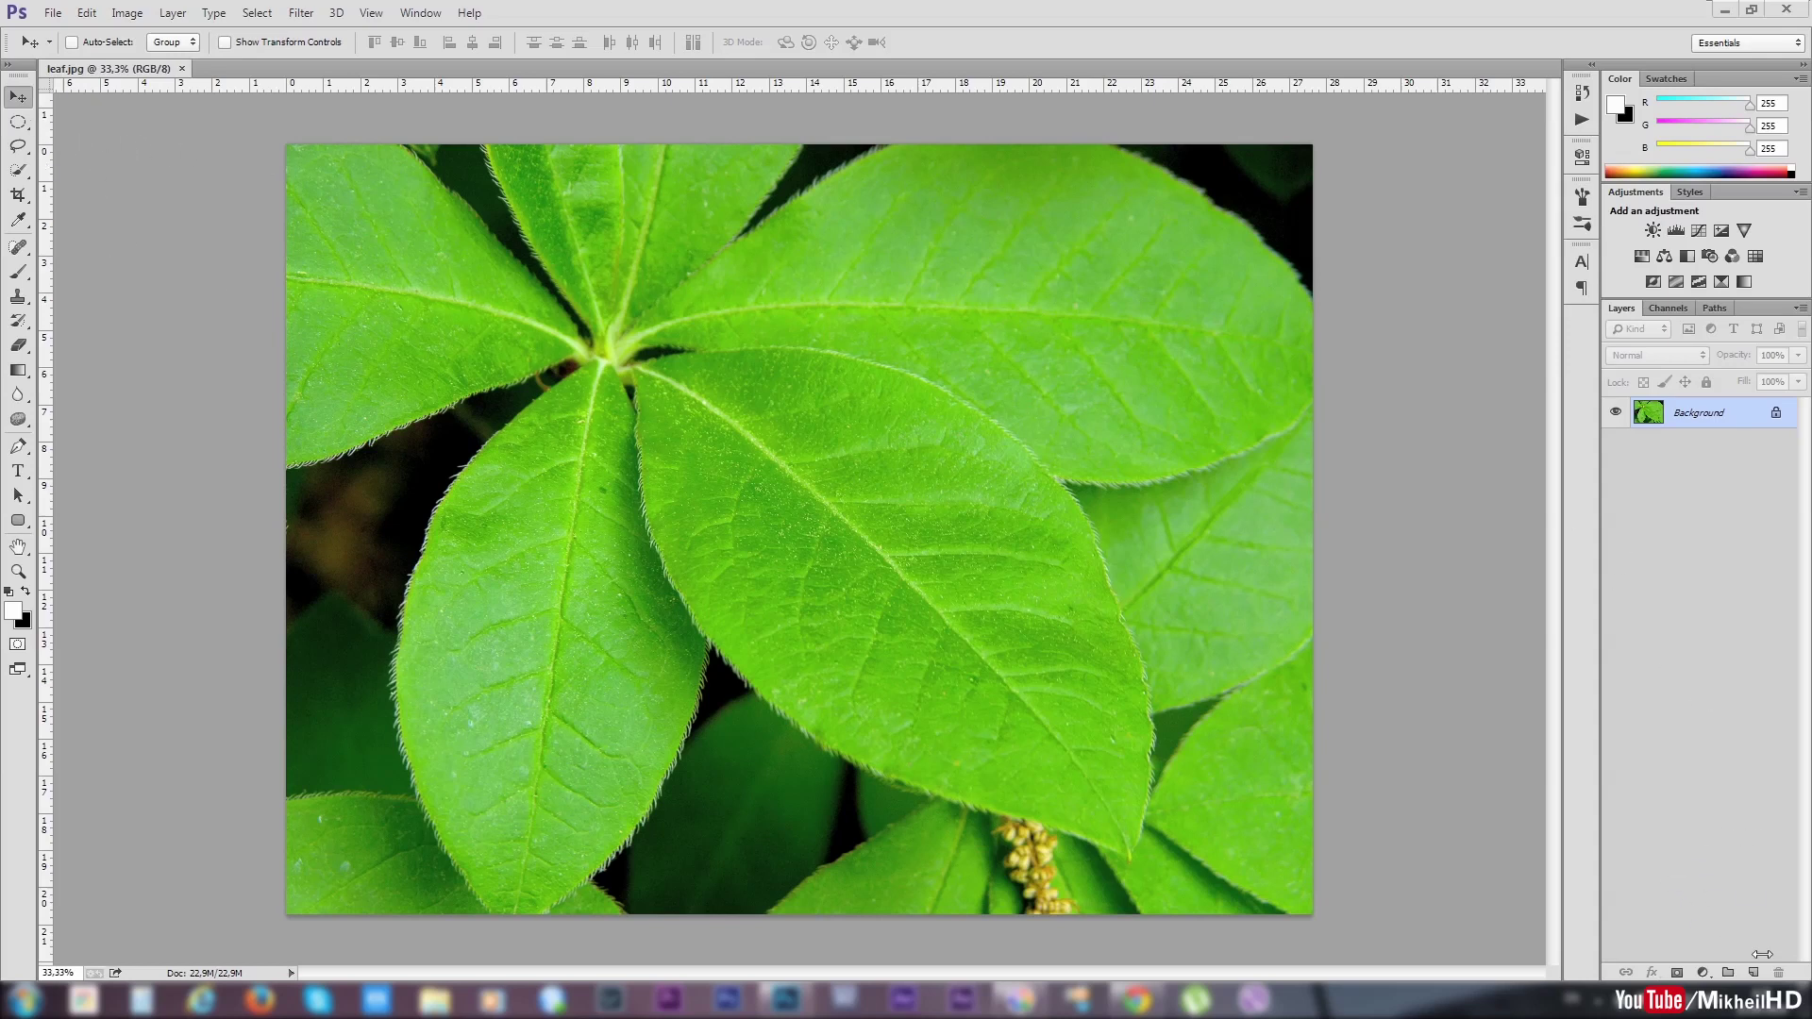
Step: Add an empty Layer 1 and select a 2.57 cm circle on the central leaf
click(1722, 774)
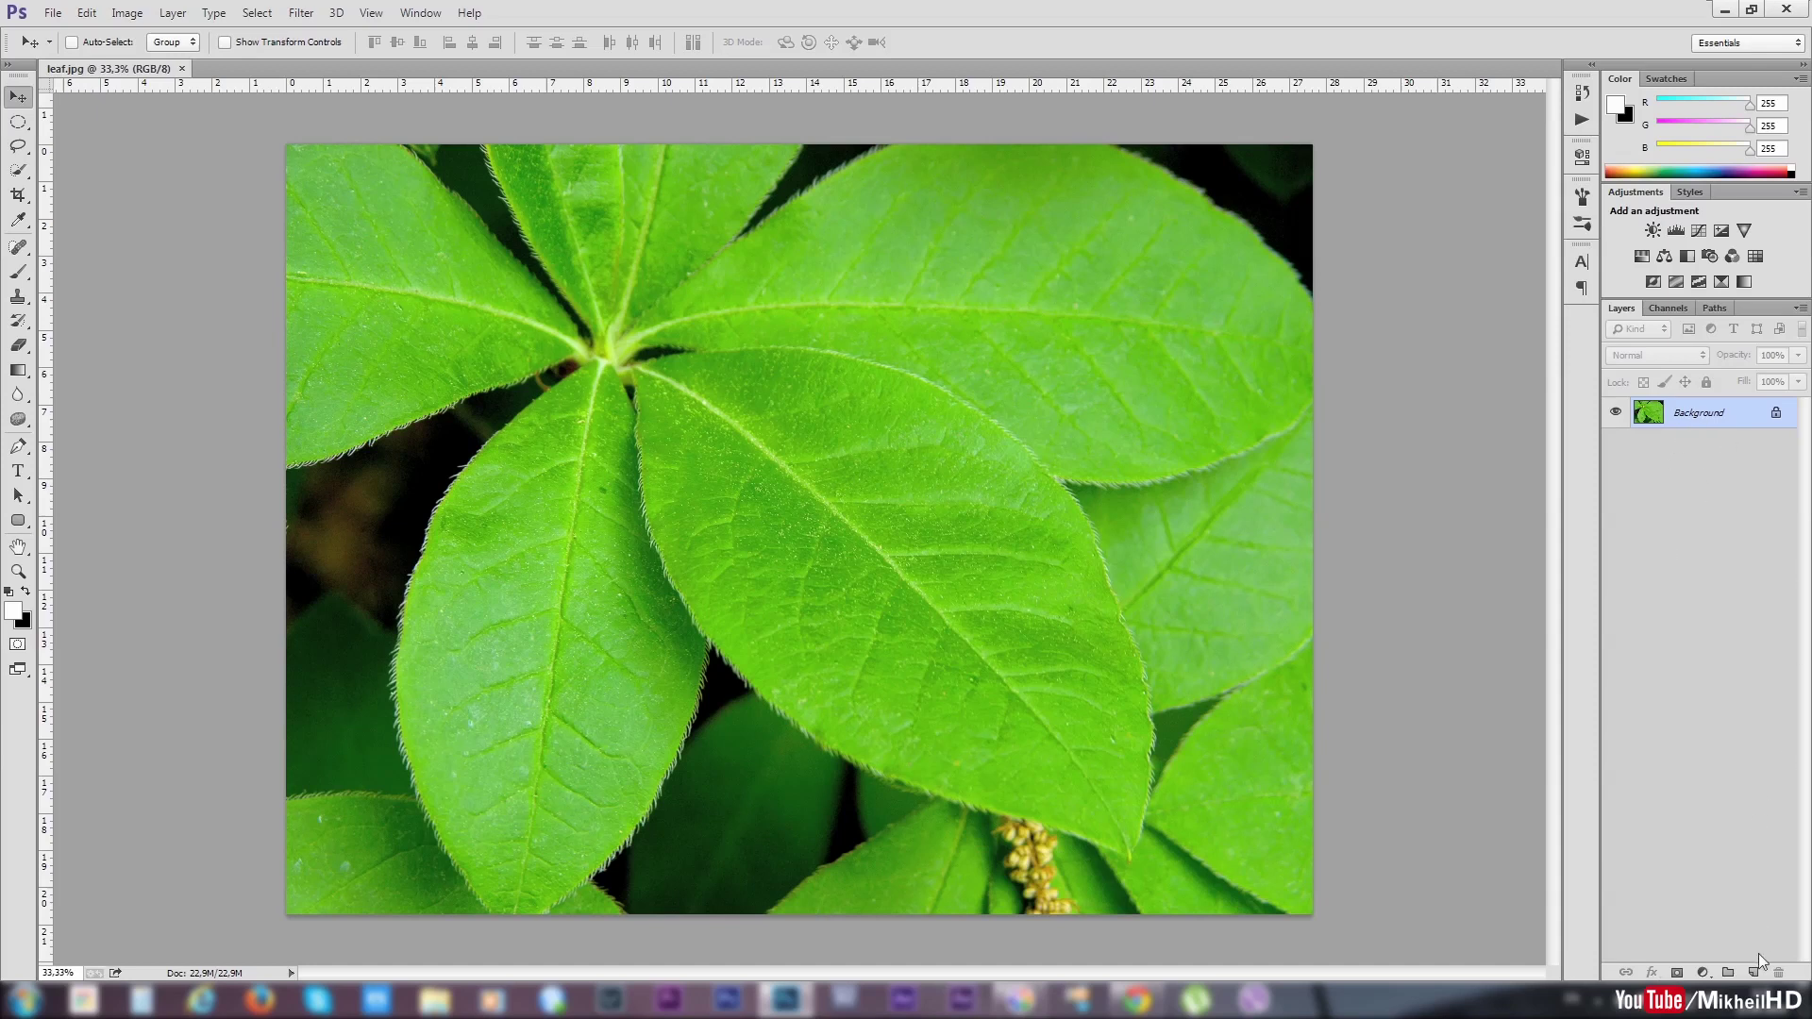
click(1754, 972)
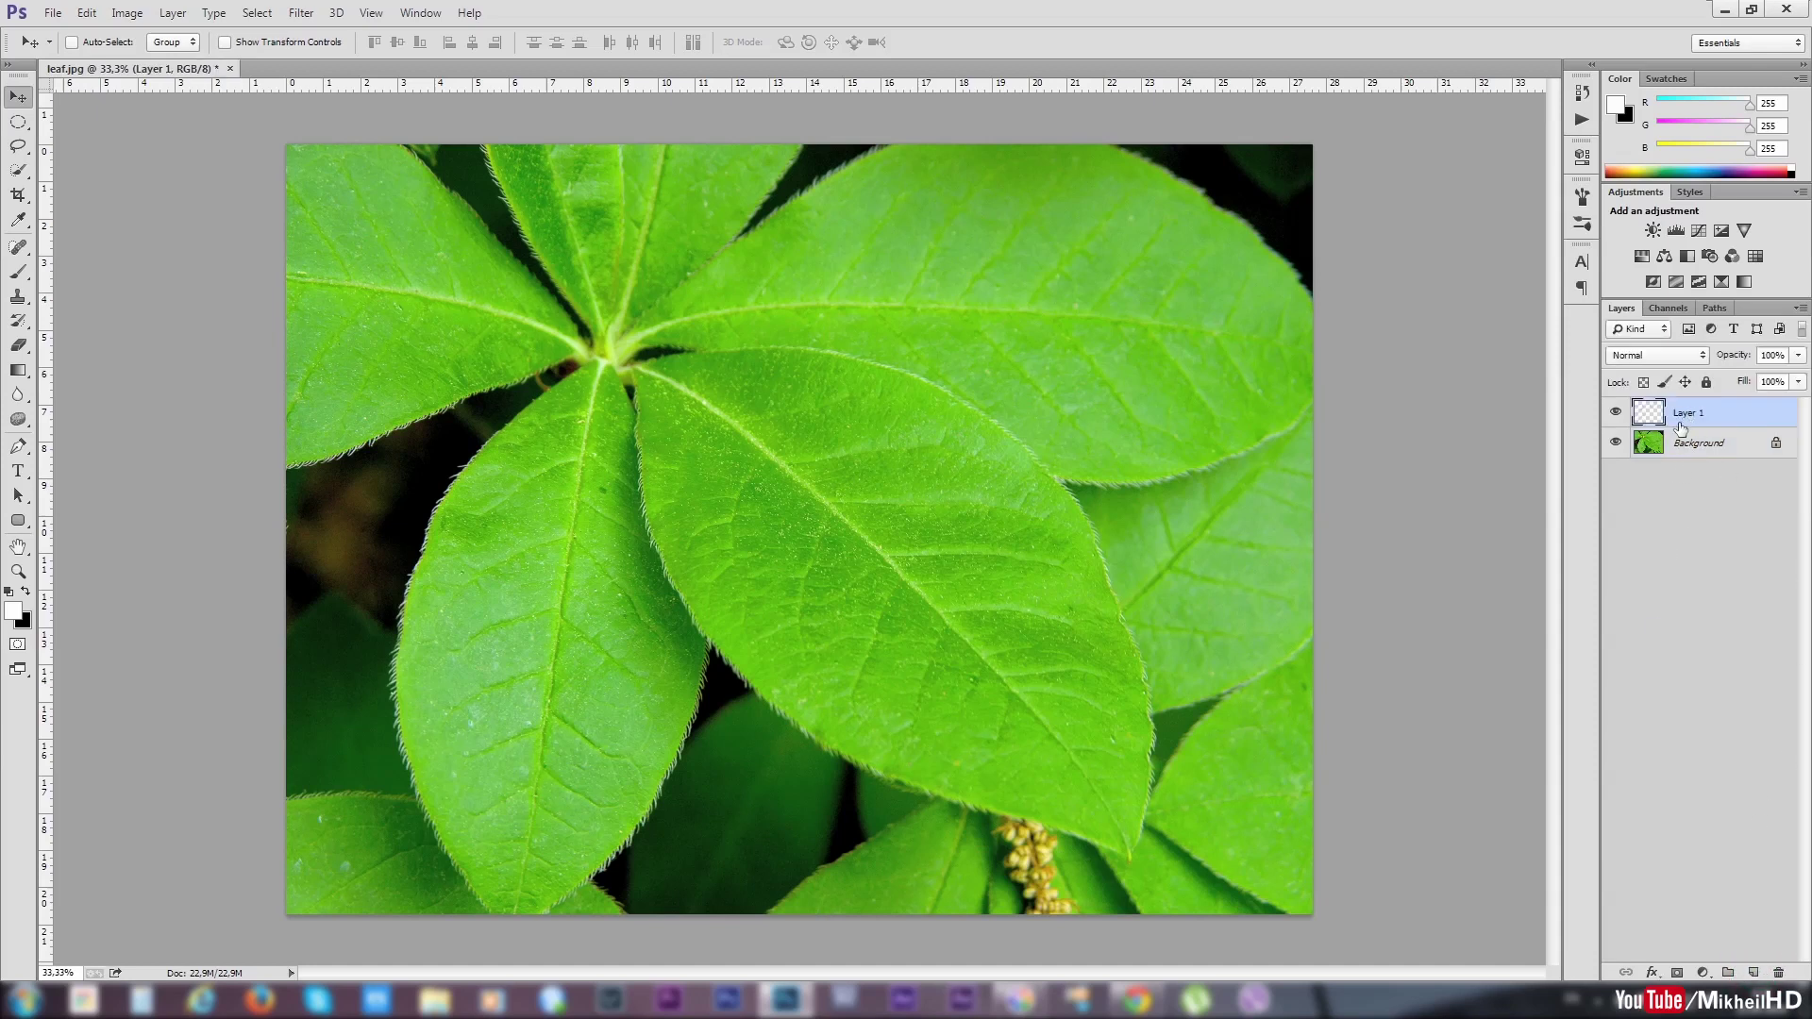
click(19, 124)
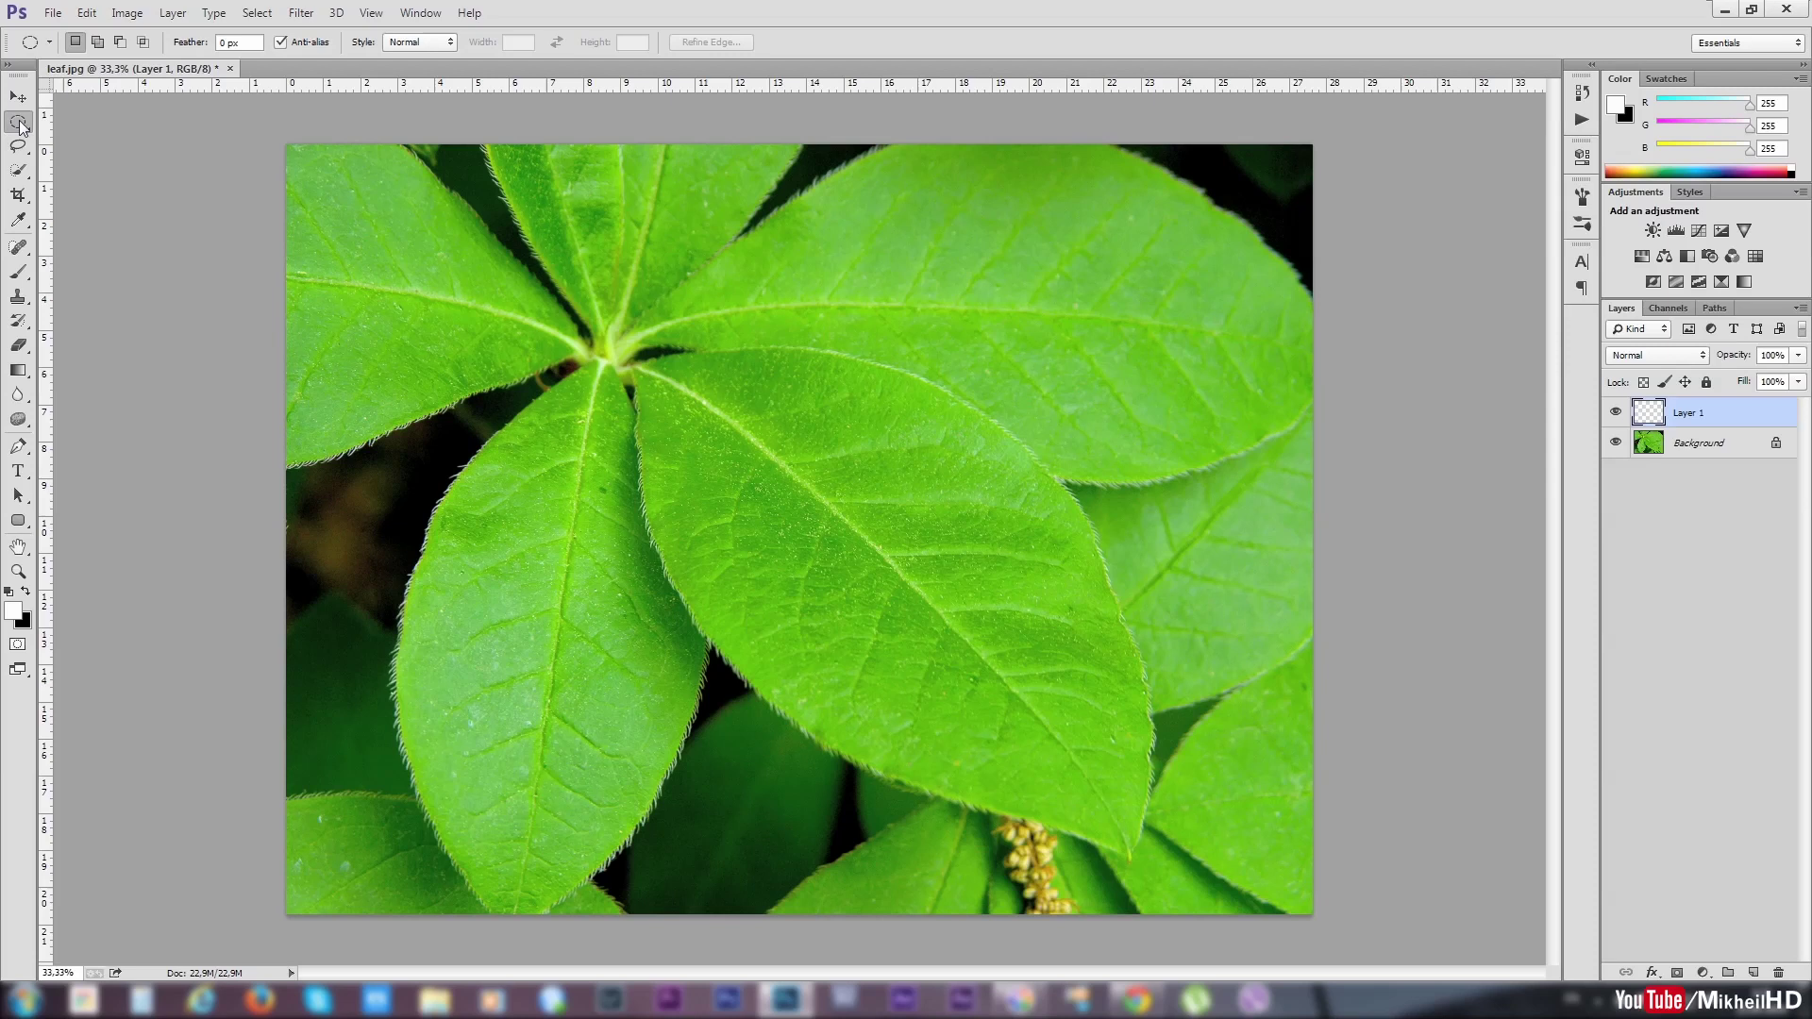
click(19, 124)
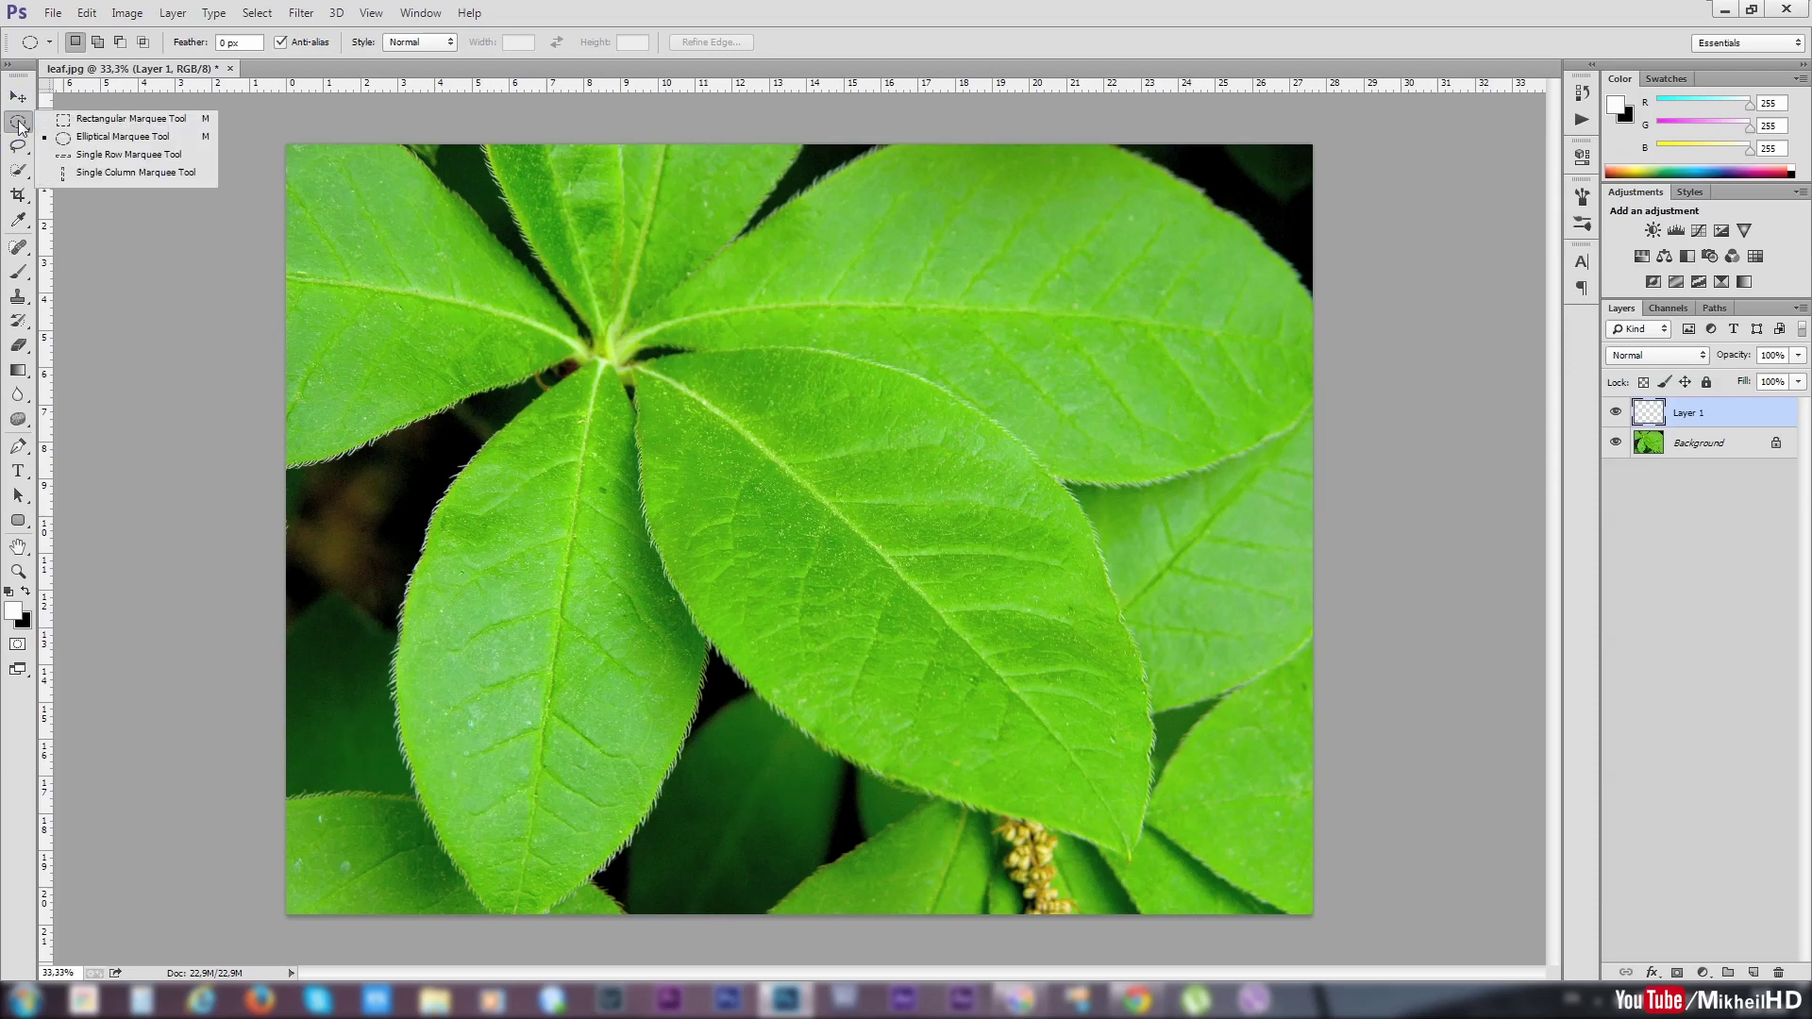
click(20, 127)
click(111, 134)
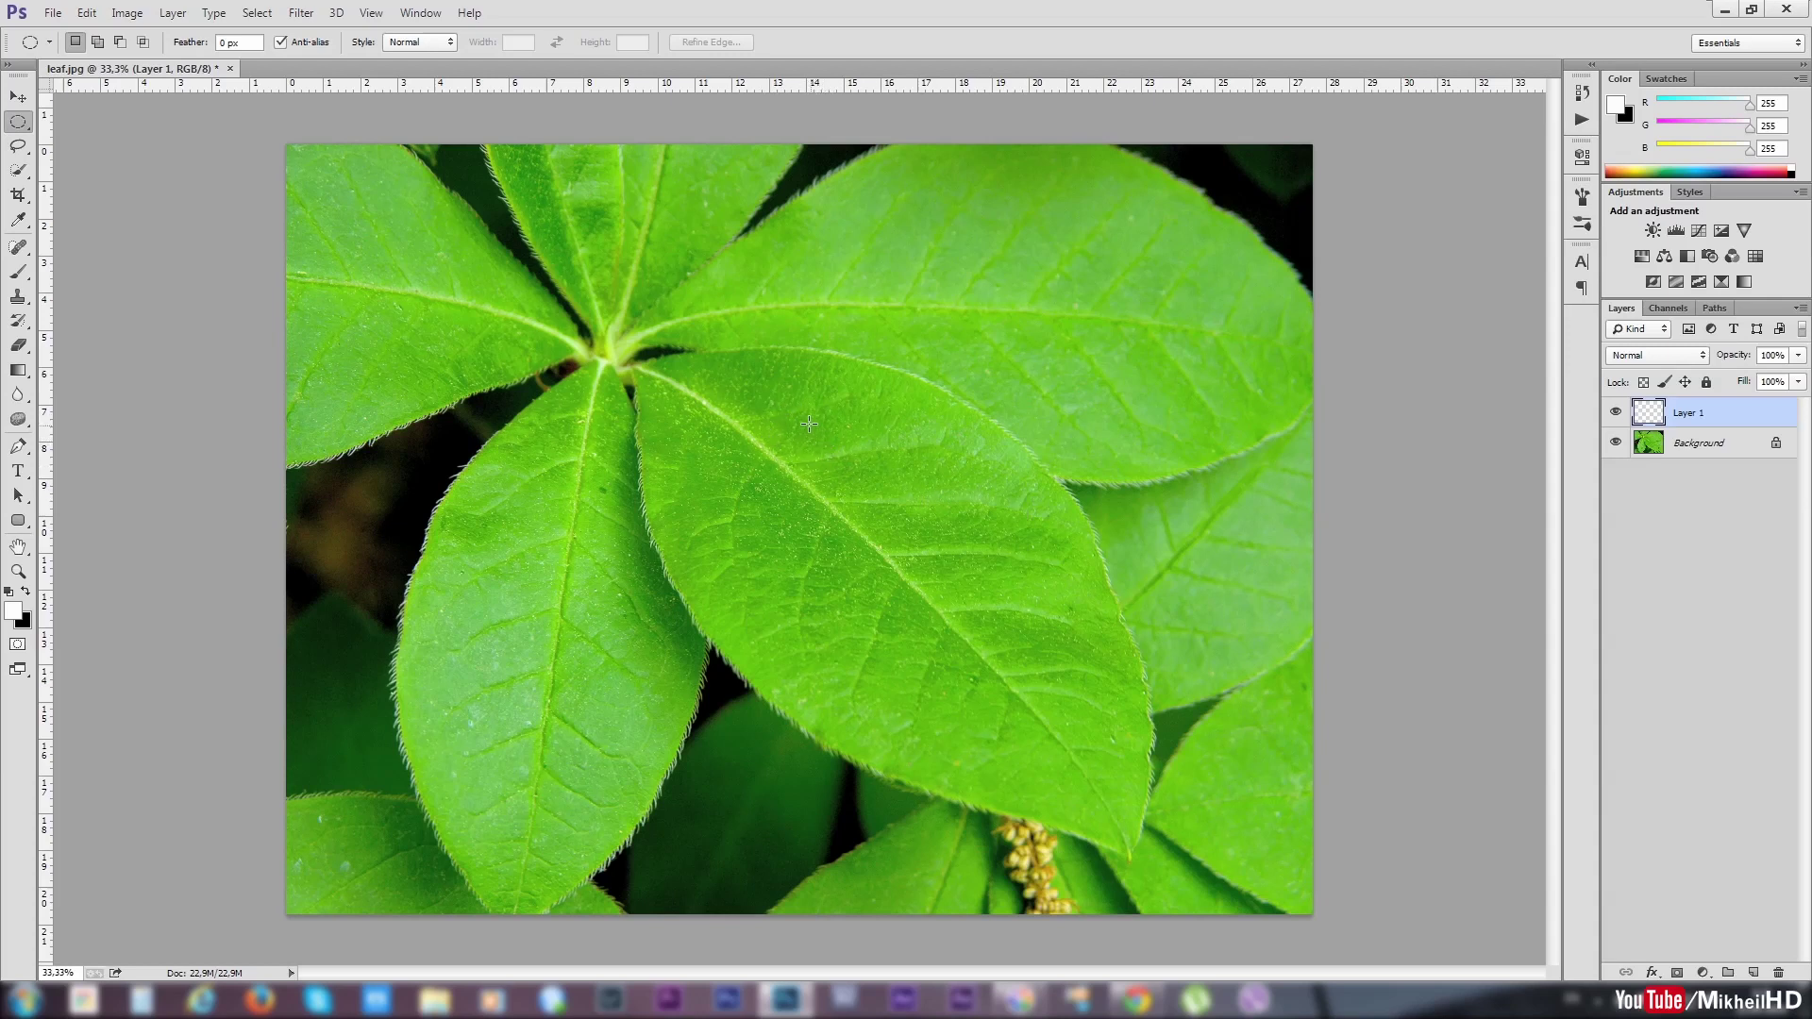
drag(809, 424, 896, 541)
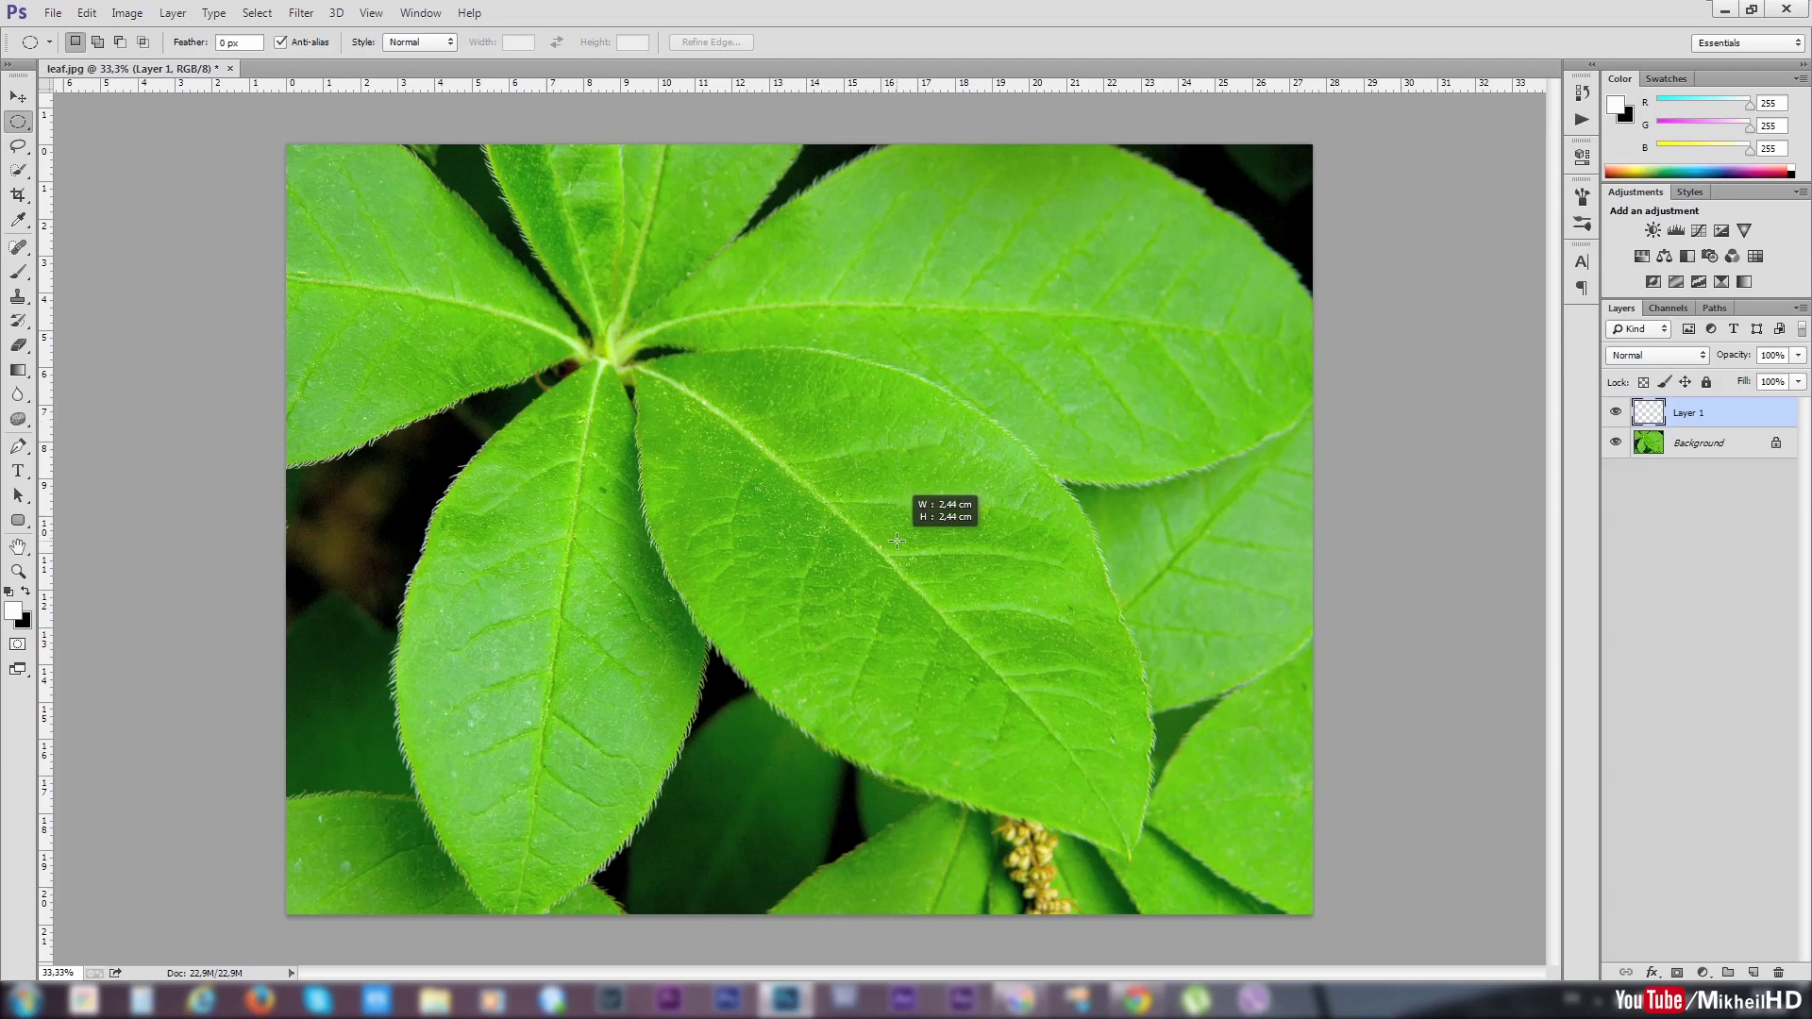
drag(897, 541, 901, 543)
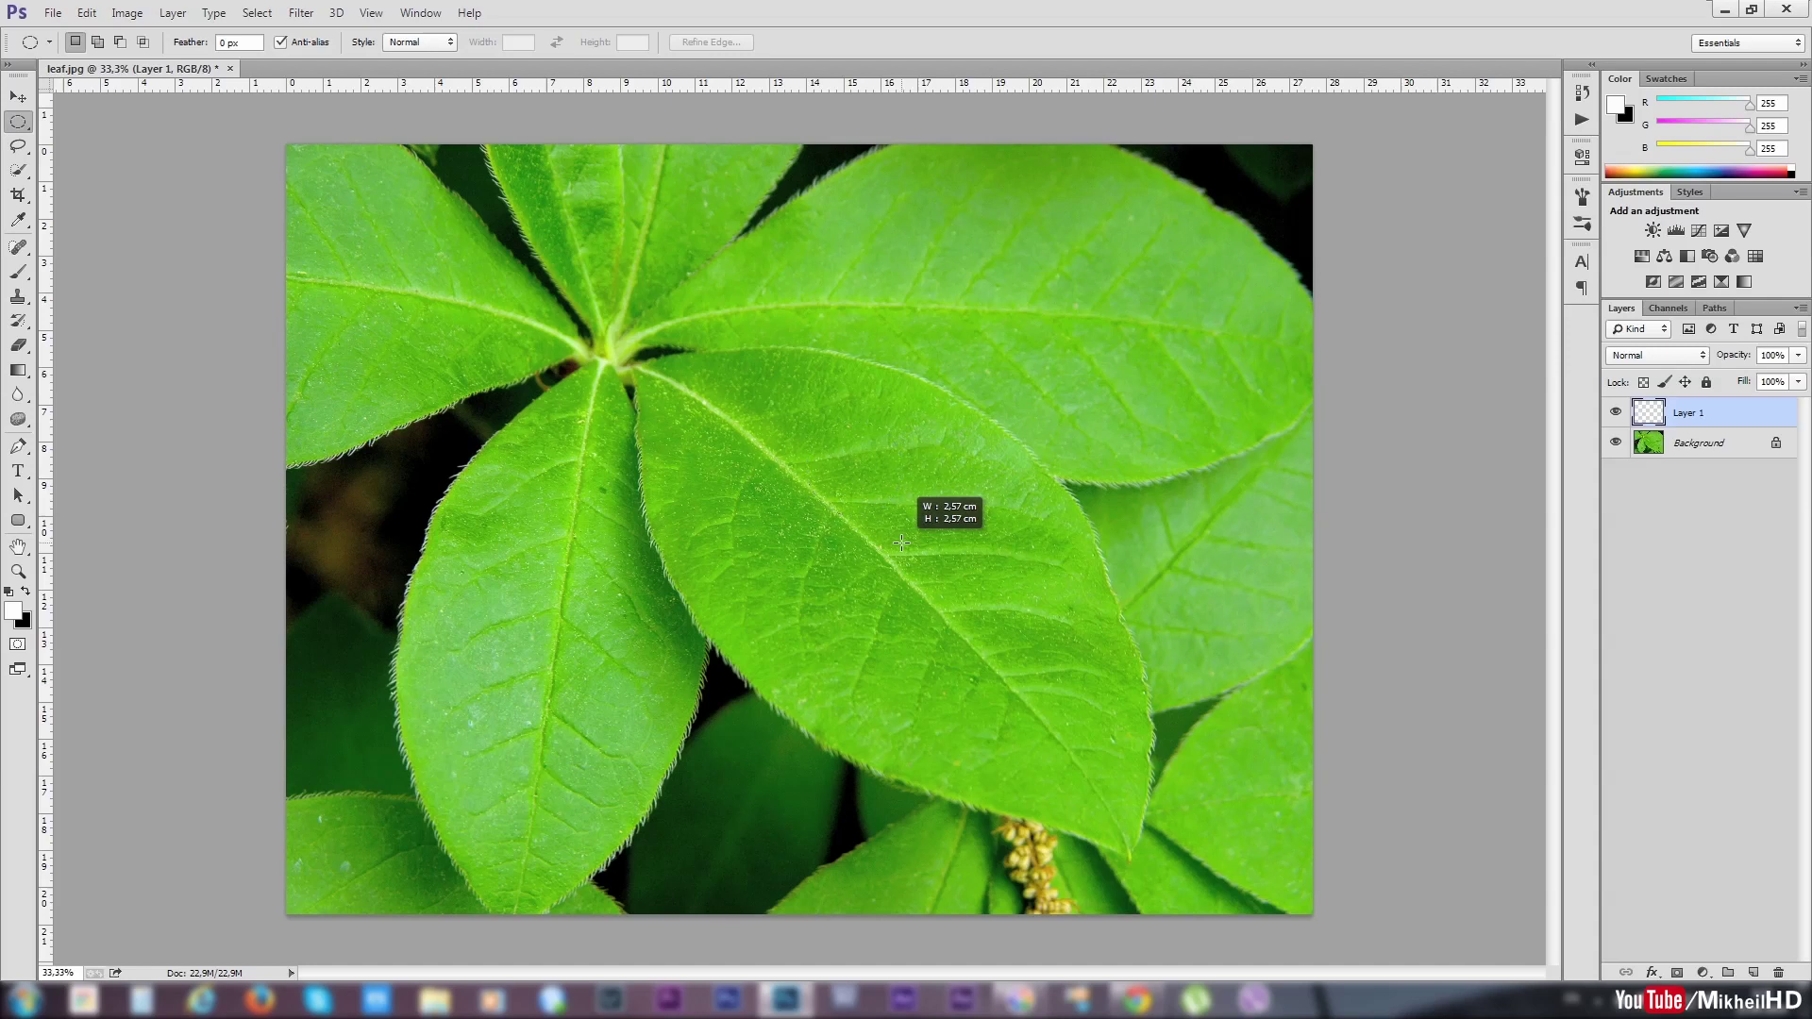
drag(901, 543, 901, 544)
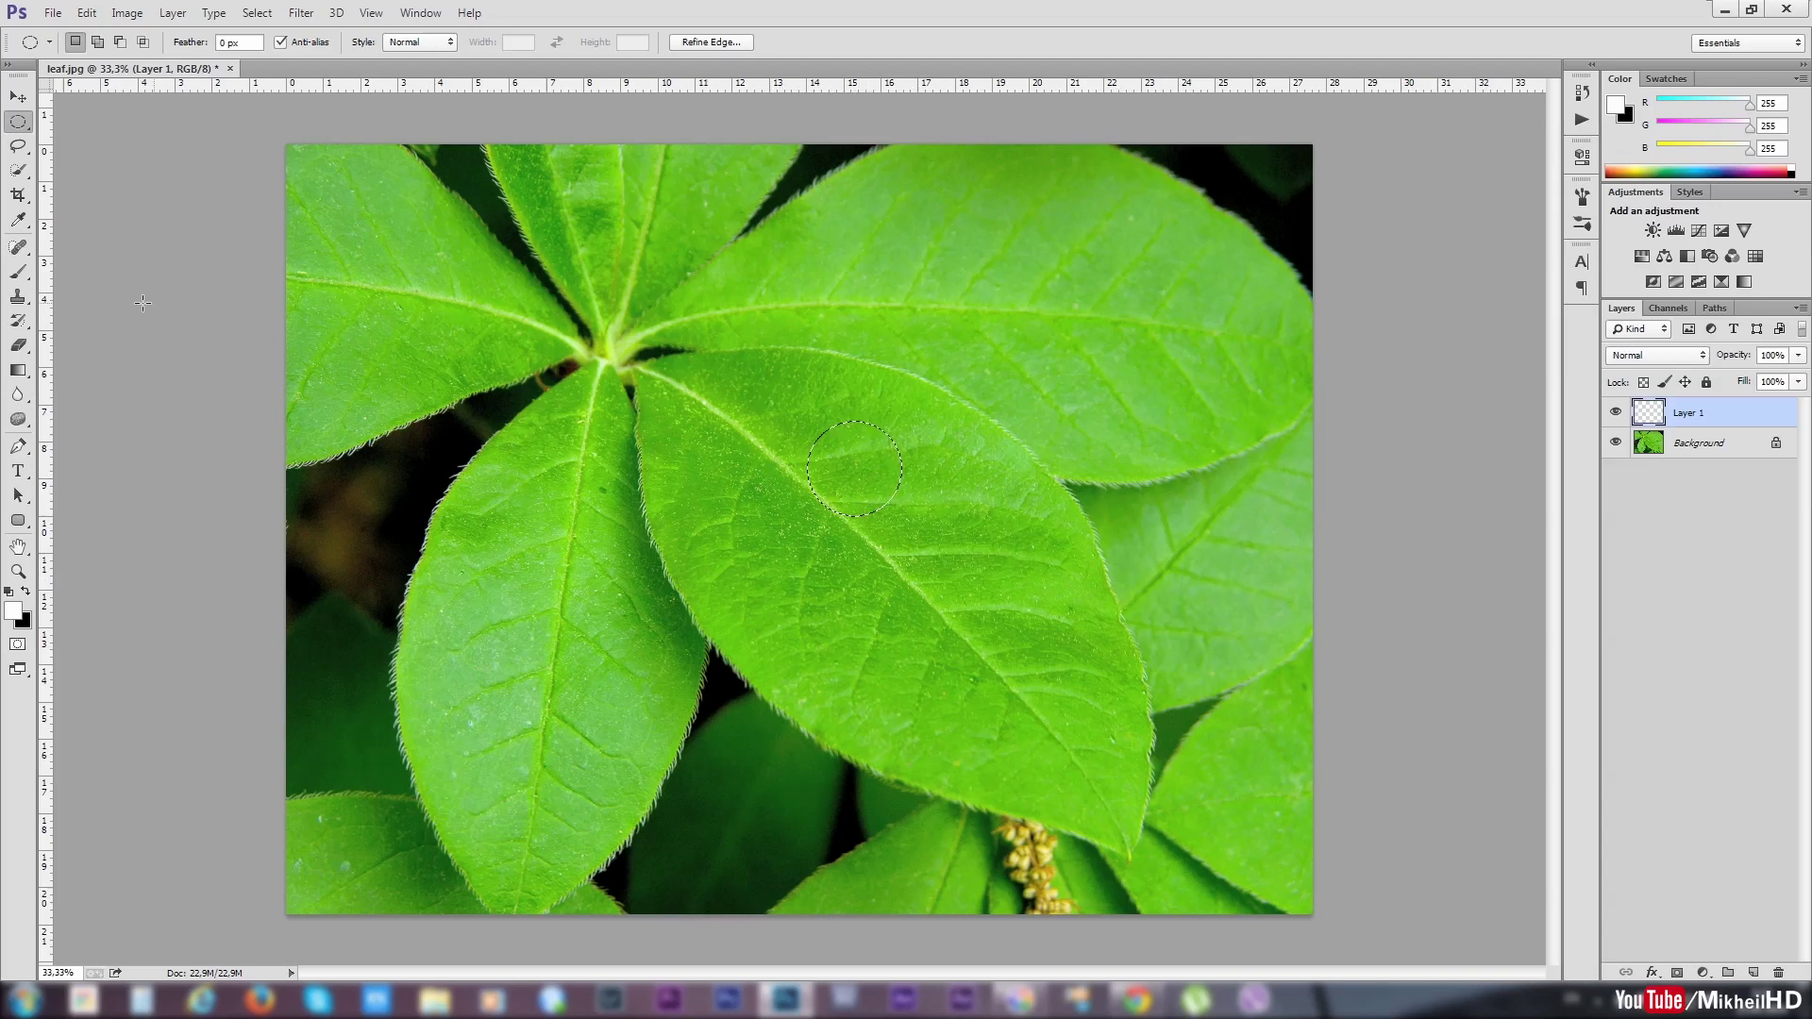
Step: Select the Gradient Tool from the fill tool group
click(16, 371)
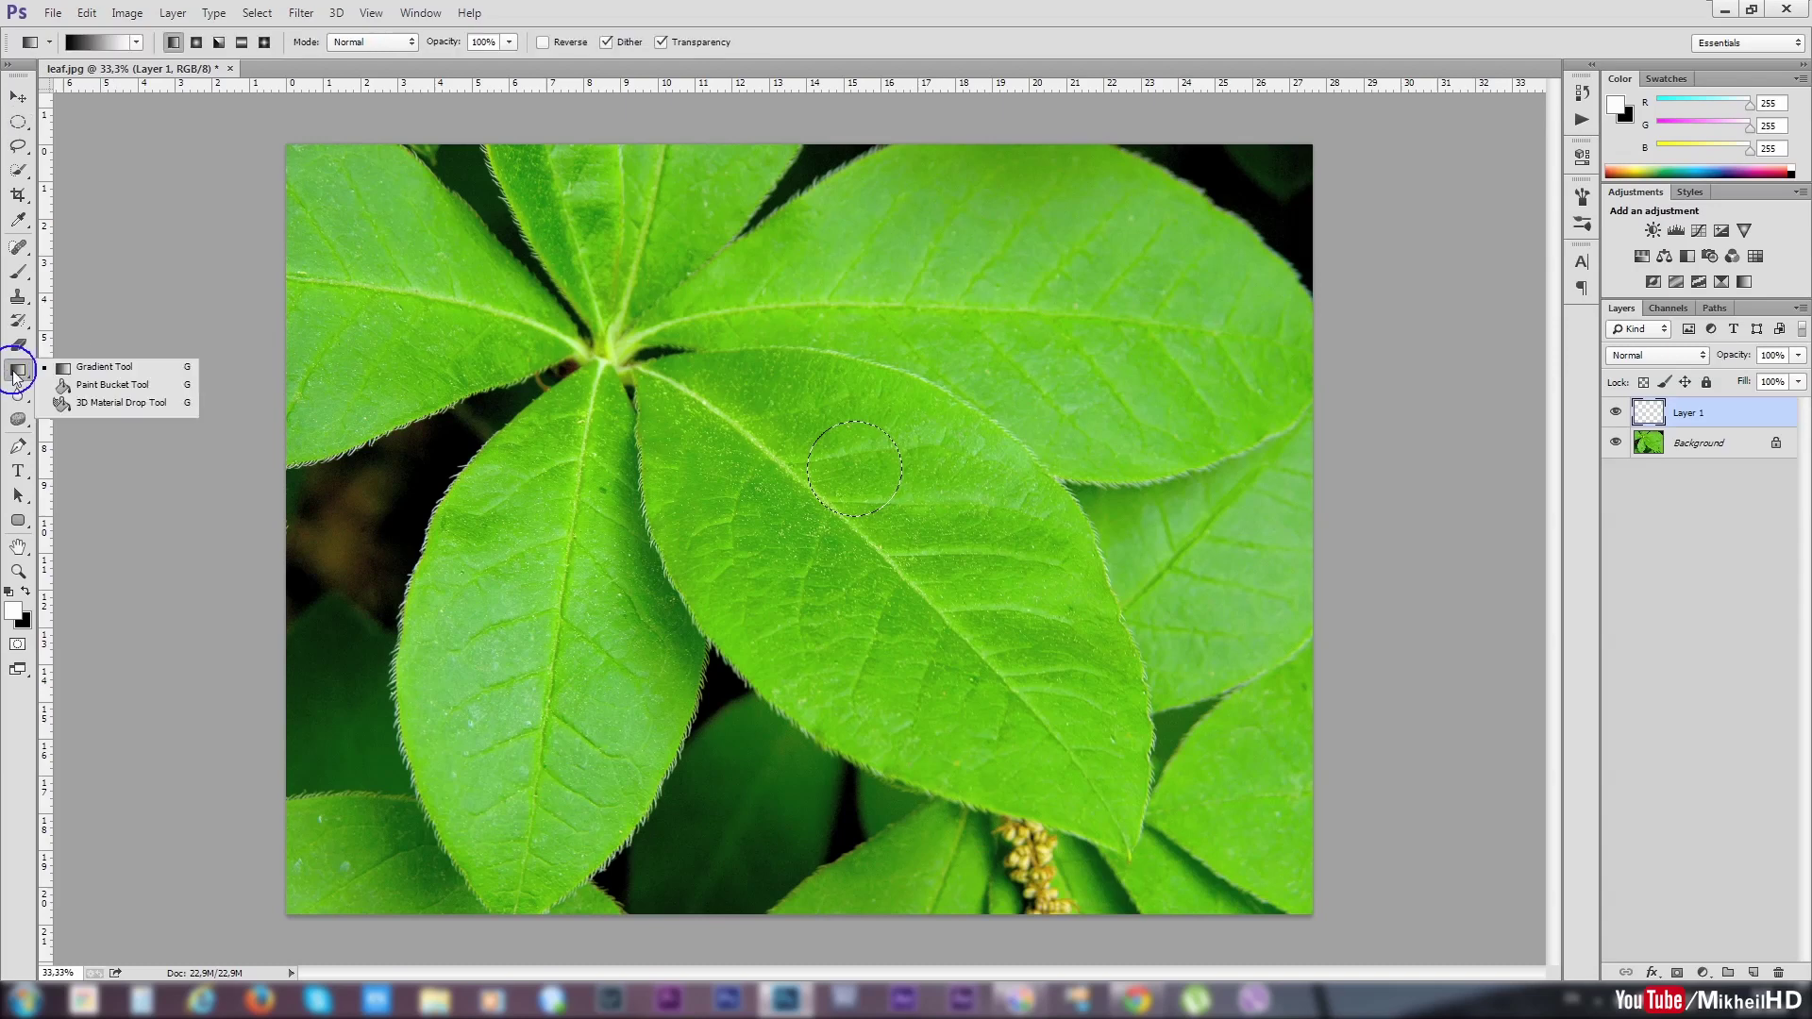
click(75, 385)
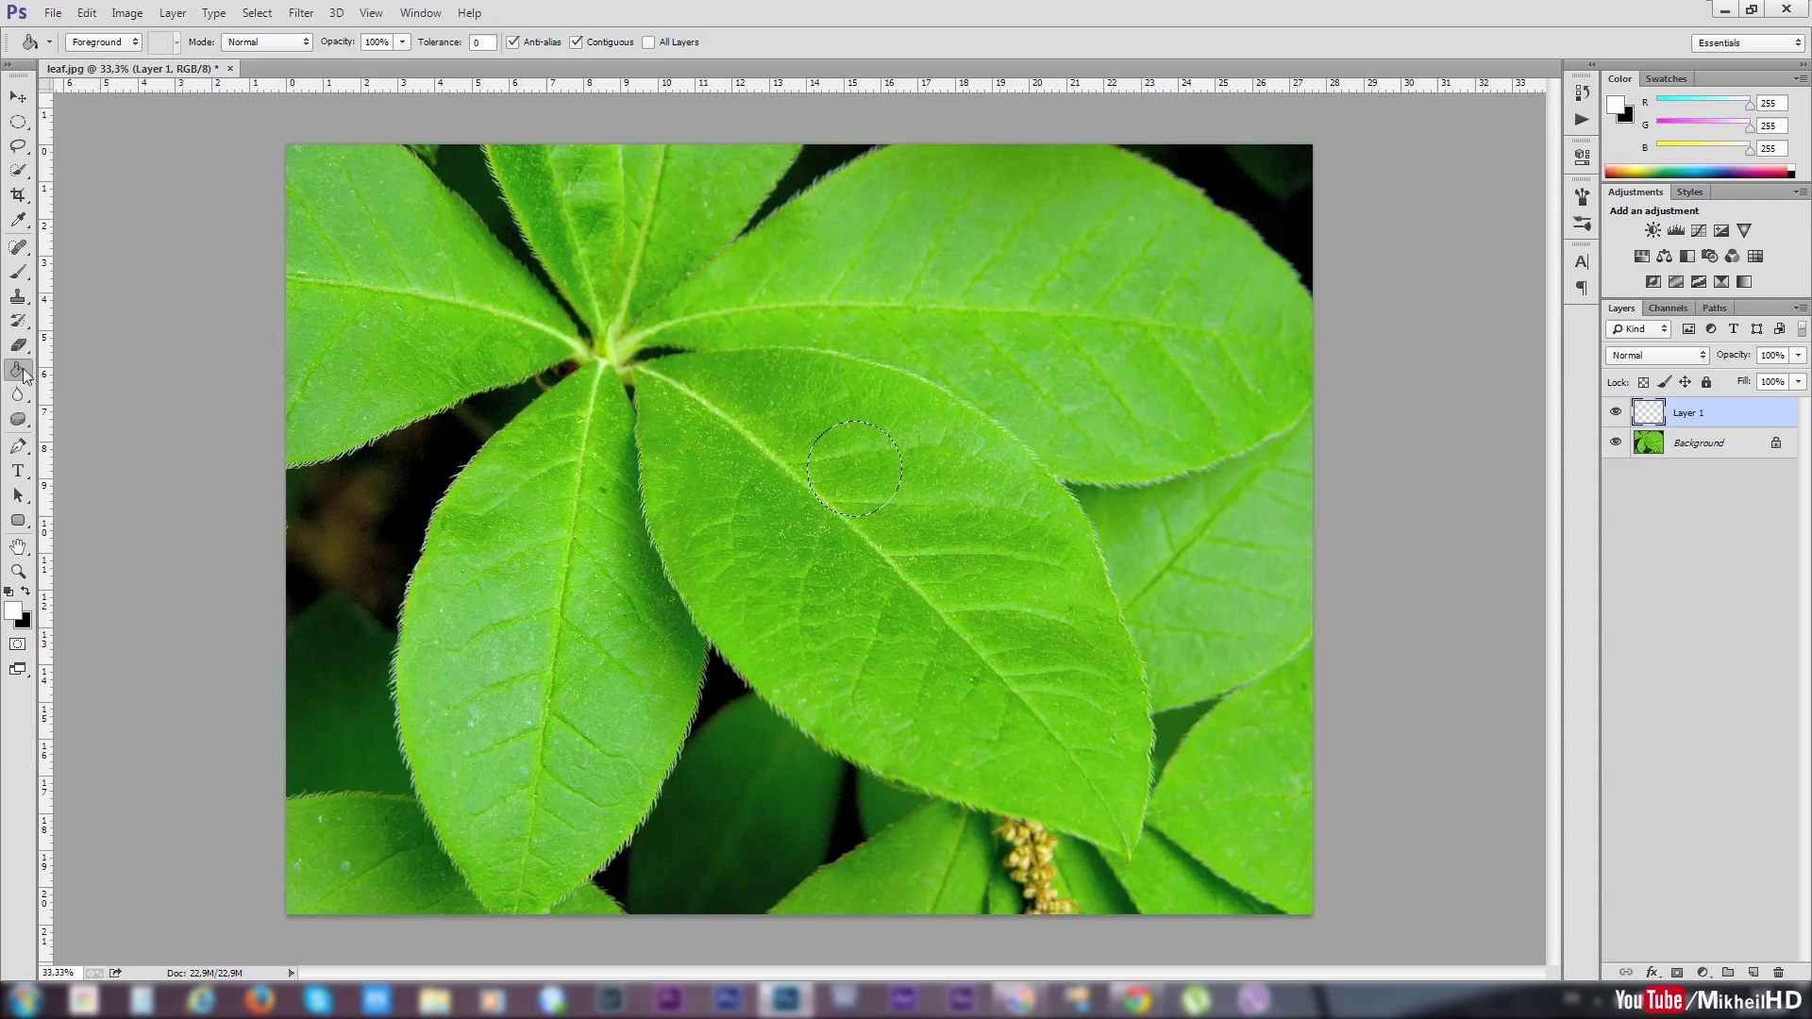
click(19, 372)
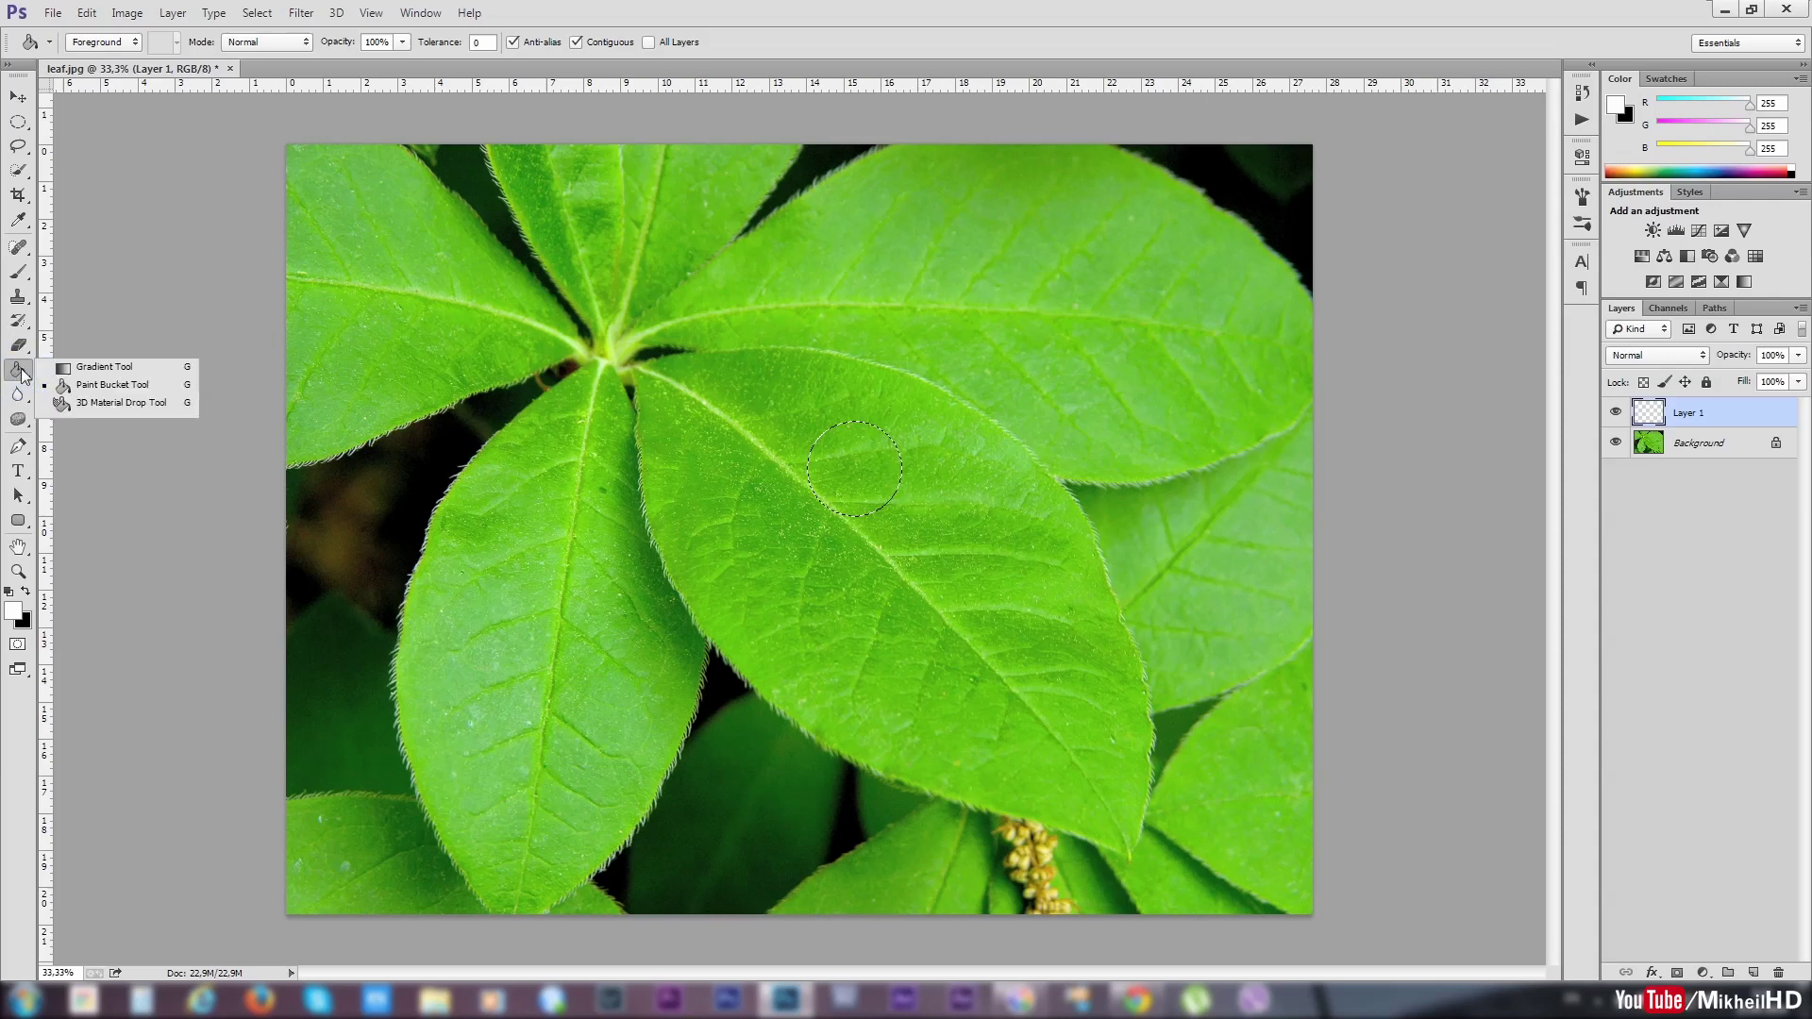
click(85, 367)
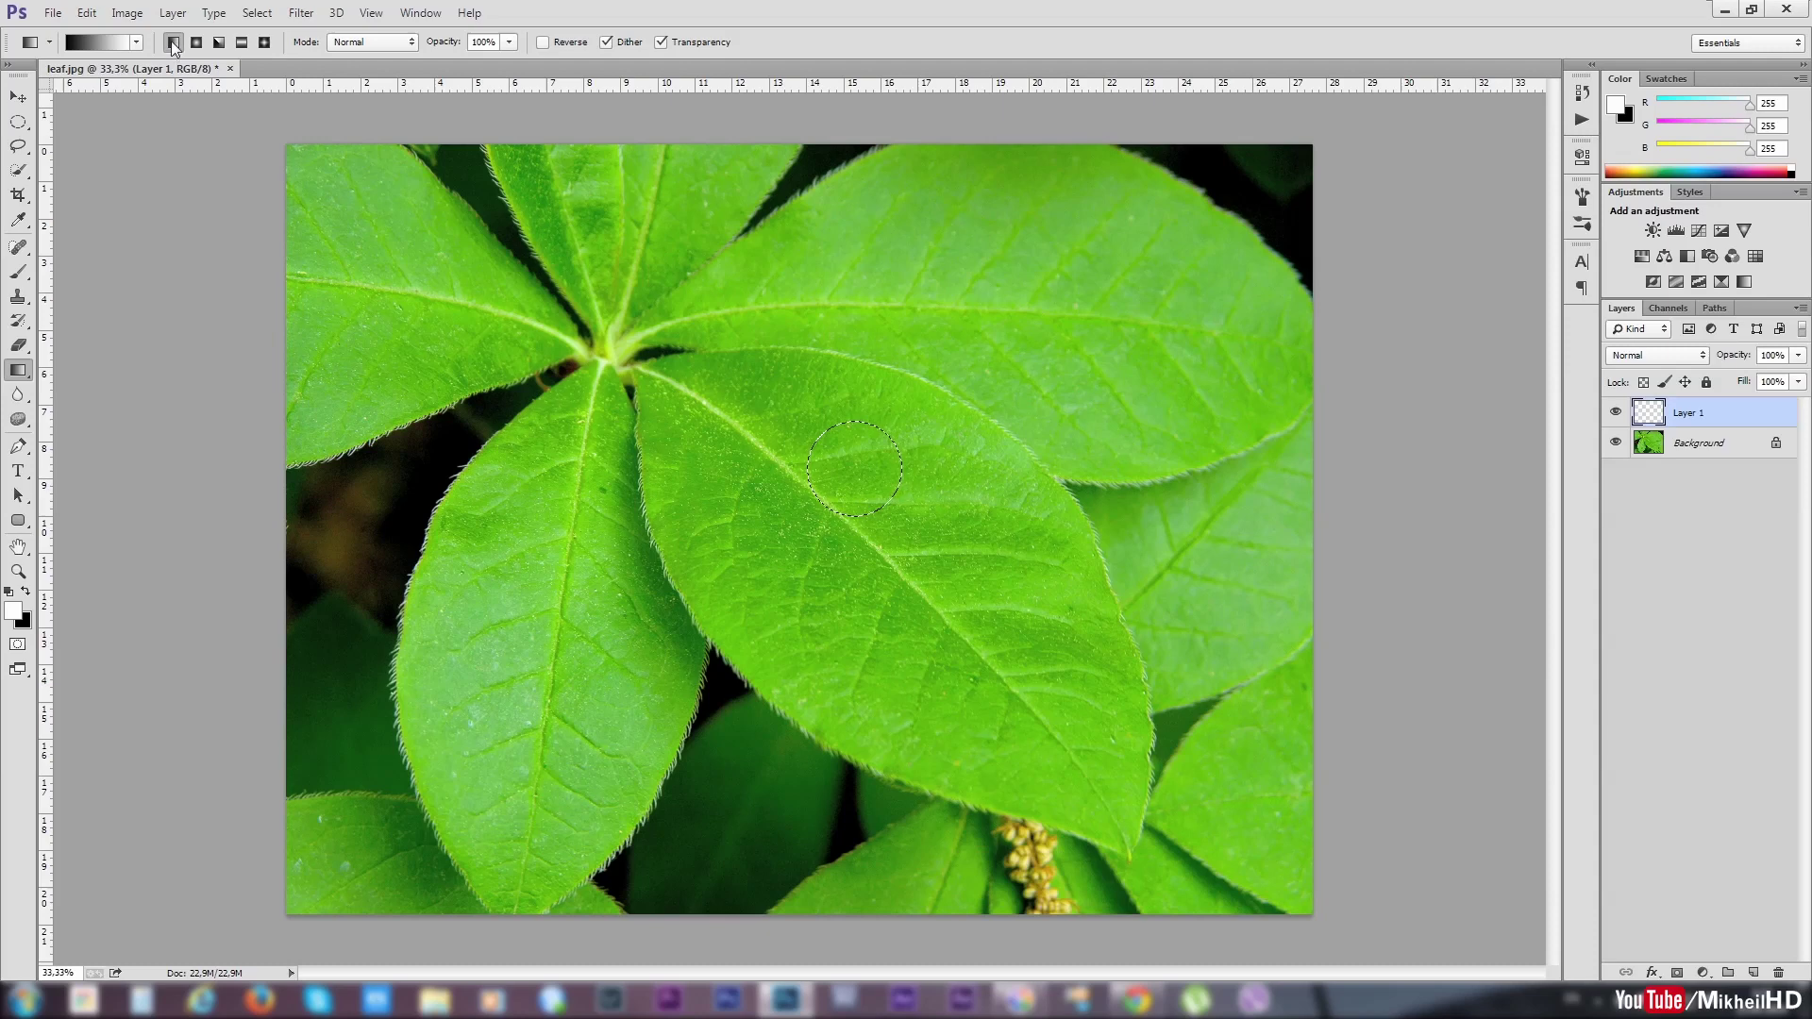
Step: Set the gradient to the Black, White preset in the Gradient Editor
click(104, 43)
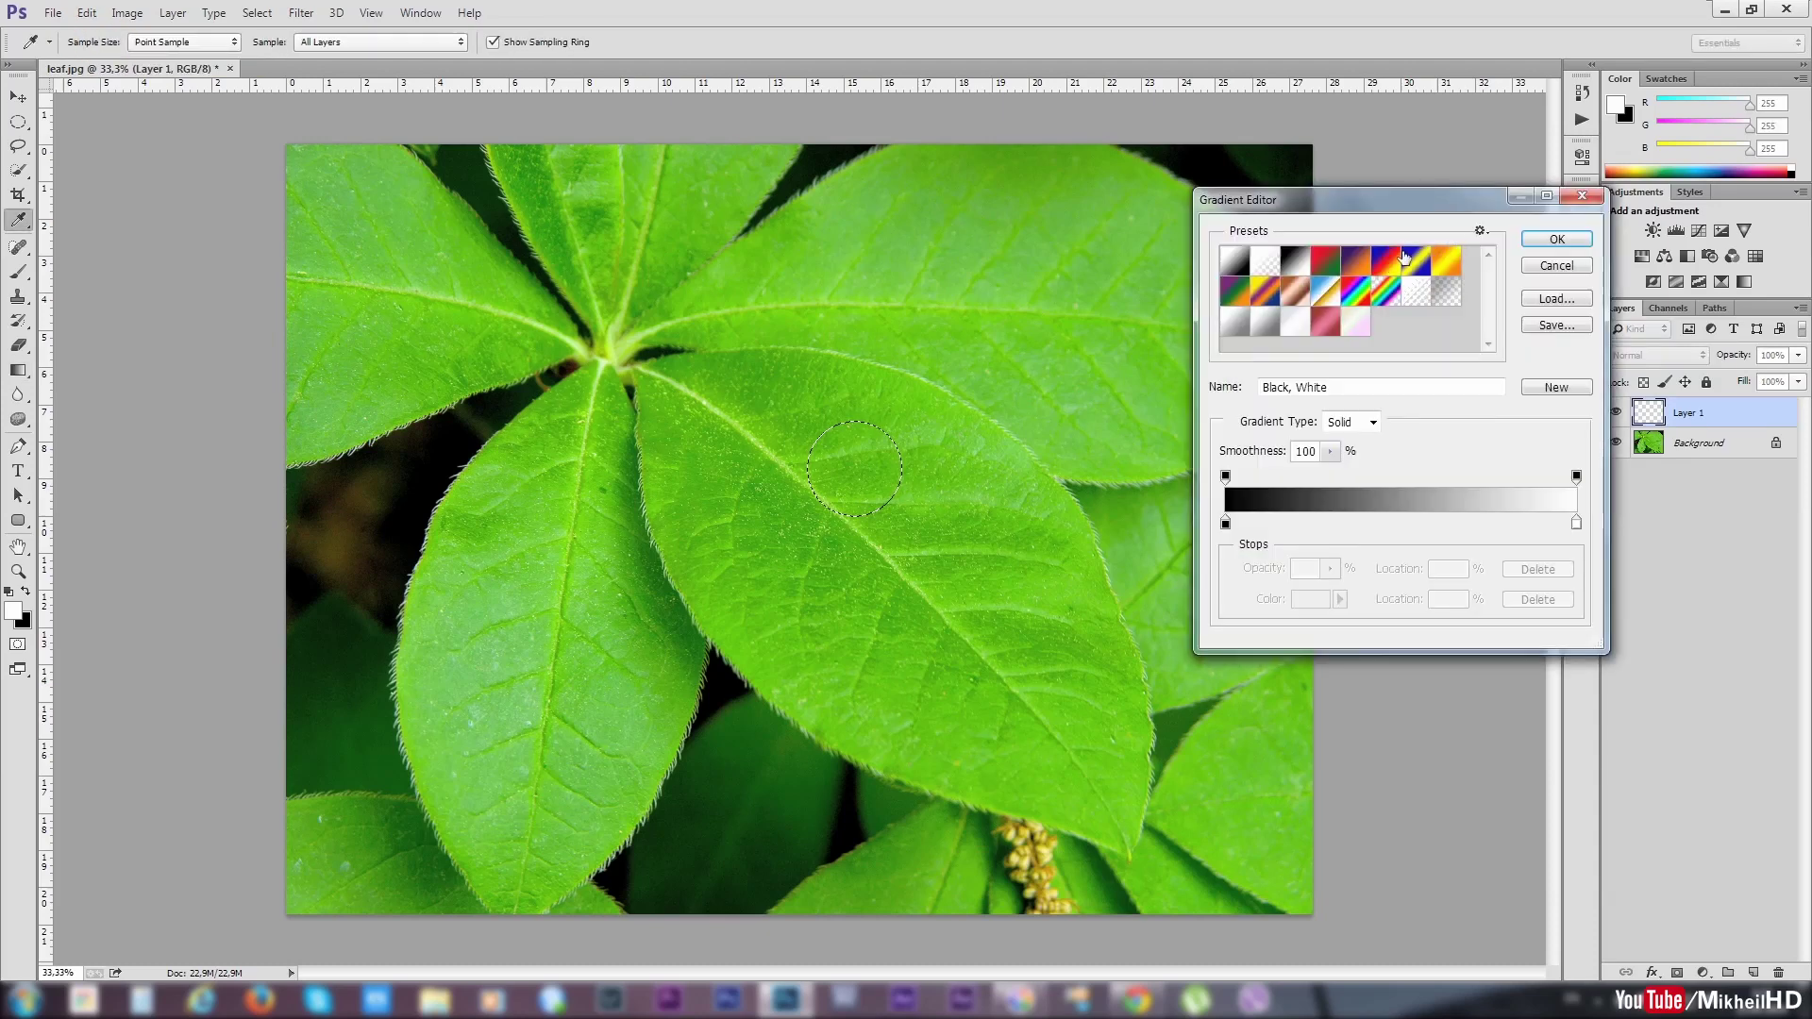
click(1365, 265)
click(1556, 239)
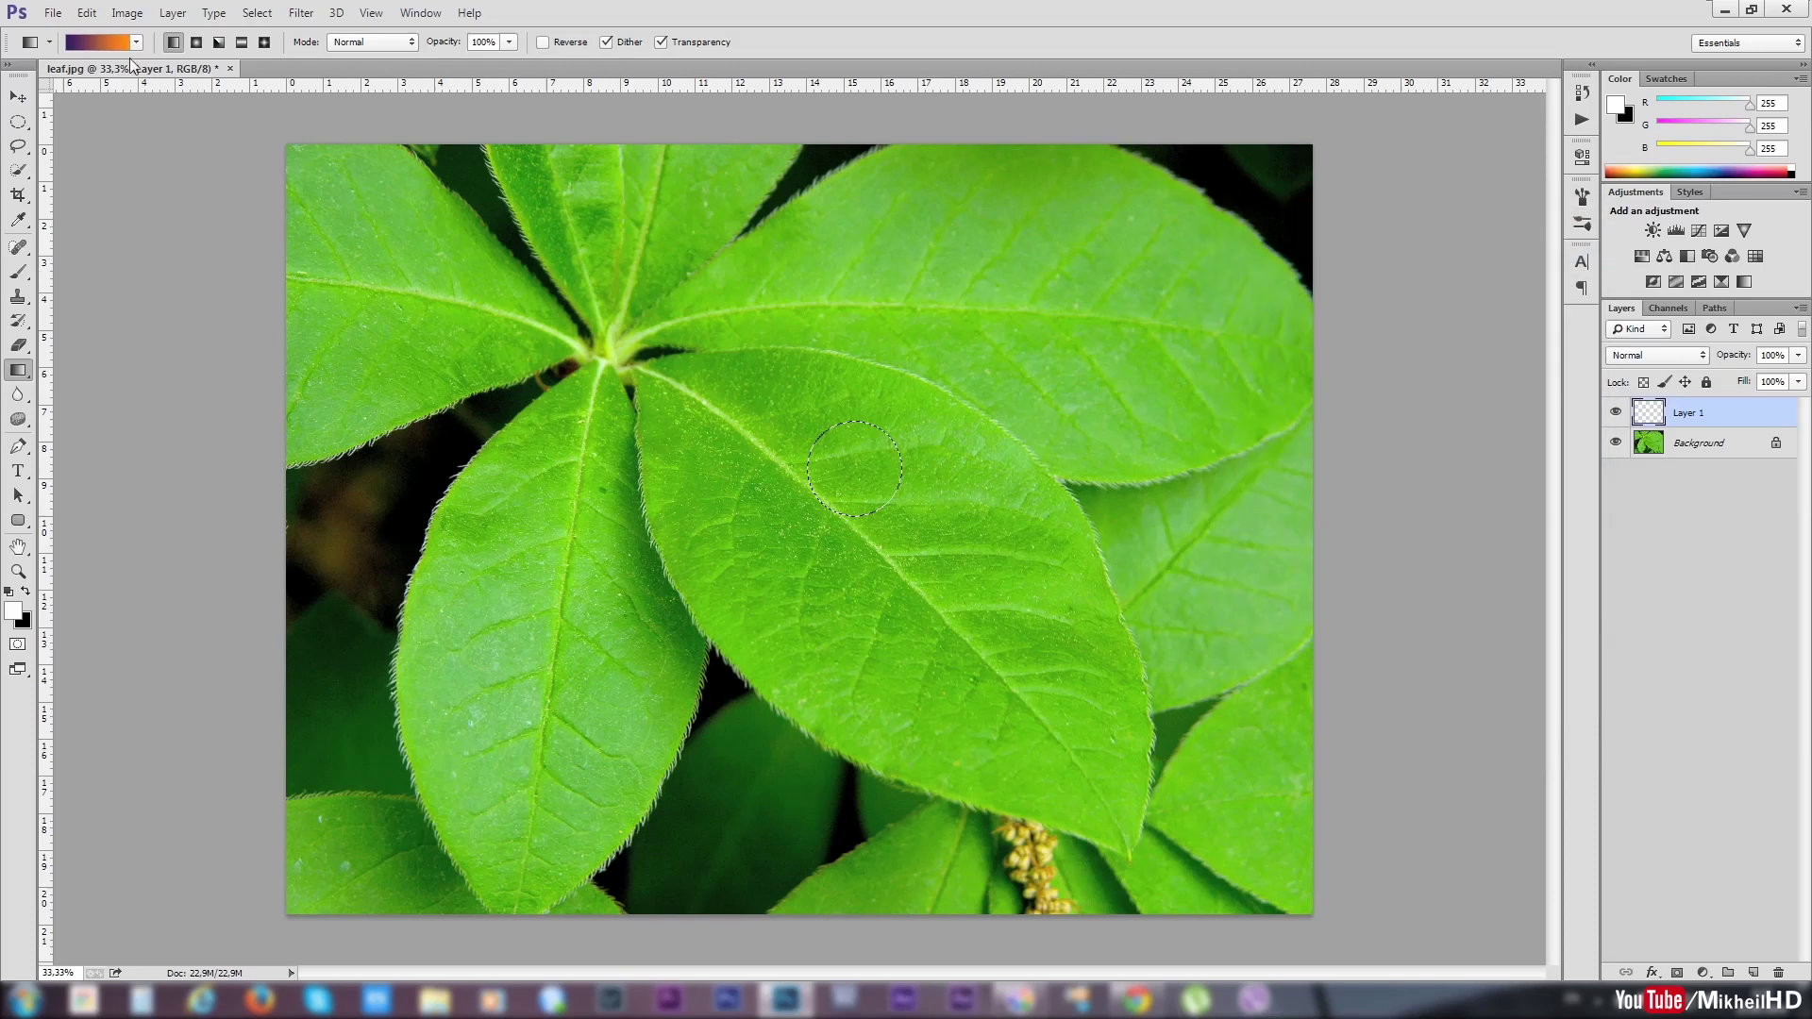
click(83, 44)
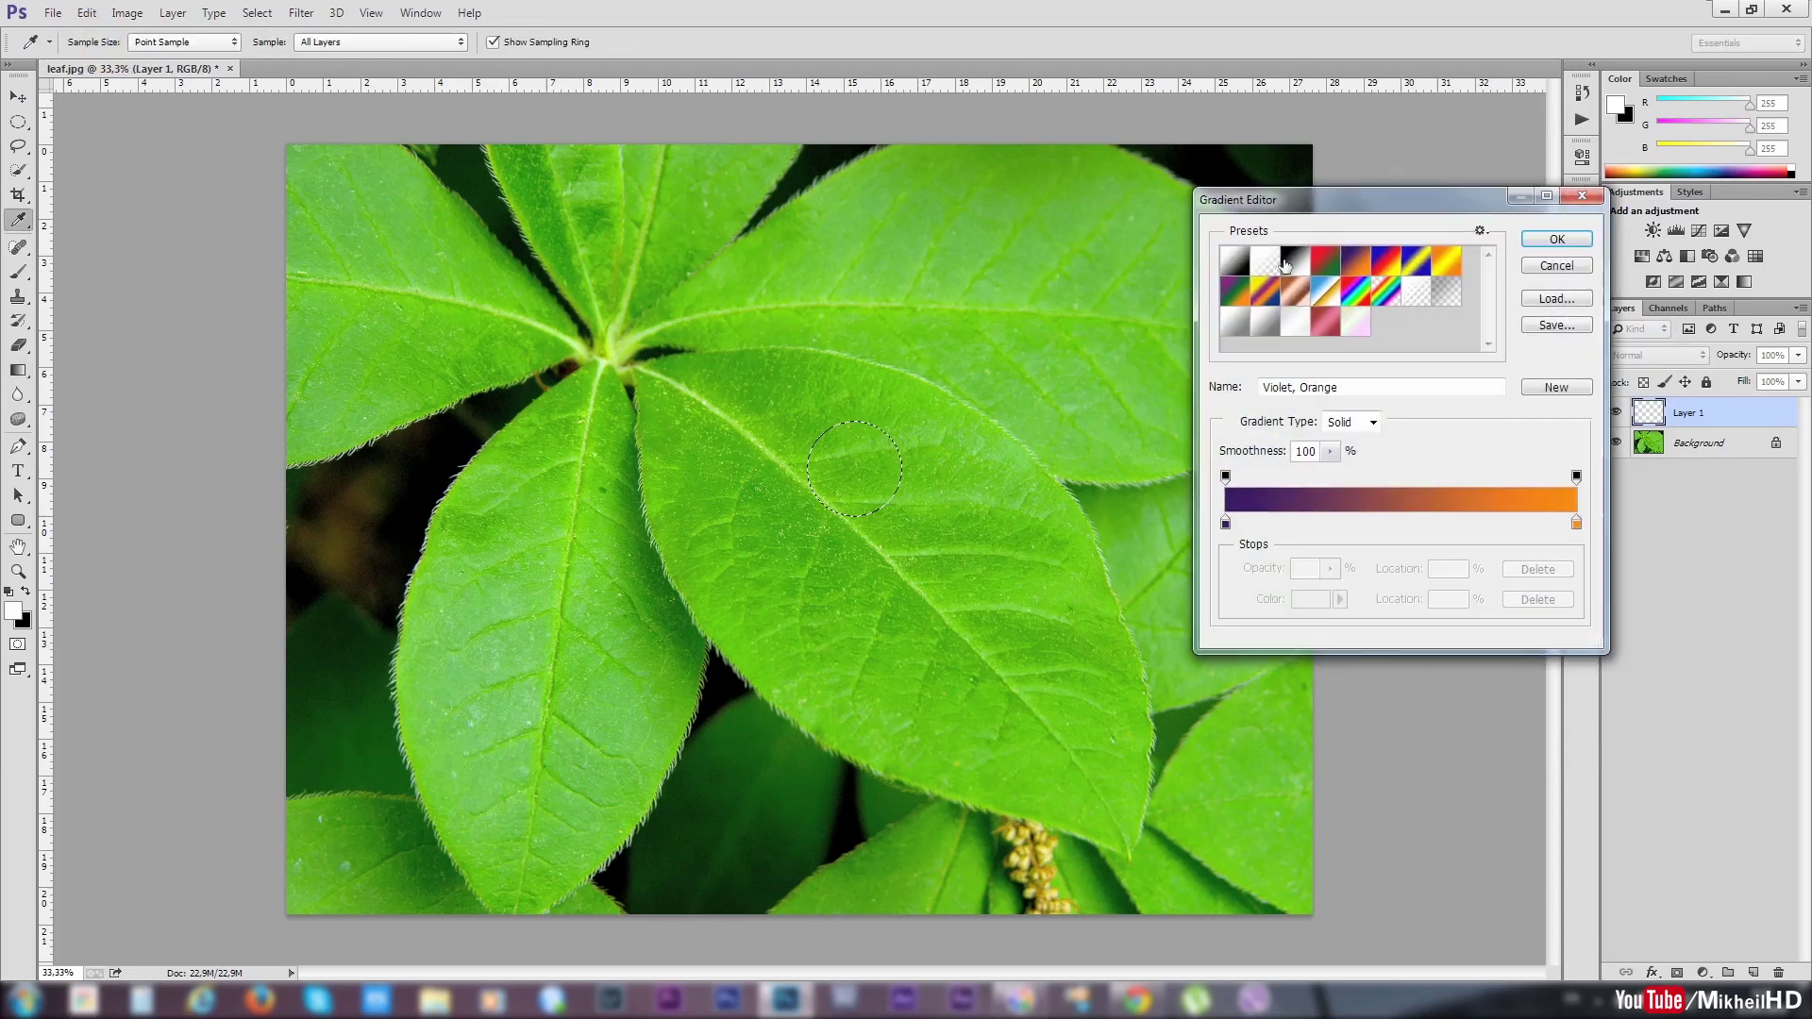
click(1290, 267)
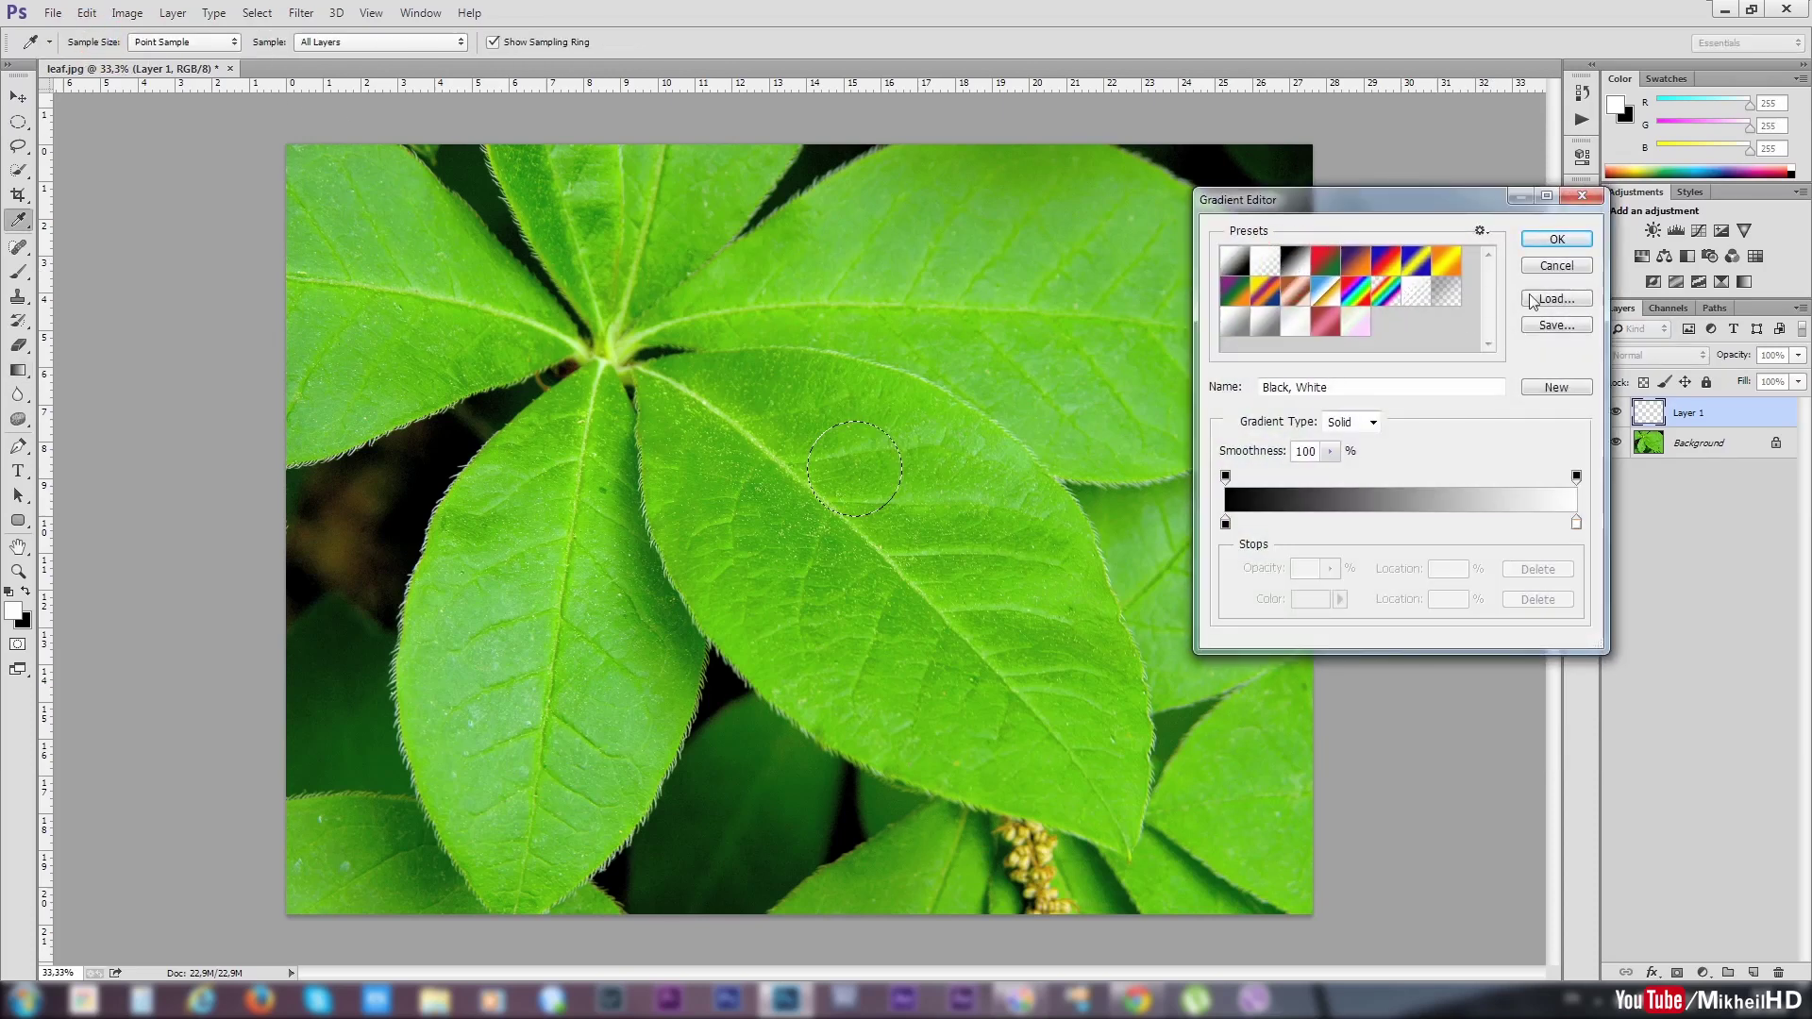
click(1567, 243)
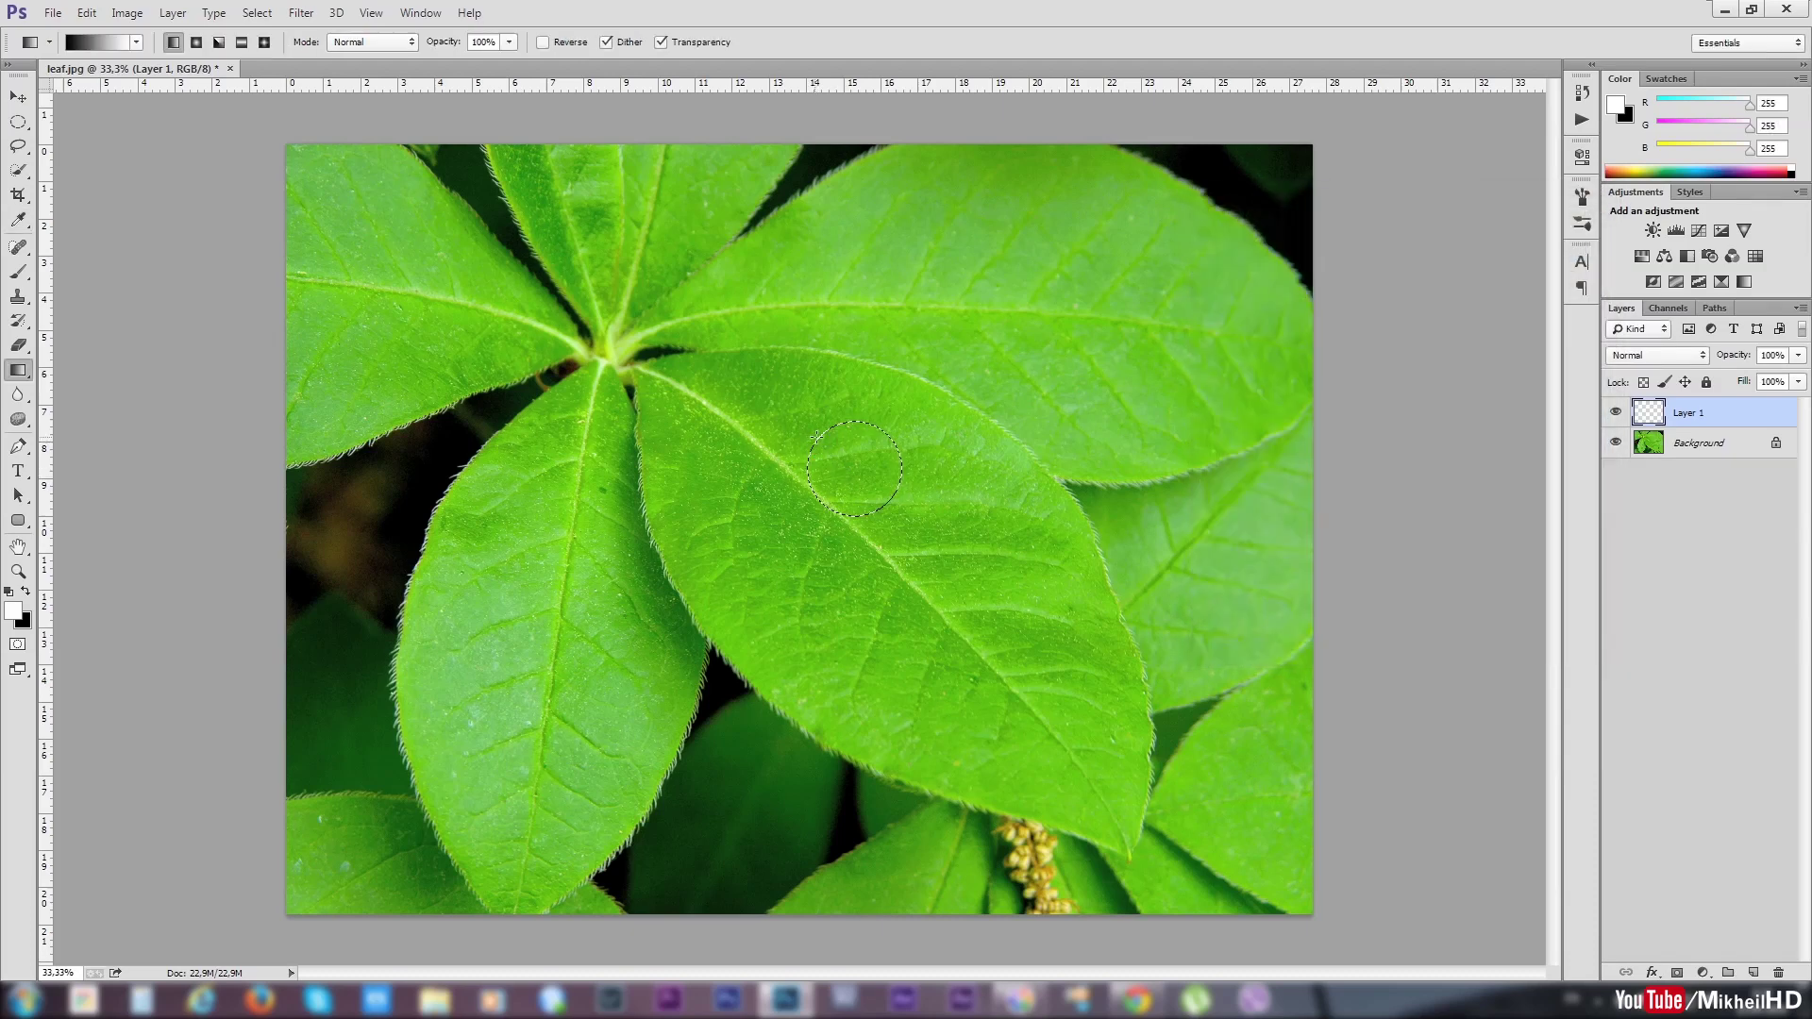
Step: Fill the circle with the black-to-white gradient and deselect it
drag(885, 491, 893, 503)
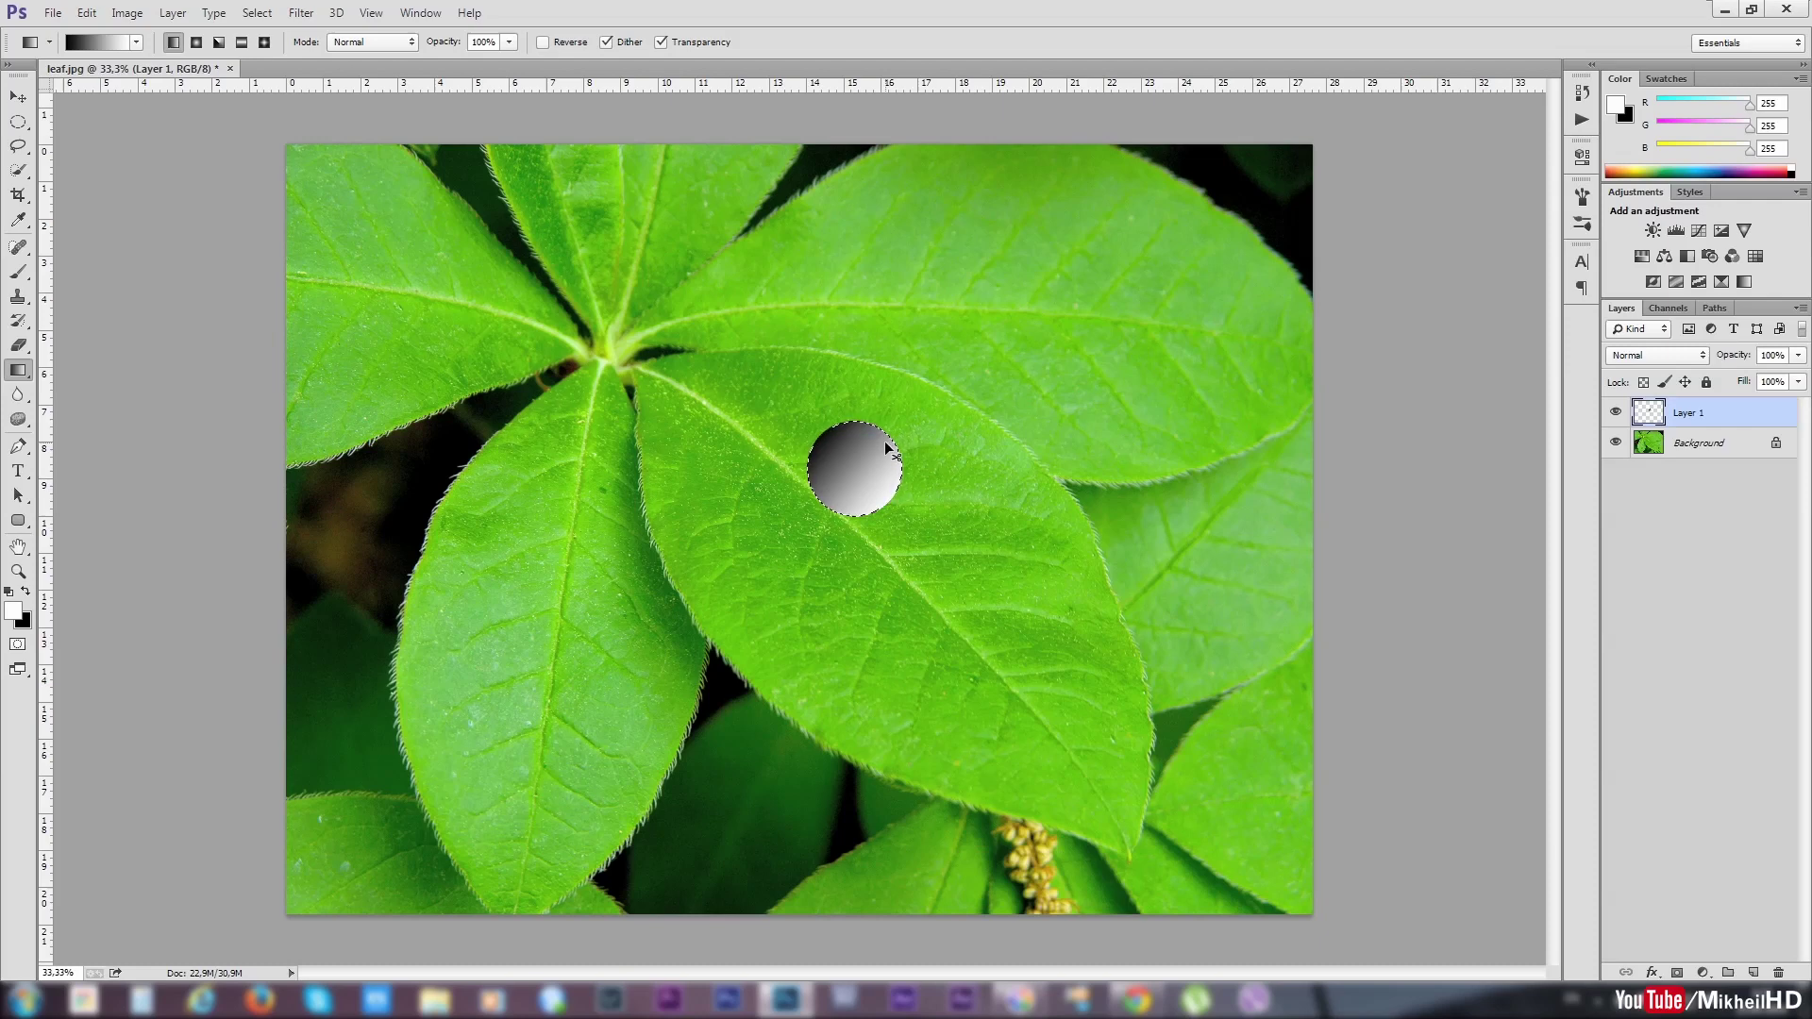
key(ctrl+d)
key(v)
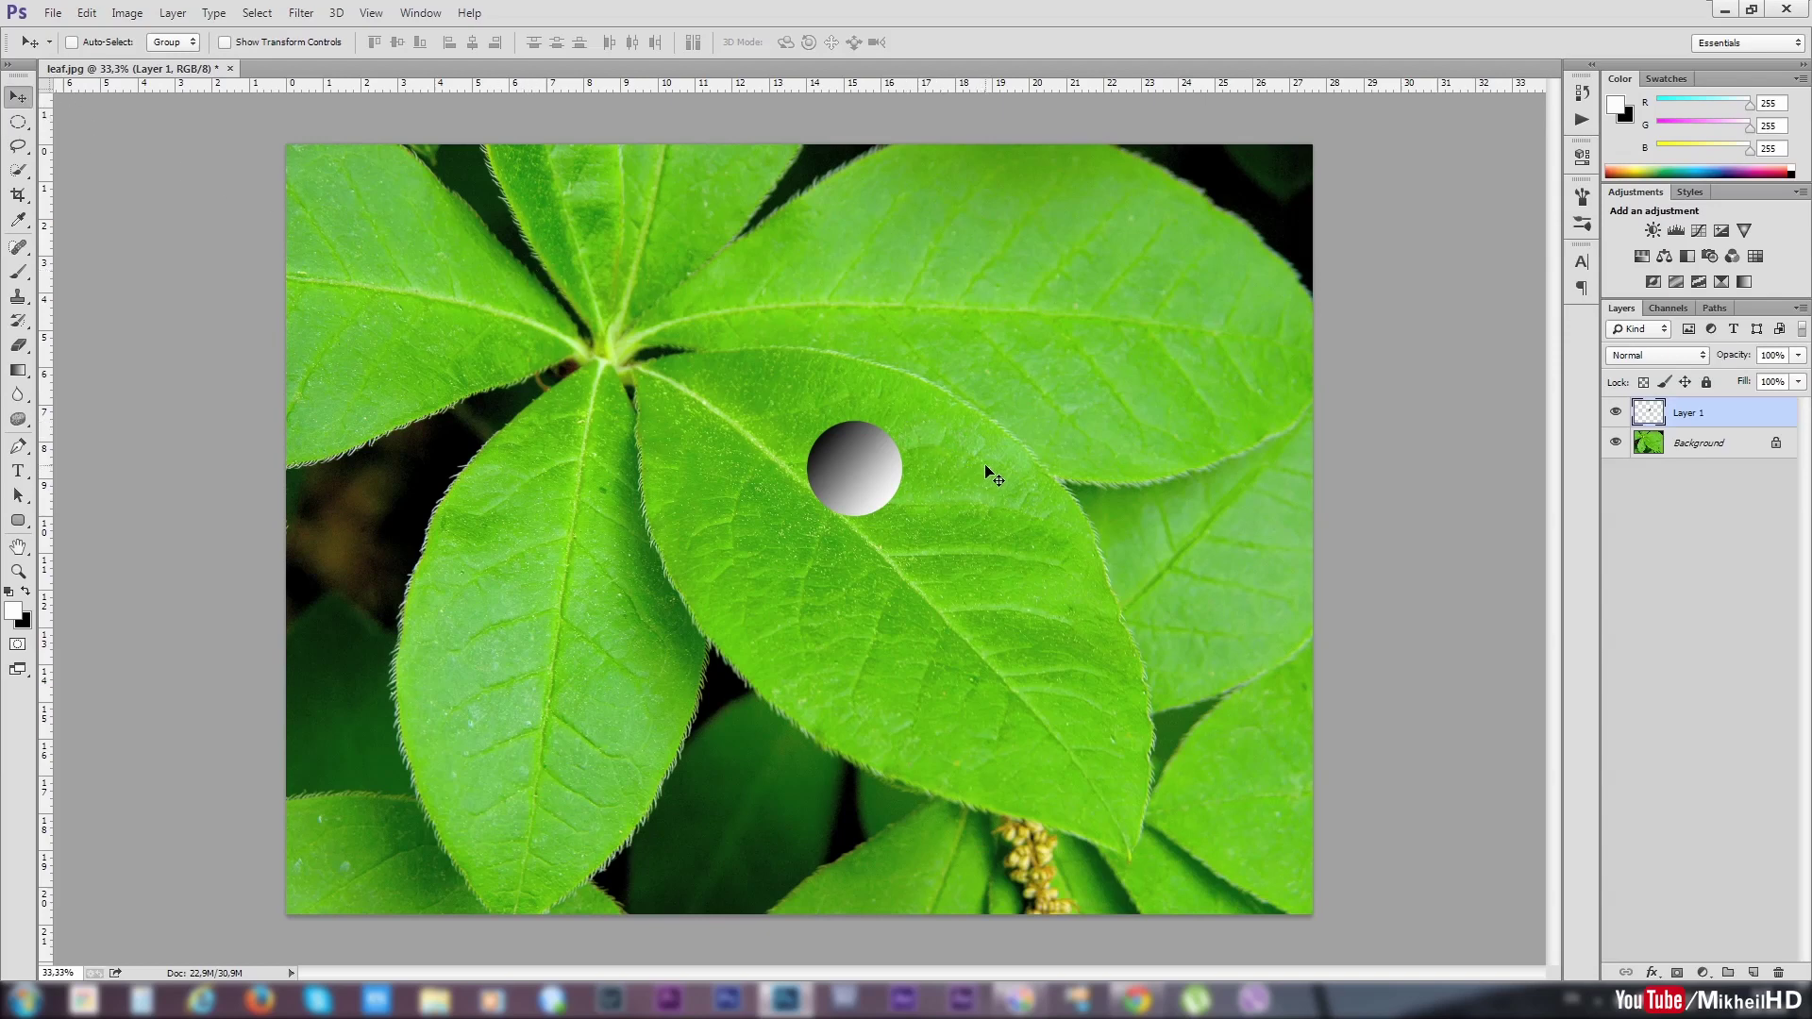
Step: Set Layer 1's blend mode to Overlay and open its Layer Style dialog
click(1665, 356)
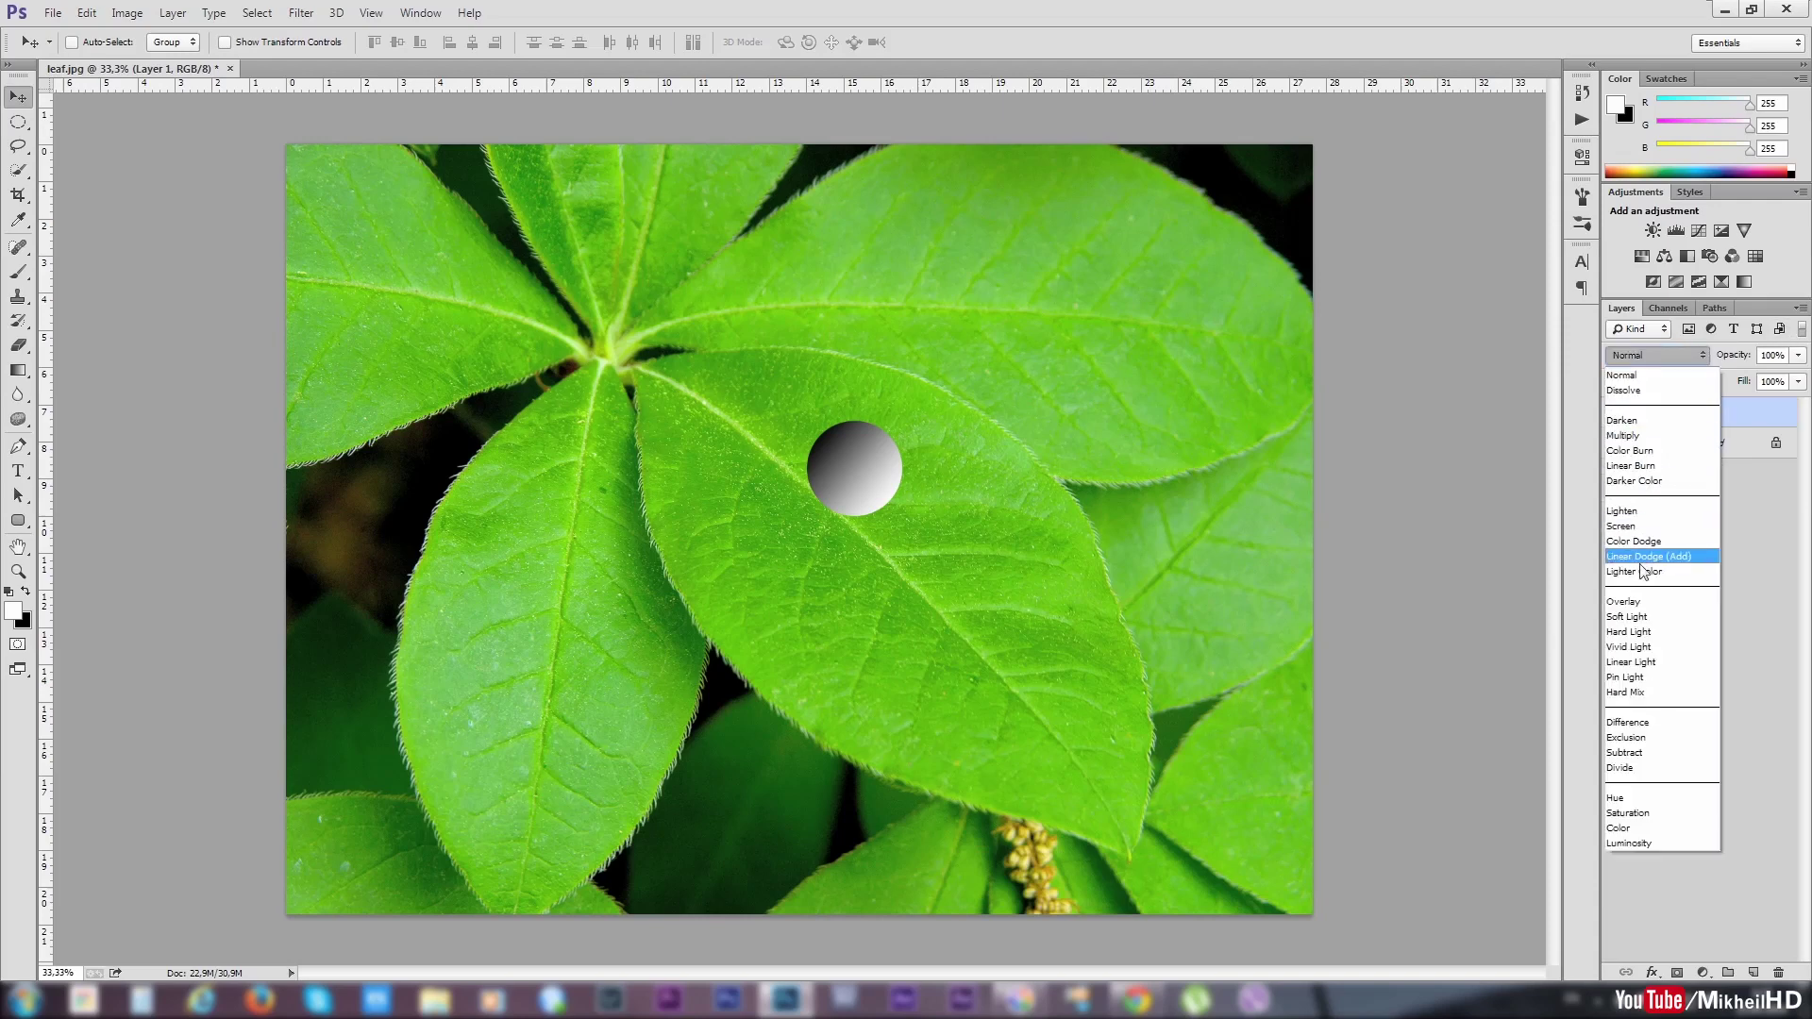
click(1639, 604)
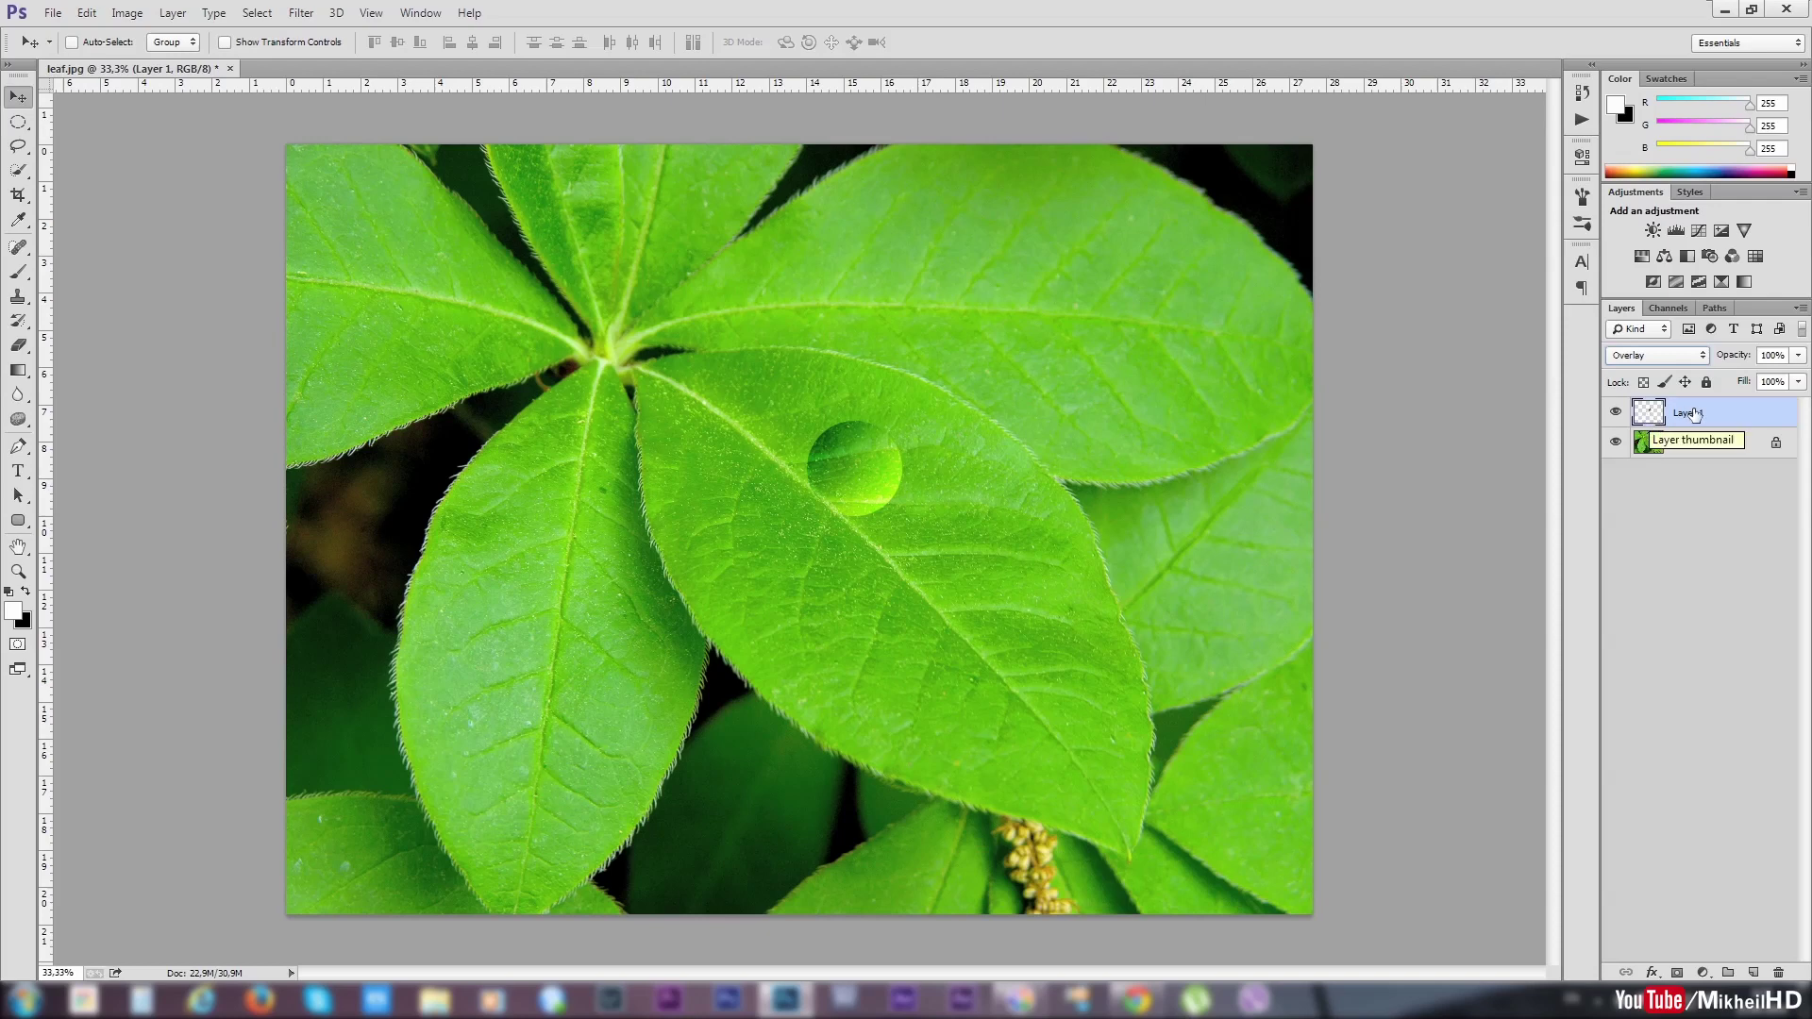
double_click(1640, 415)
drag(1397, 171, 370, 202)
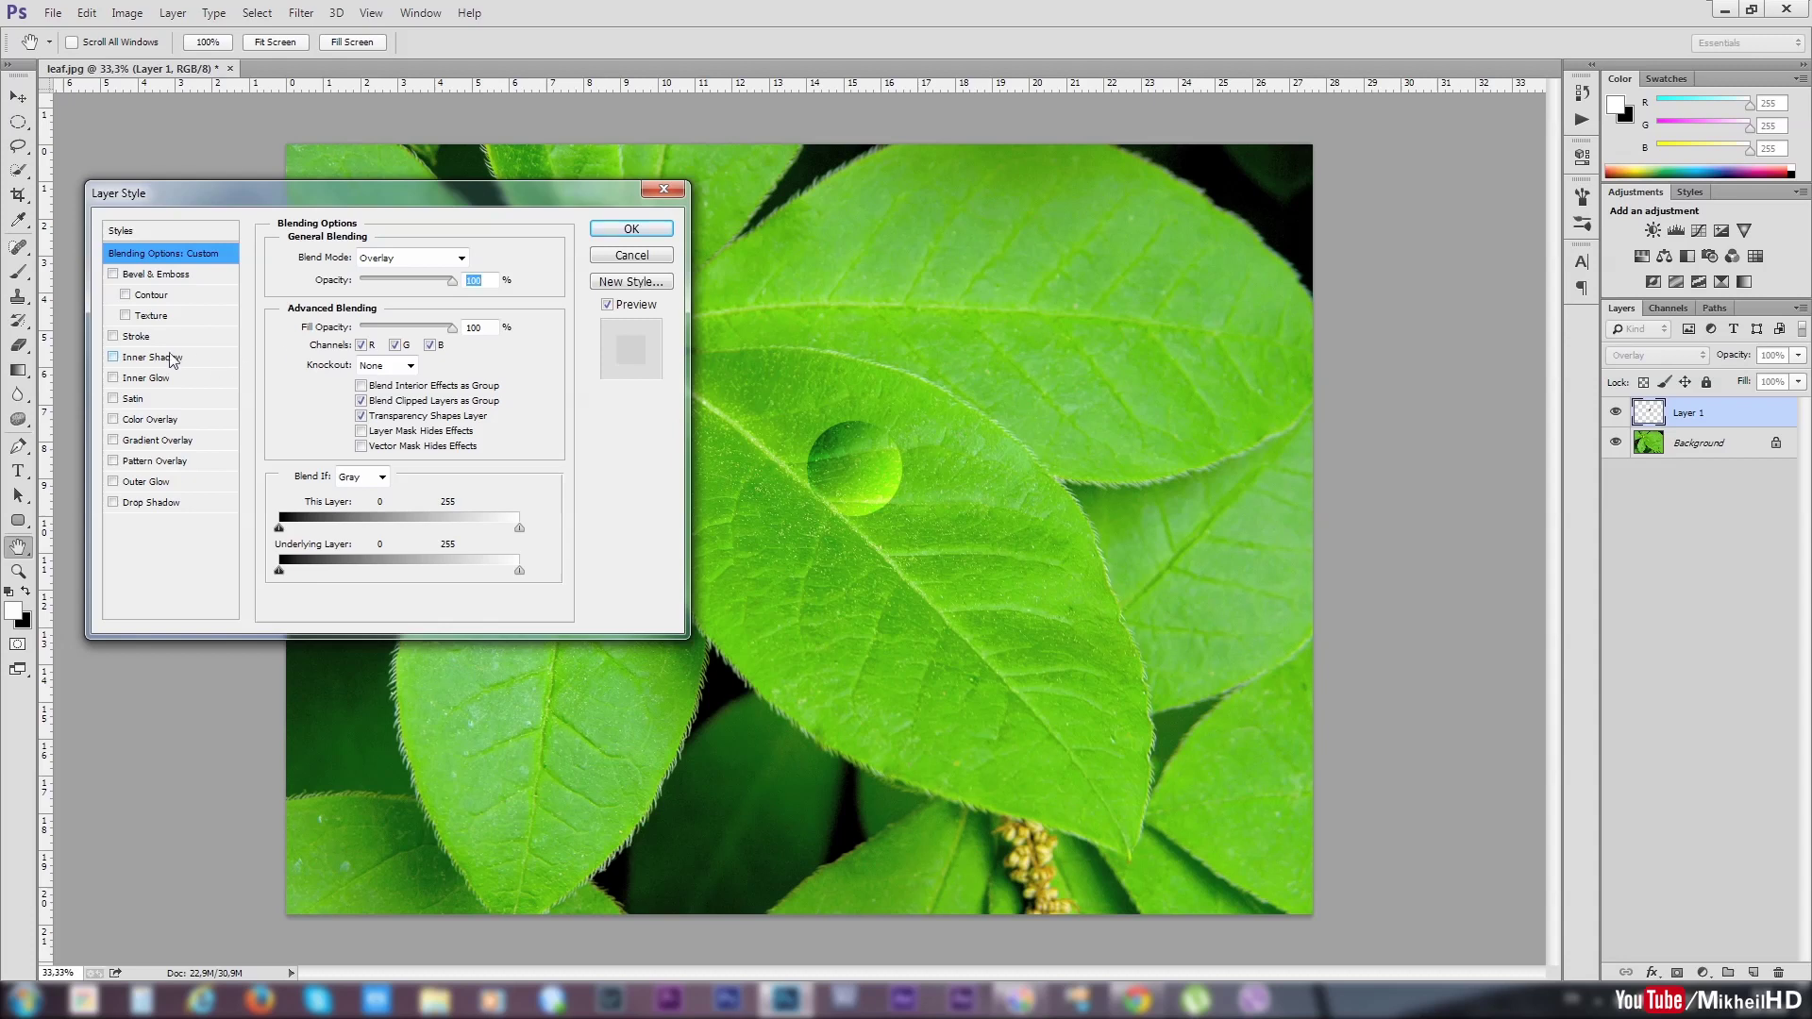
Step: Enable Inner Shadow and change its blend mode from Multiply to Linear Burn
click(114, 357)
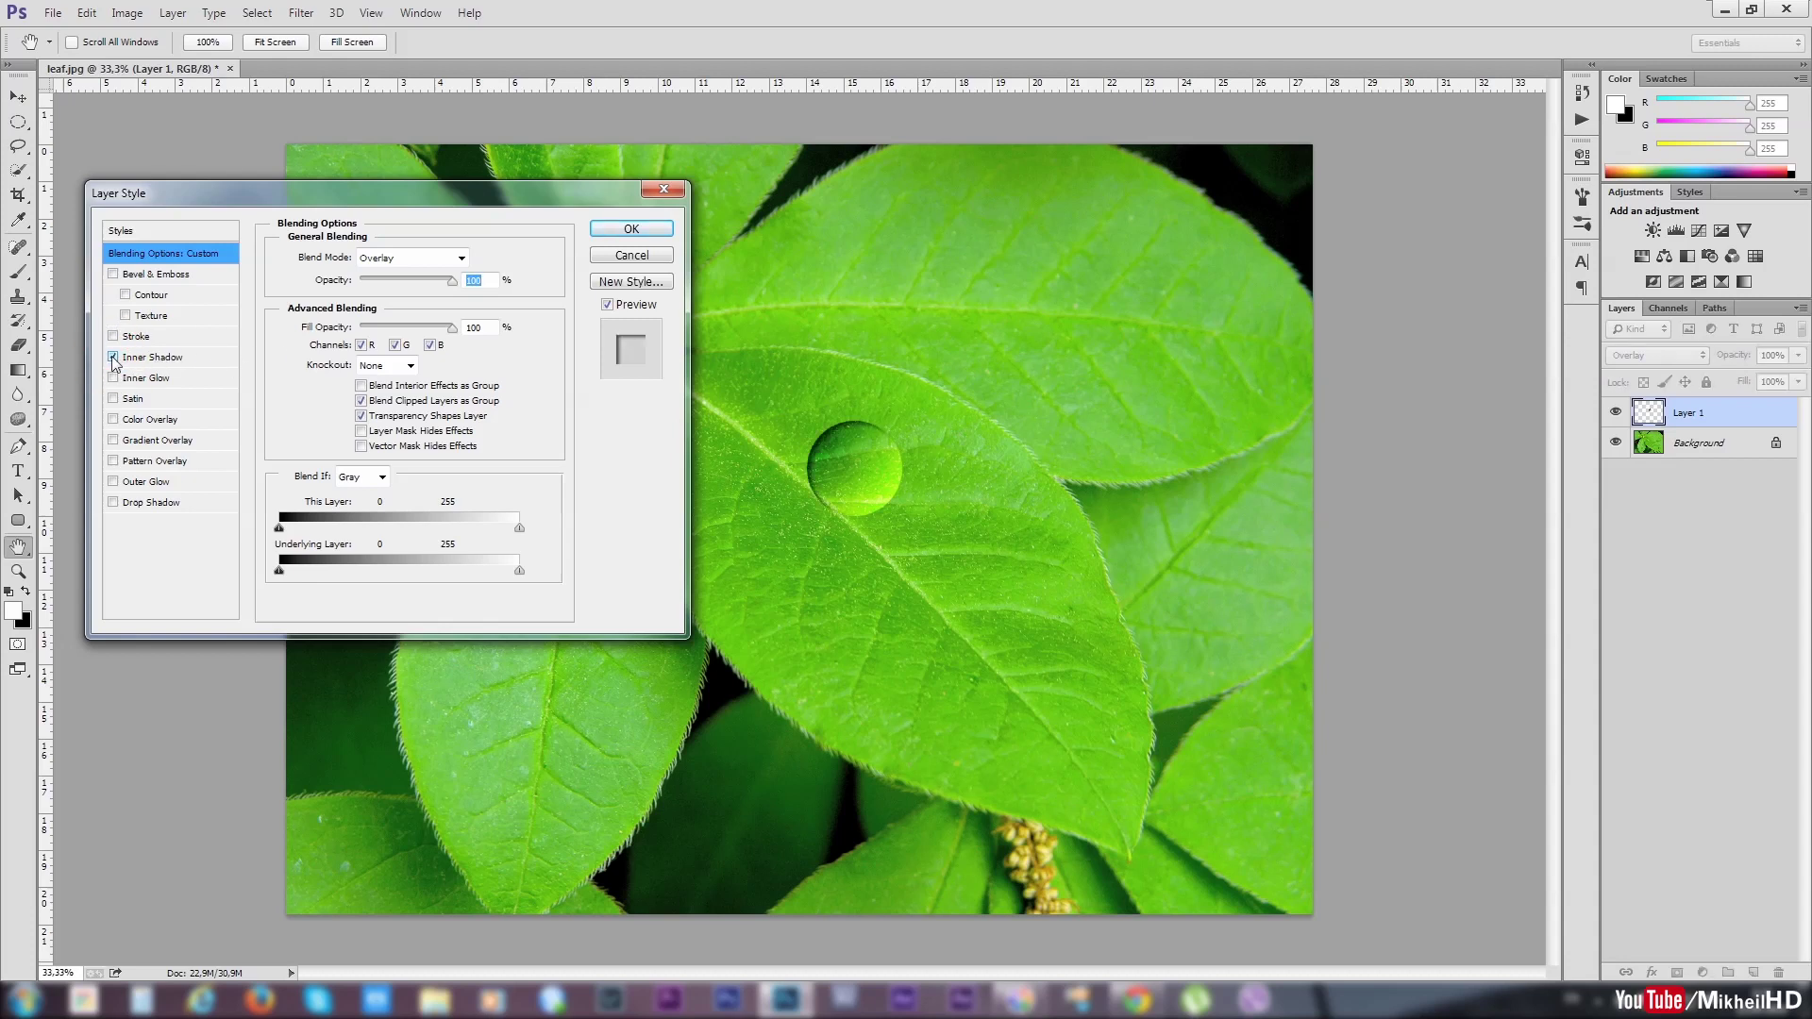
click(156, 357)
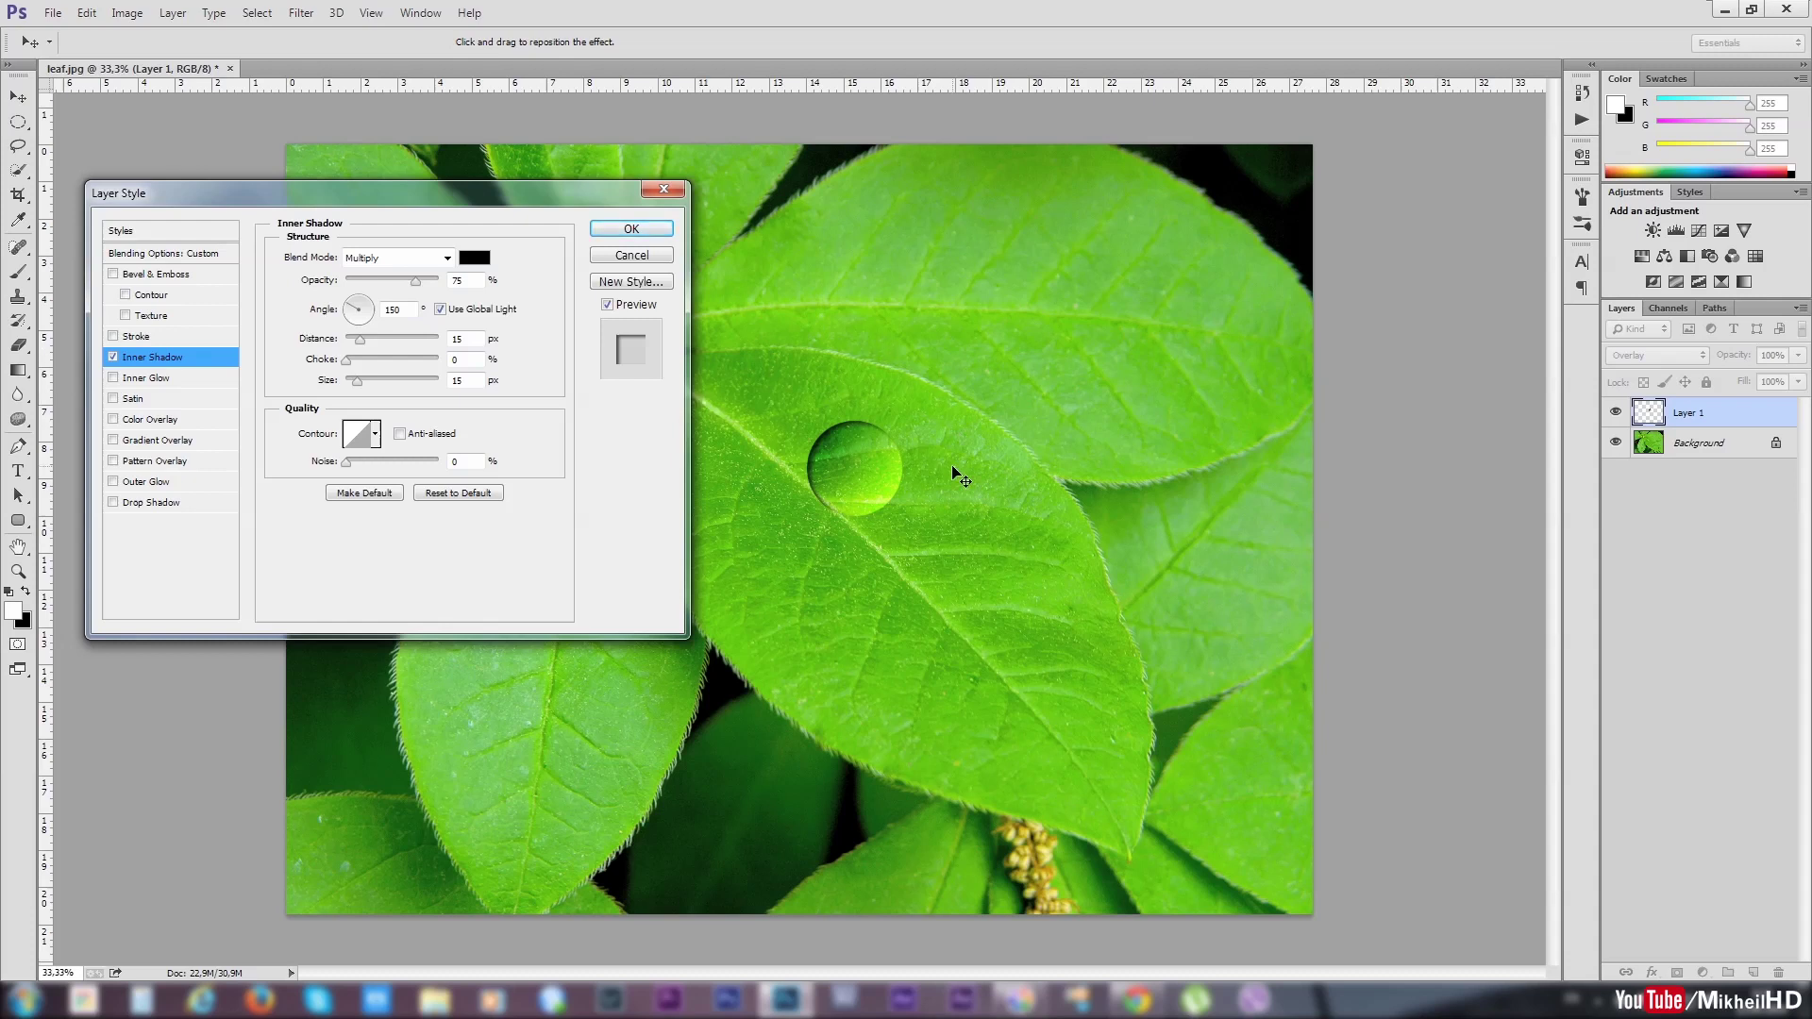
click(426, 258)
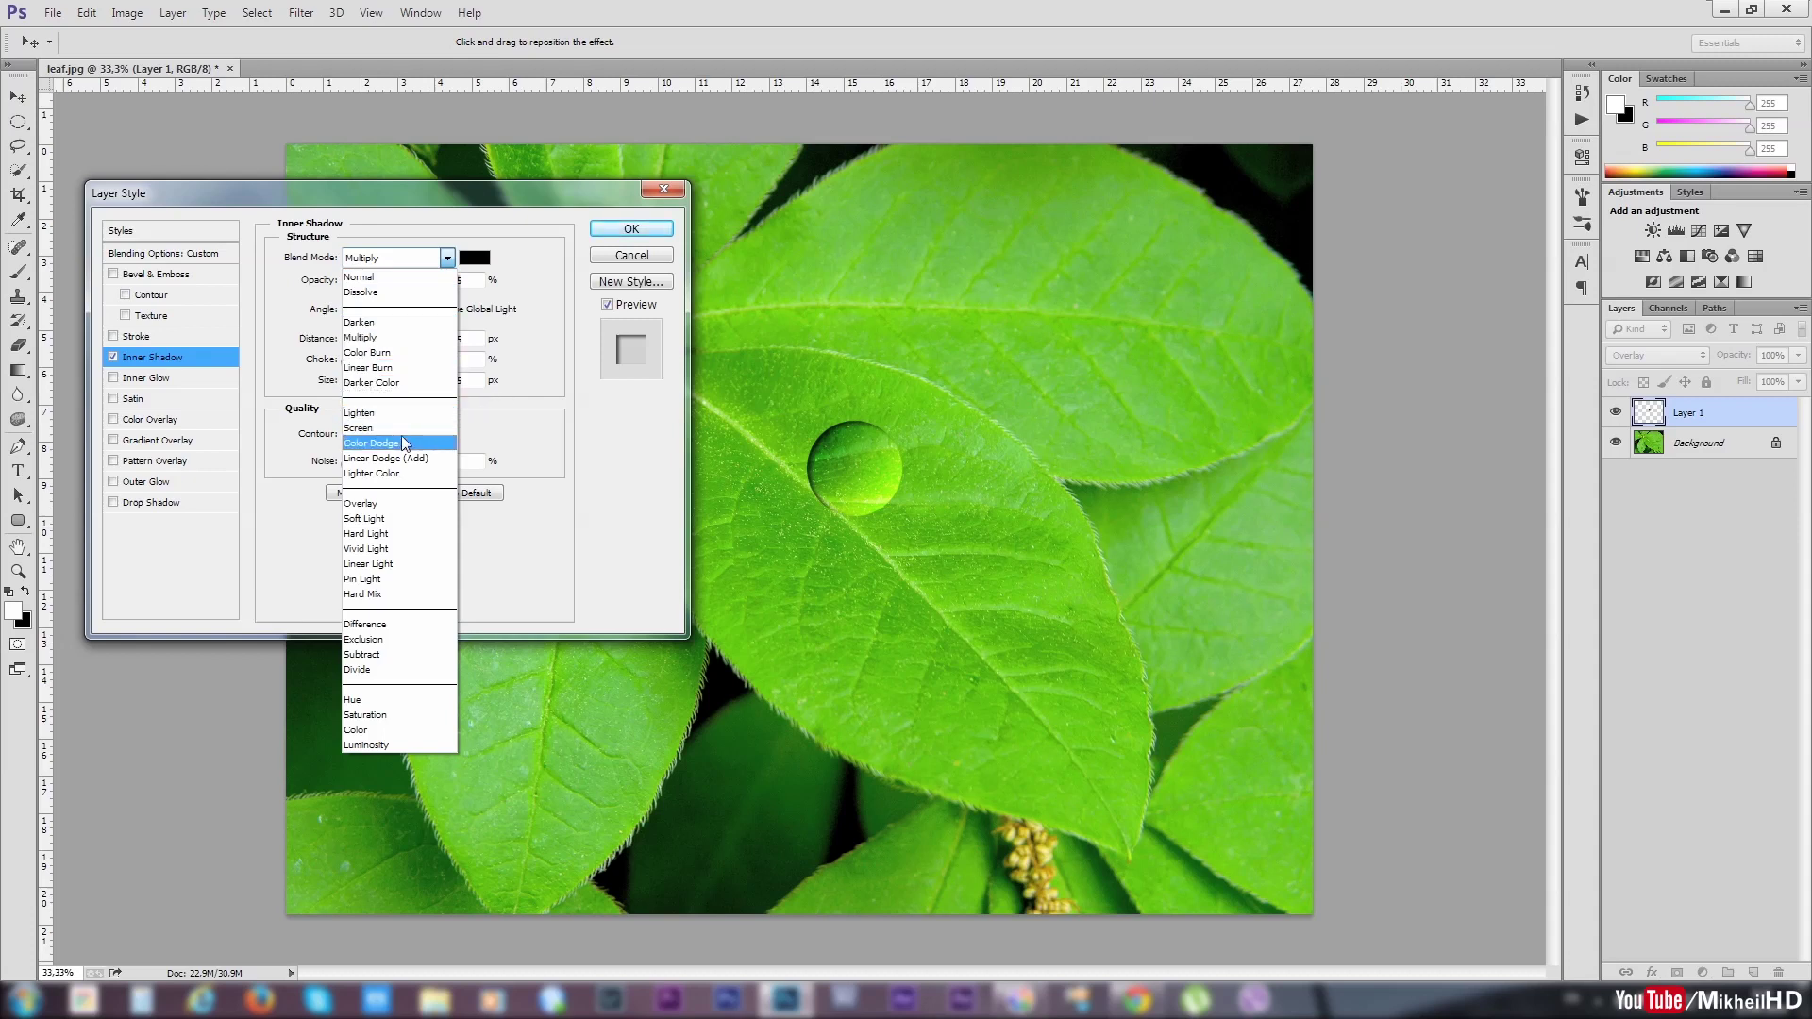
click(399, 369)
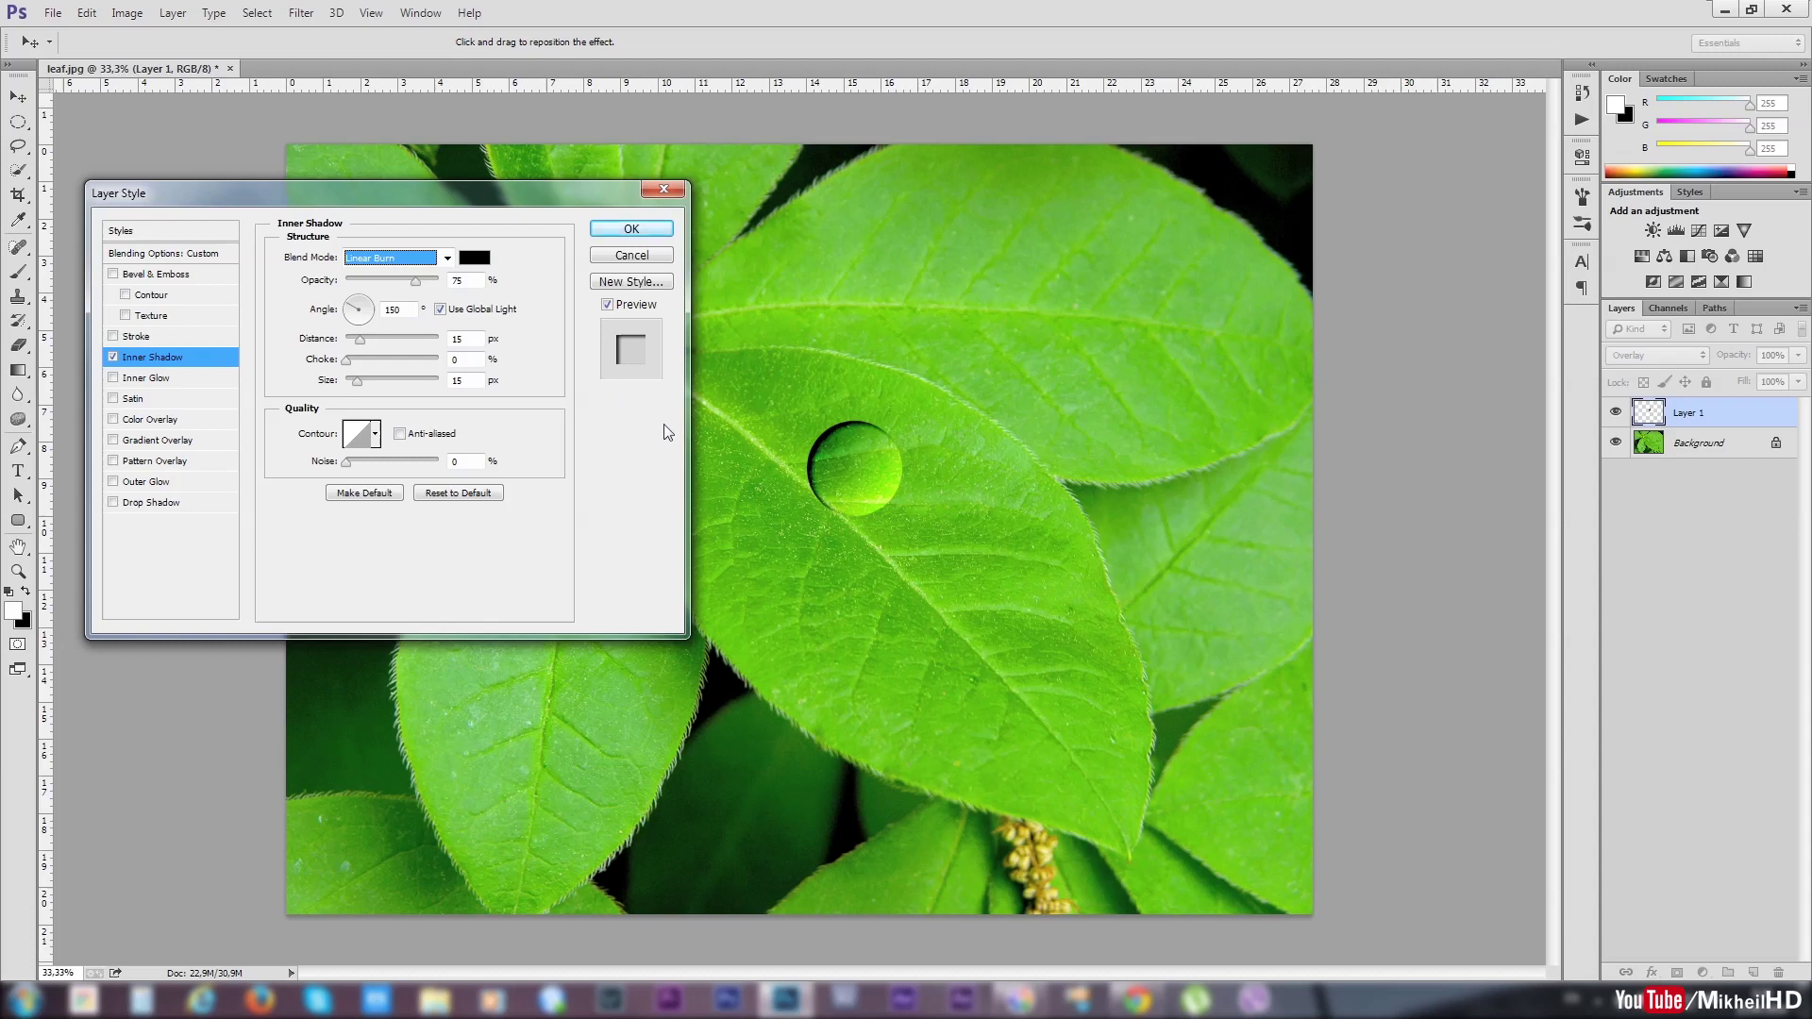
drag(479, 208, 482, 253)
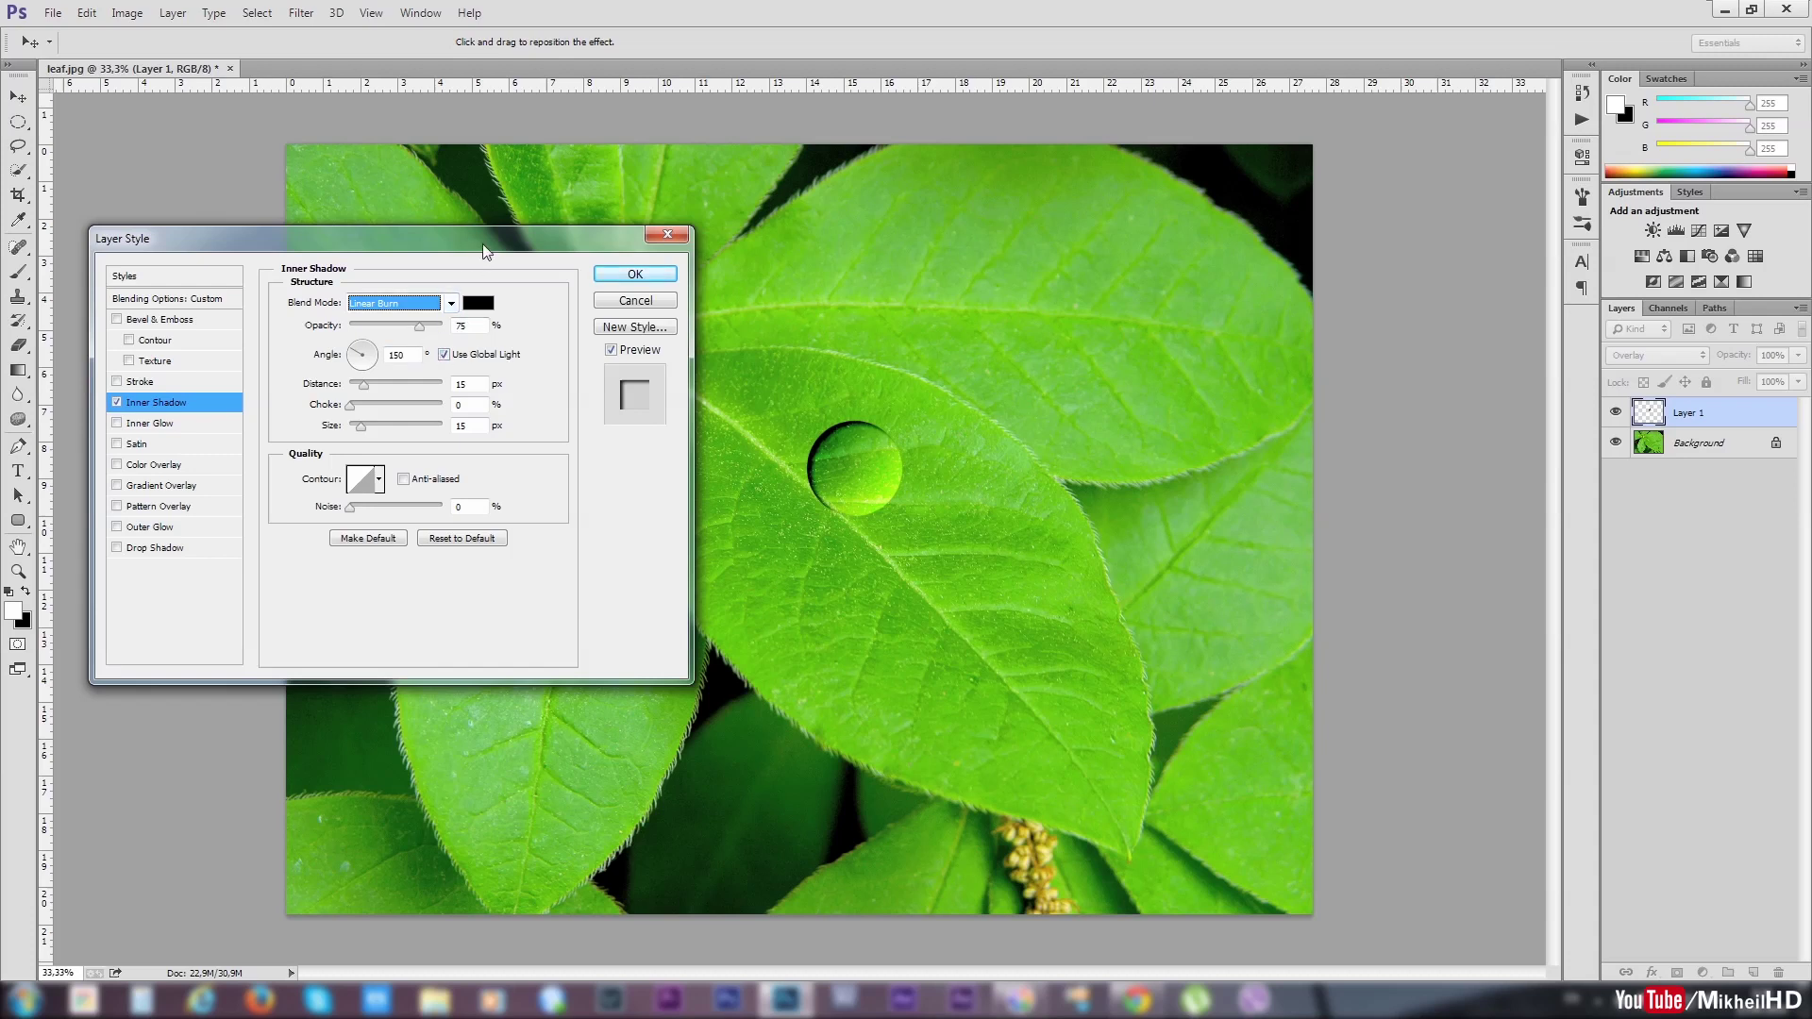
drag(484, 246, 489, 312)
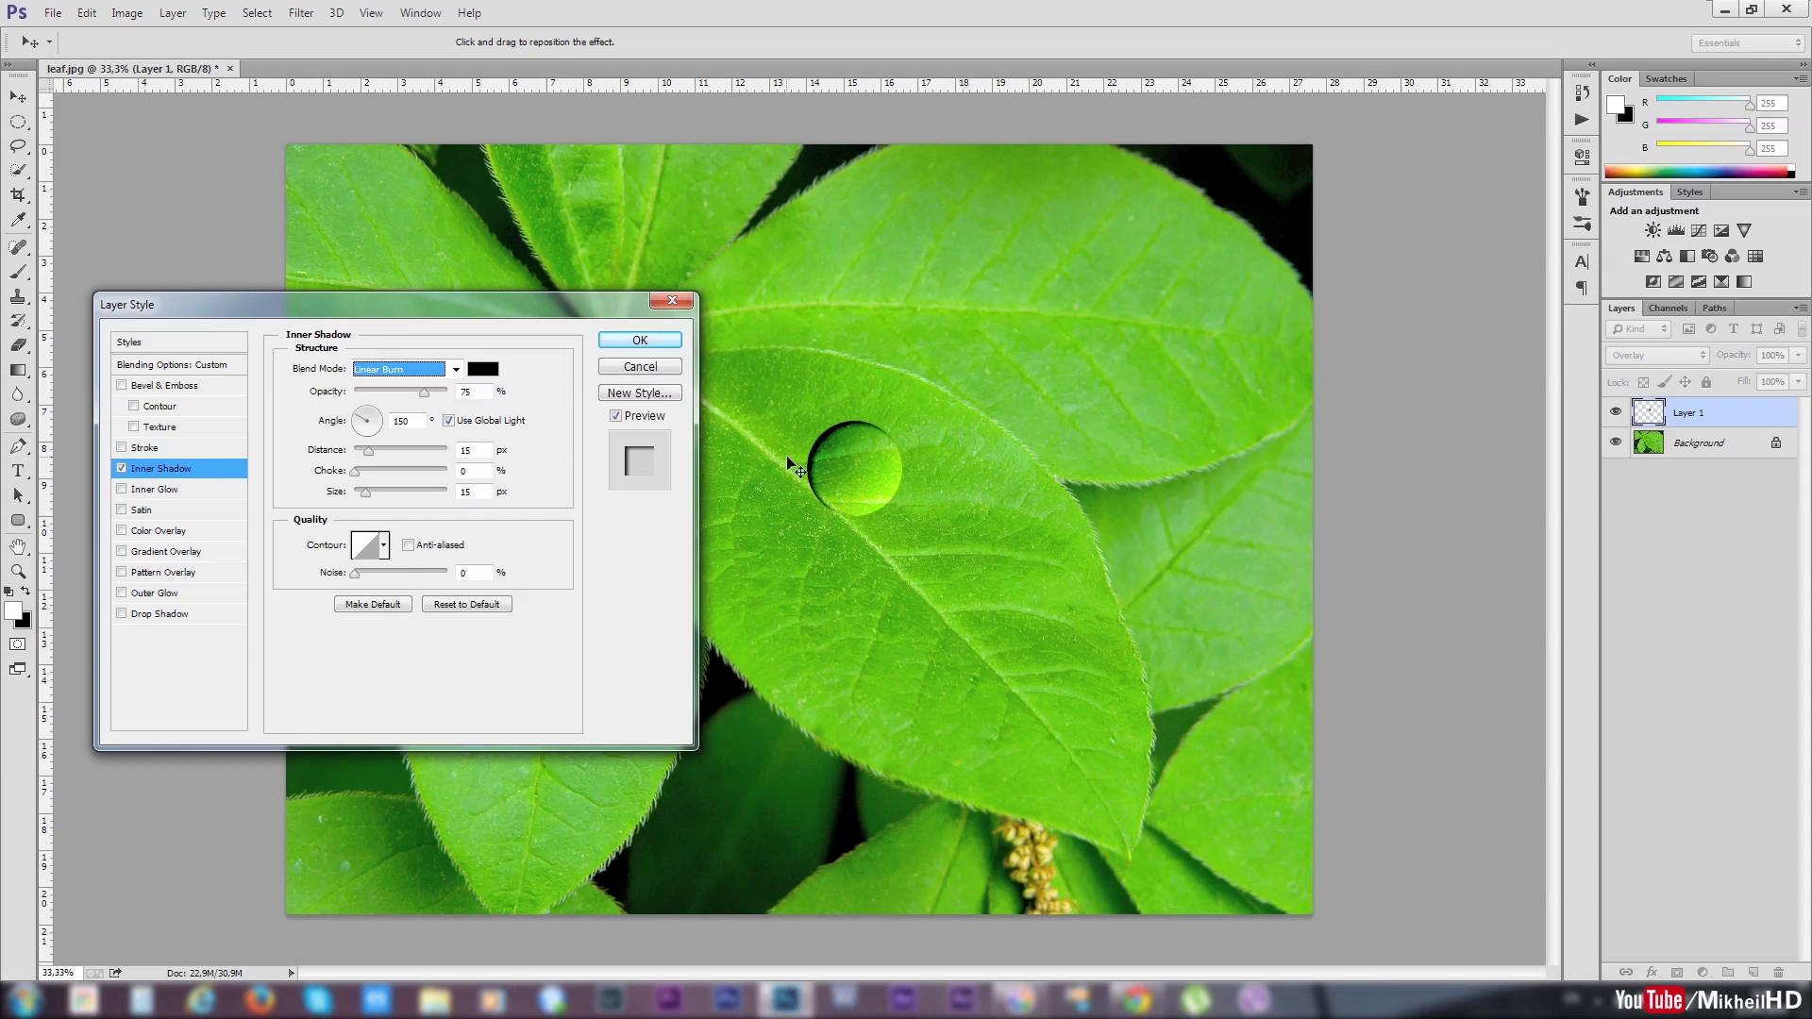
Step: Roughly adjust the inner shadow angle, raise its opacity, and increase distance to 24 px
click(375, 414)
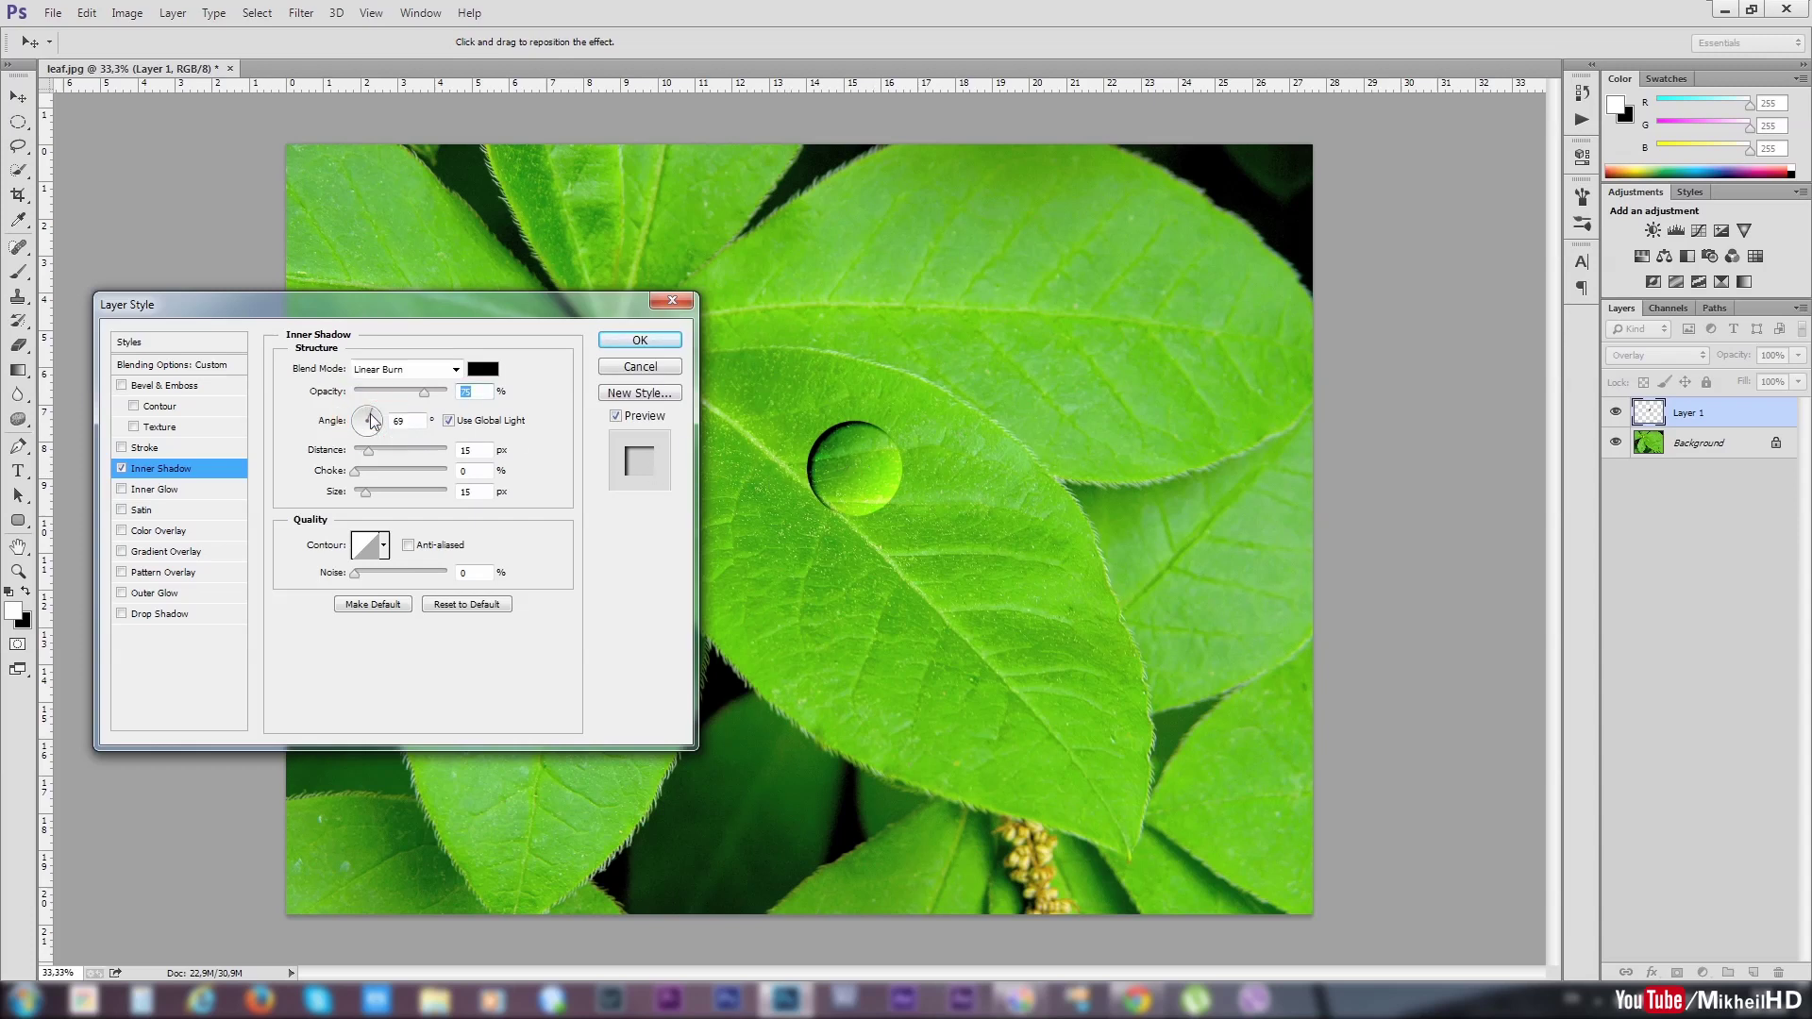
key(Tab)
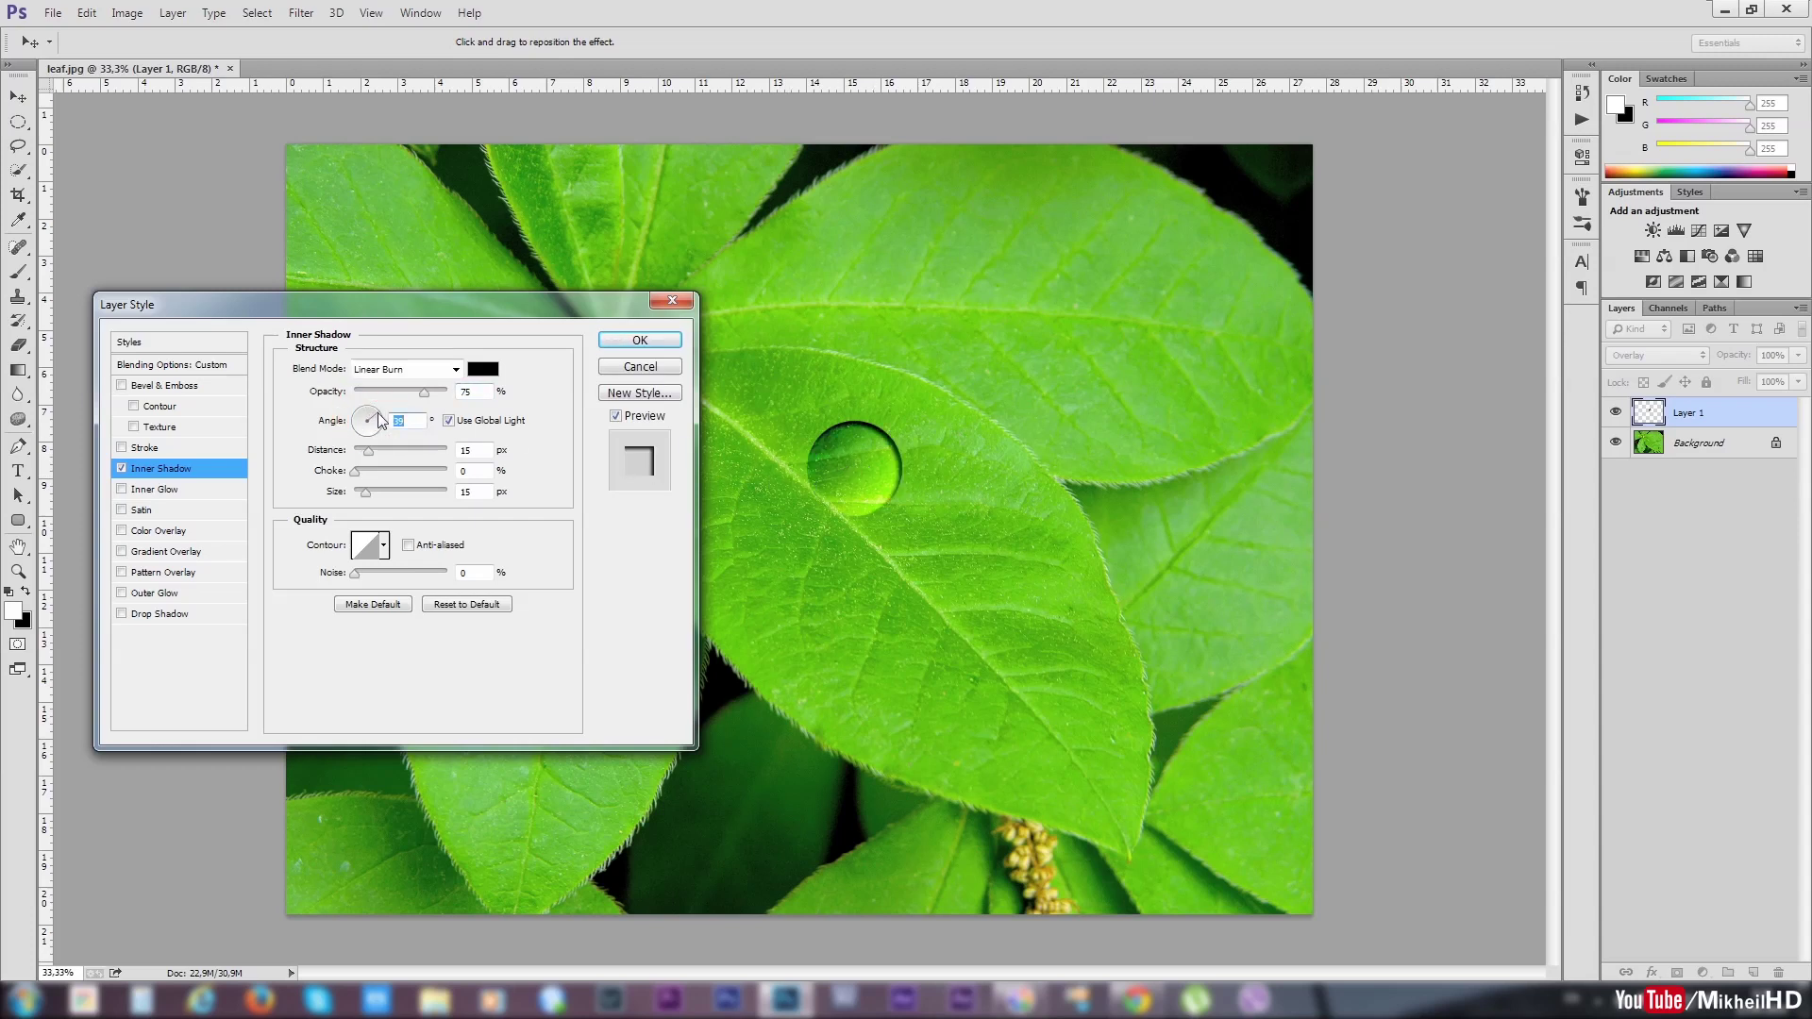
click(381, 425)
drag(378, 426, 381, 433)
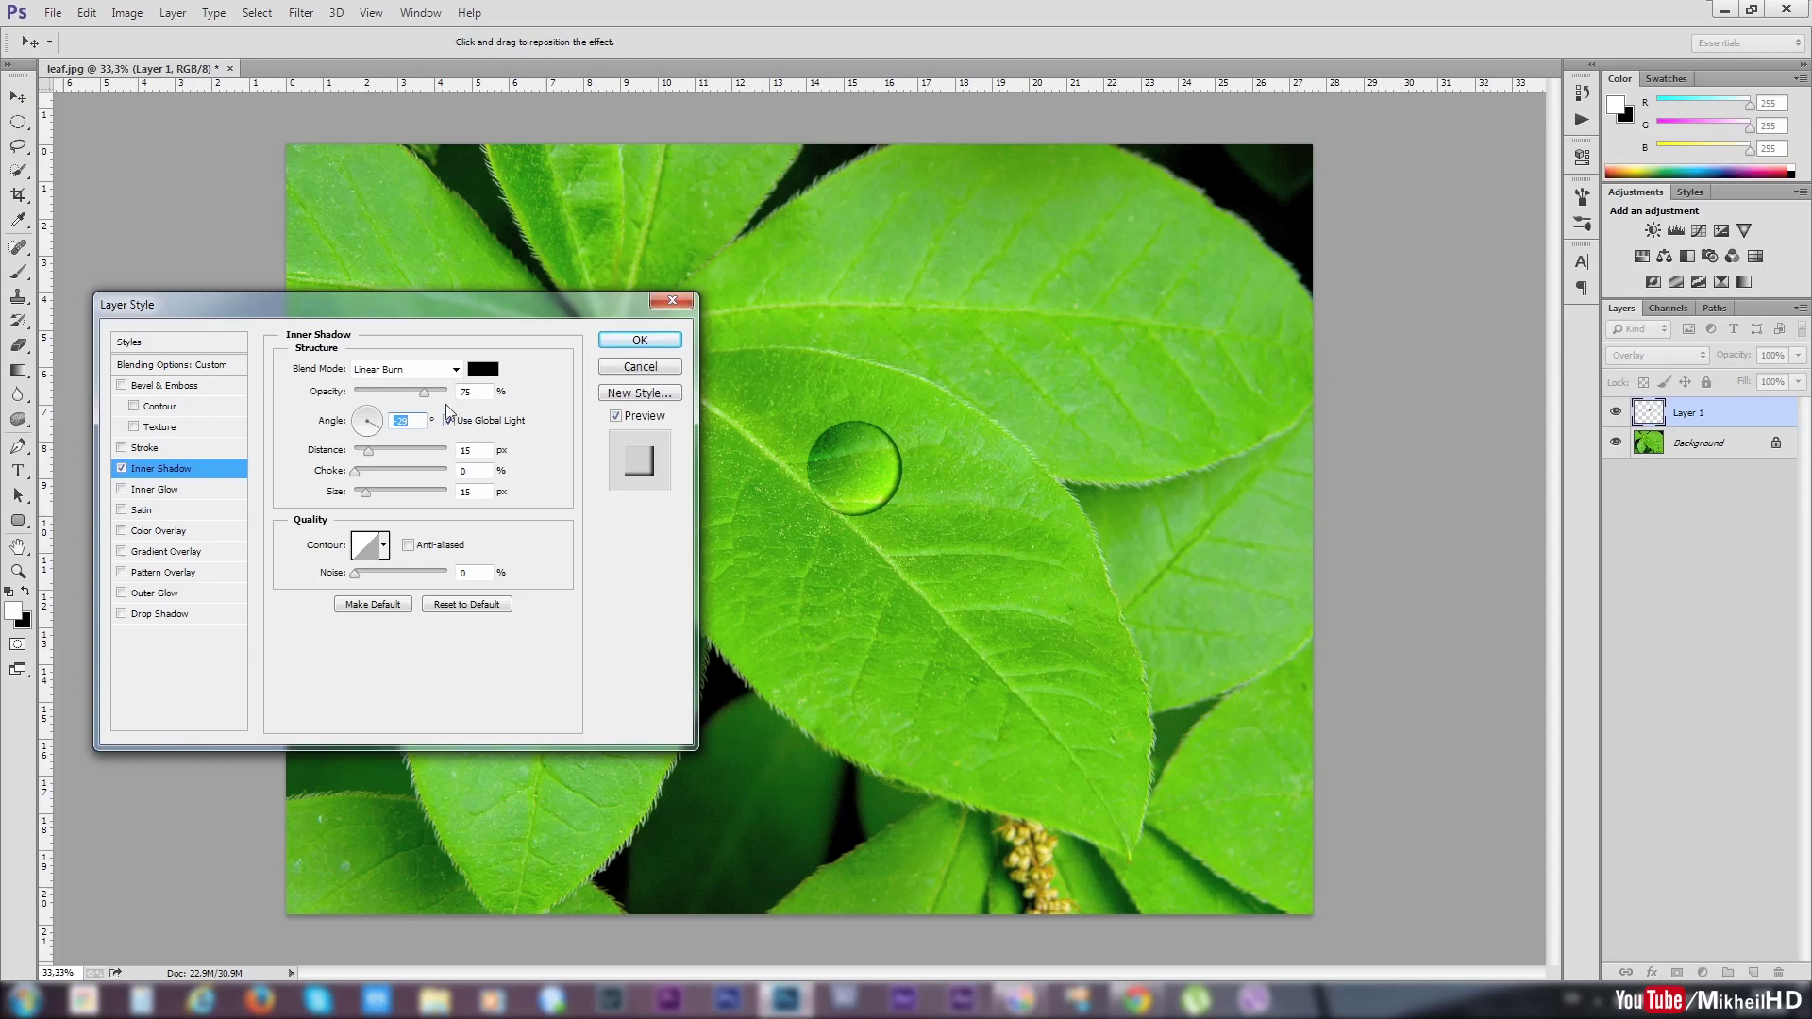
drag(425, 397, 434, 391)
drag(369, 452, 372, 494)
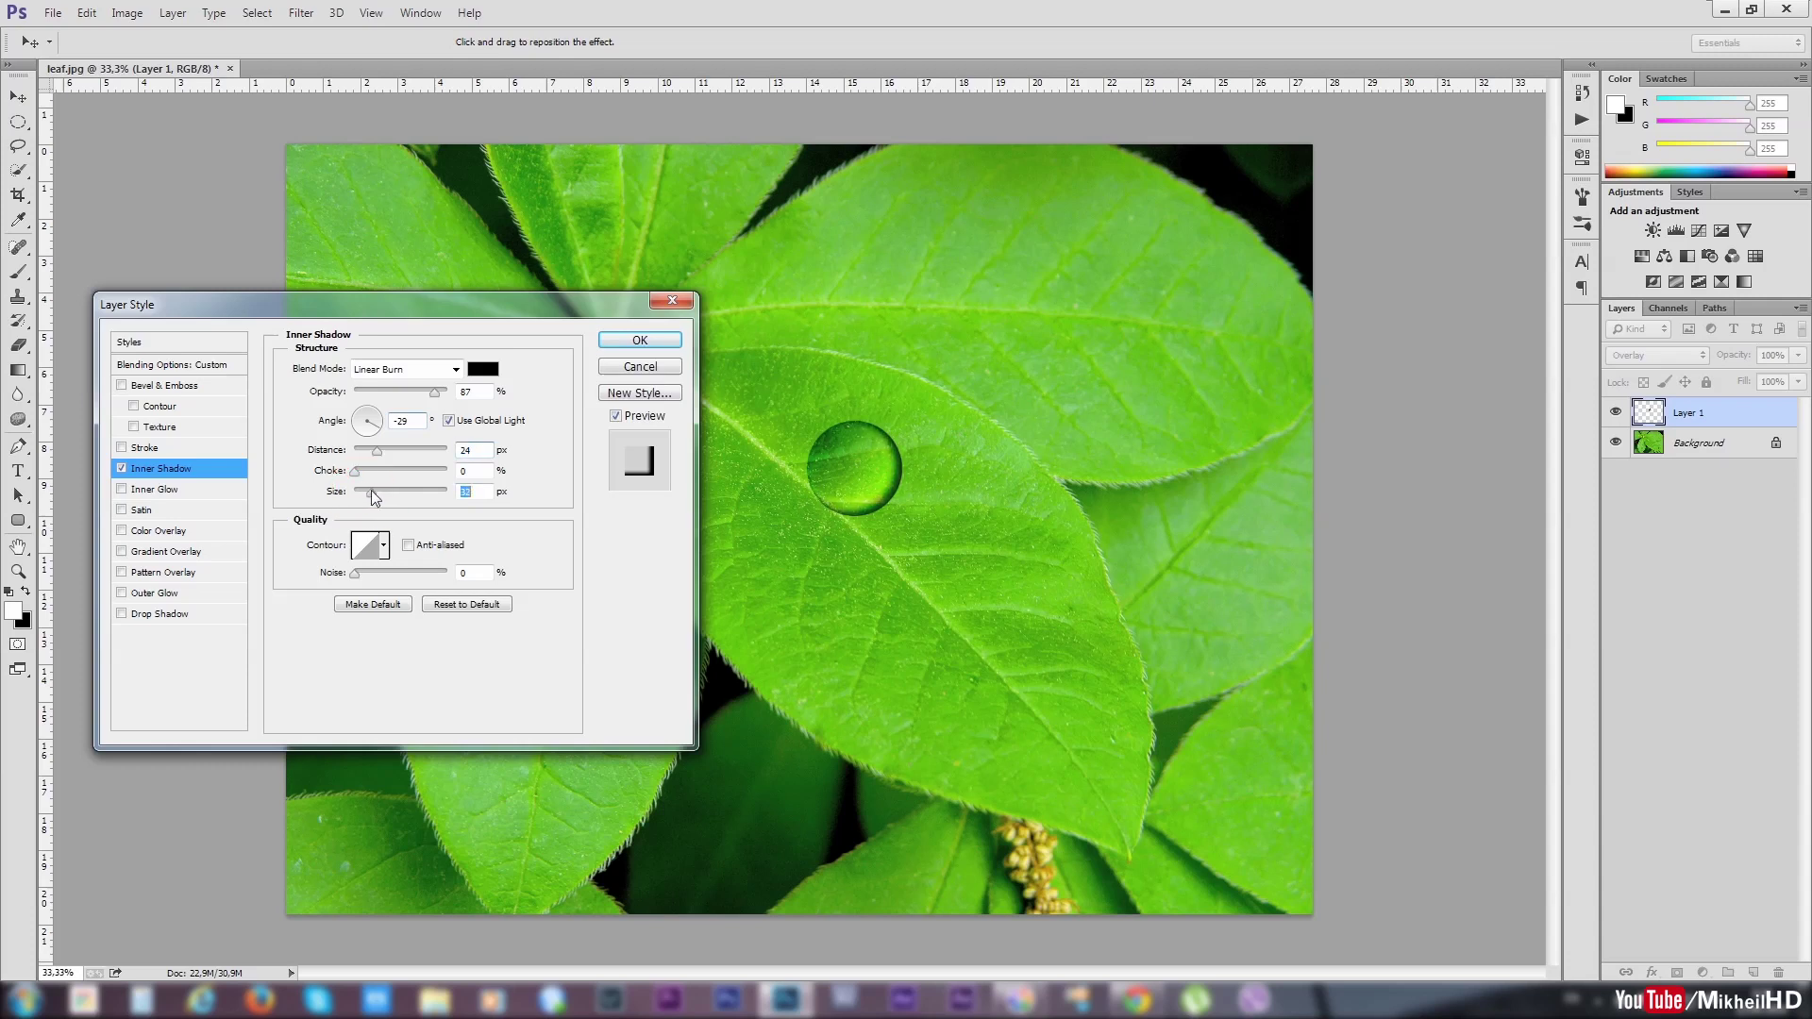
Step: Uncheck Use Global Light, set angle -35°, opacity 67%, size 46 px, and enable Drop Shadow
click(449, 422)
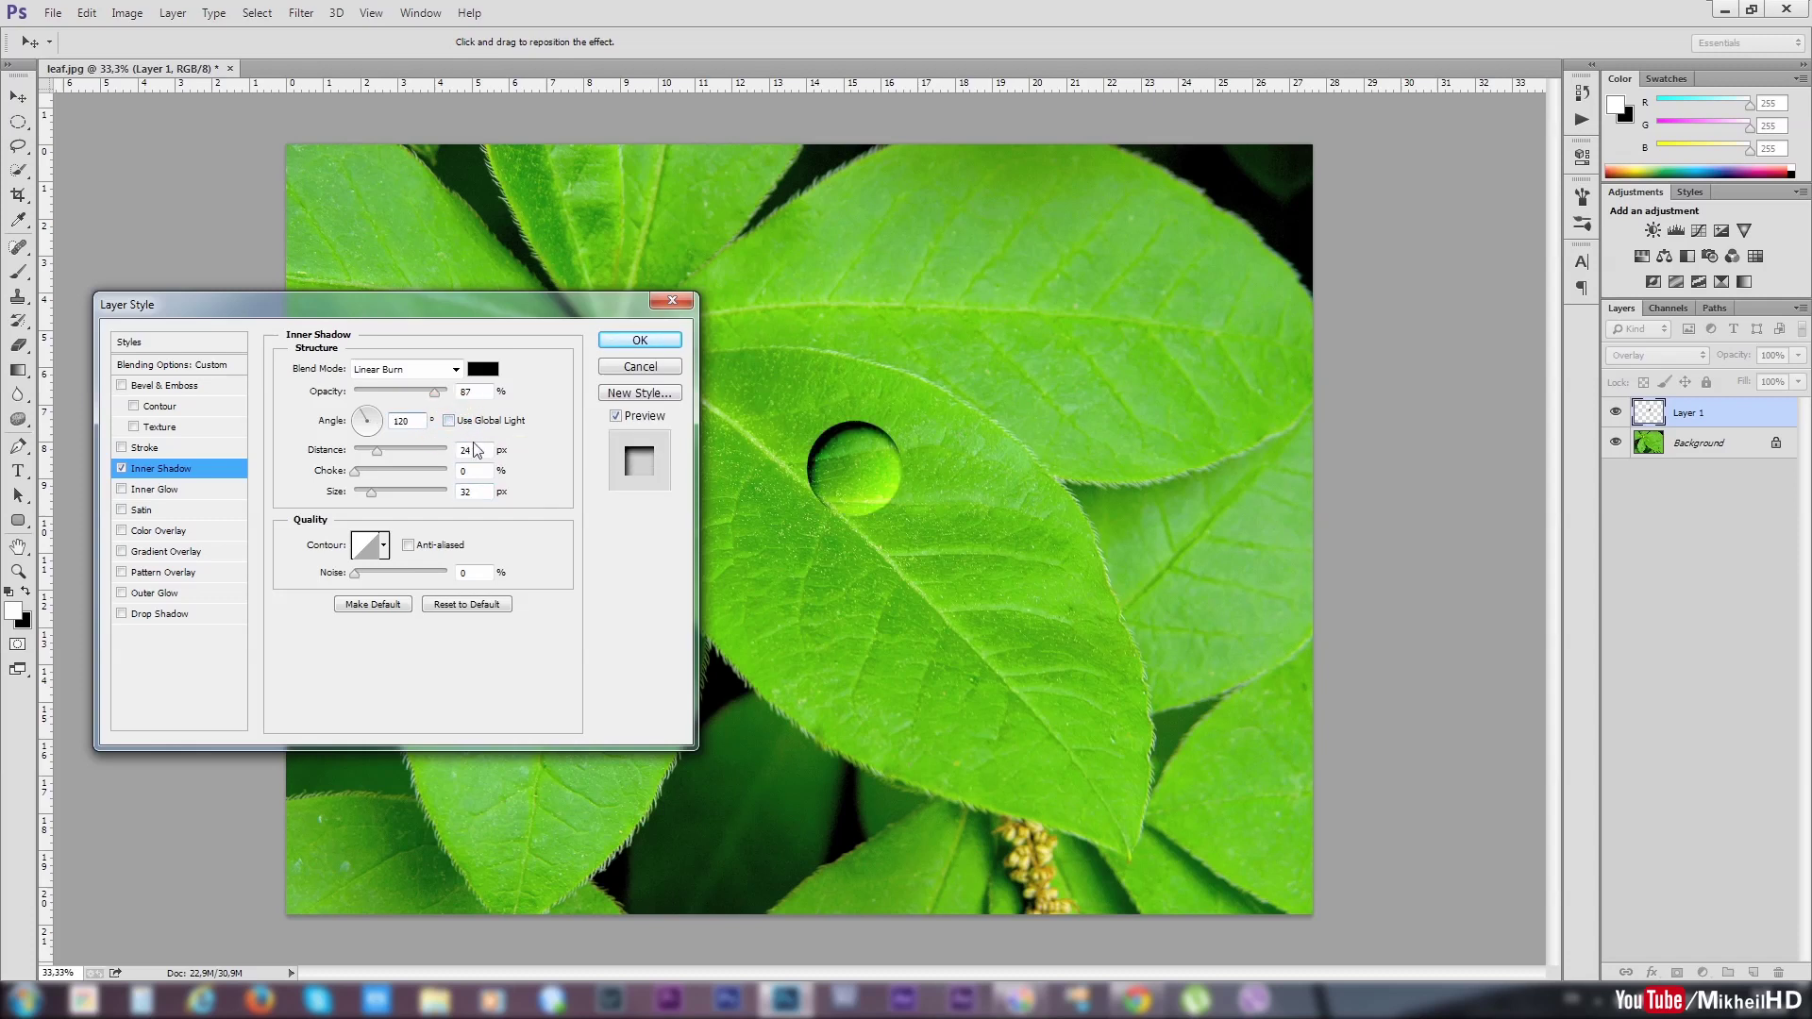
click(377, 429)
click(377, 428)
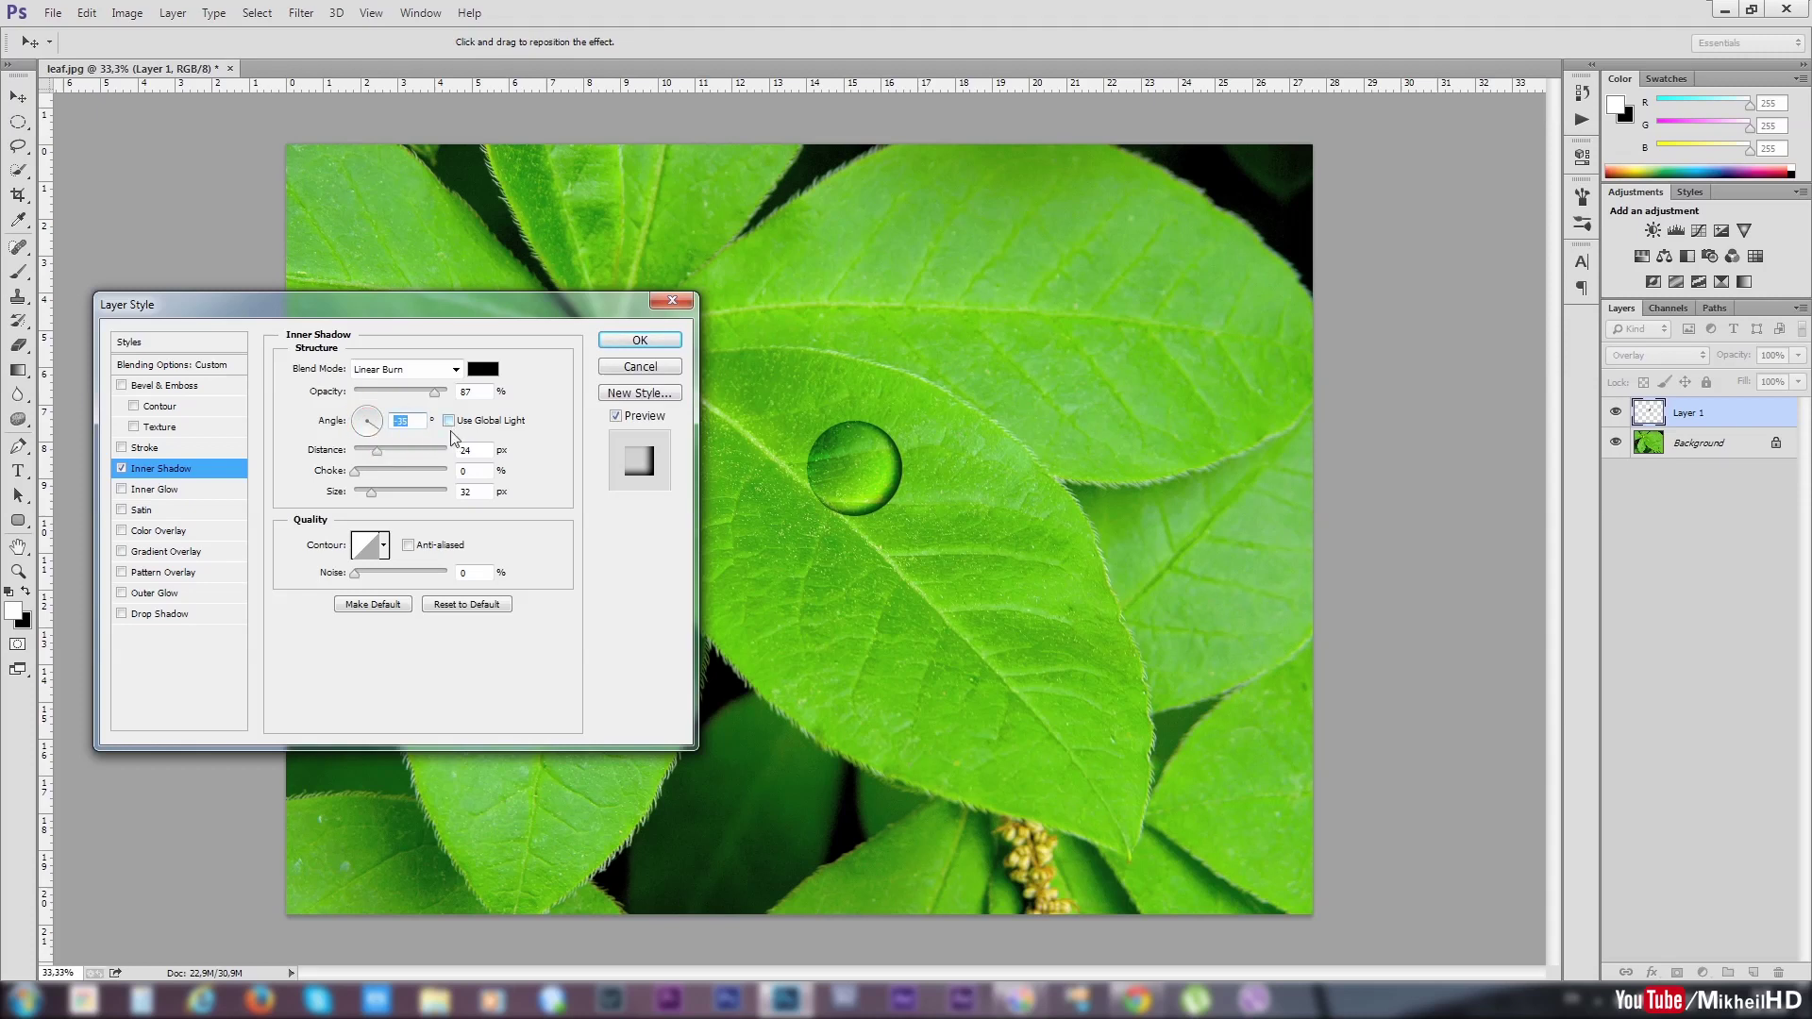
drag(435, 392, 416, 391)
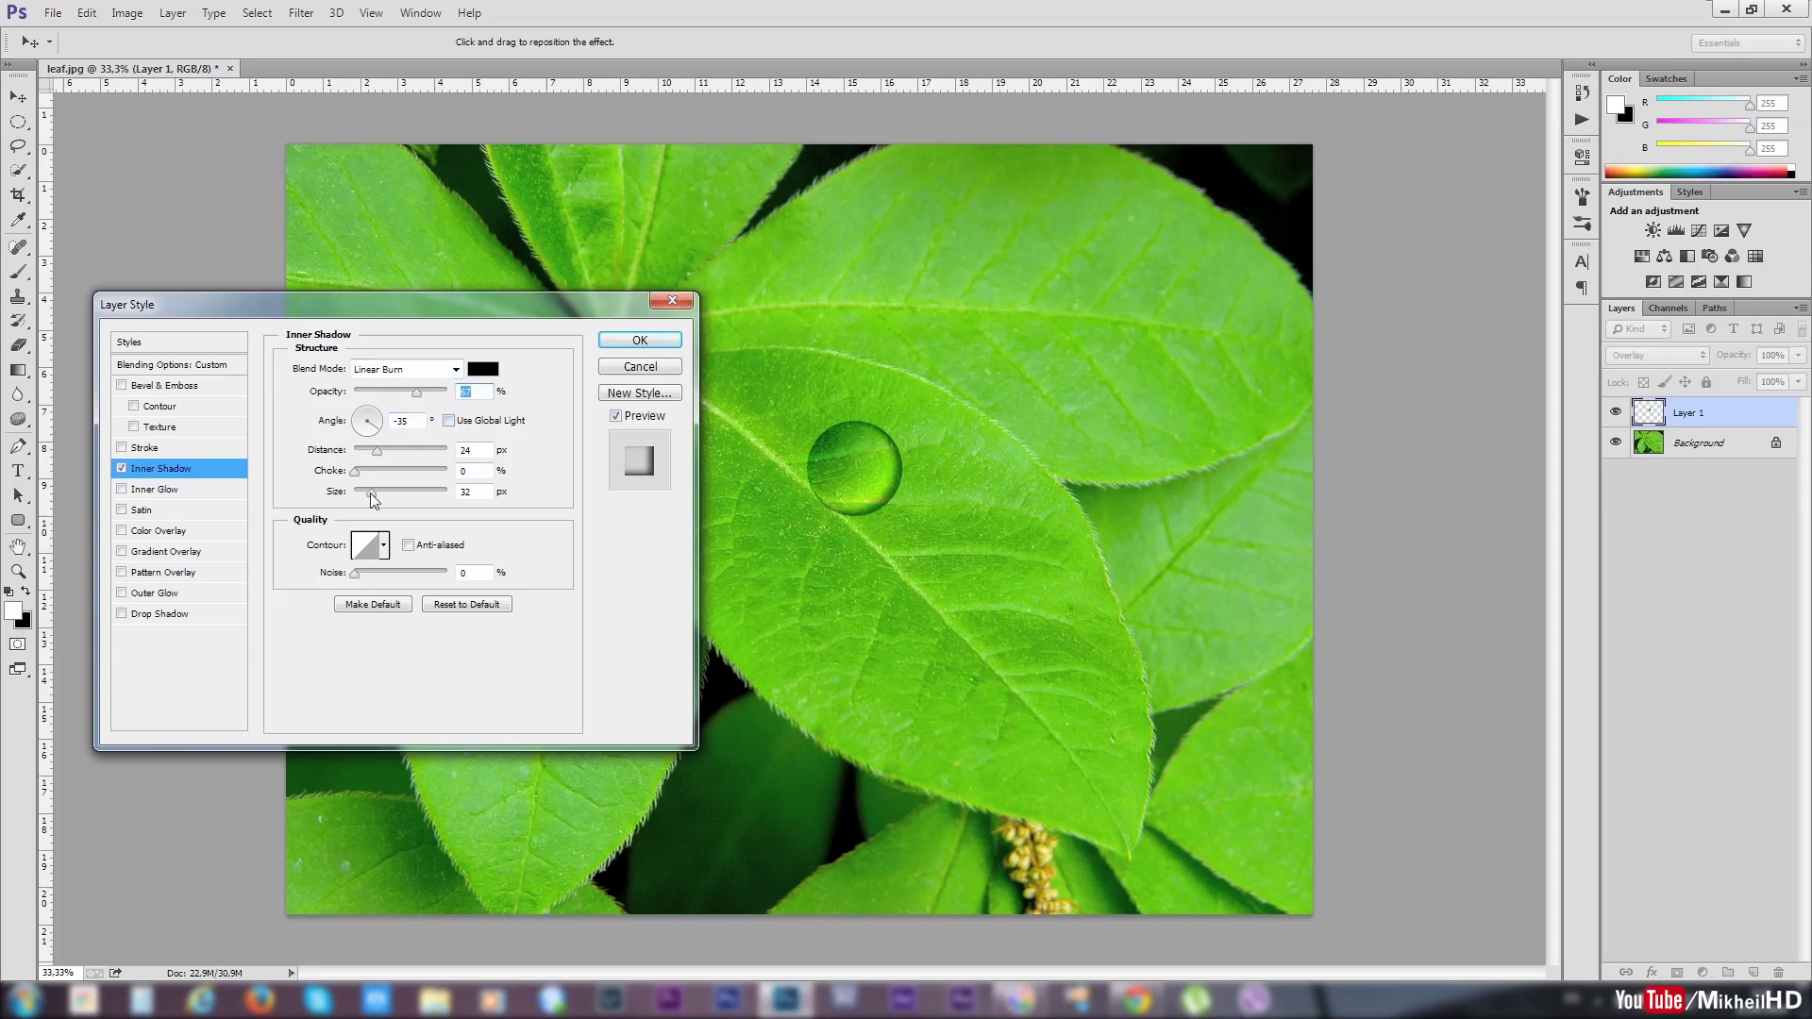
drag(370, 492, 376, 492)
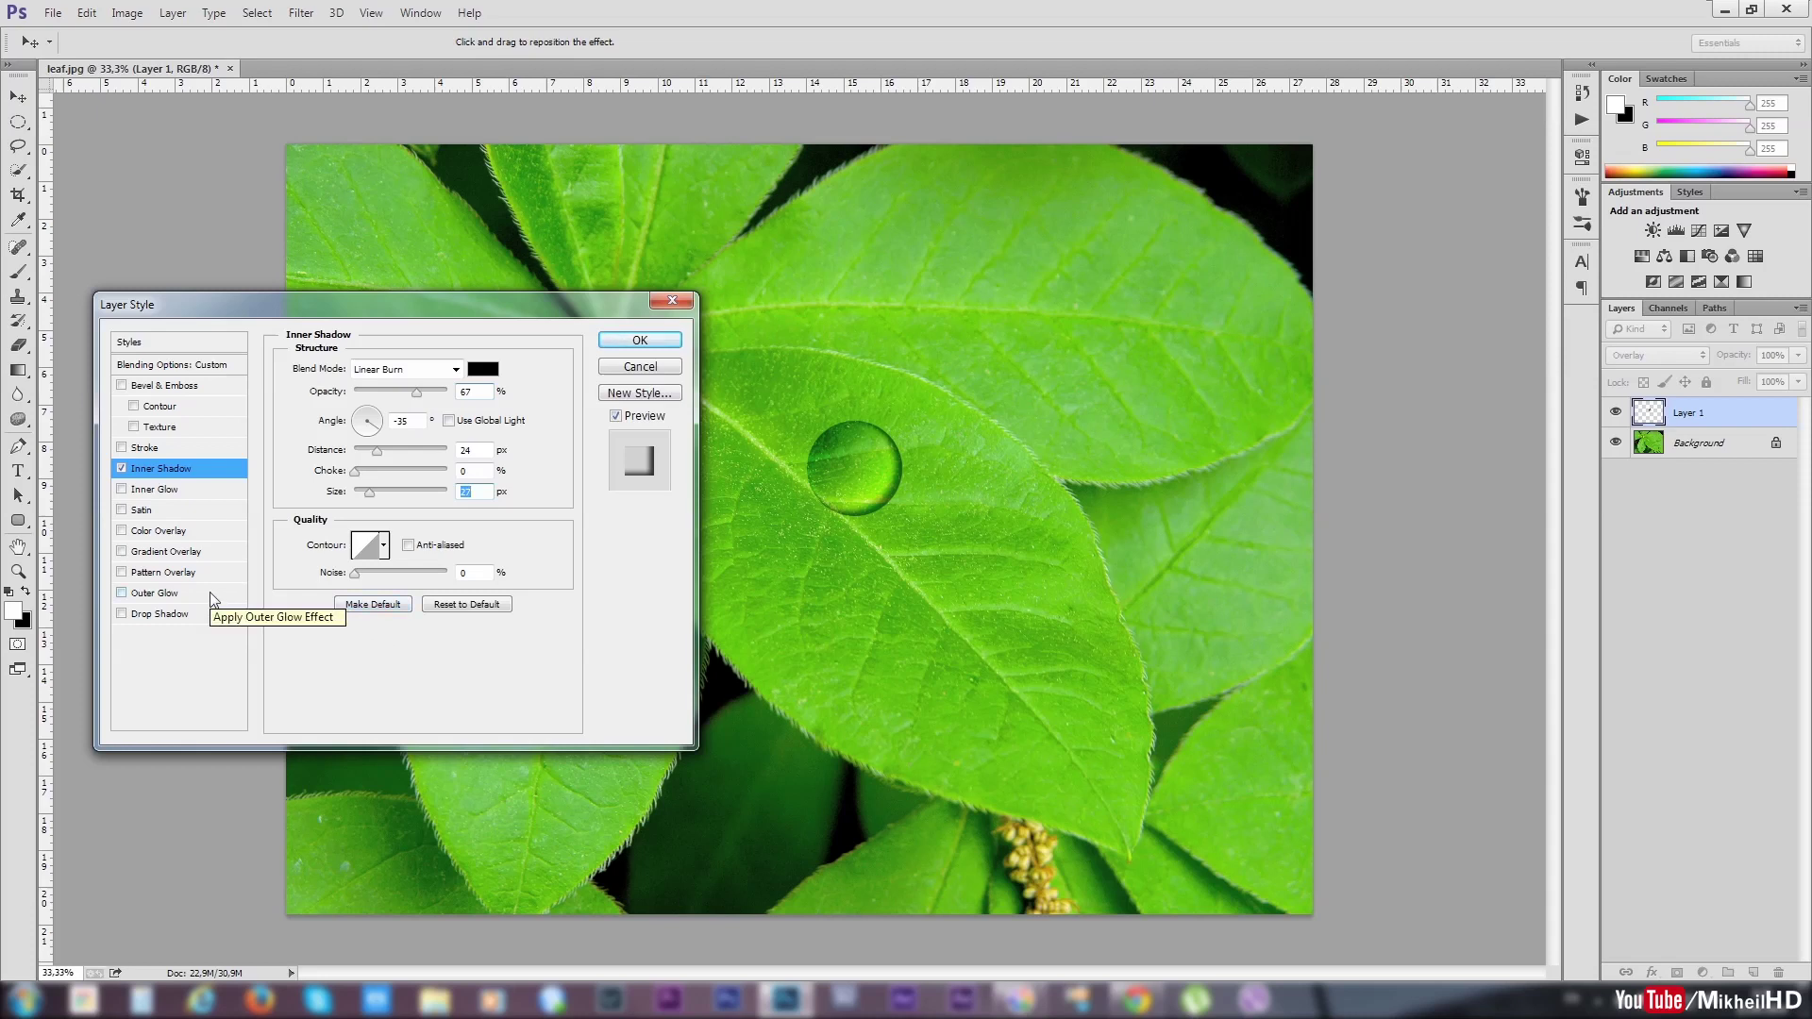
click(151, 613)
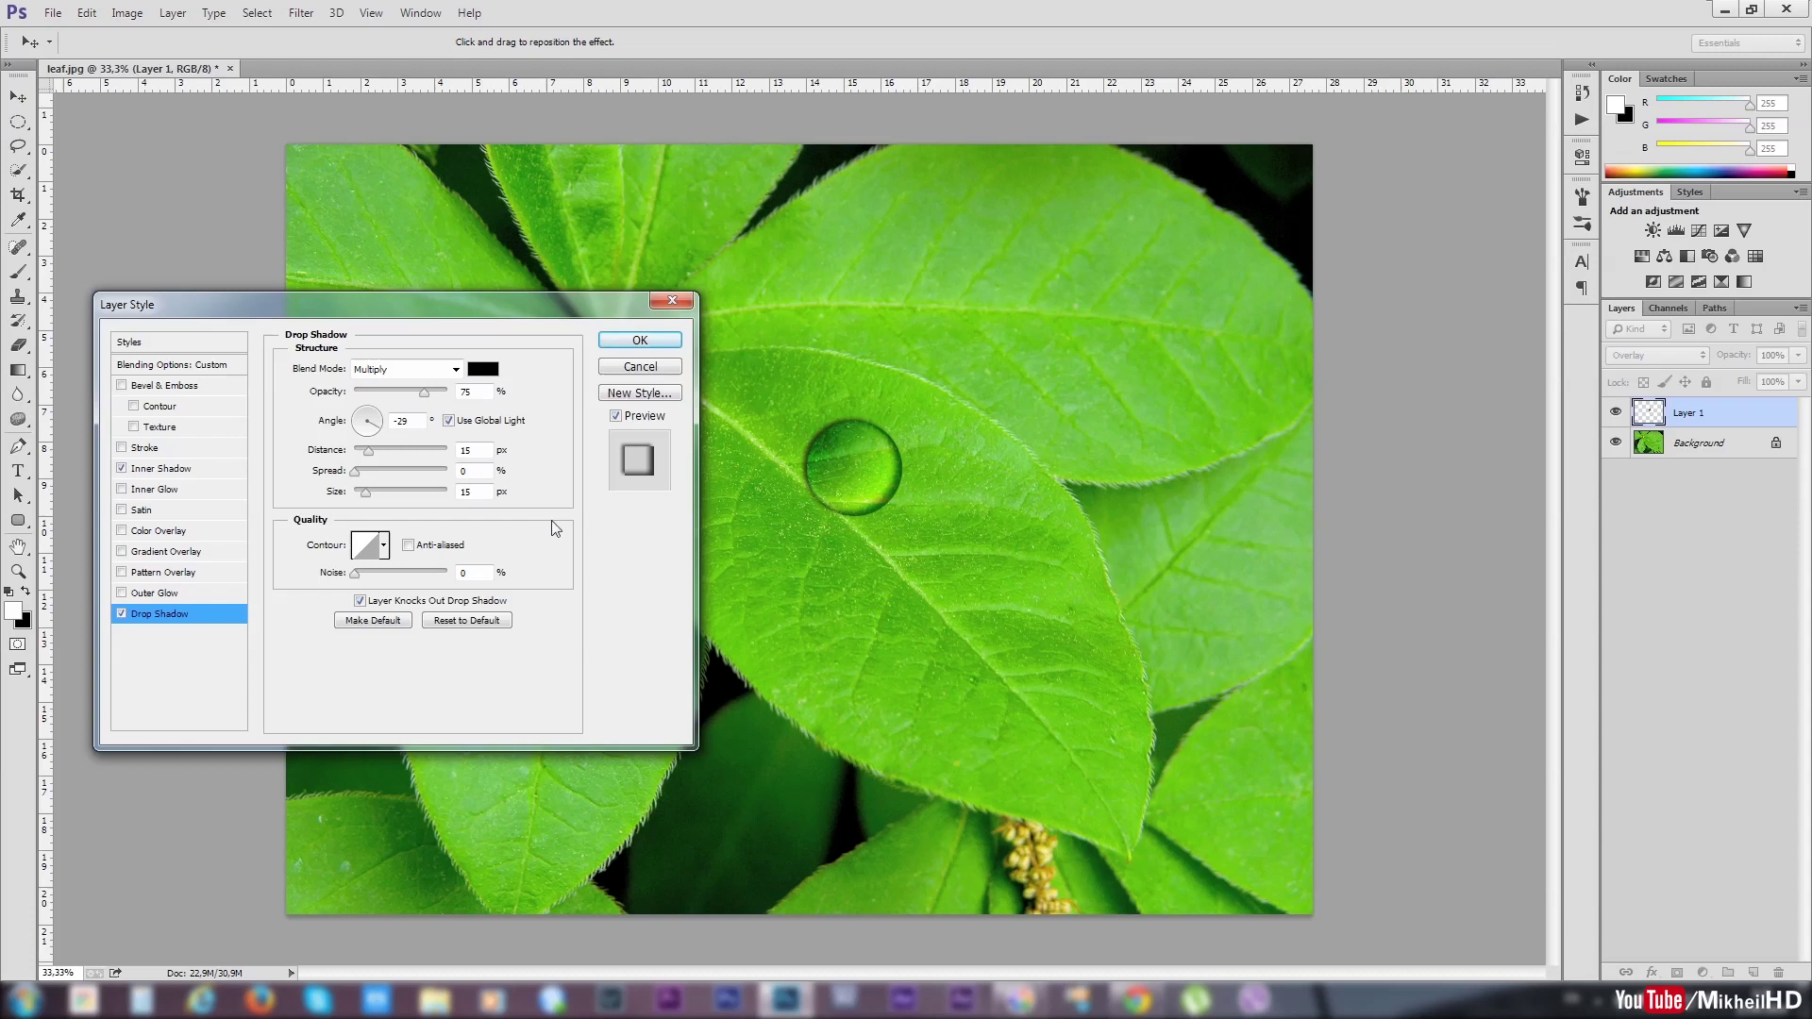
Step: Give the drop shadow its own 127° angle, Linear Burn blending and 48% opacity
click(449, 422)
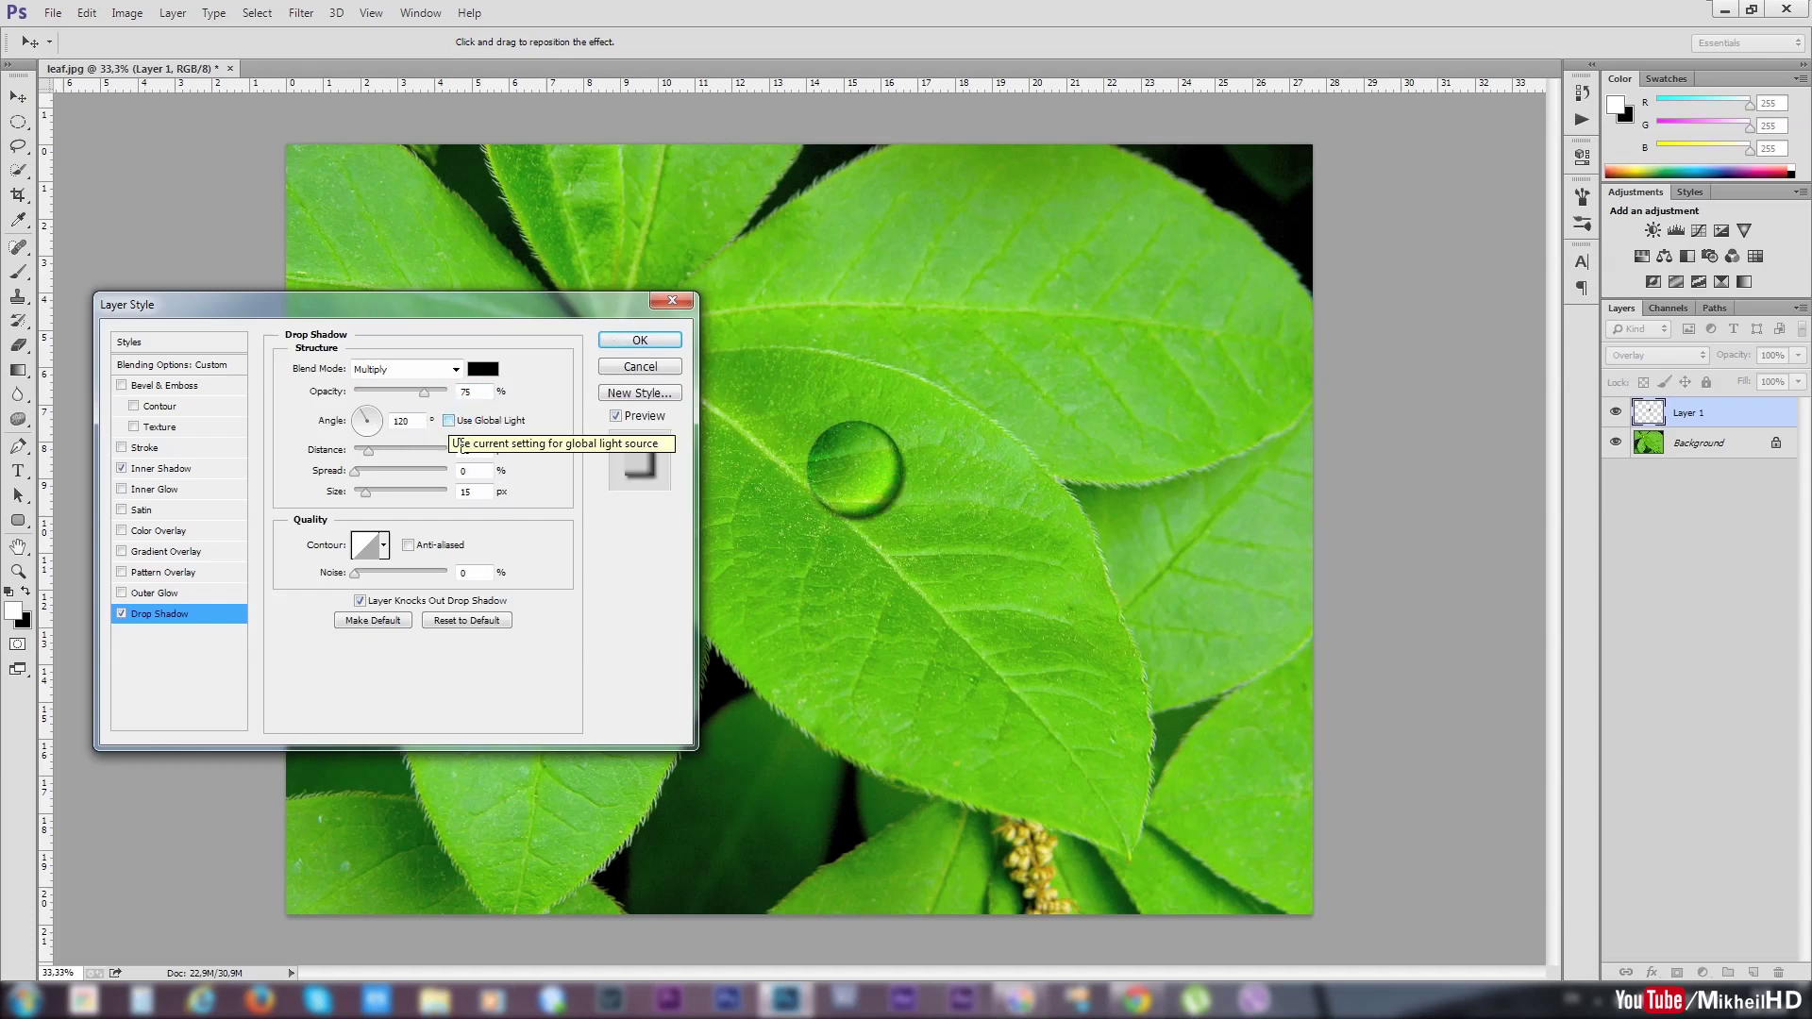
click(455, 369)
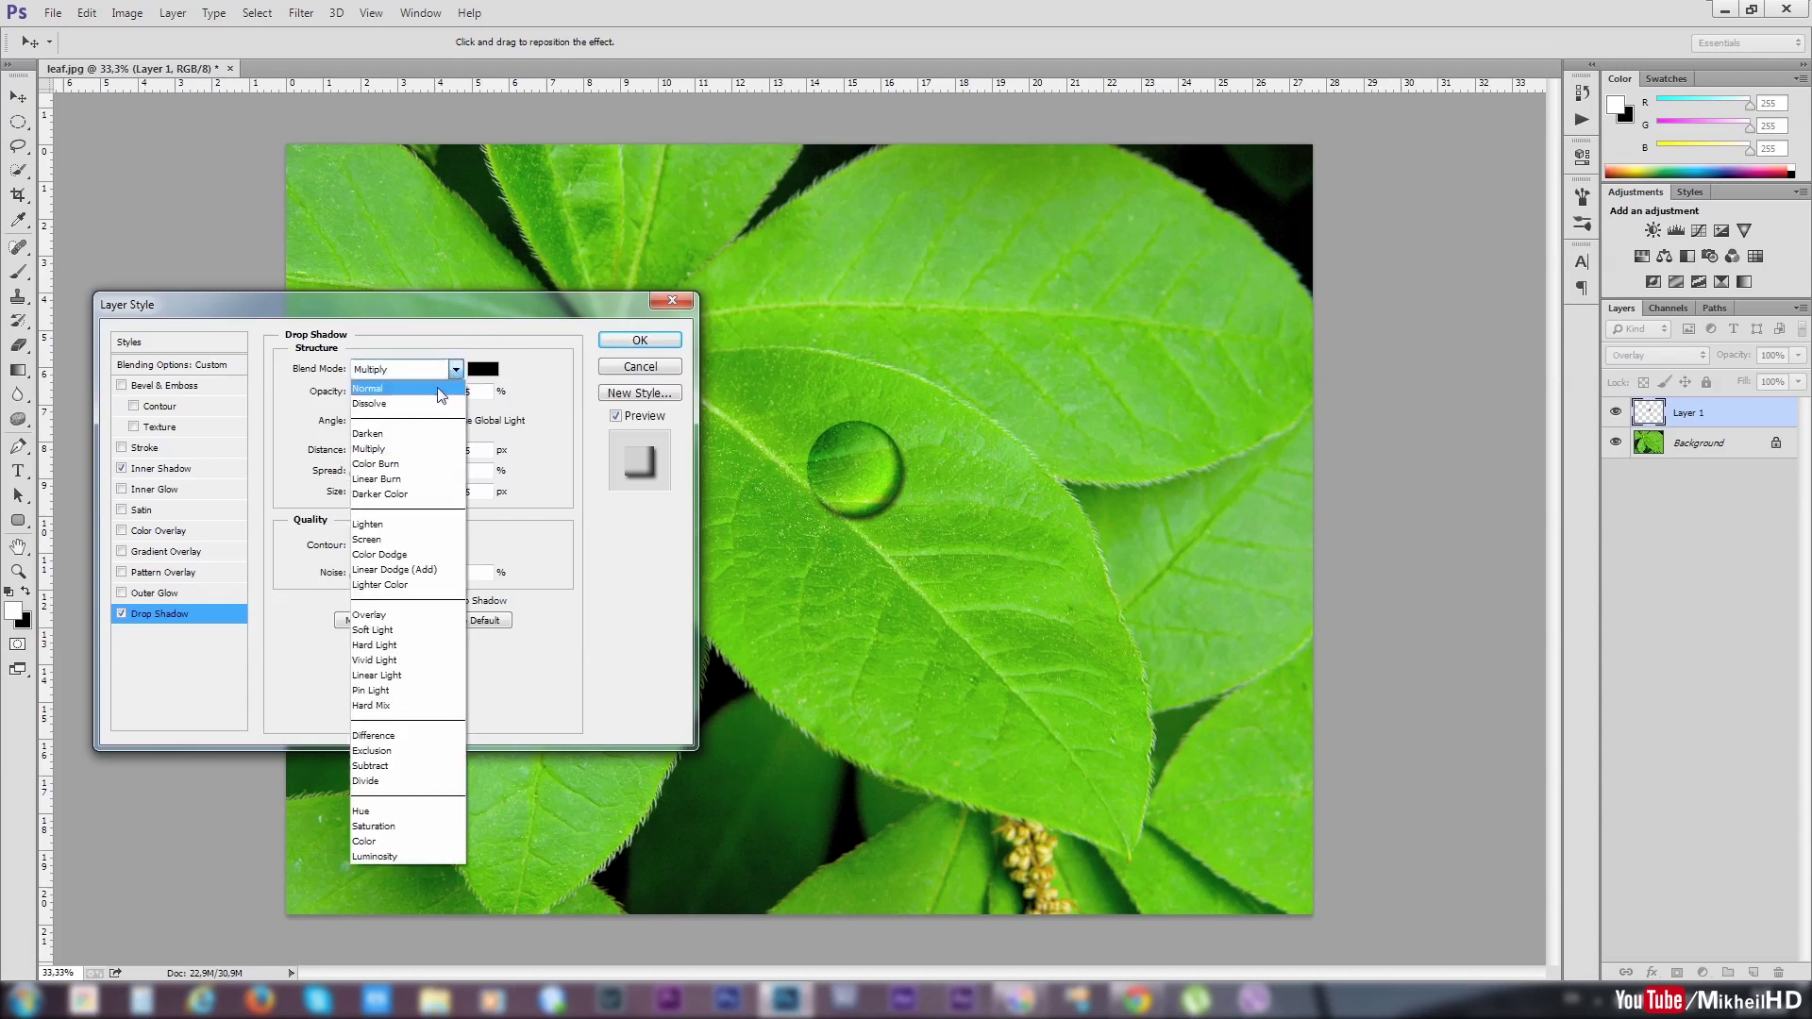
click(408, 479)
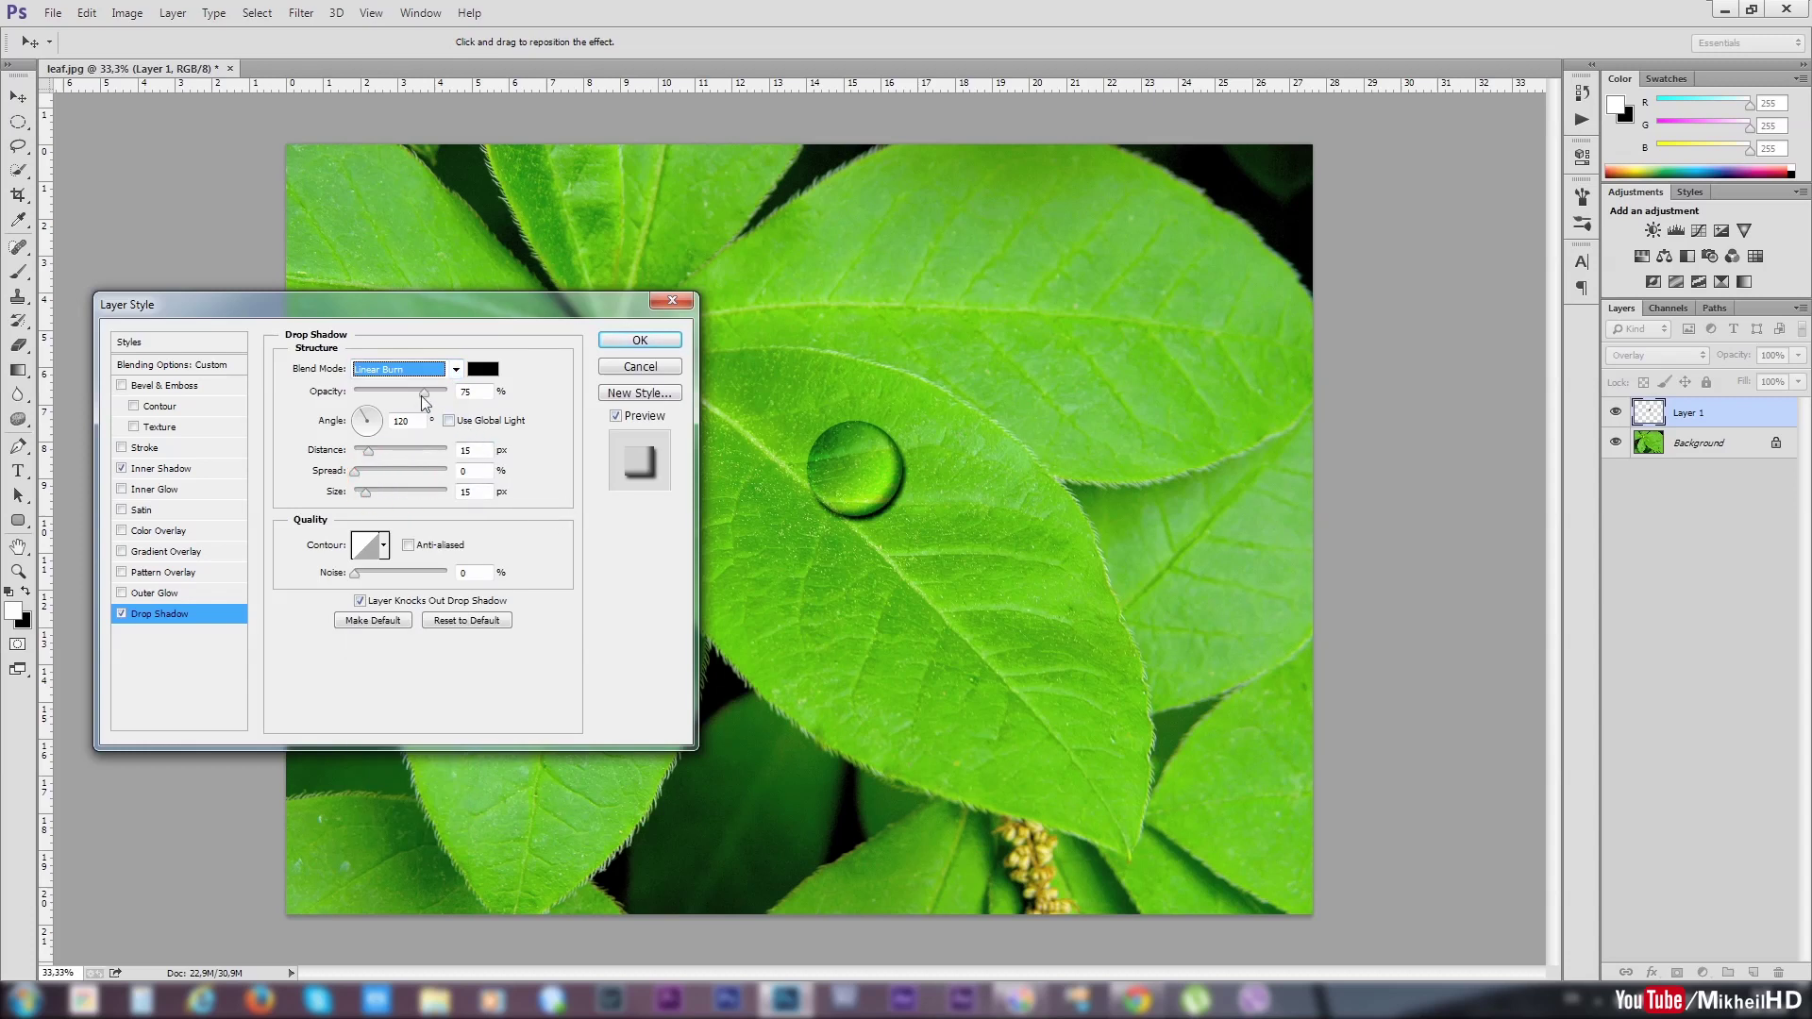
mouse_move(424, 391)
mouse_down()
mouse_move(403, 391)
mouse_move(381, 436)
mouse_move(366, 422)
mouse_up()
click(371, 415)
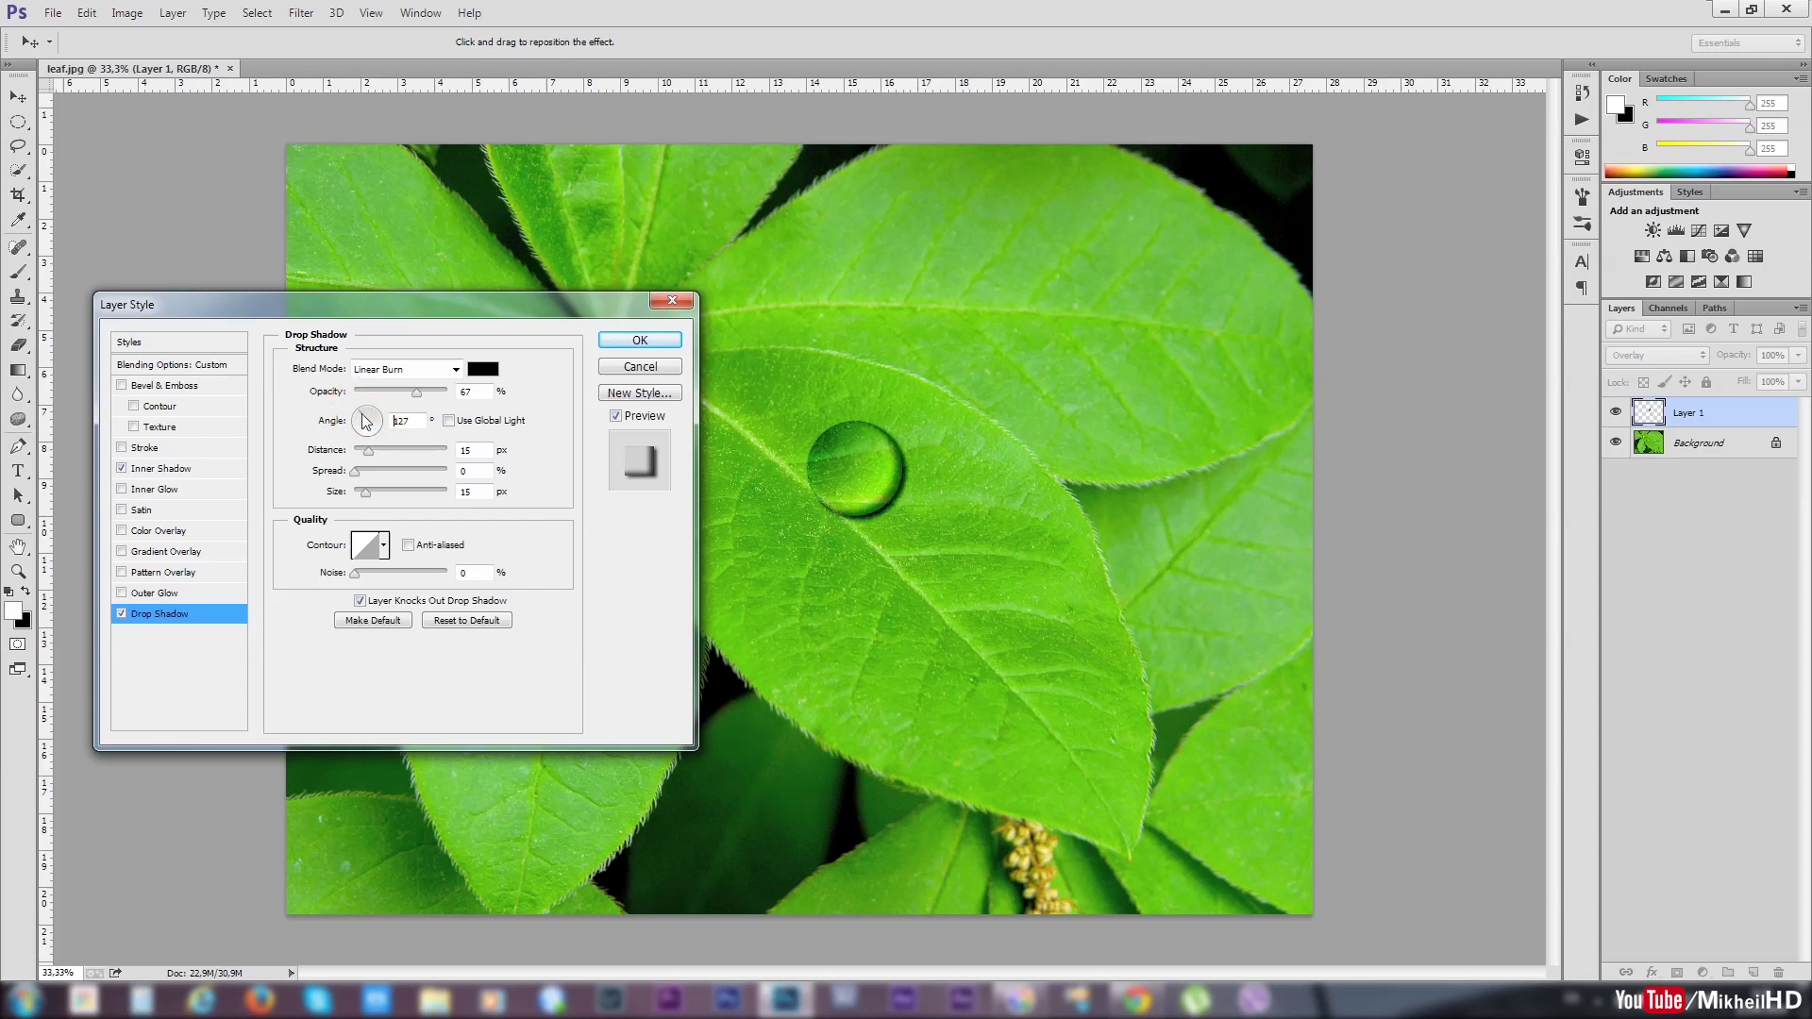
mouse_move(416, 392)
mouse_down()
mouse_move(386, 401)
mouse_move(402, 400)
mouse_up()
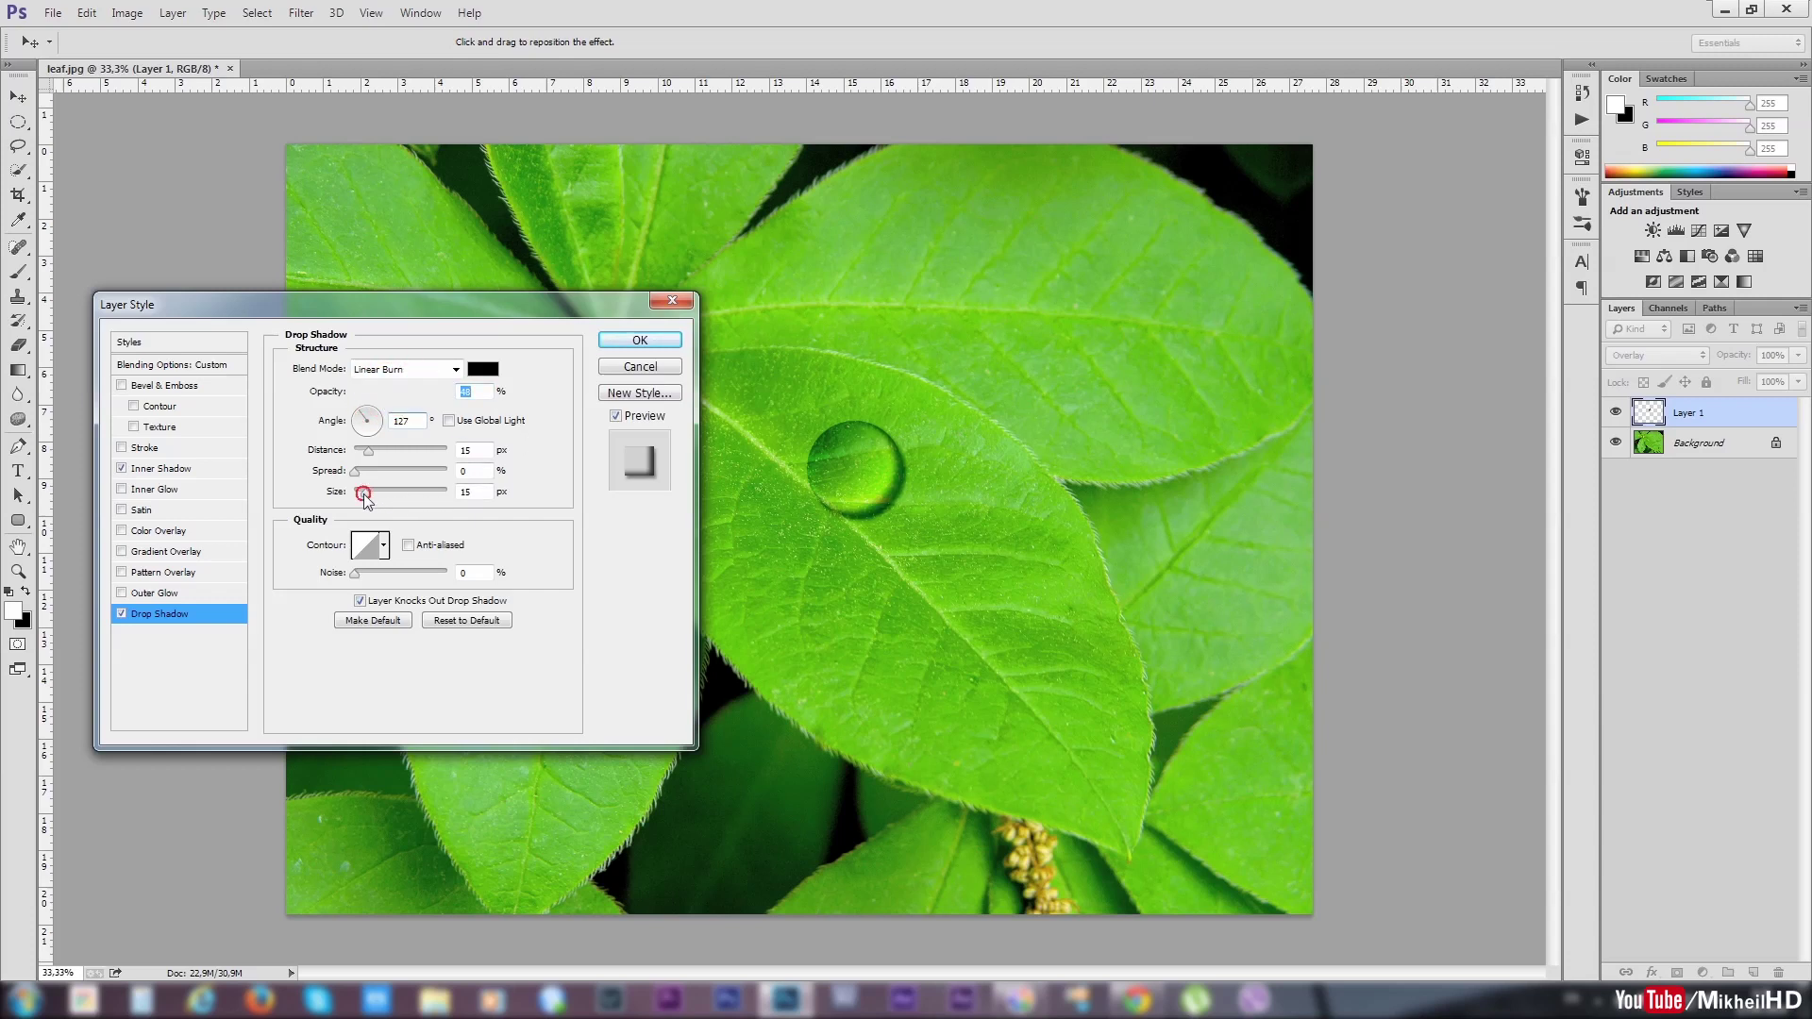
Step: Set the drop shadow distance to 26 px, enlarge its size, and apply the style
drag(366, 493, 371, 494)
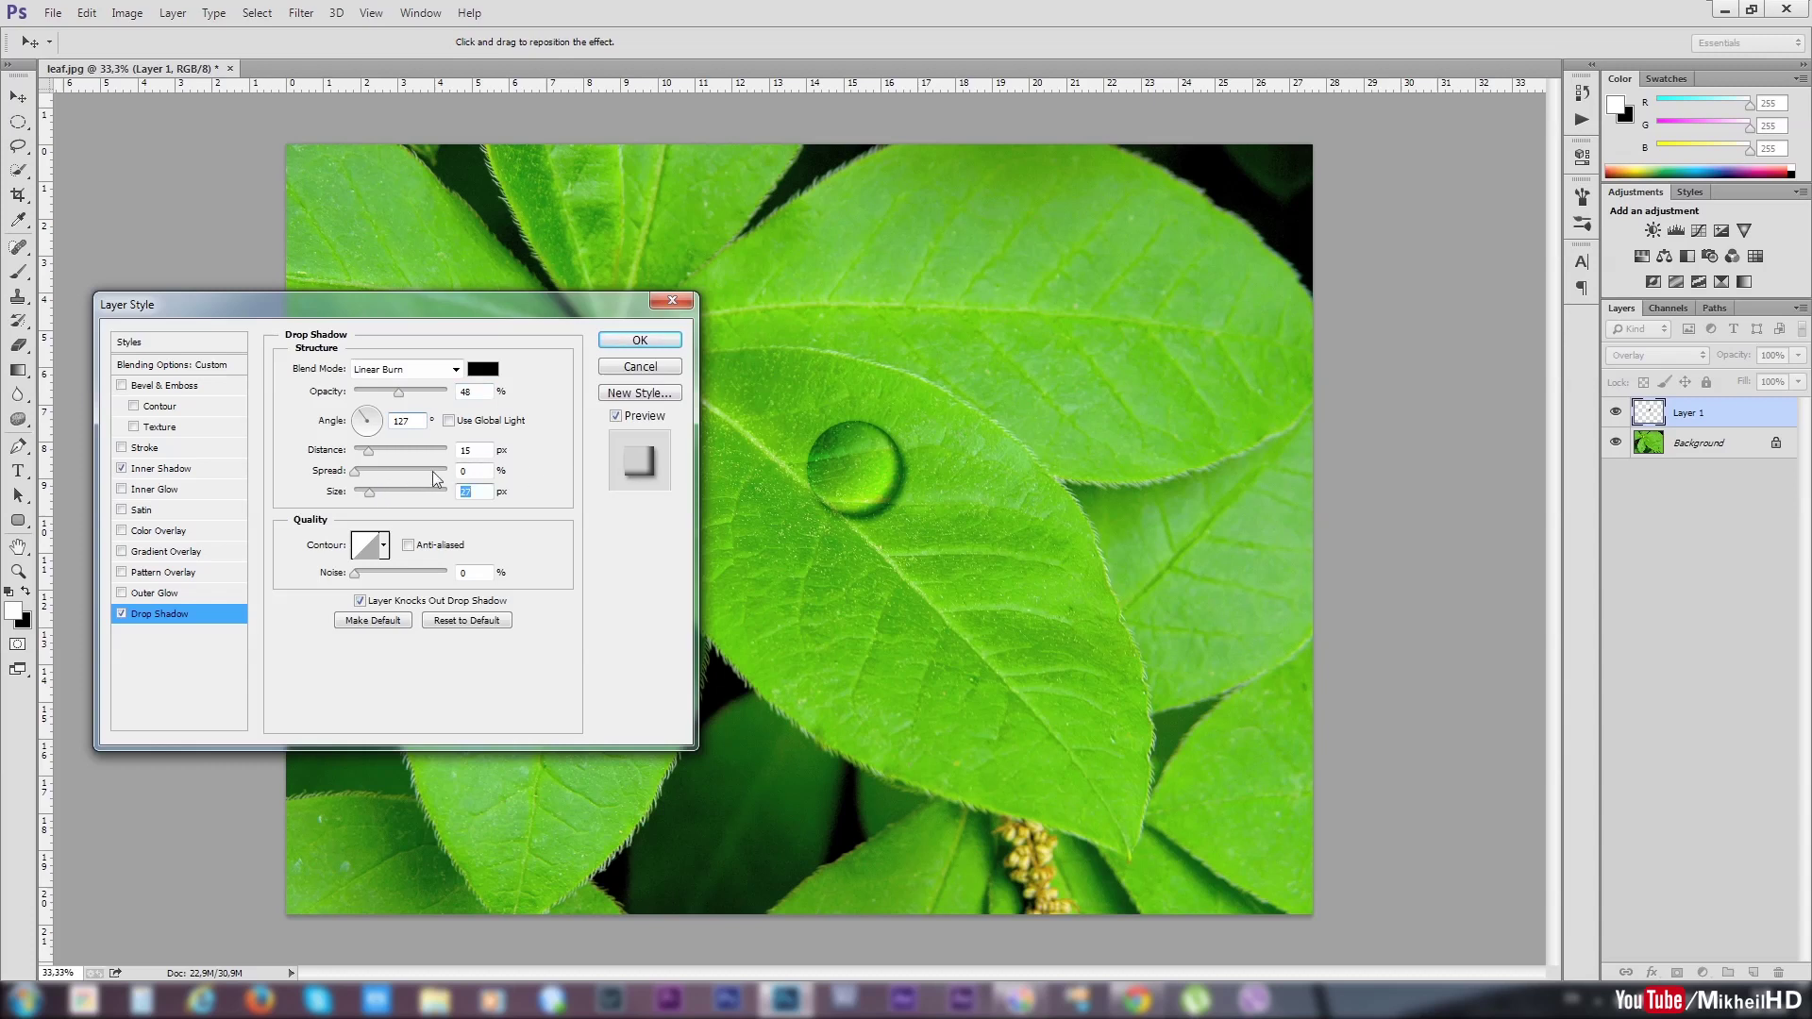
drag(368, 451, 381, 452)
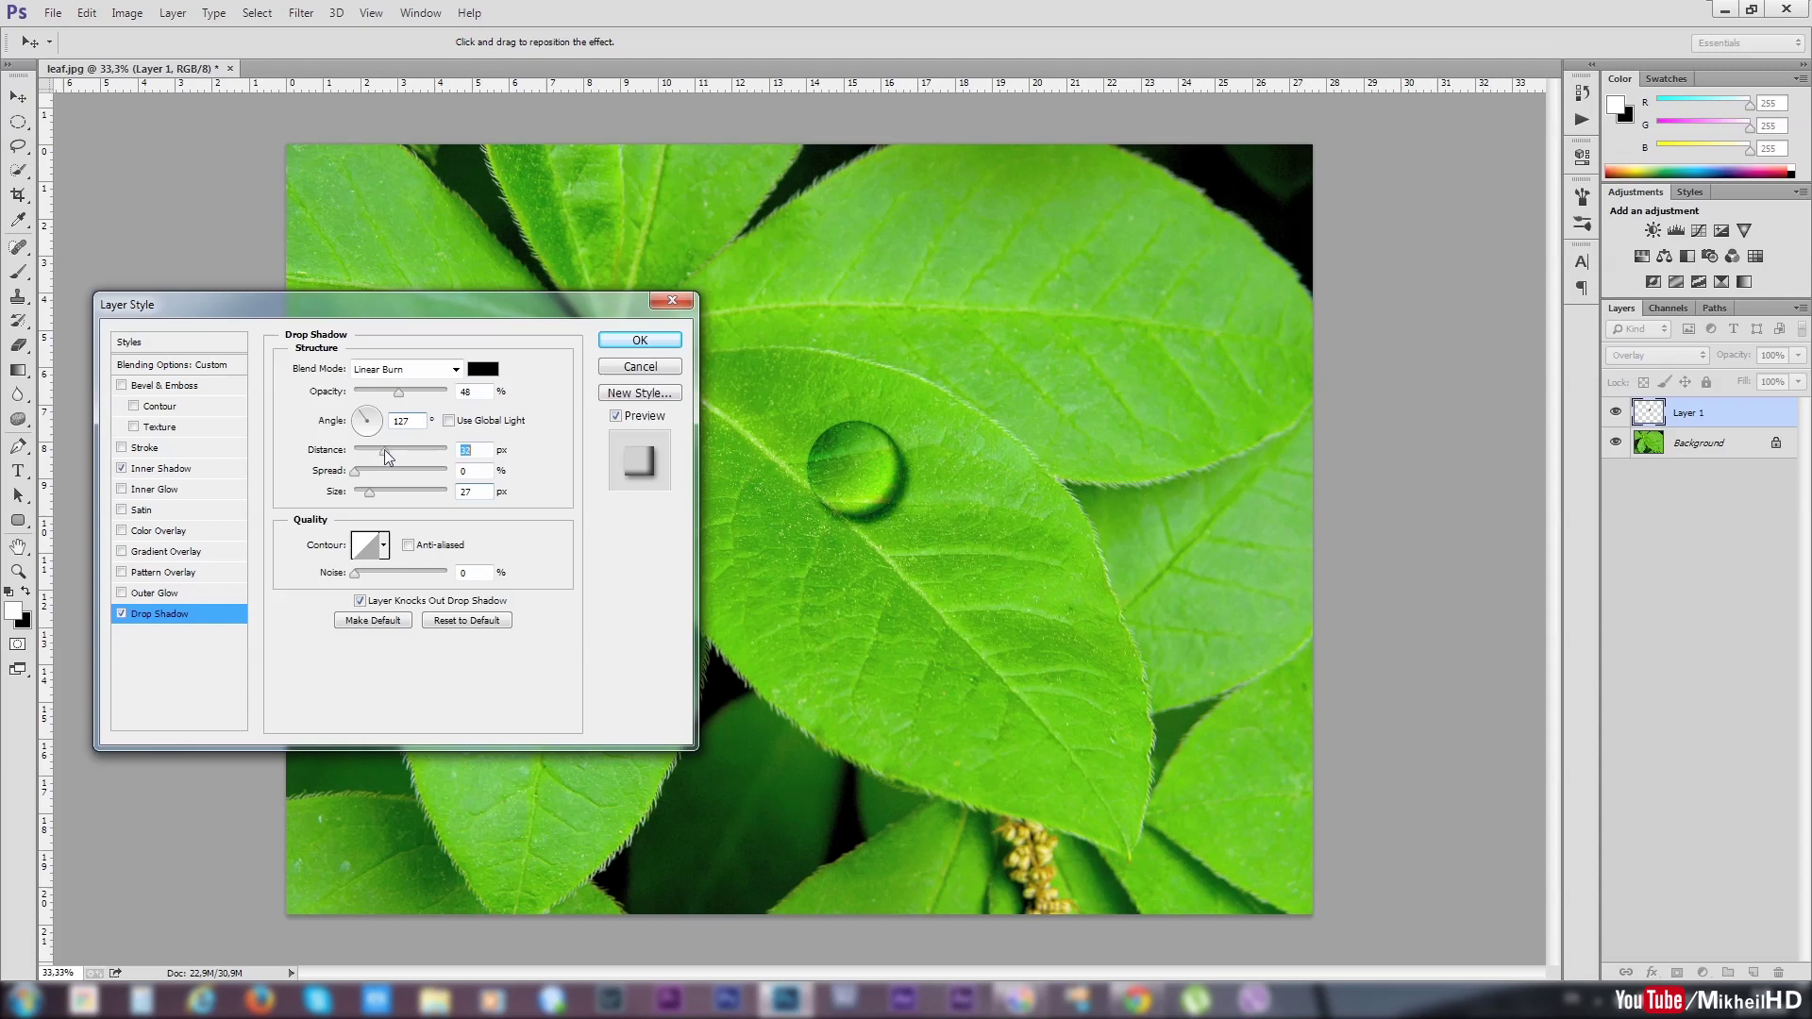
drag(369, 495, 373, 498)
drag(379, 487, 368, 490)
drag(493, 304, 530, 254)
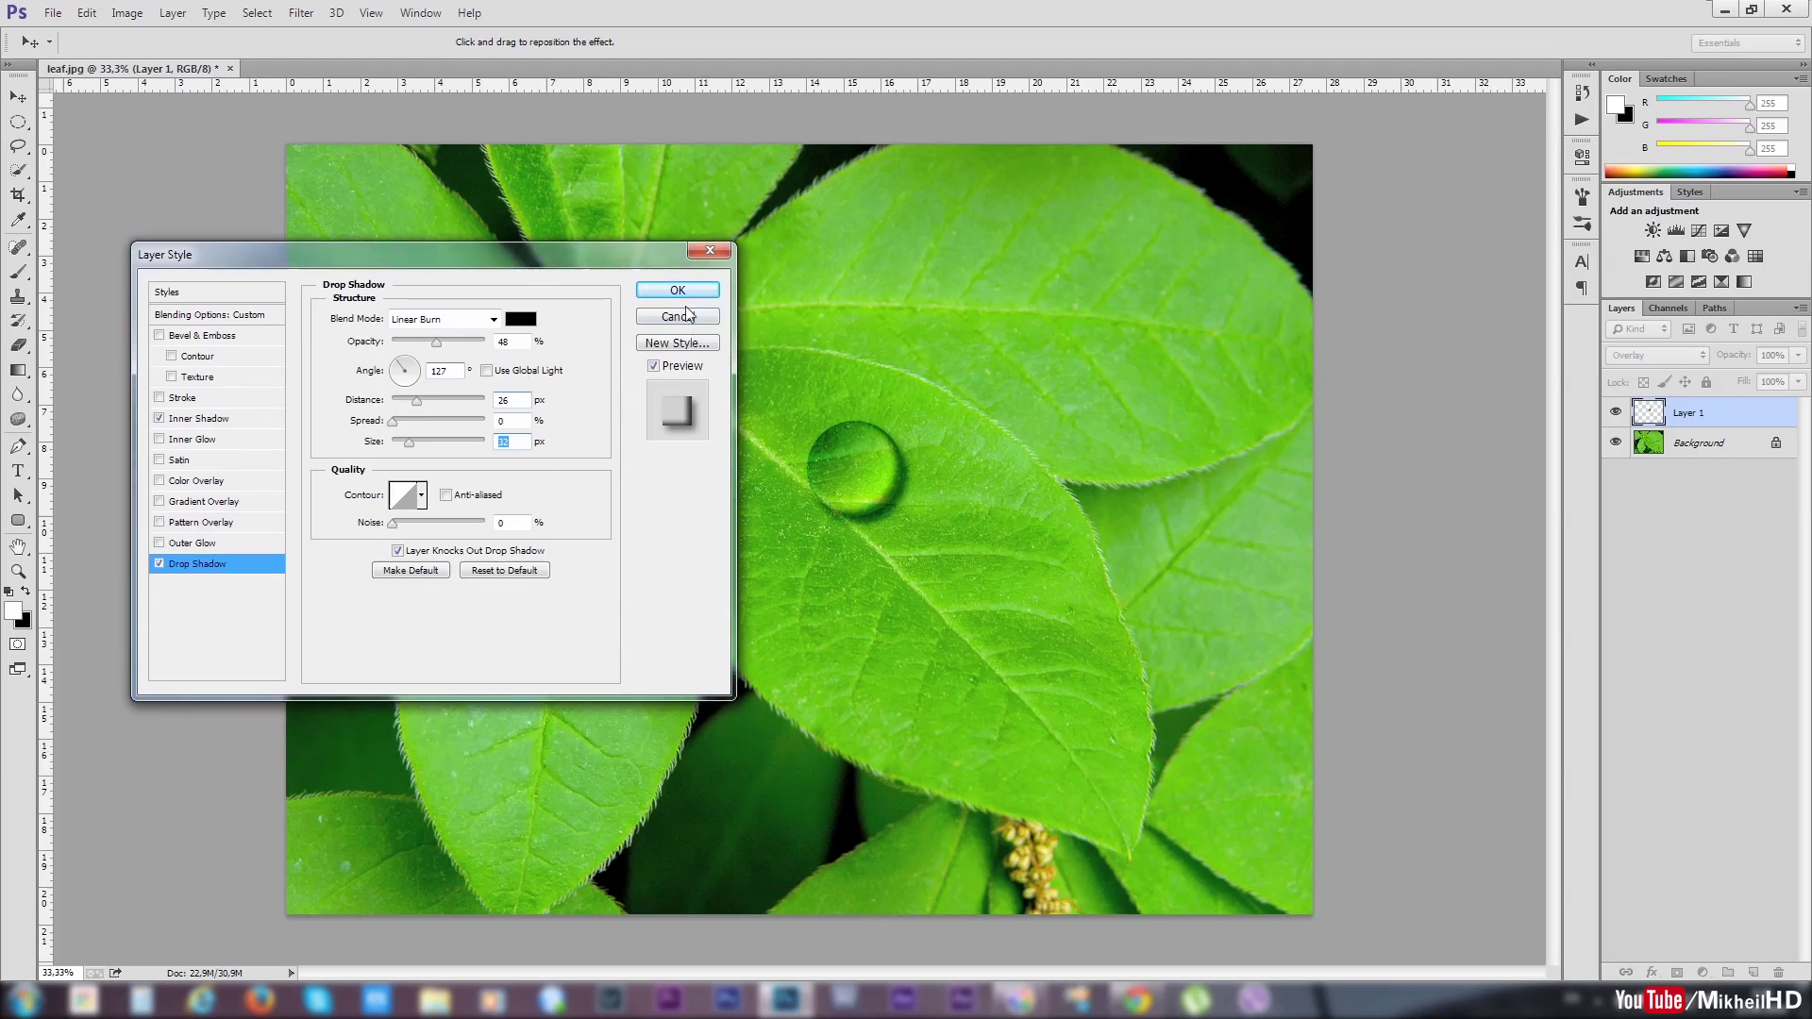
click(678, 290)
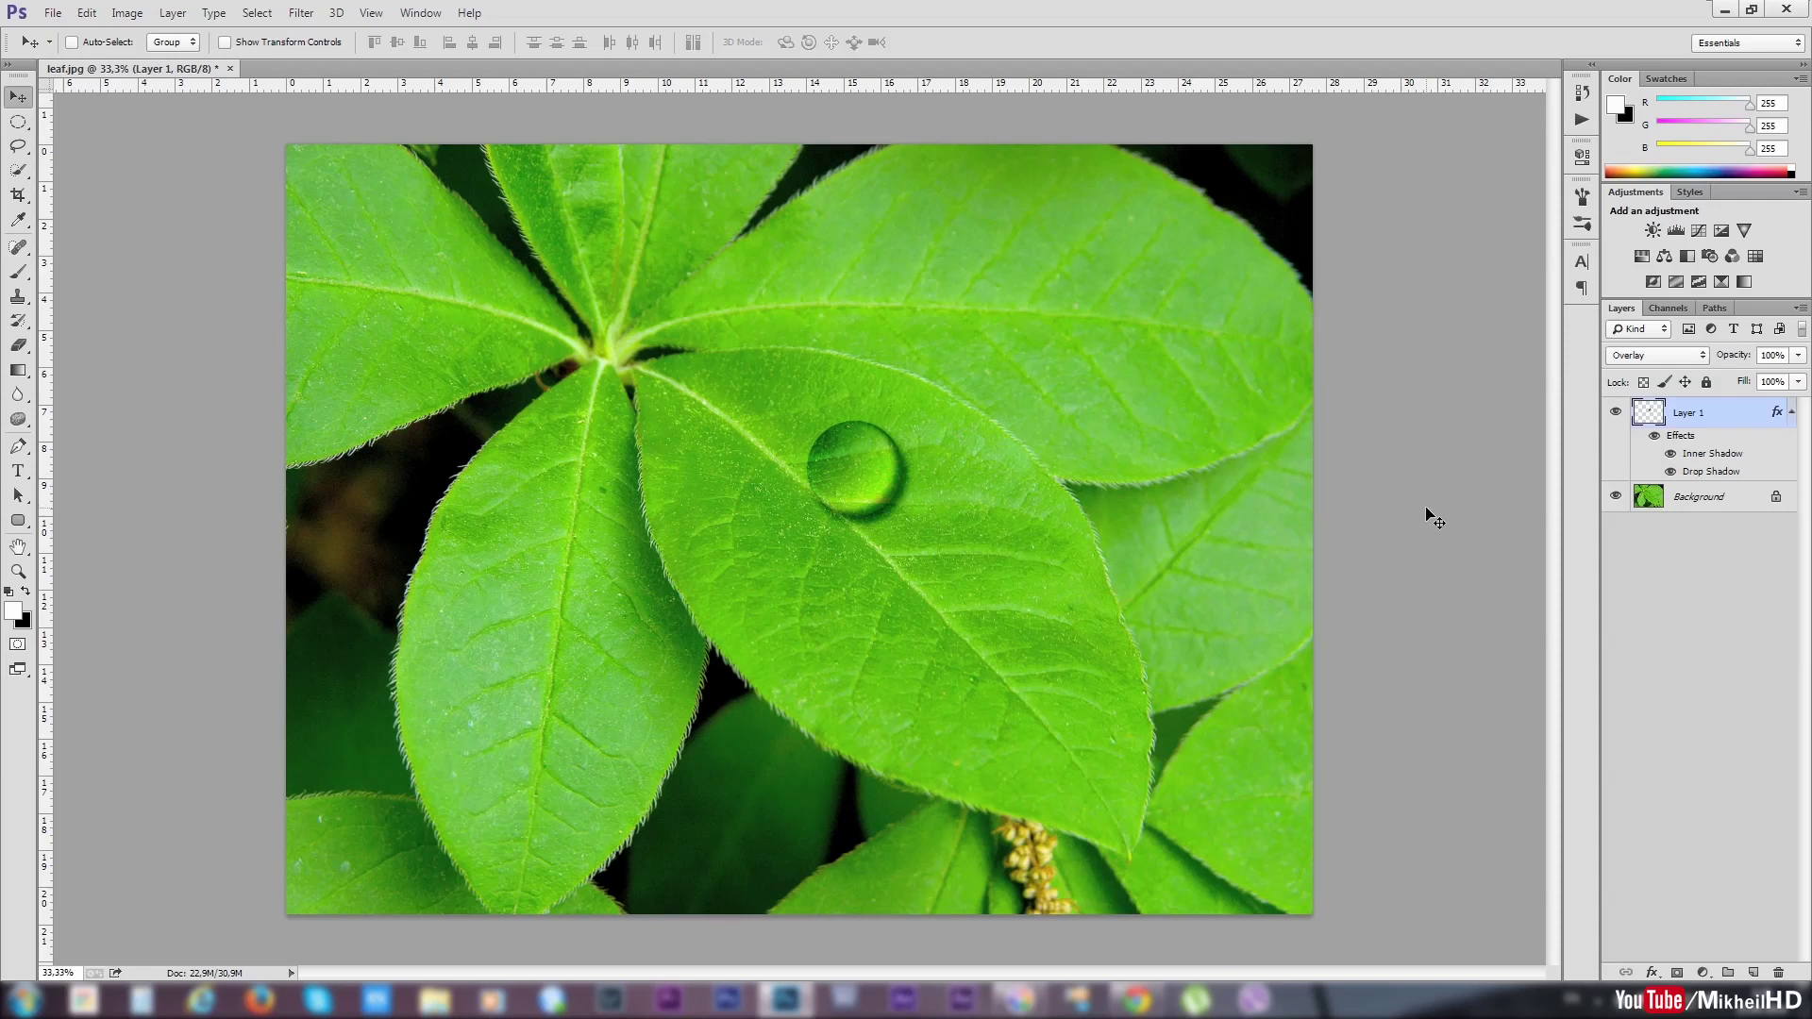
Step: Add Layer 2 and set up a resized Brush with 8% flow
click(1754, 973)
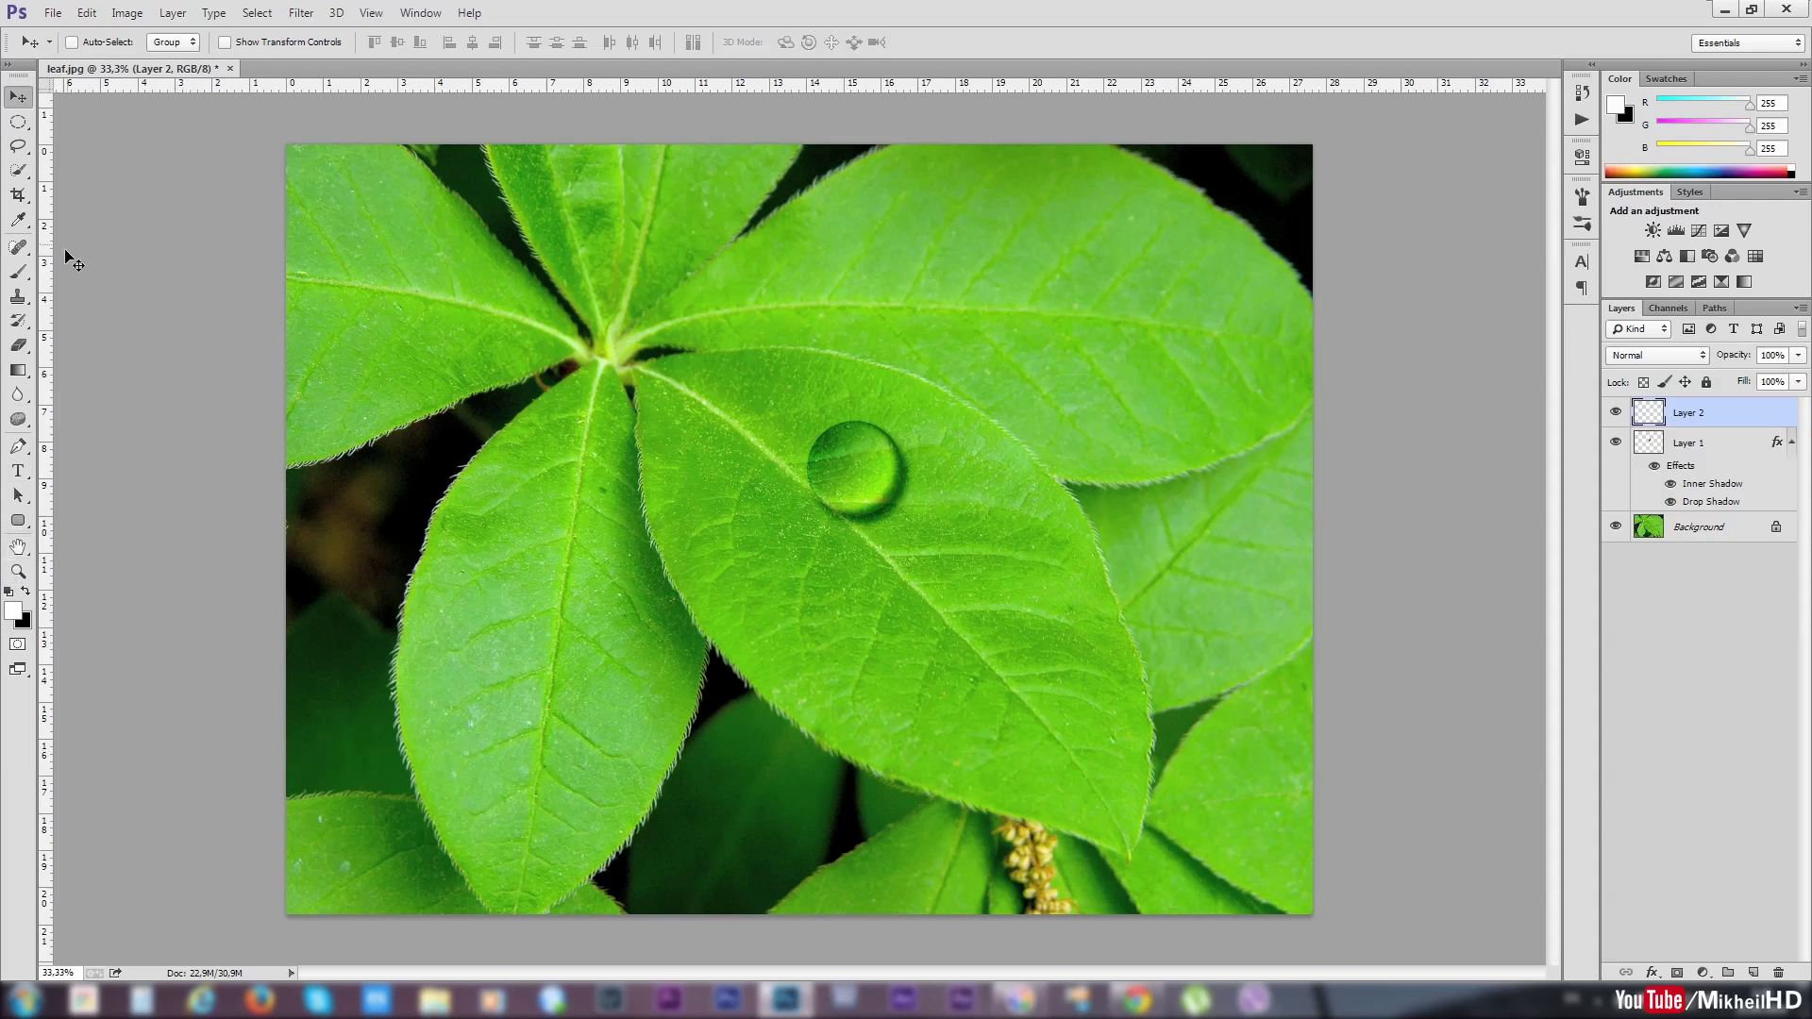
click(18, 272)
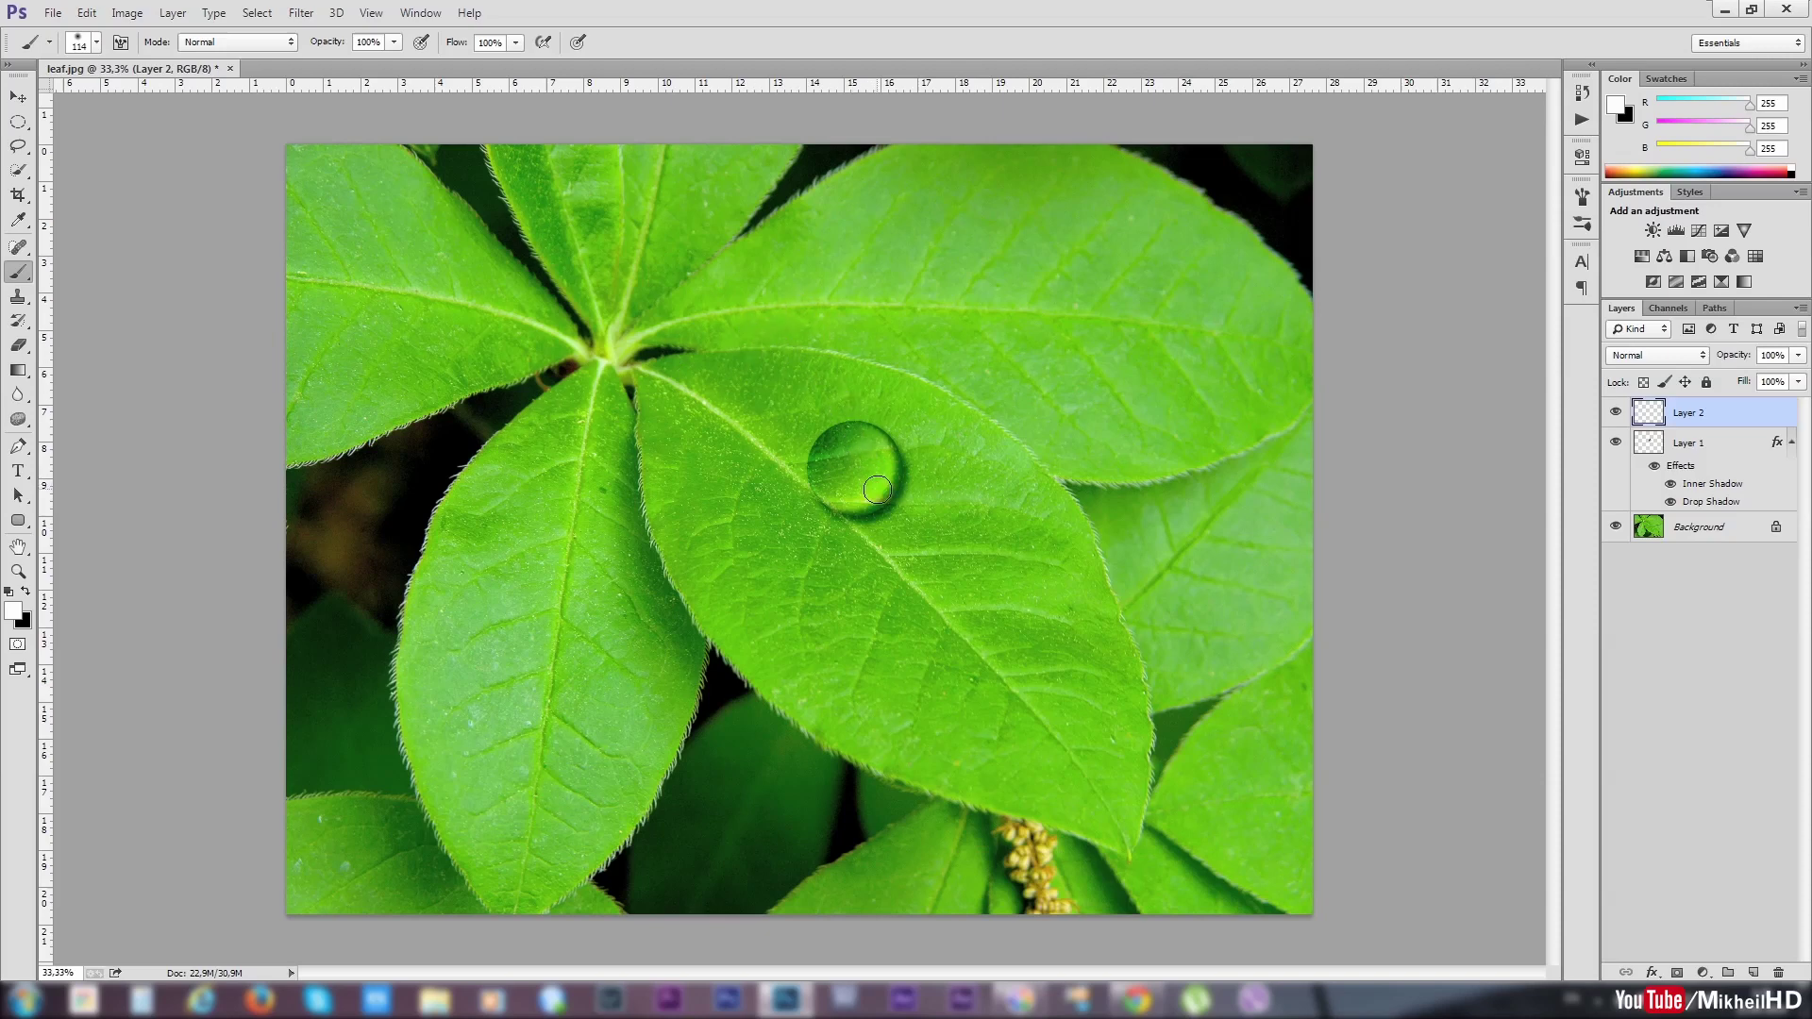
key(bracketleft)
key(bracketleft)
key(bracketleft)
key(bracketleft)
key(bracketleft)
key(bracketright)
key(bracketright)
key(bracketright)
key(bracketright)
click(515, 42)
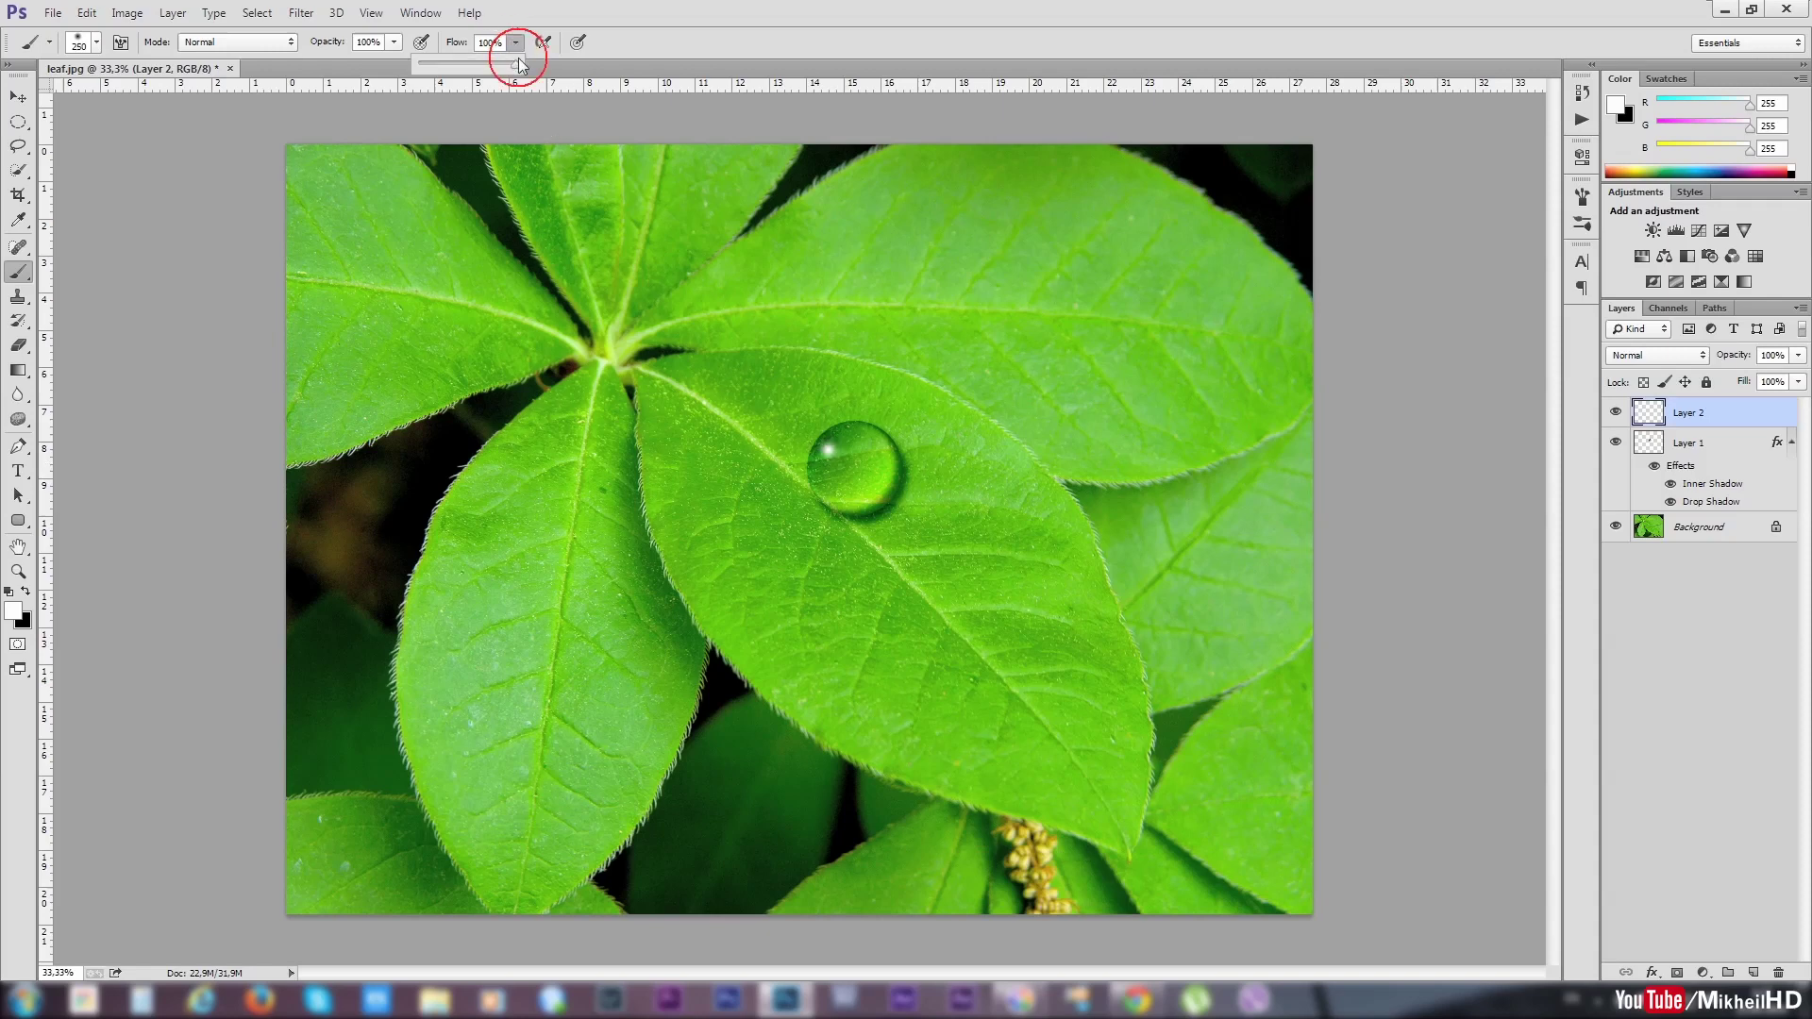
drag(518, 65, 438, 70)
Step: Dab a soft white highlight onto the droplet's upper-left side
click(837, 444)
click(837, 457)
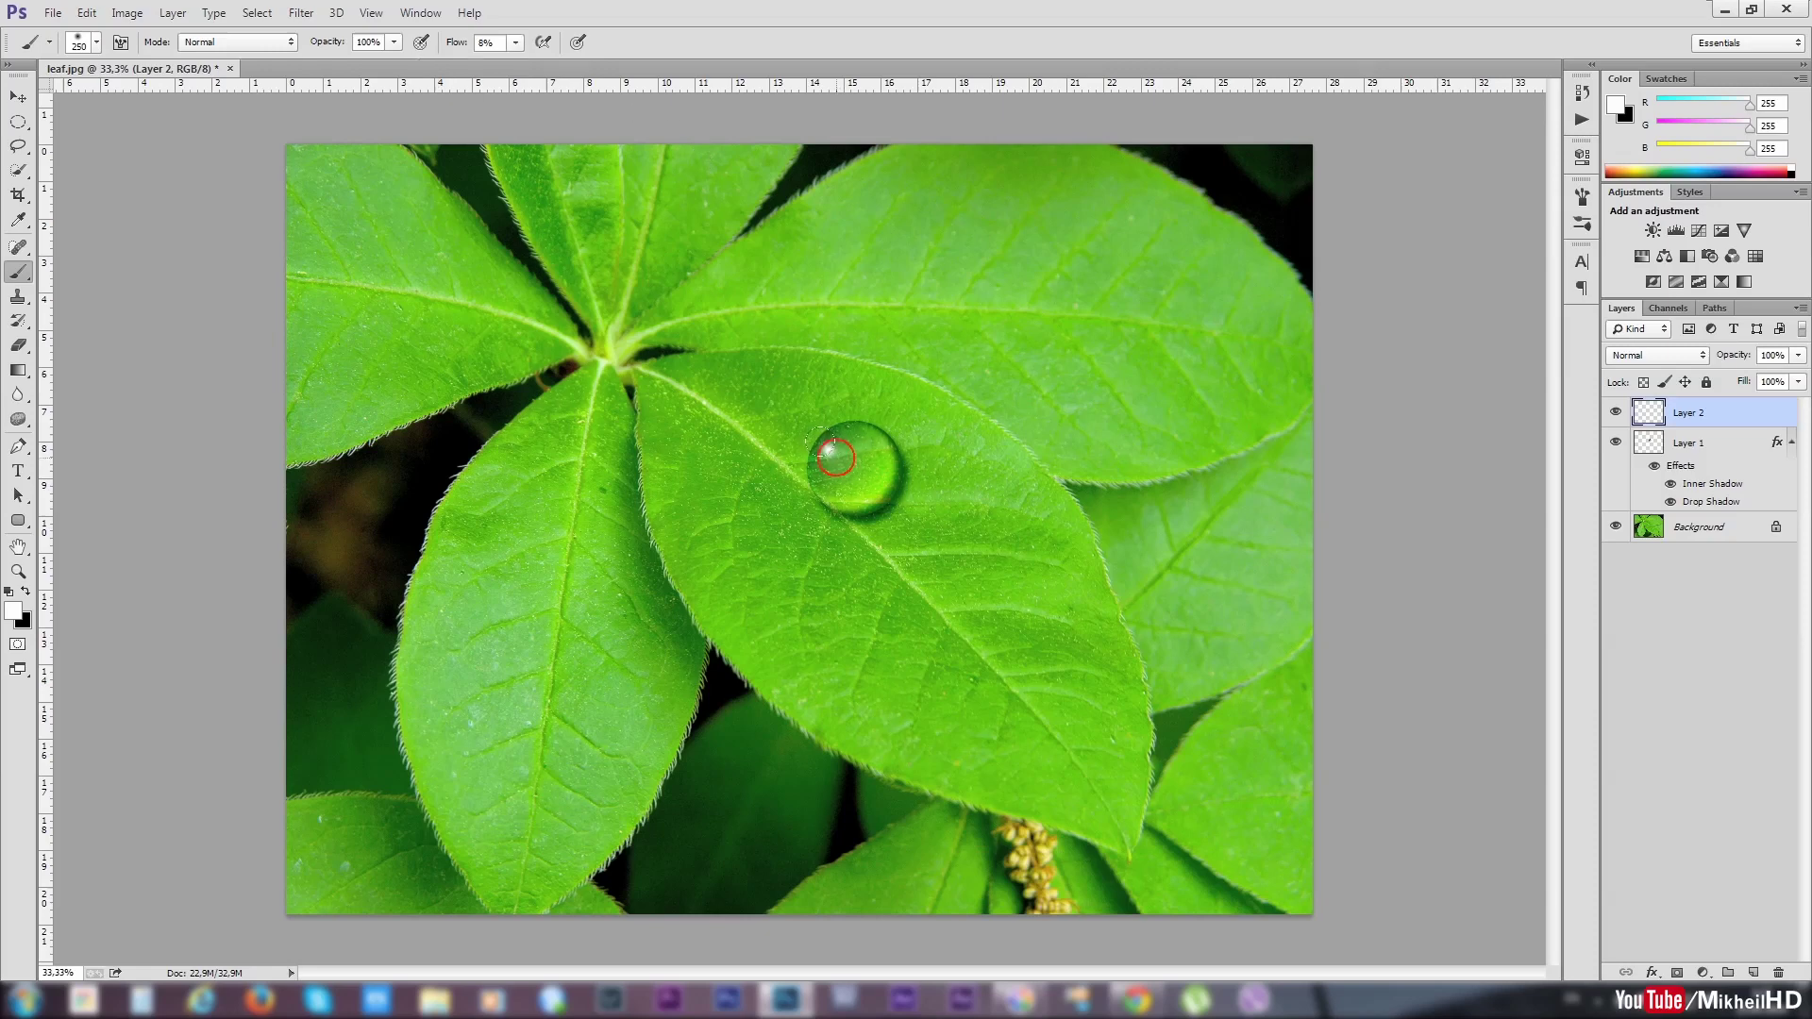
click(825, 446)
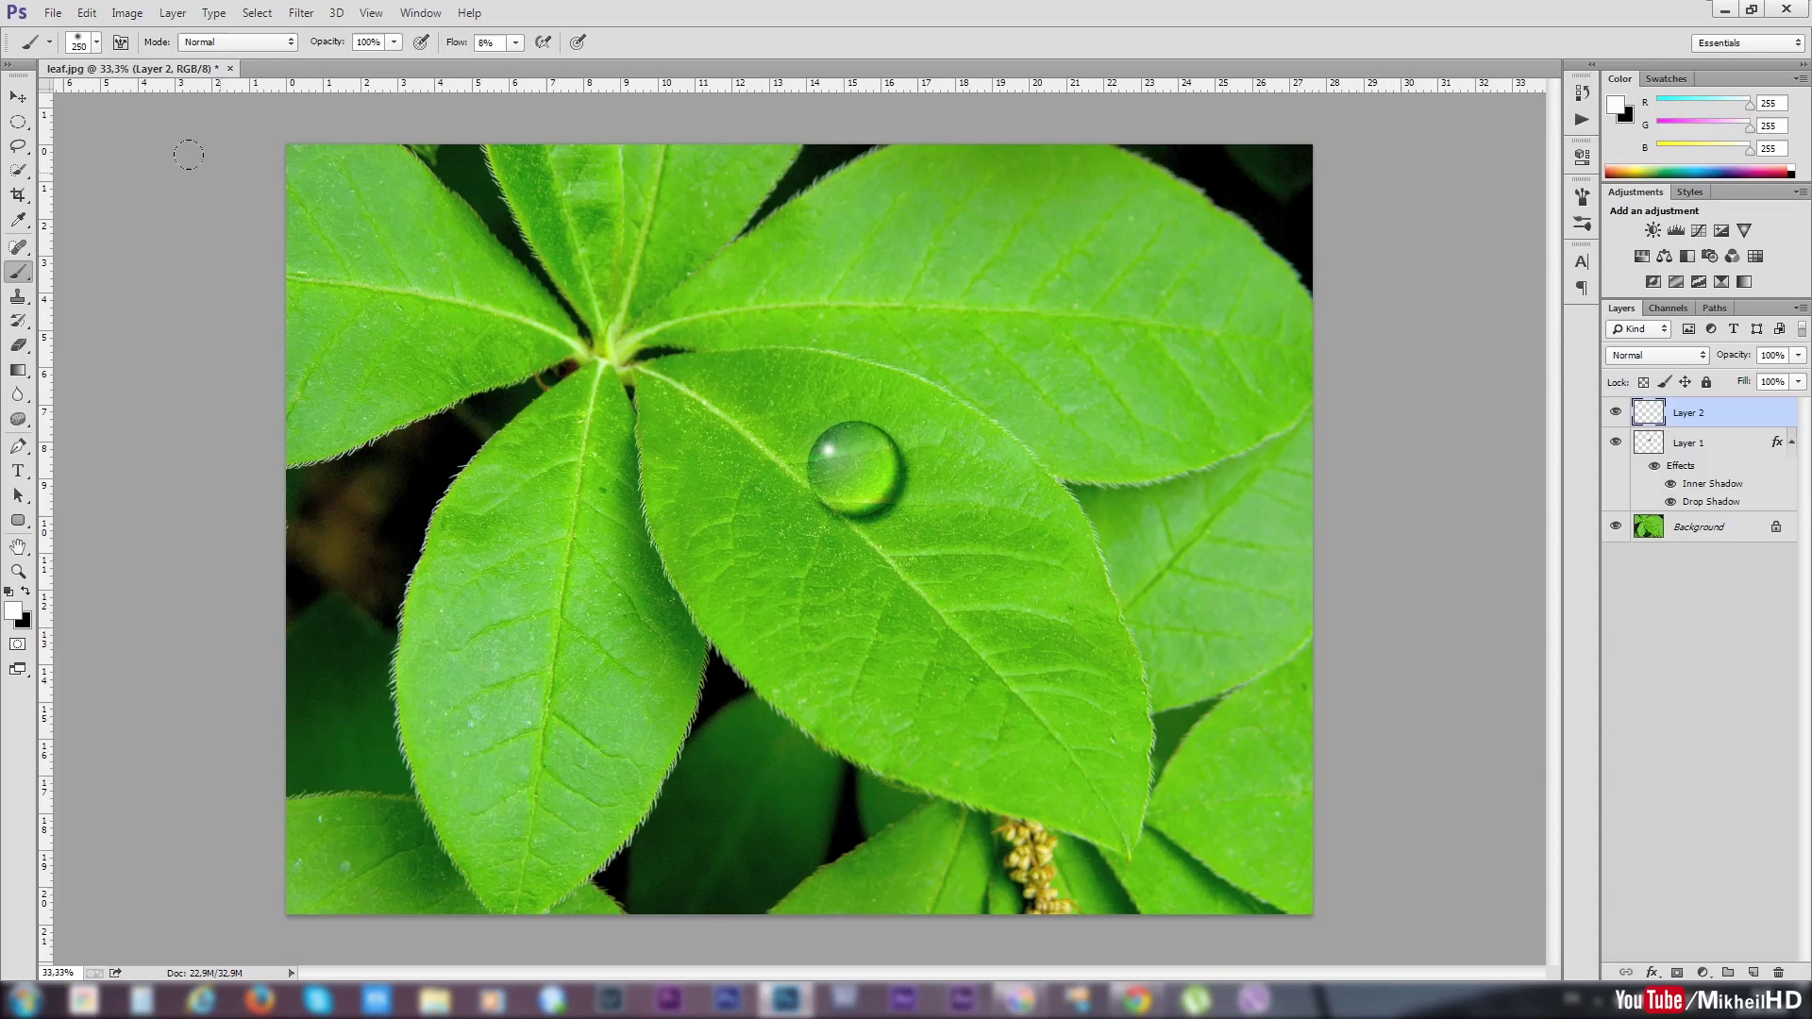
click(16, 98)
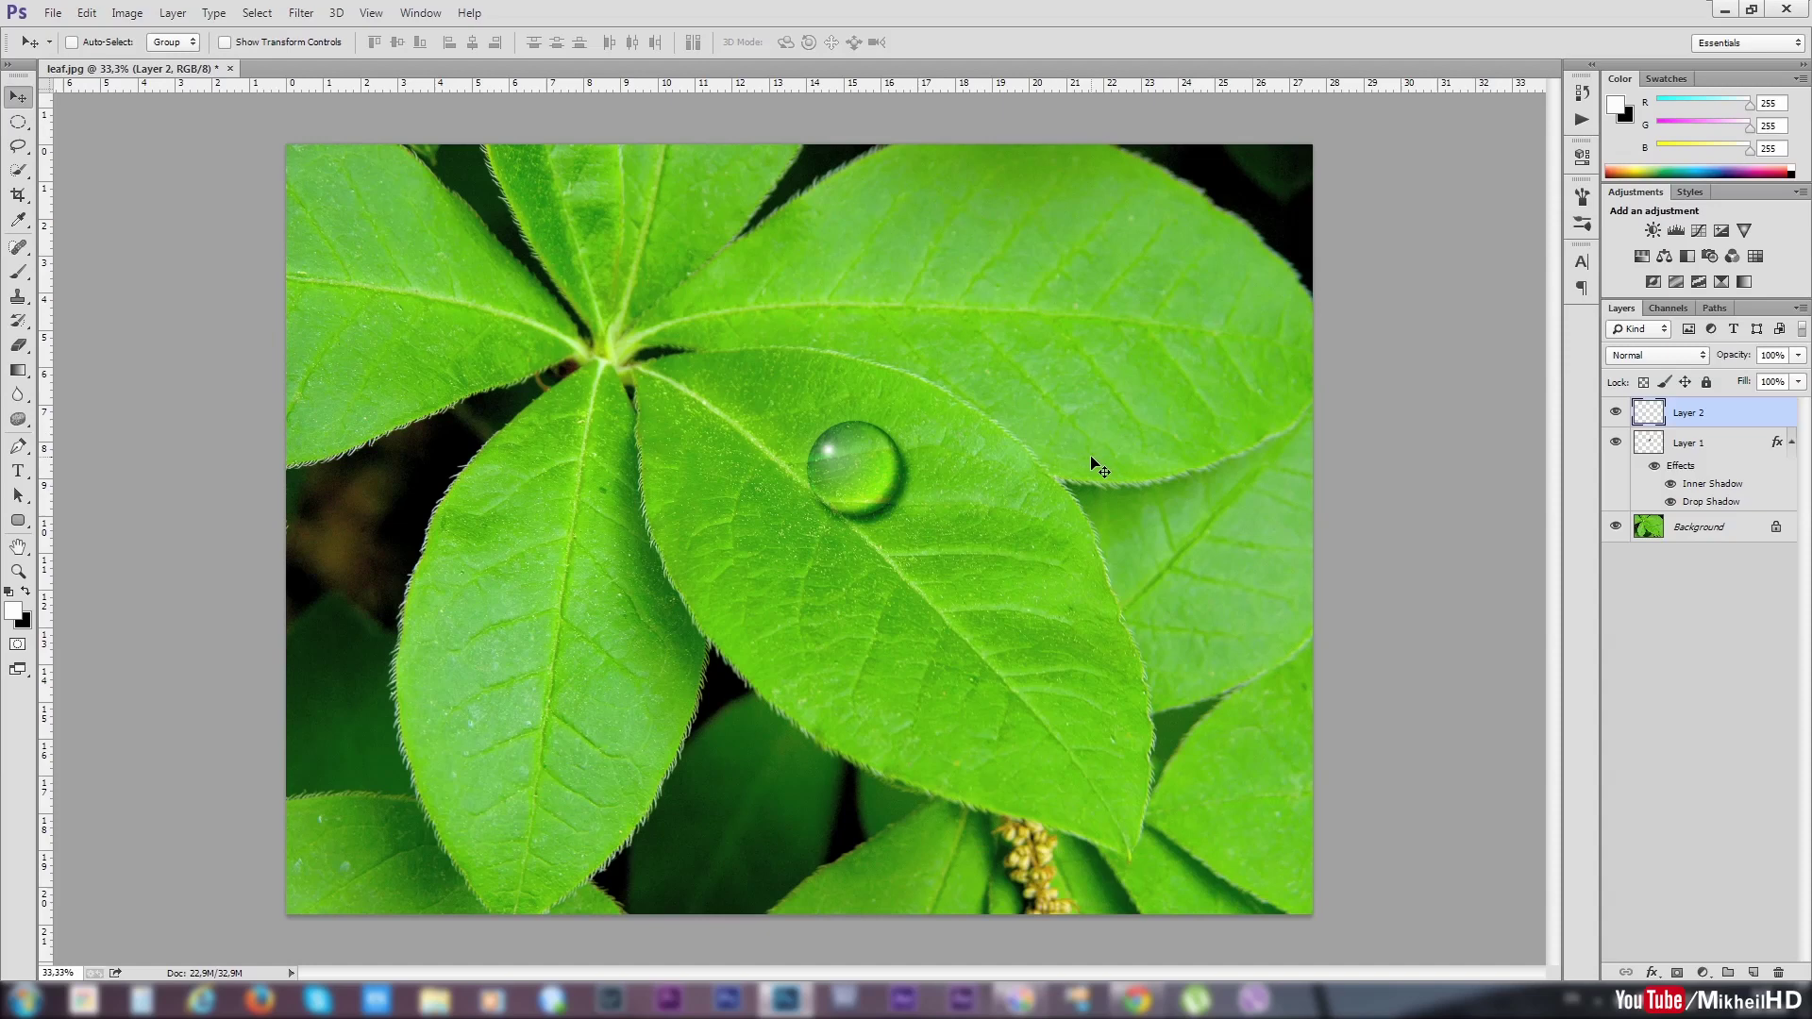
Step: Select Layer 1 and Layer 2 and group them into Group 1 with Ctrl+G
shift+click(1684, 442)
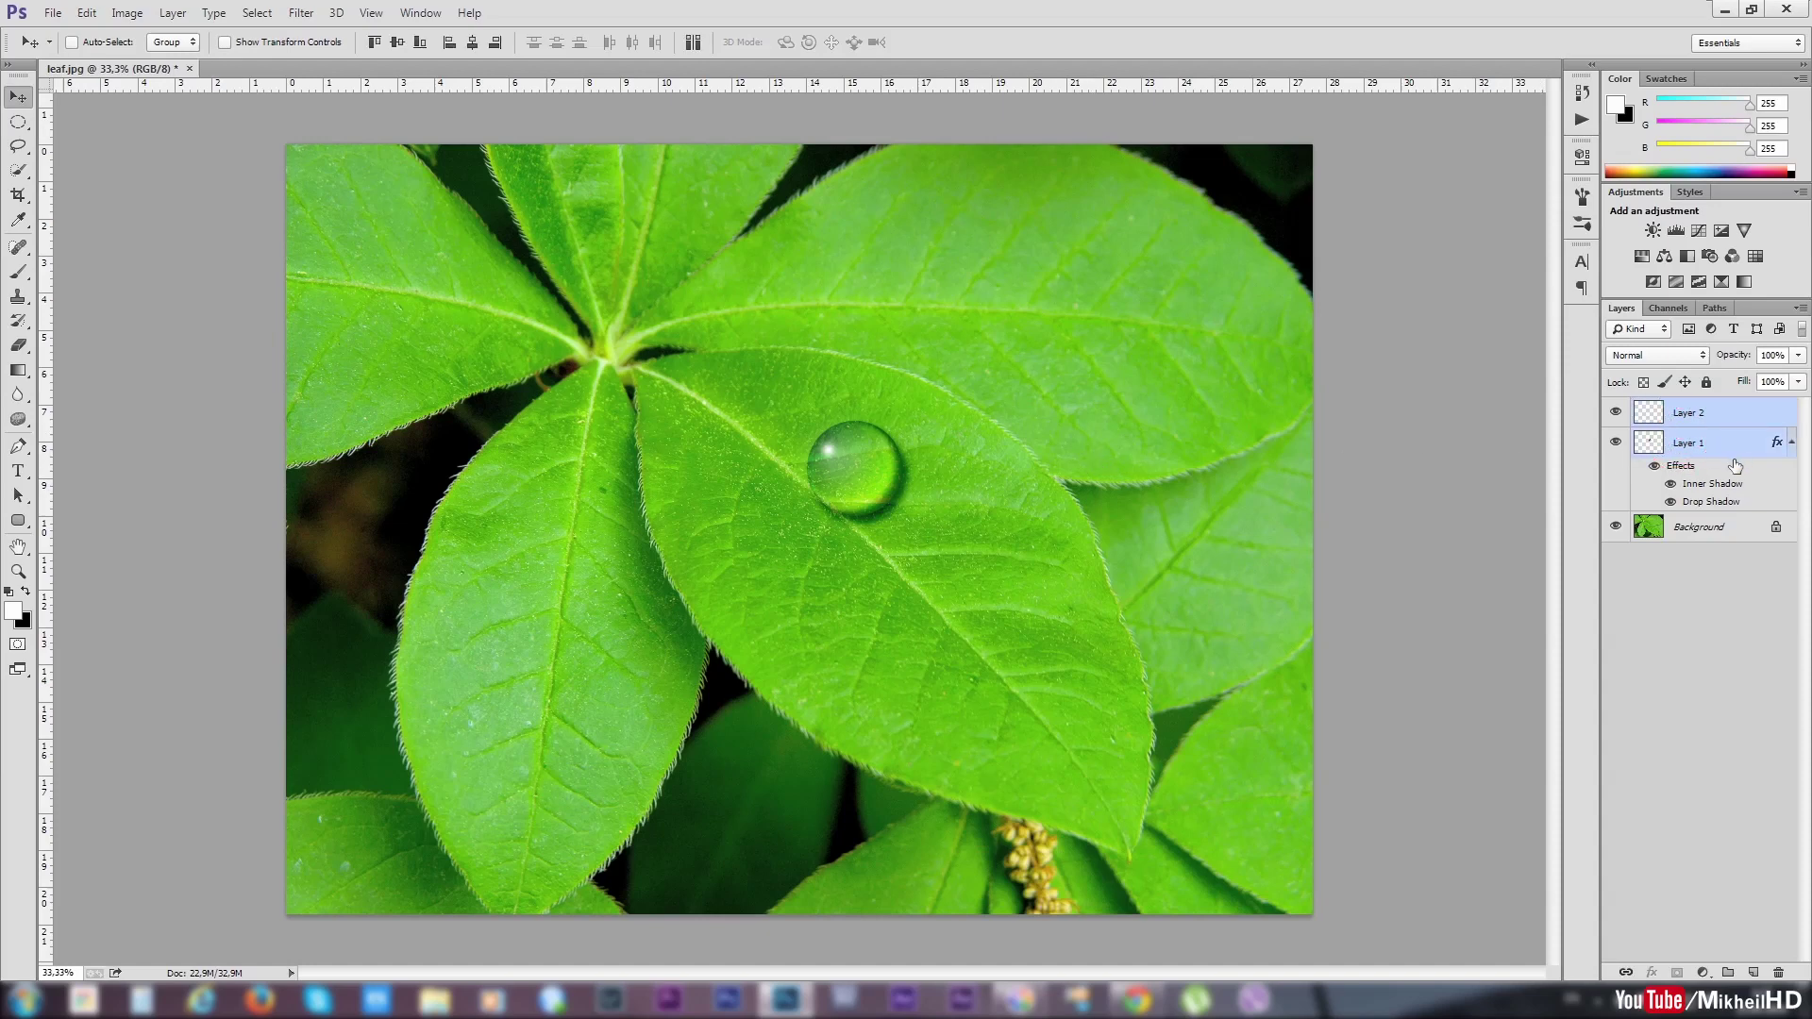
click(1650, 413)
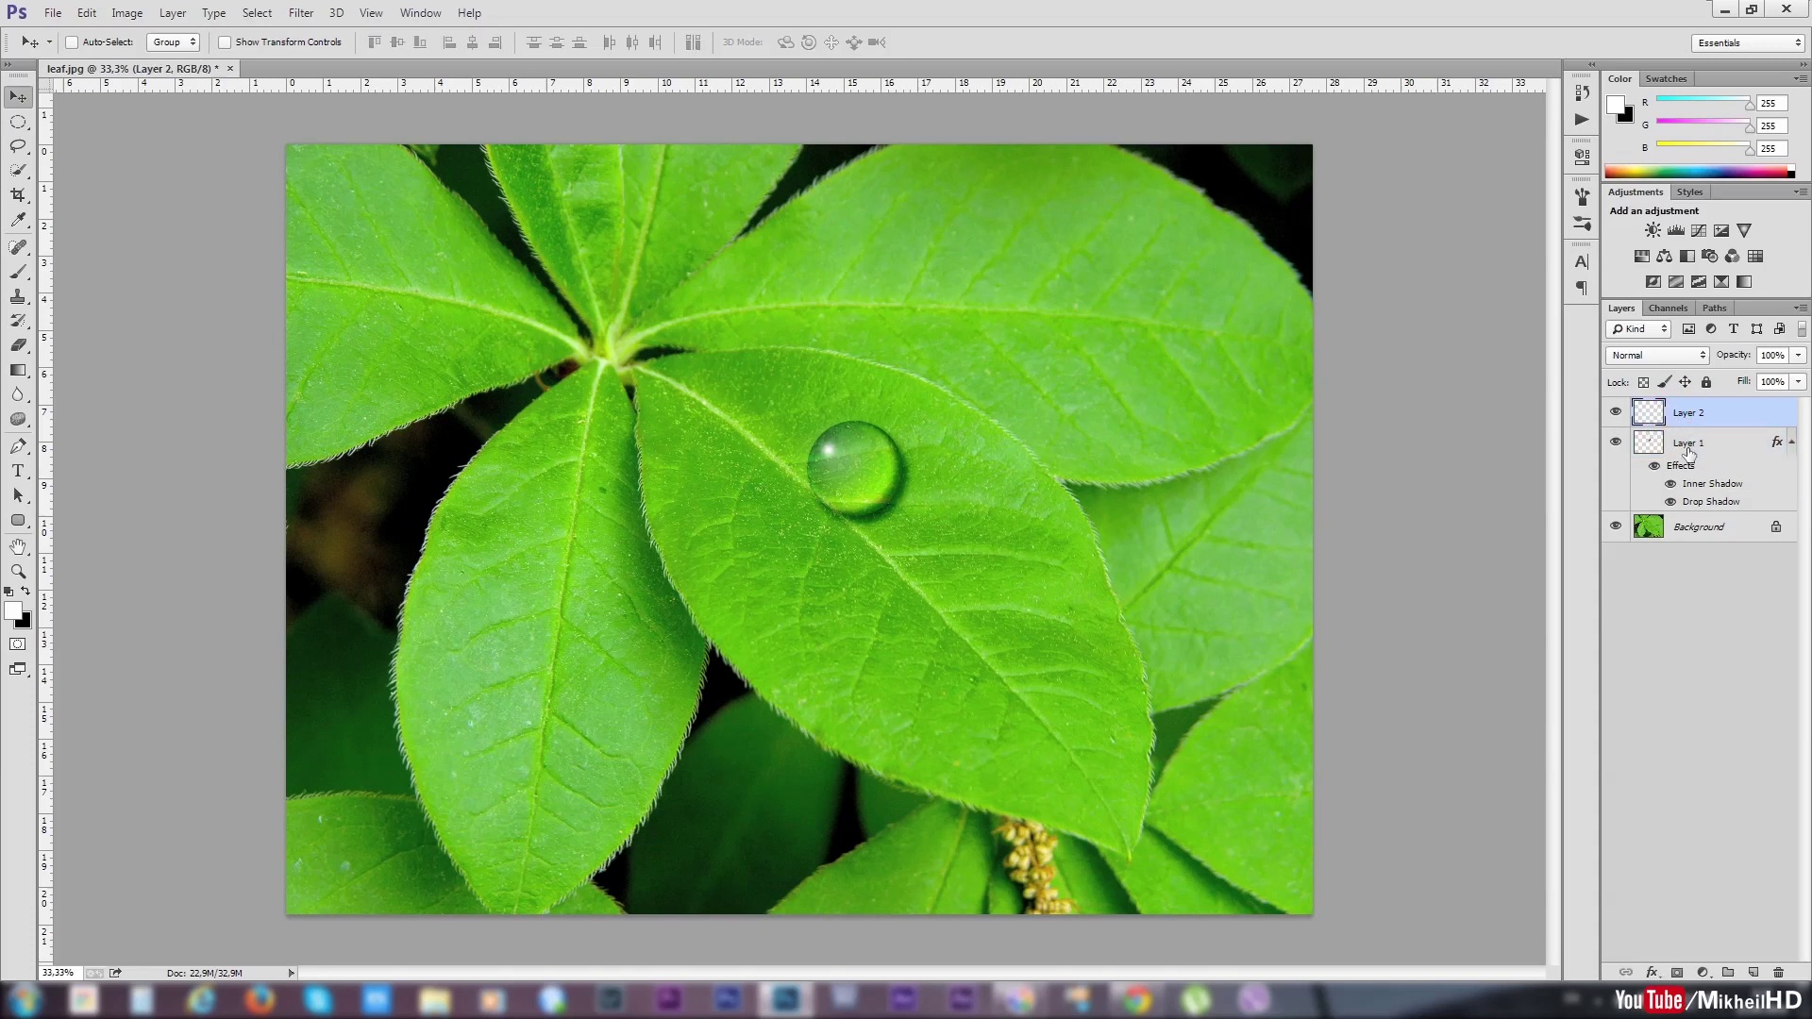
shift+click(1689, 451)
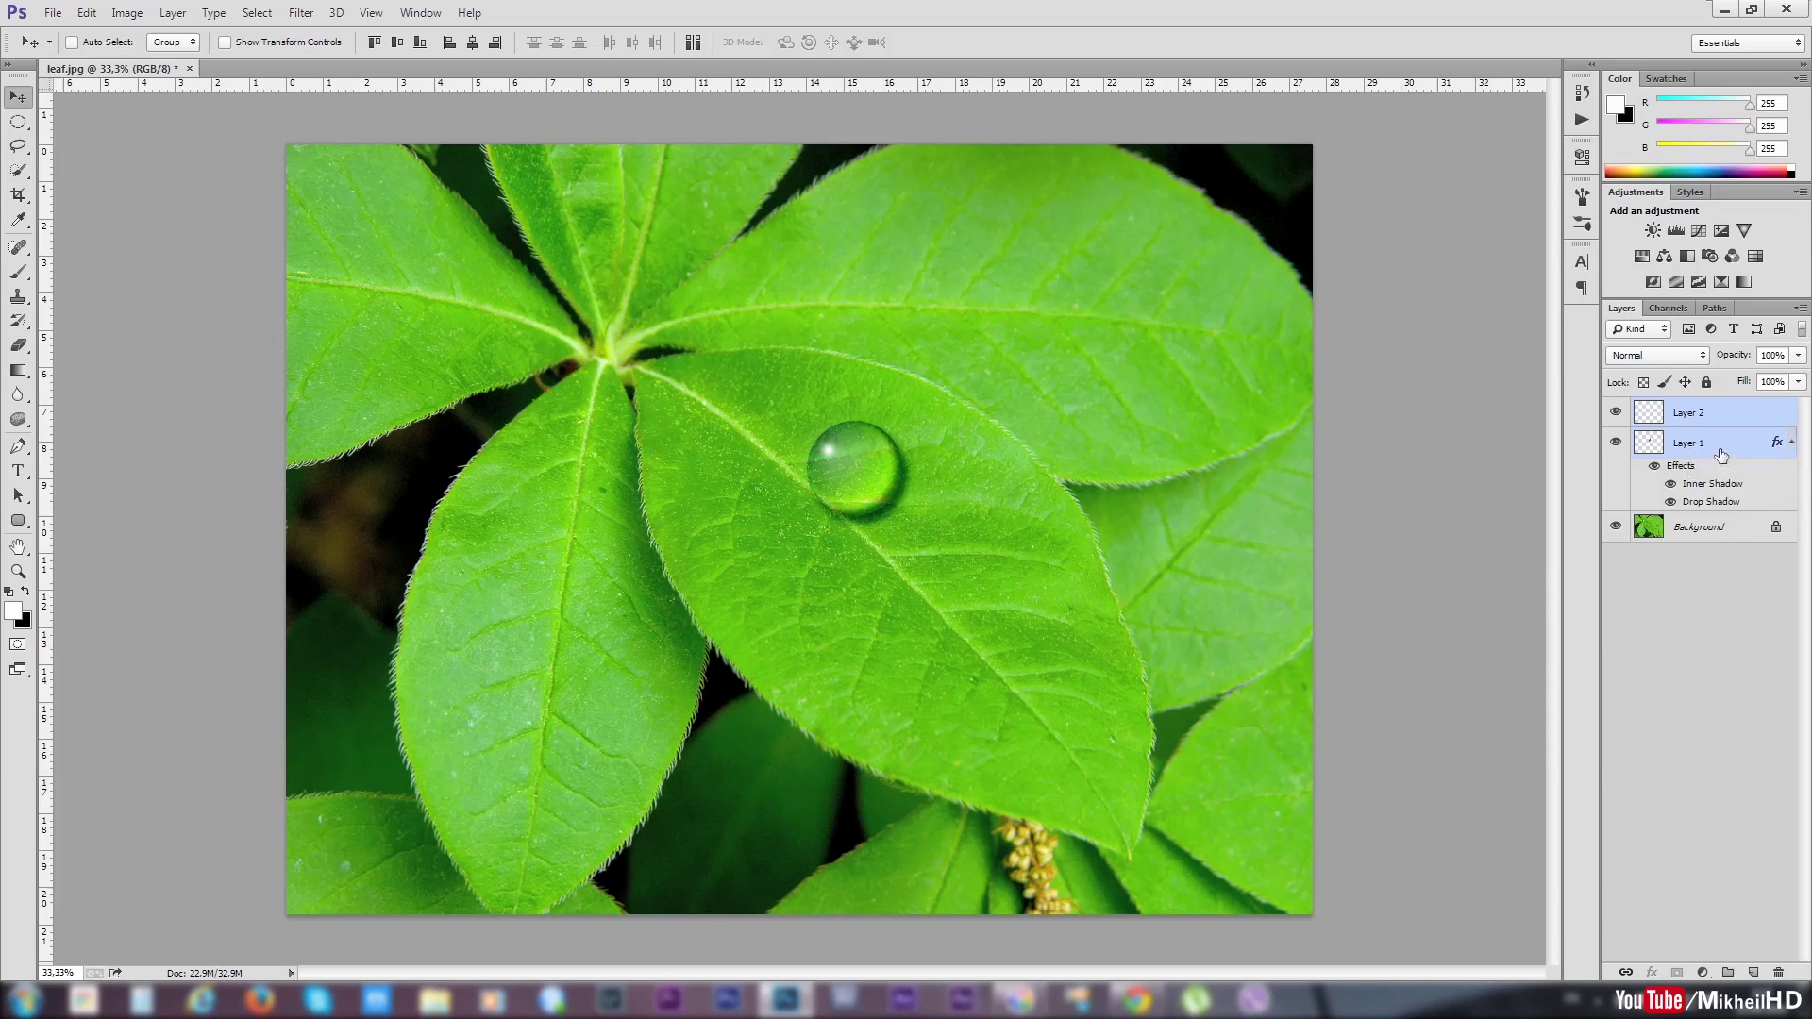
drag(1720, 446, 1731, 971)
key(ctrl+g)
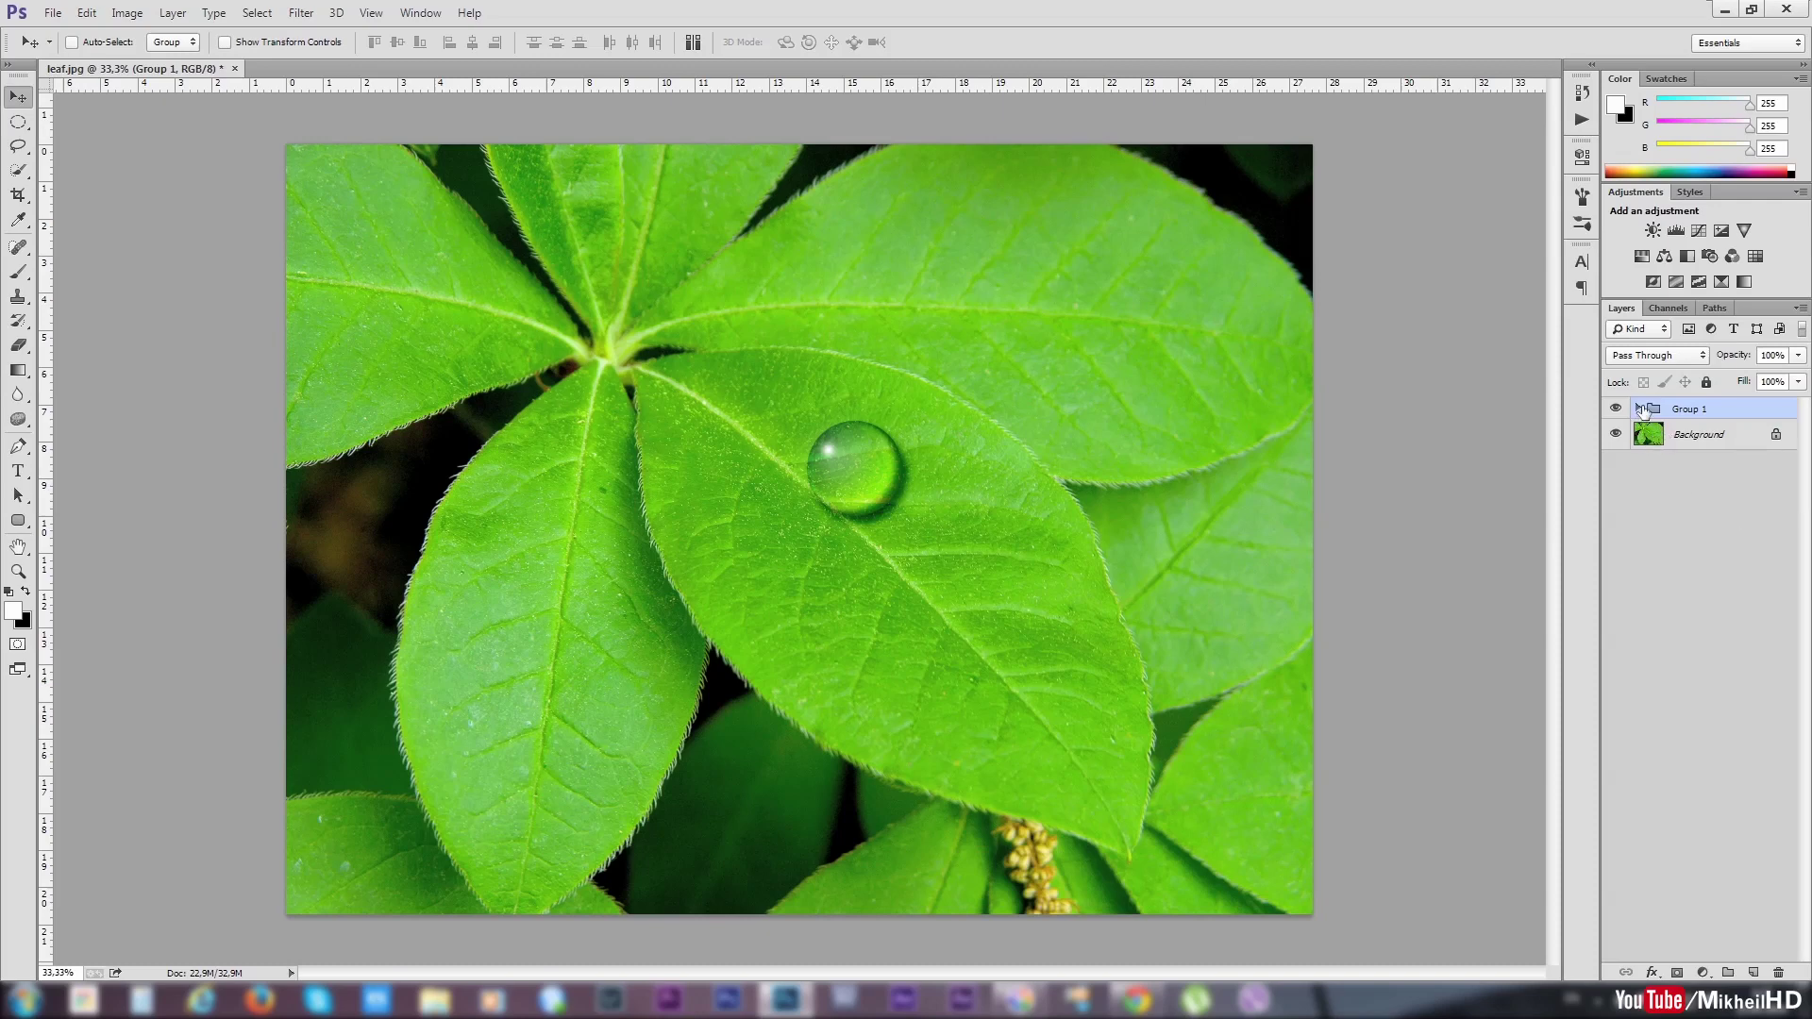
click(1639, 408)
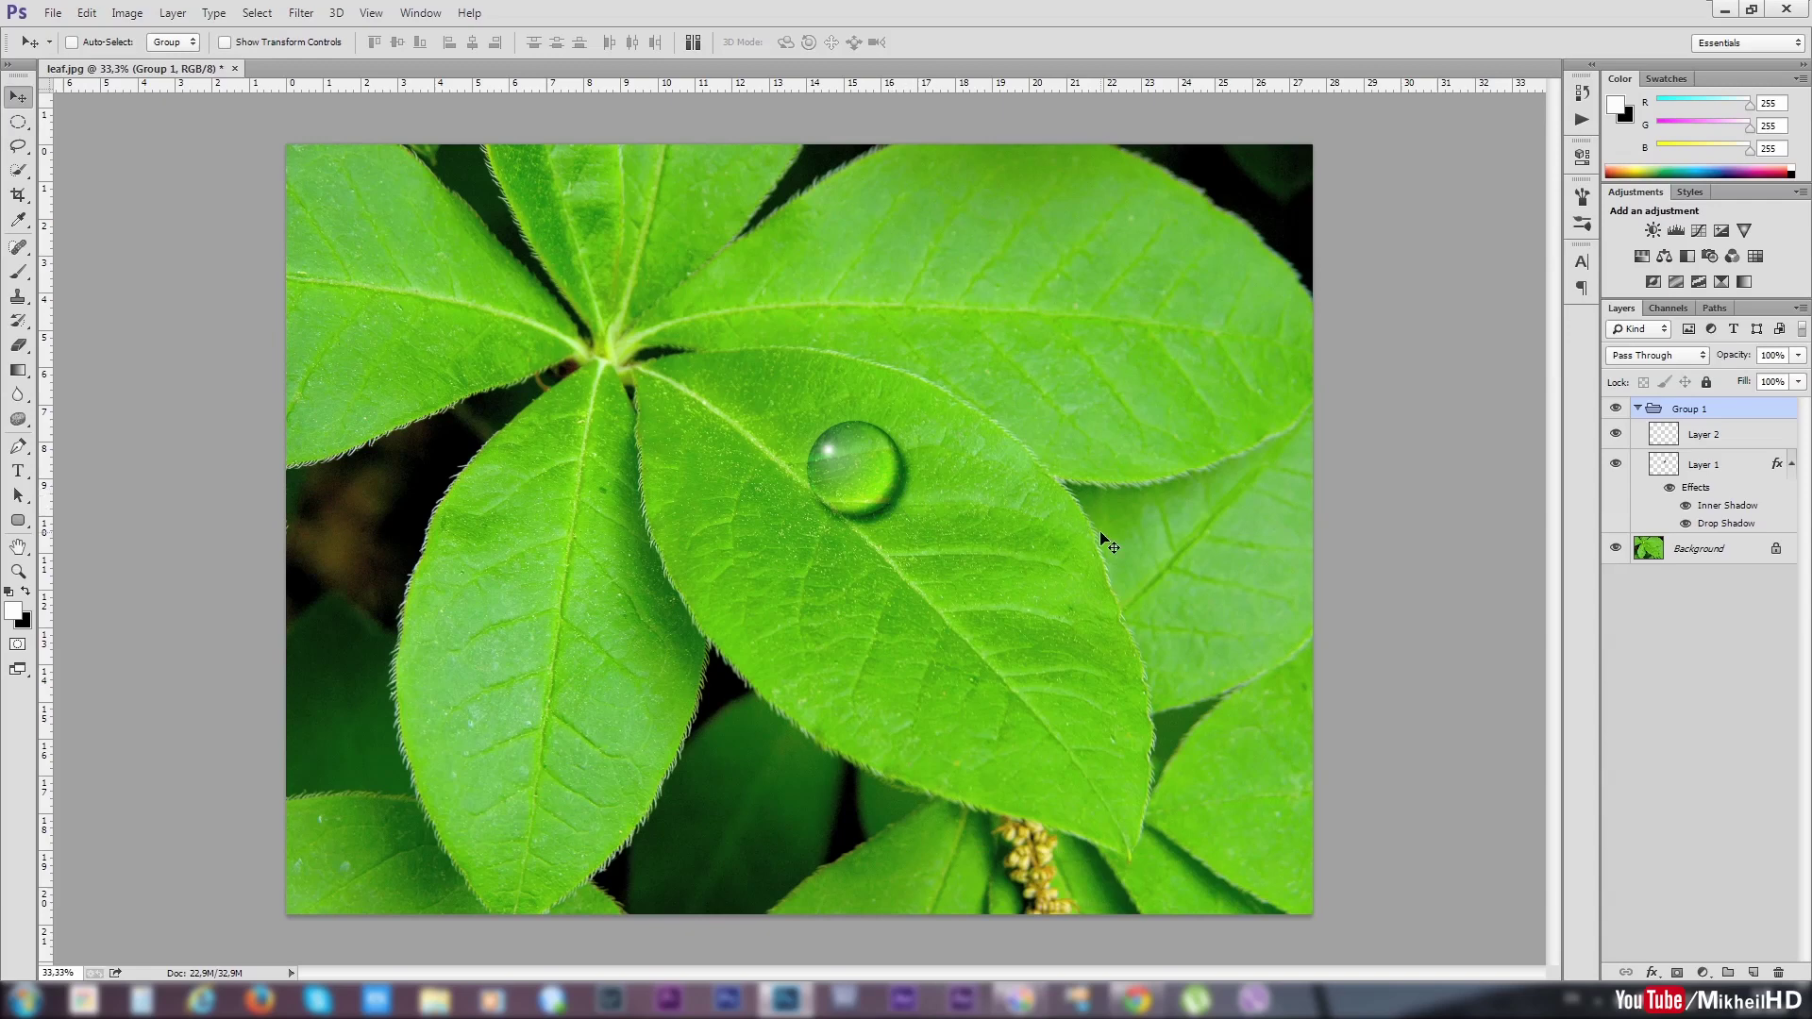
click(1639, 409)
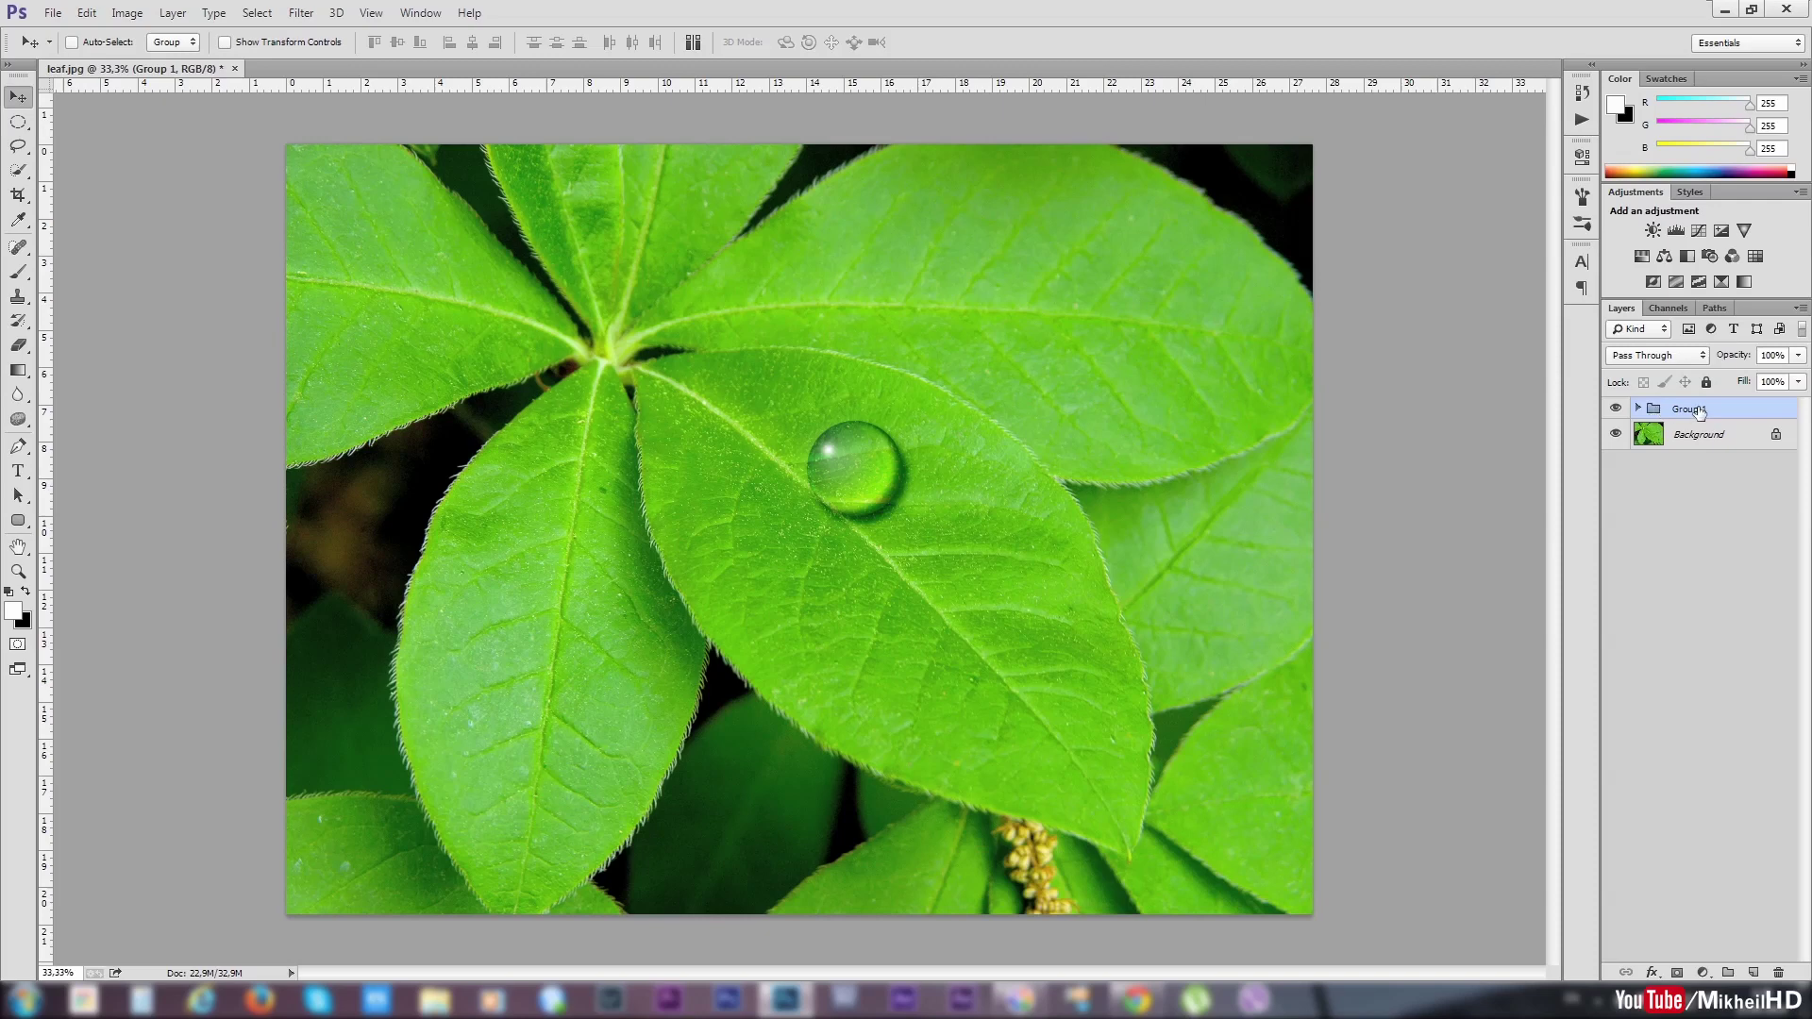
Step: Duplicate Group 1 twice, hide both copies, then expand Group 1 and select Layer 1
drag(1692, 410, 1757, 973)
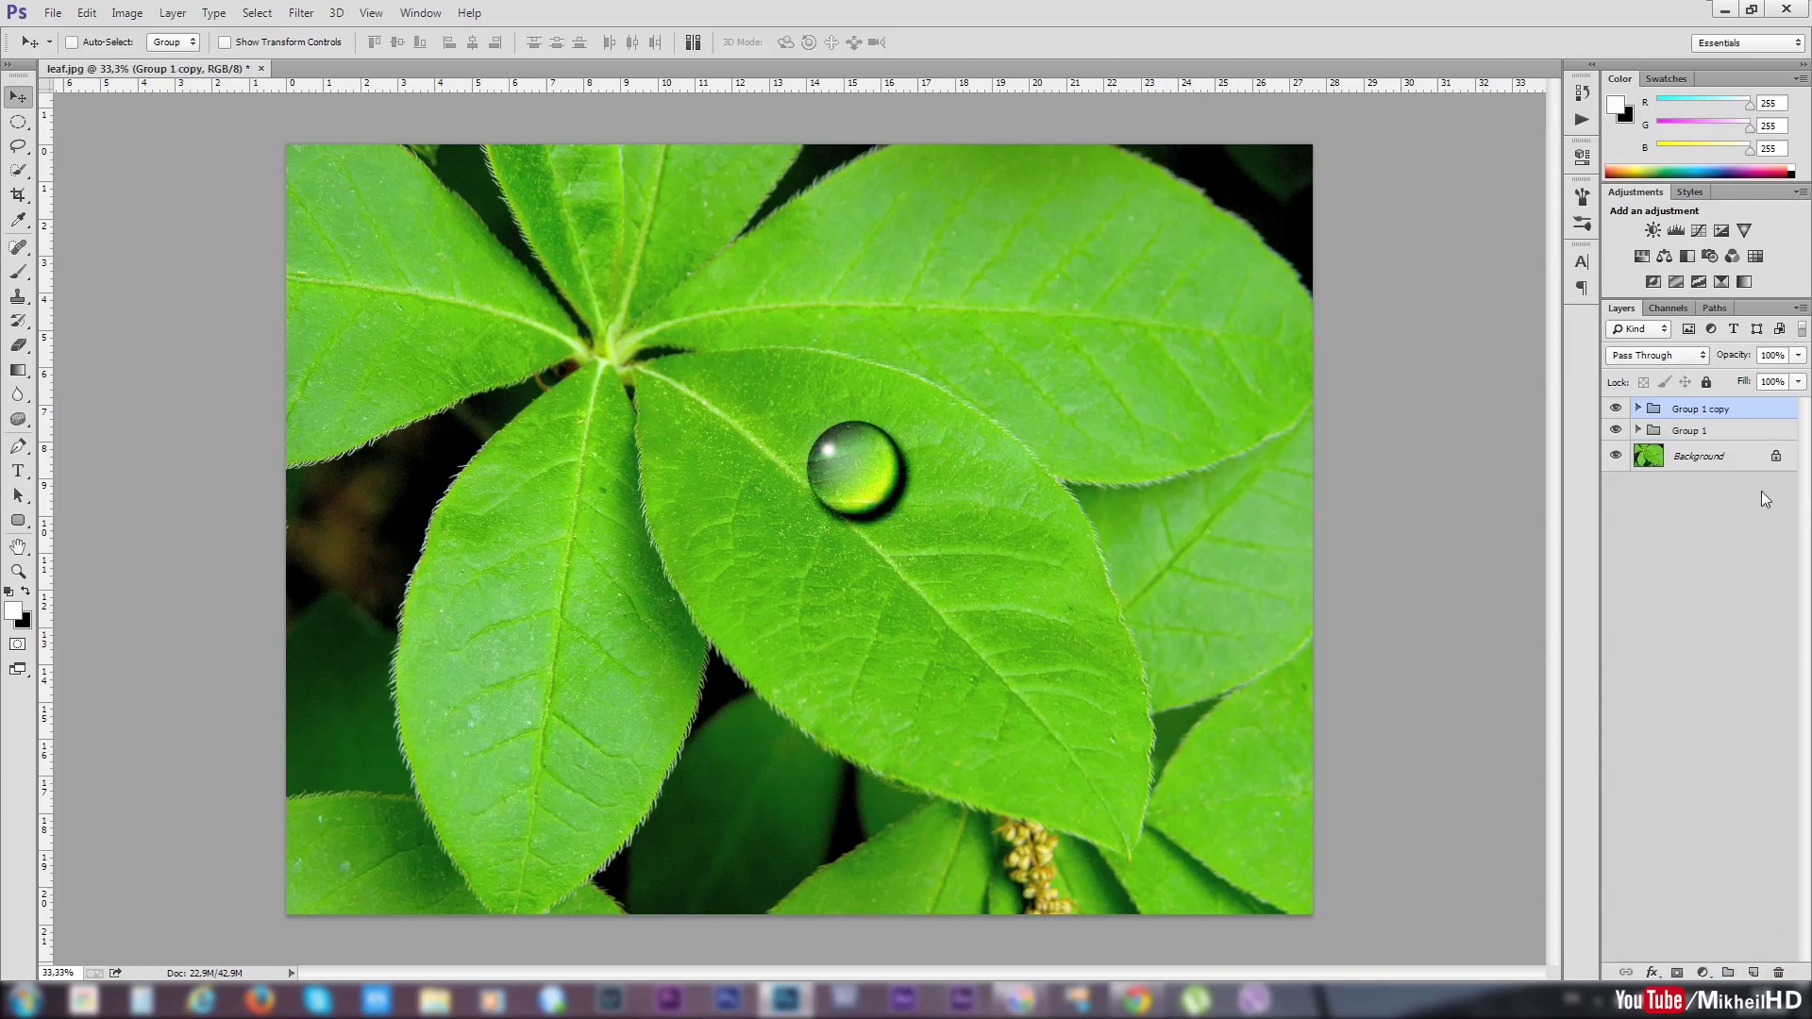
drag(1710, 415, 1757, 970)
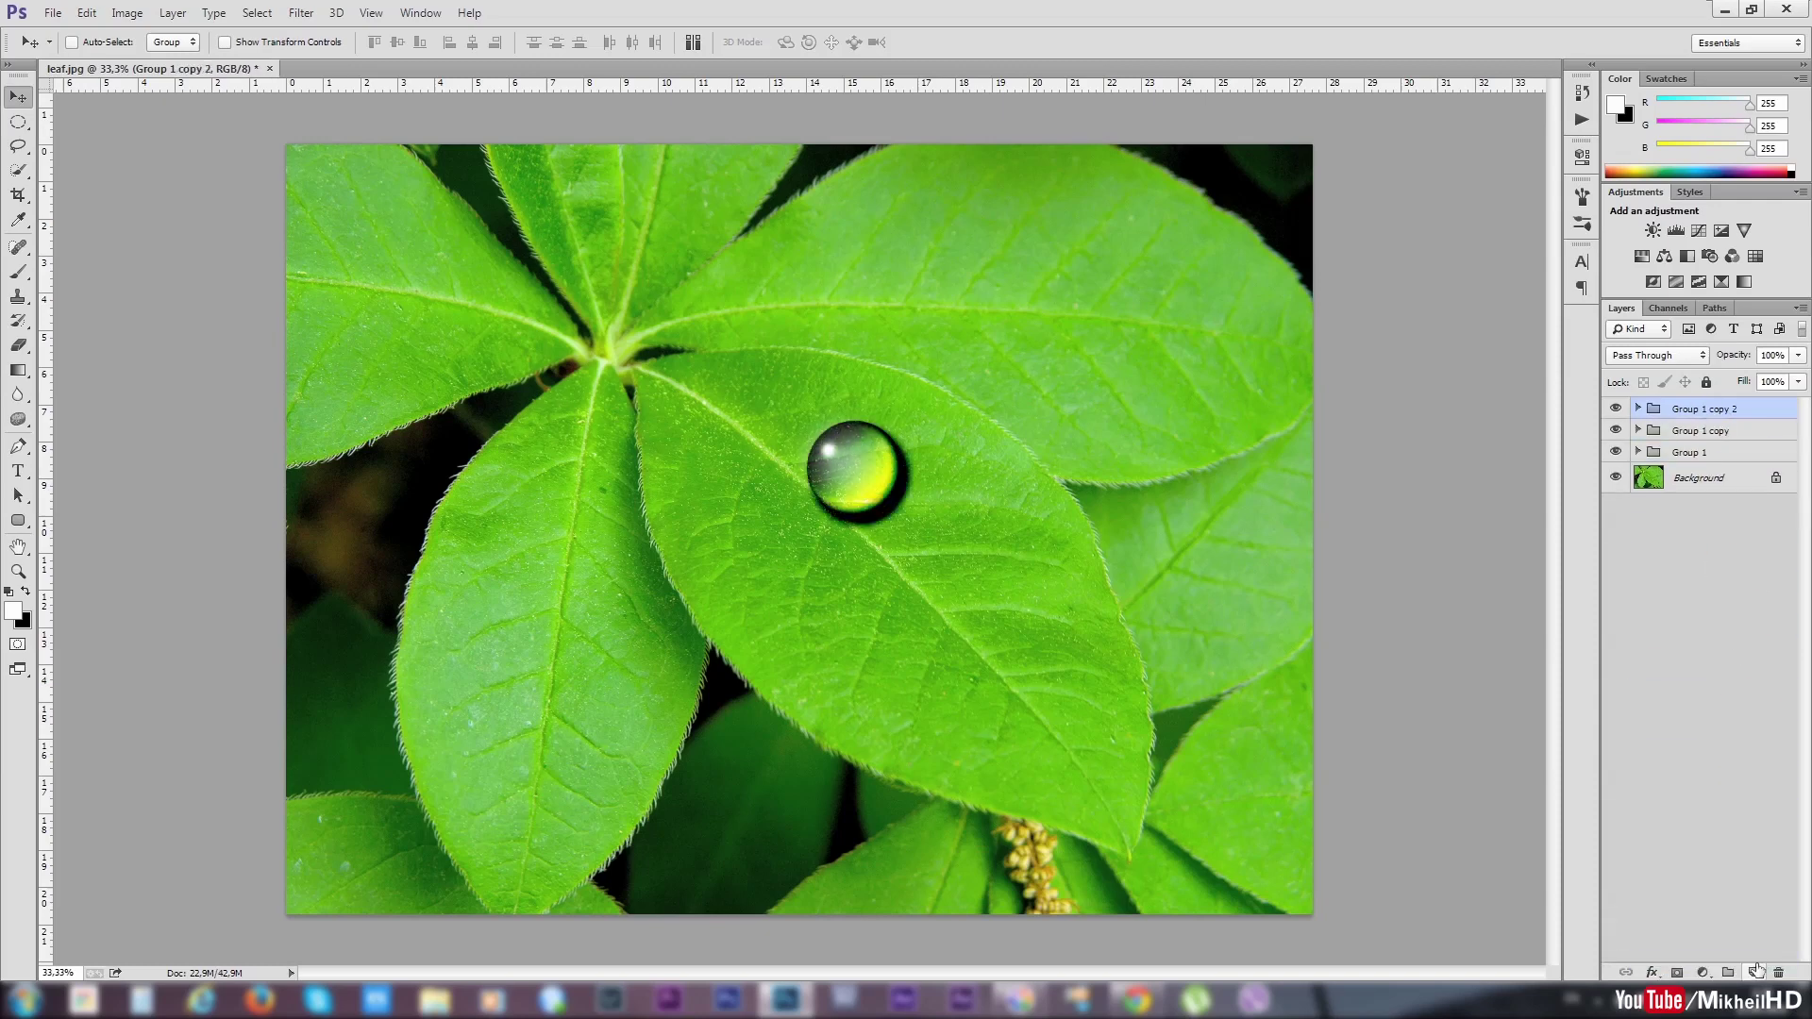
drag(1616, 407, 1616, 447)
click(1616, 453)
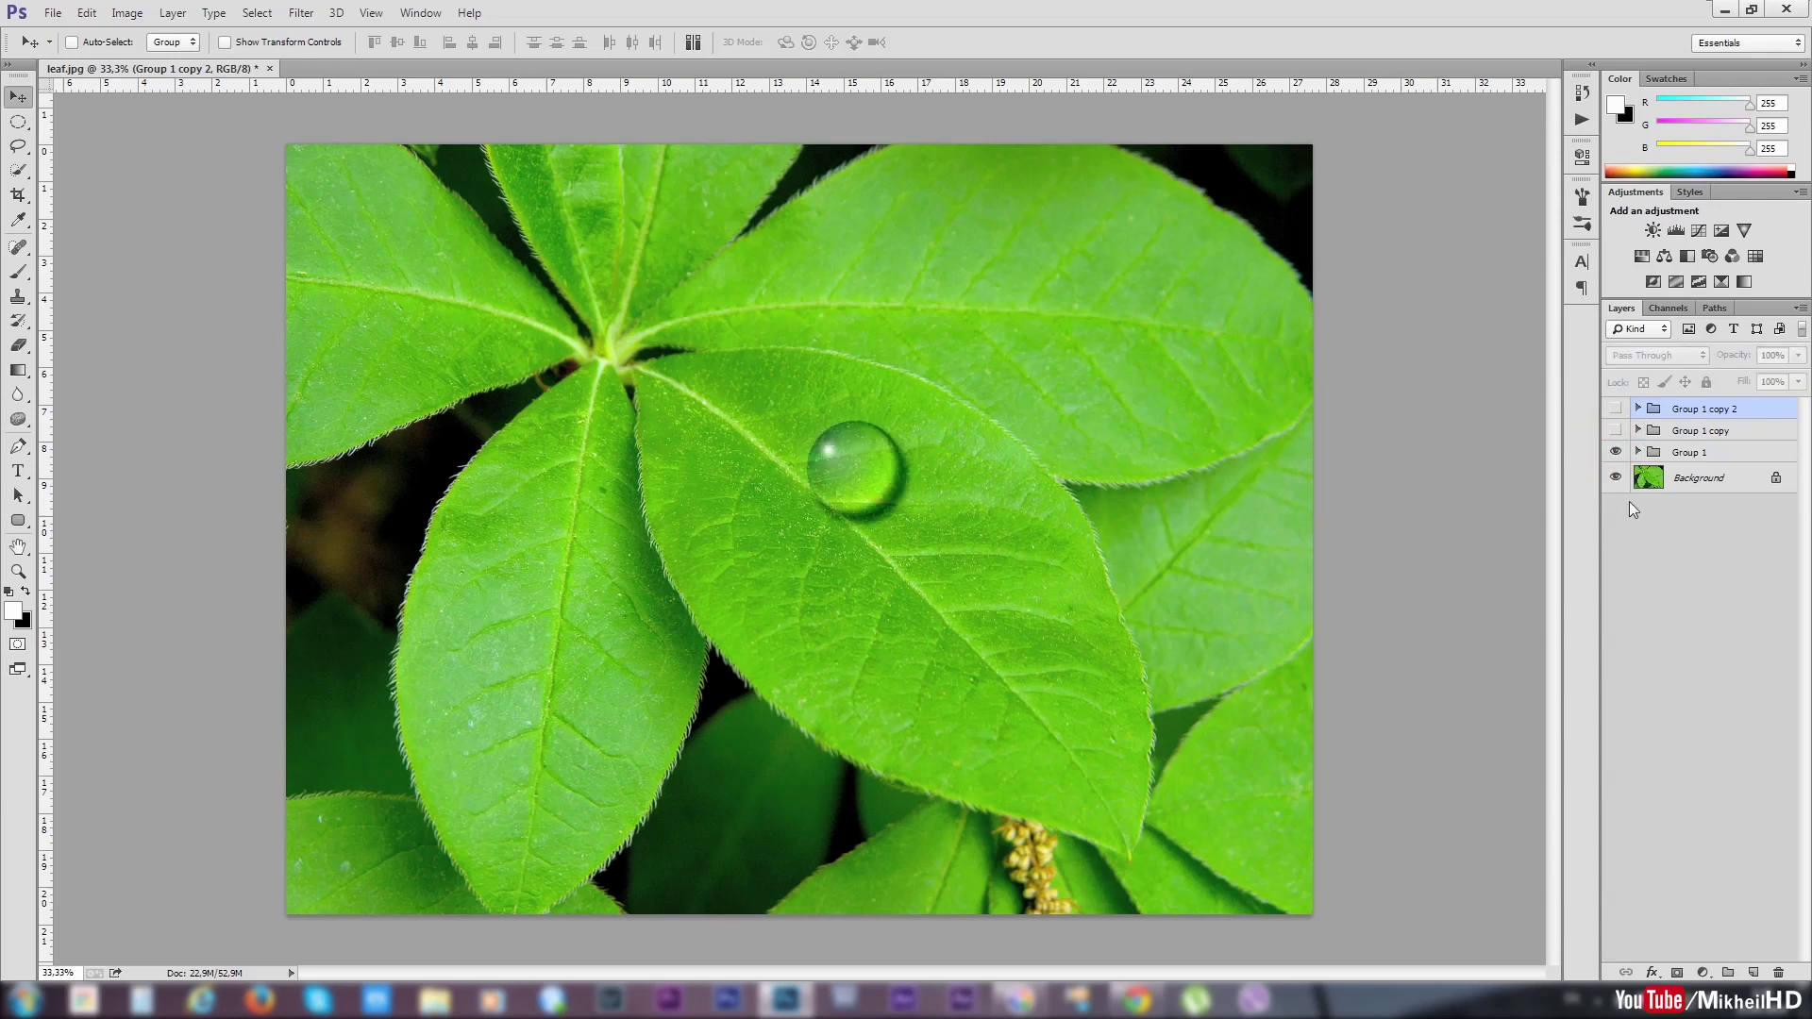
click(1666, 453)
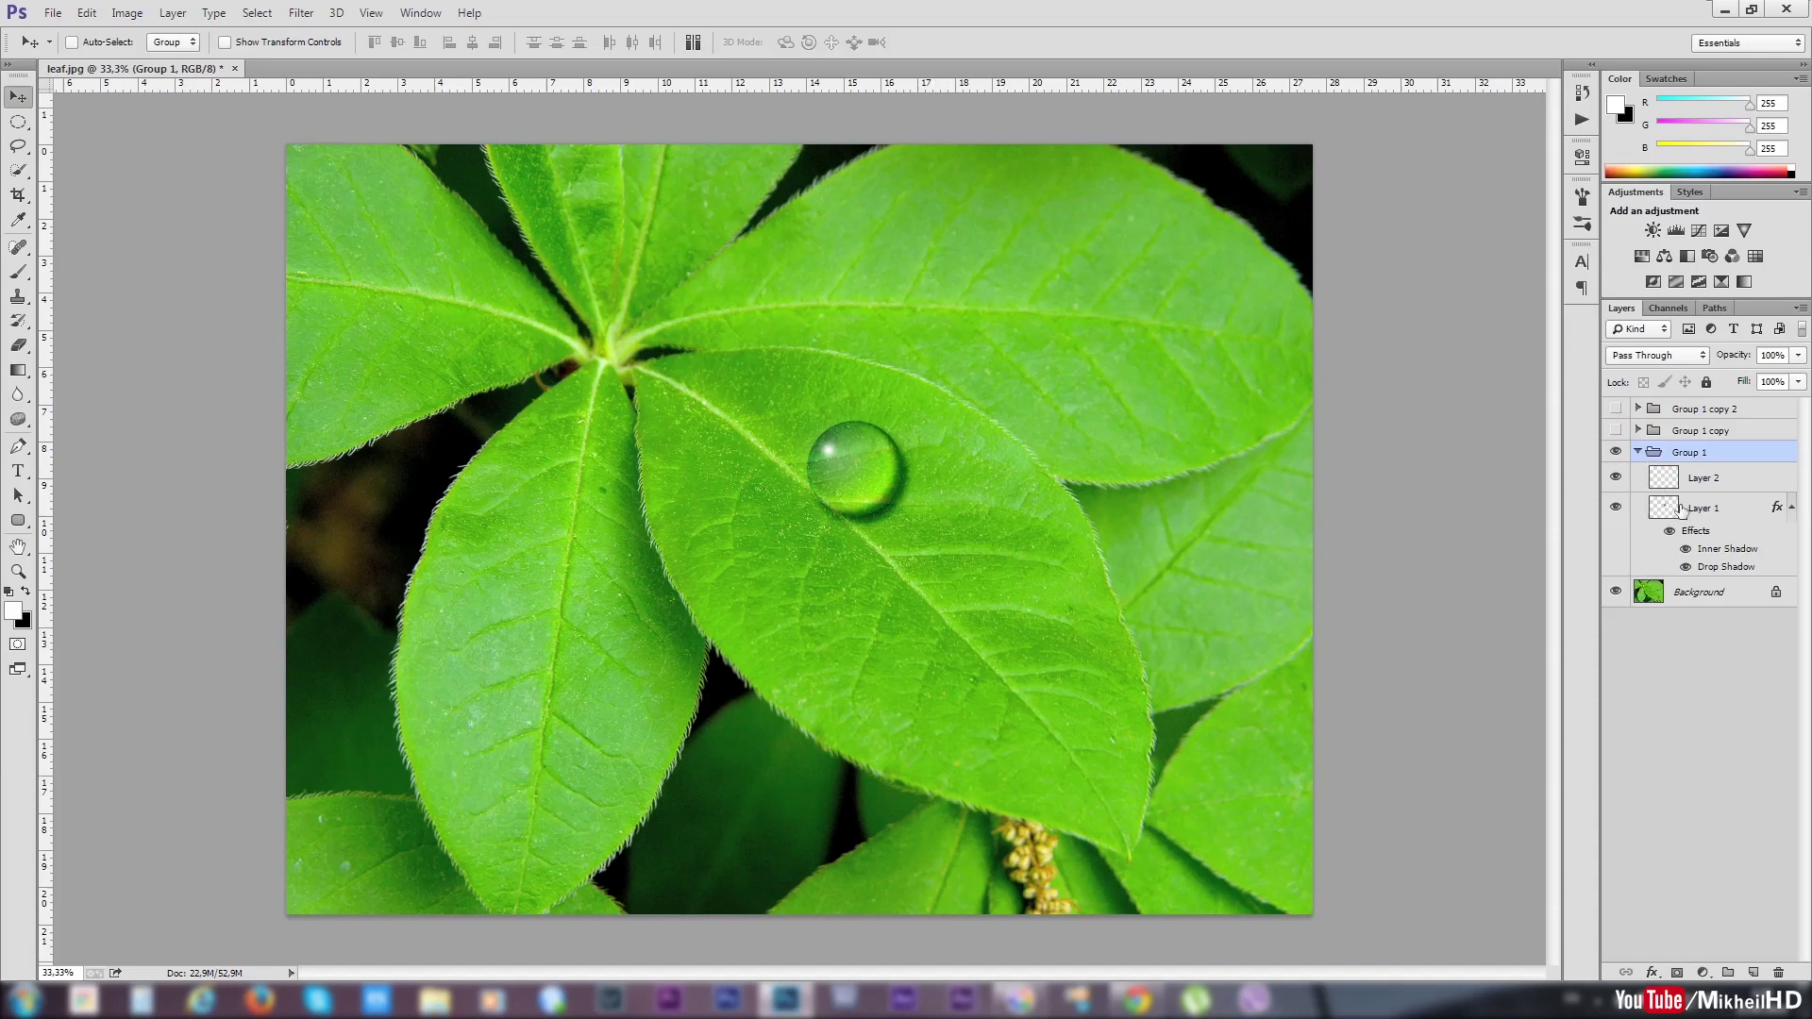
click(1697, 510)
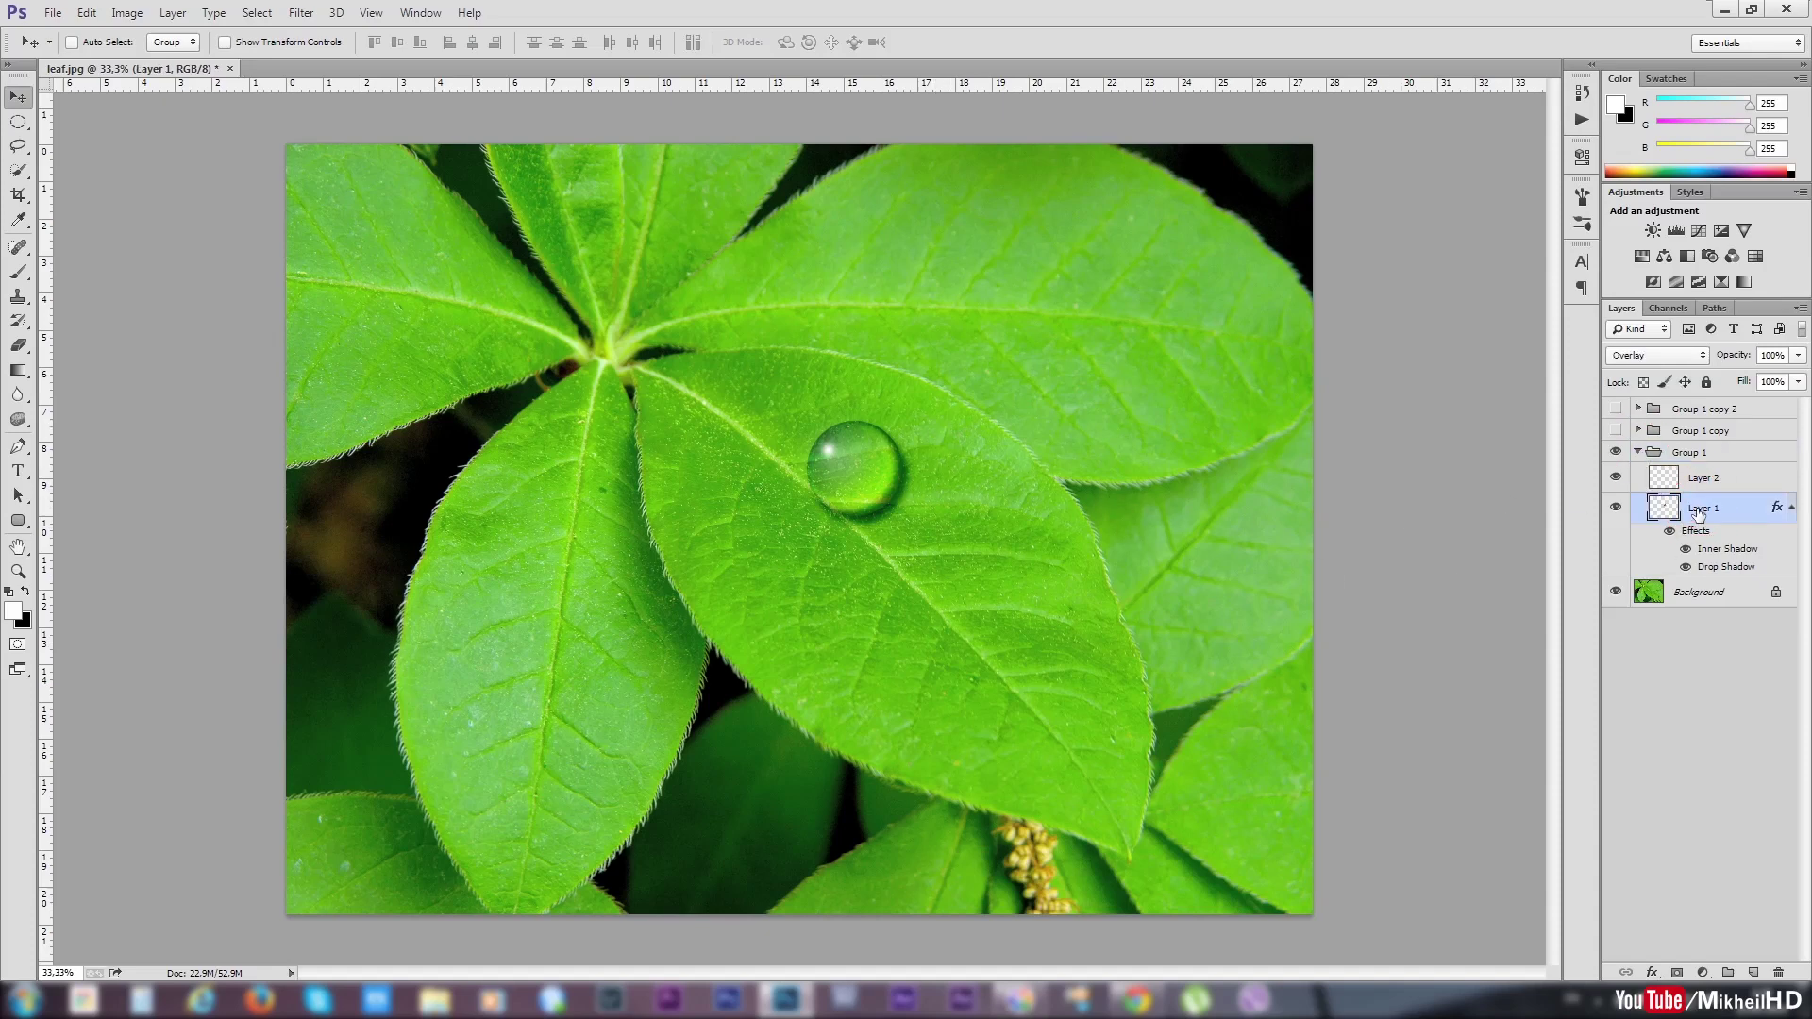
Step: Open Liquify on Layer 1 and enlarge the Forward Warp brush to 600
click(304, 14)
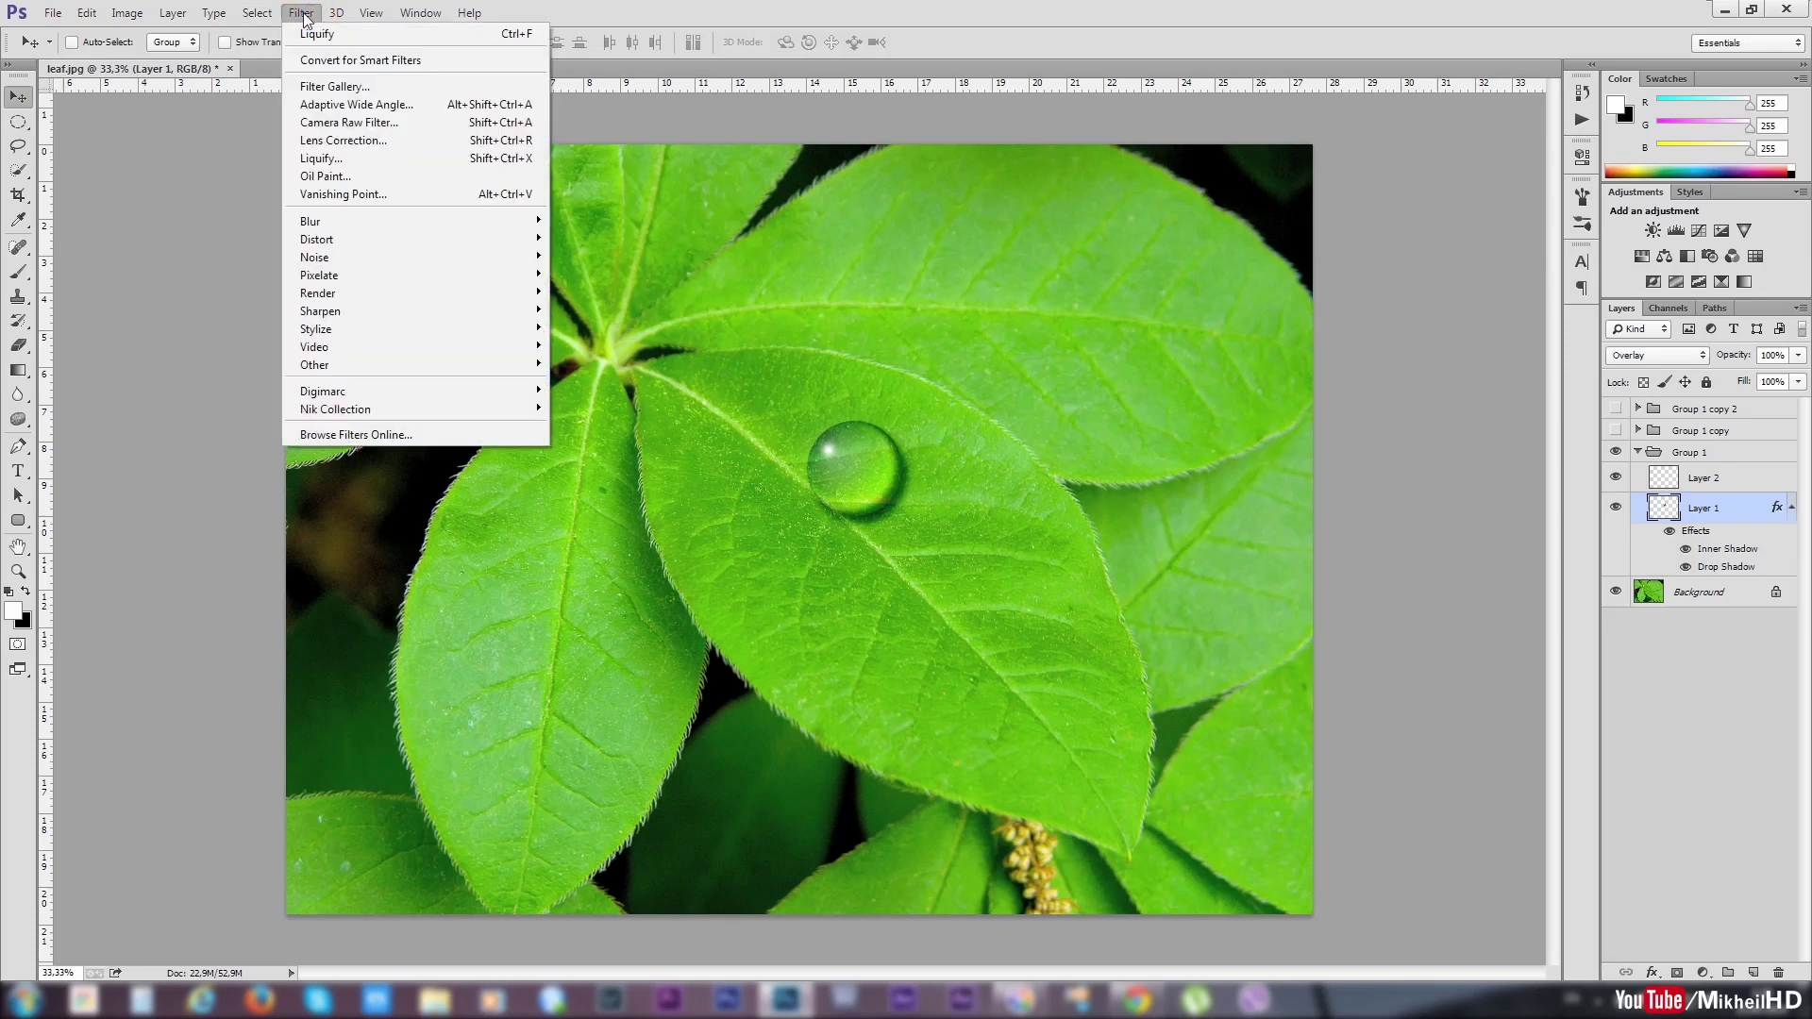
click(336, 163)
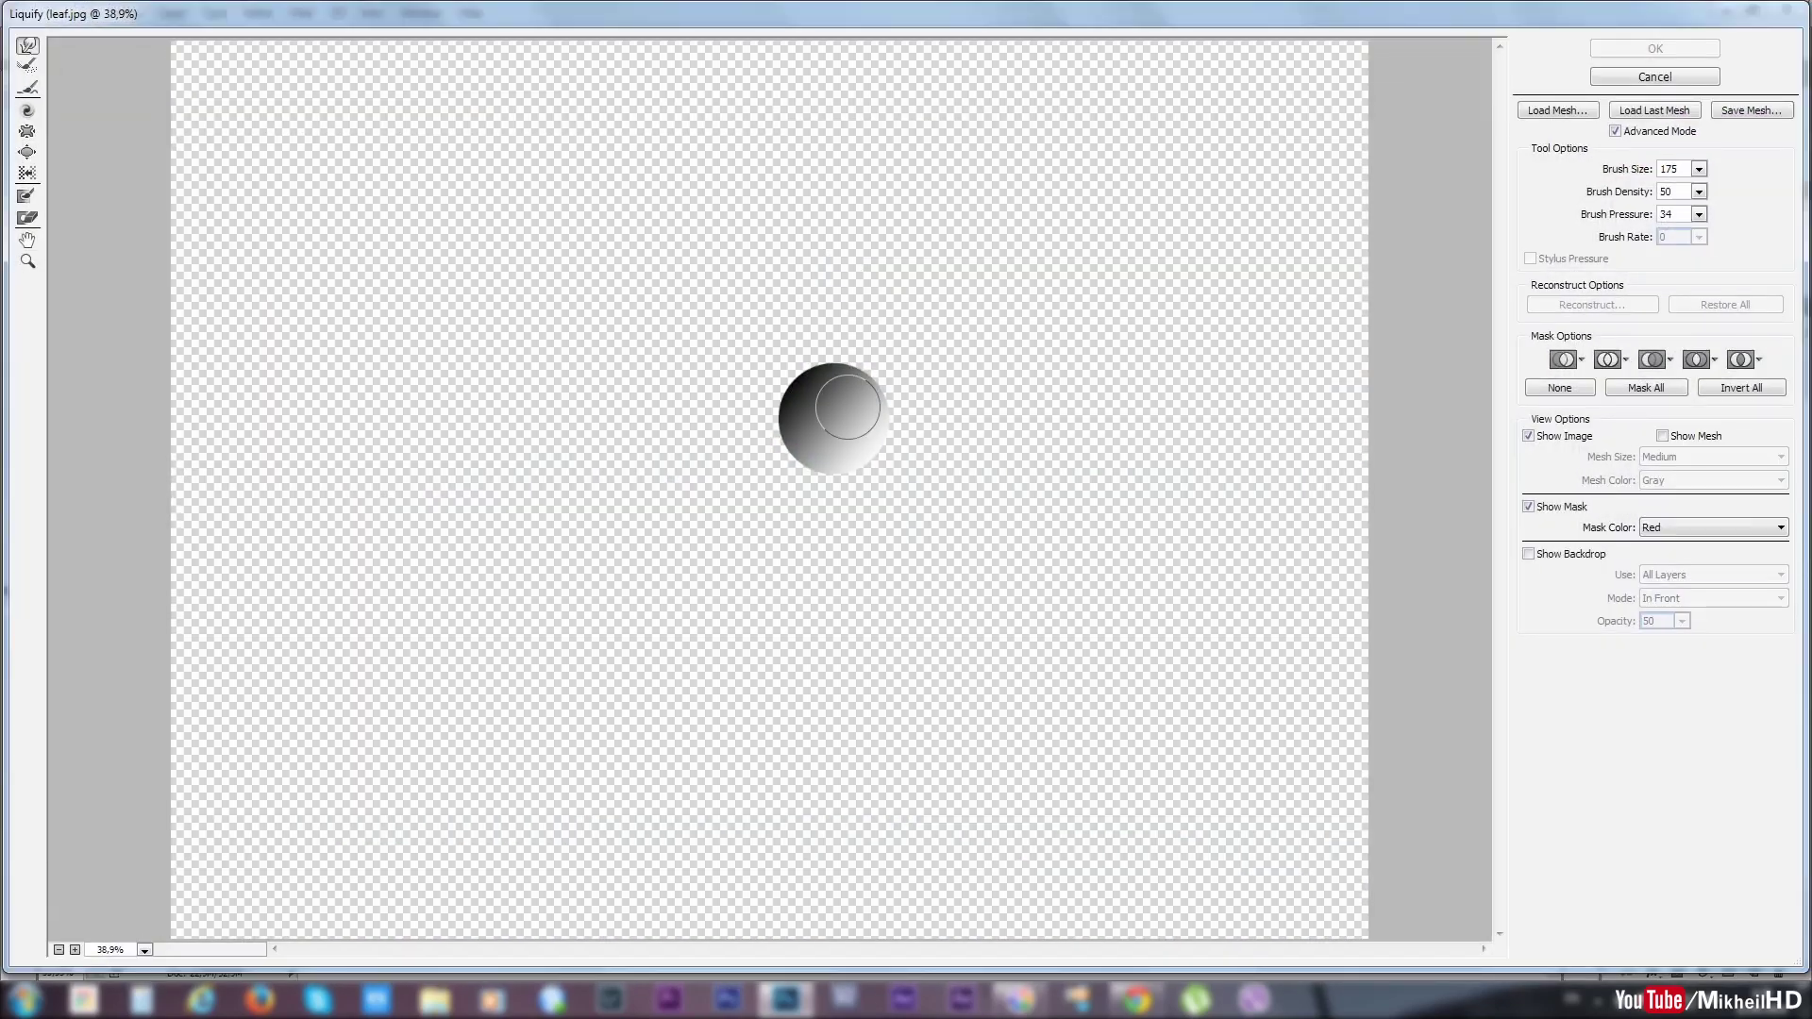
drag(848, 406, 849, 399)
key(bracketright)
key(bracketright)
key(bracketright)
key(bracketright)
key(bracketright)
key(bracketright)
key(bracketright)
key(bracketright)
key(bracketright)
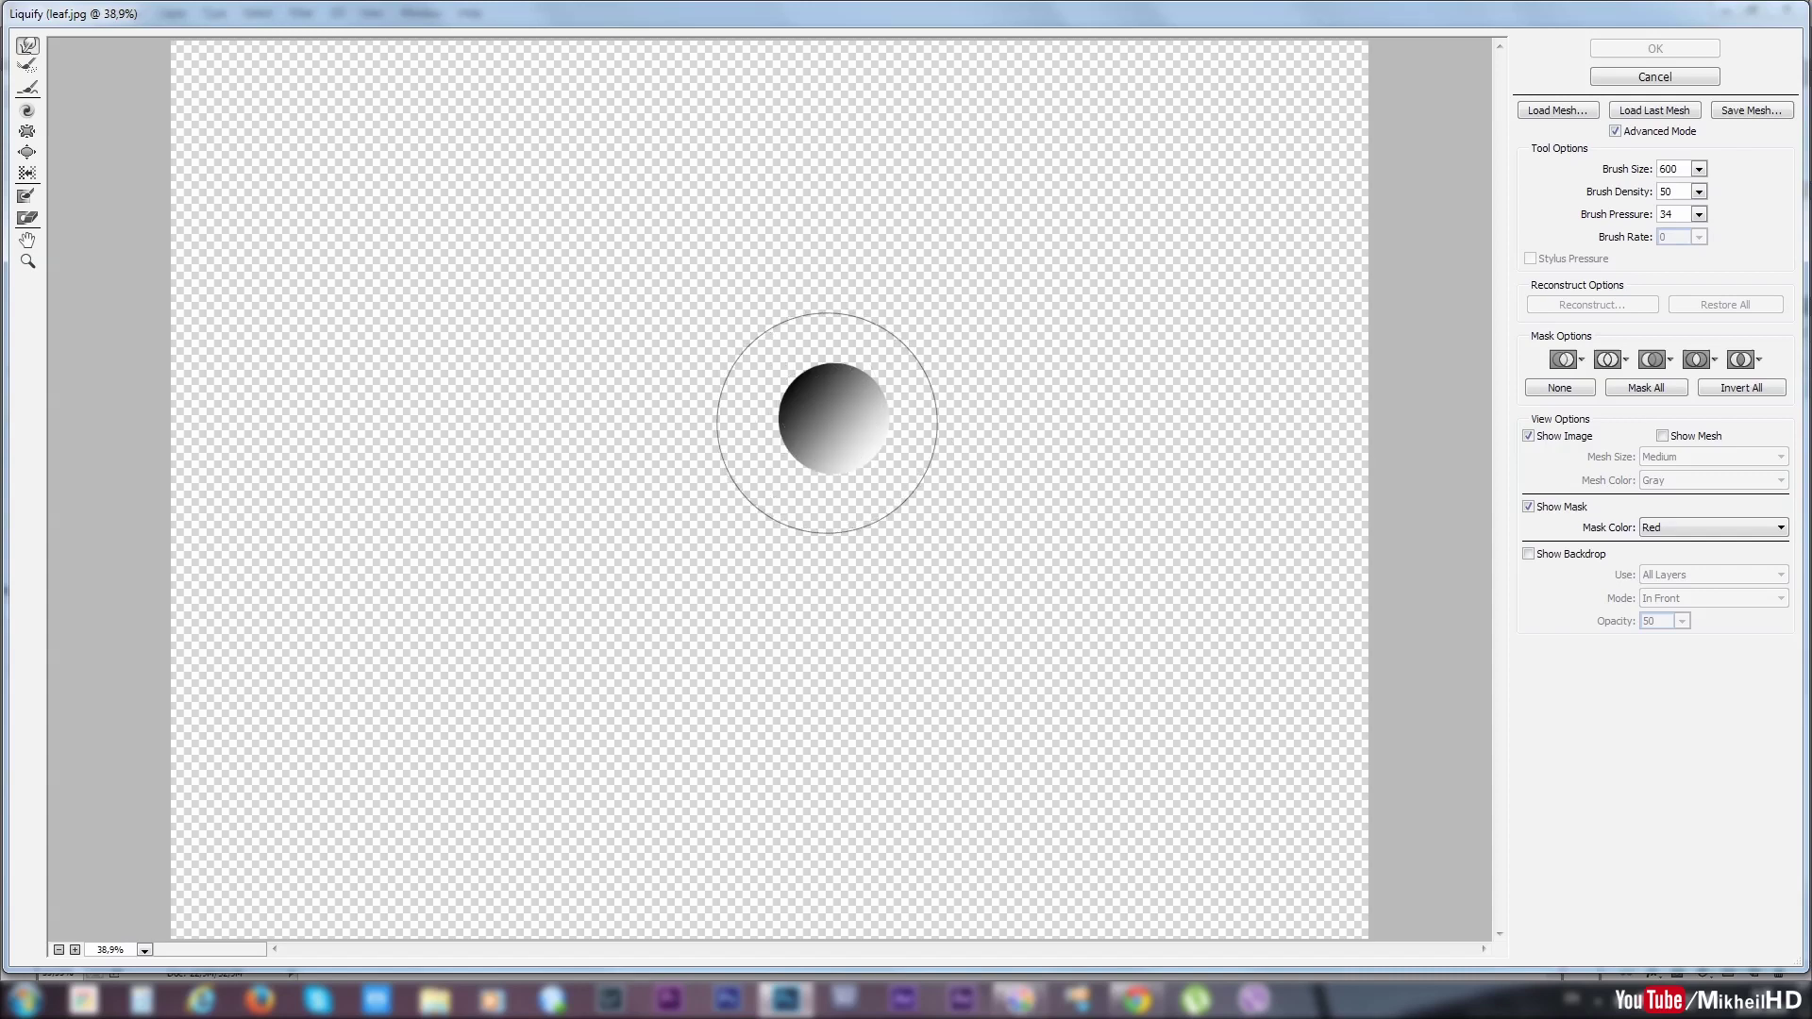
Step: Push the sphere up-left into an elongated teardrop, refine its outline, and apply Liquify
mouse_move(772, 425)
mouse_down()
mouse_move(790, 381)
mouse_move(736, 315)
mouse_move(635, 267)
mouse_up()
drag(768, 393, 618, 326)
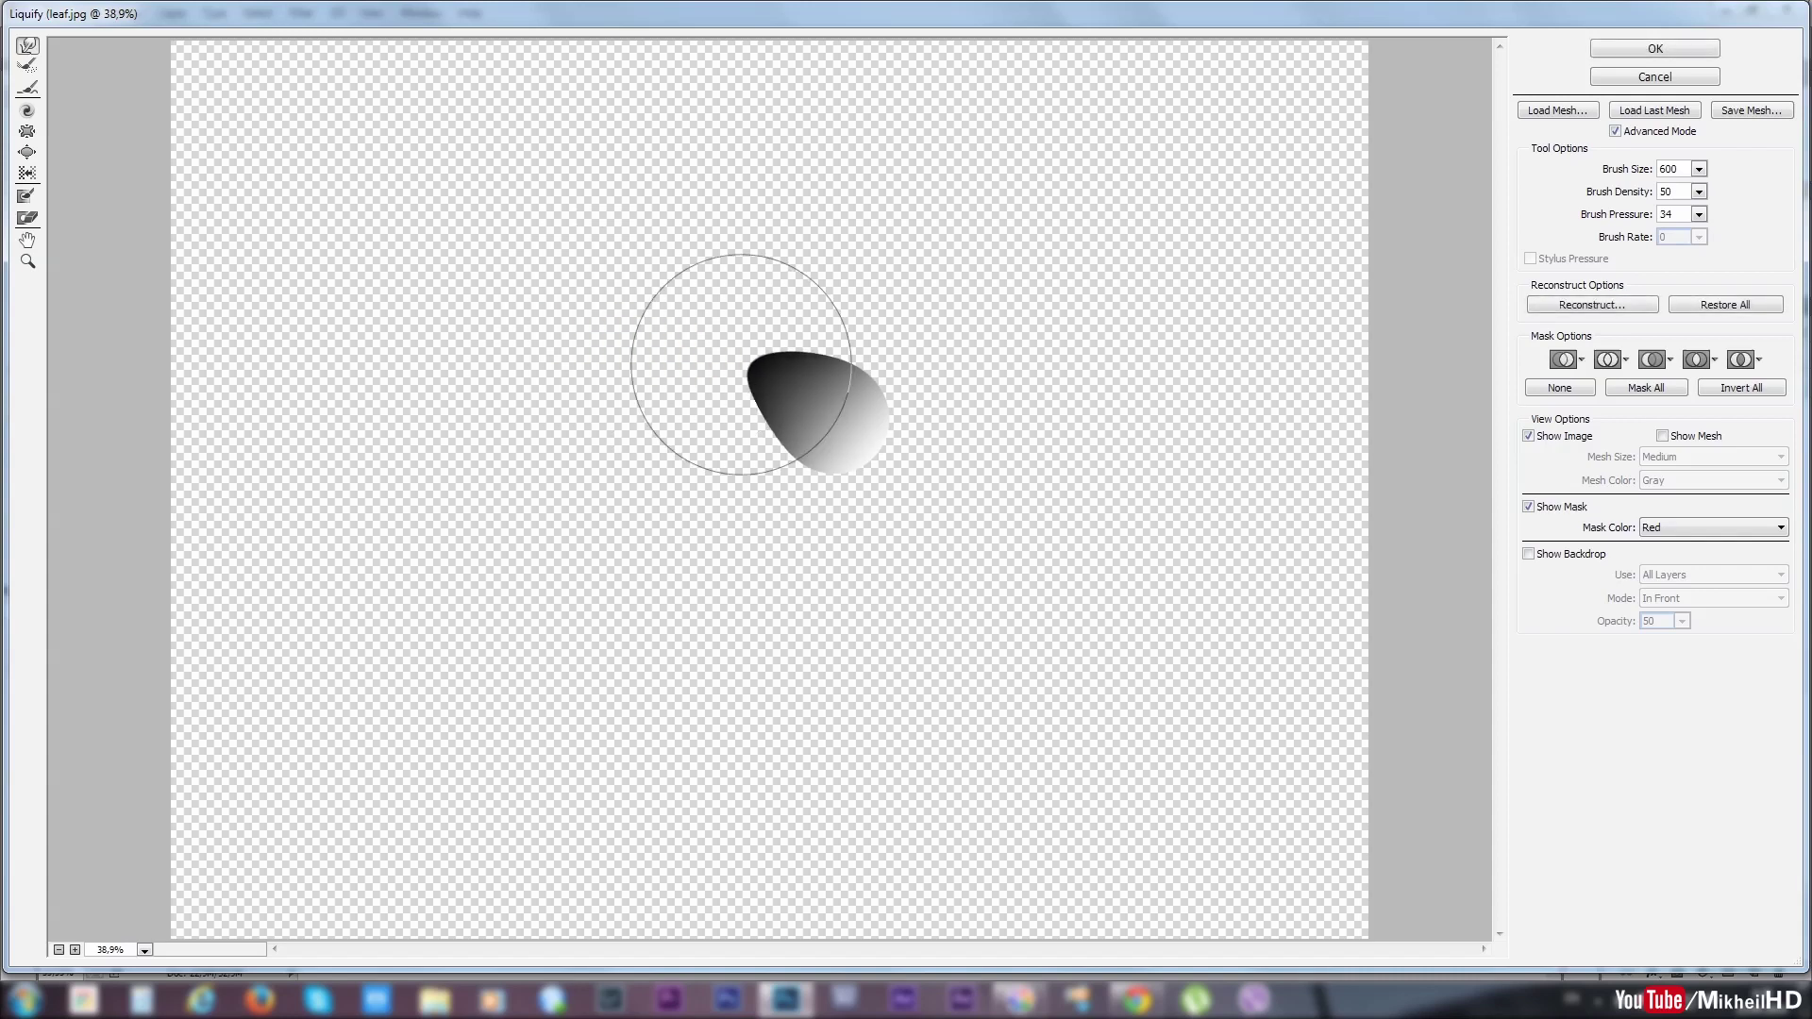
drag(727, 356, 635, 340)
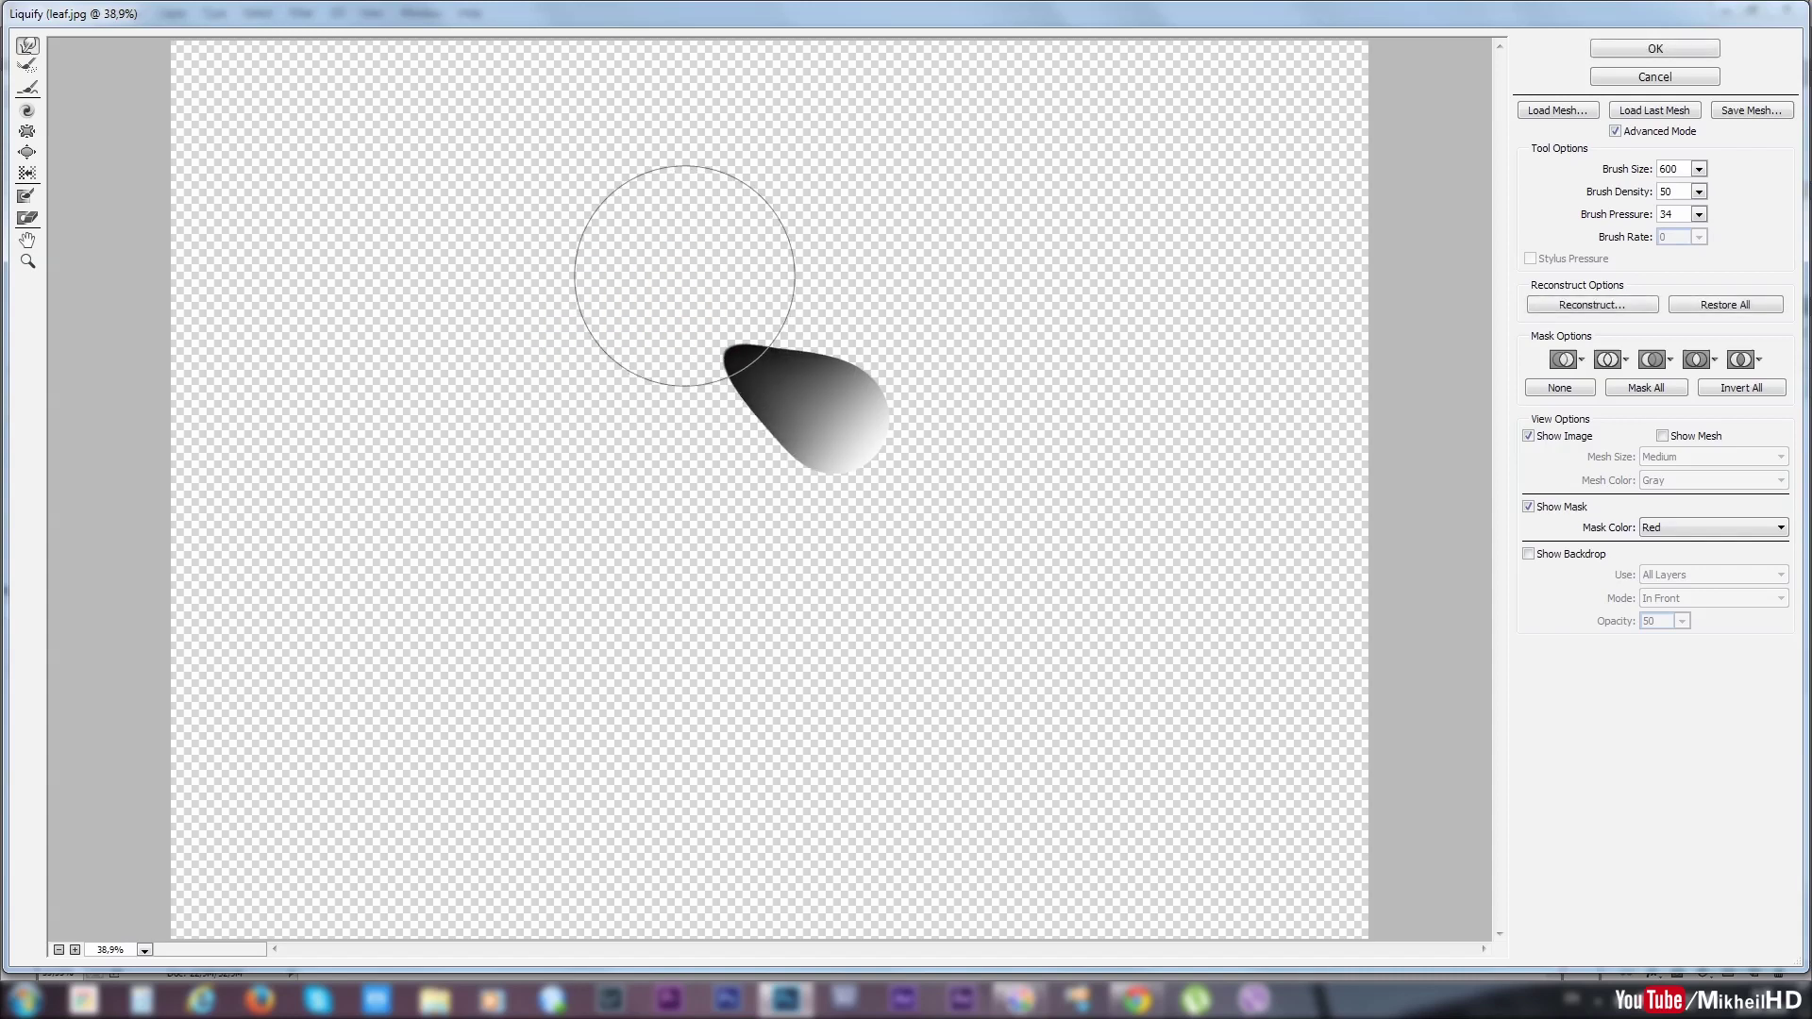
mouse_move(599, 251)
mouse_down()
mouse_move(870, 357)
mouse_move(781, 388)
mouse_up()
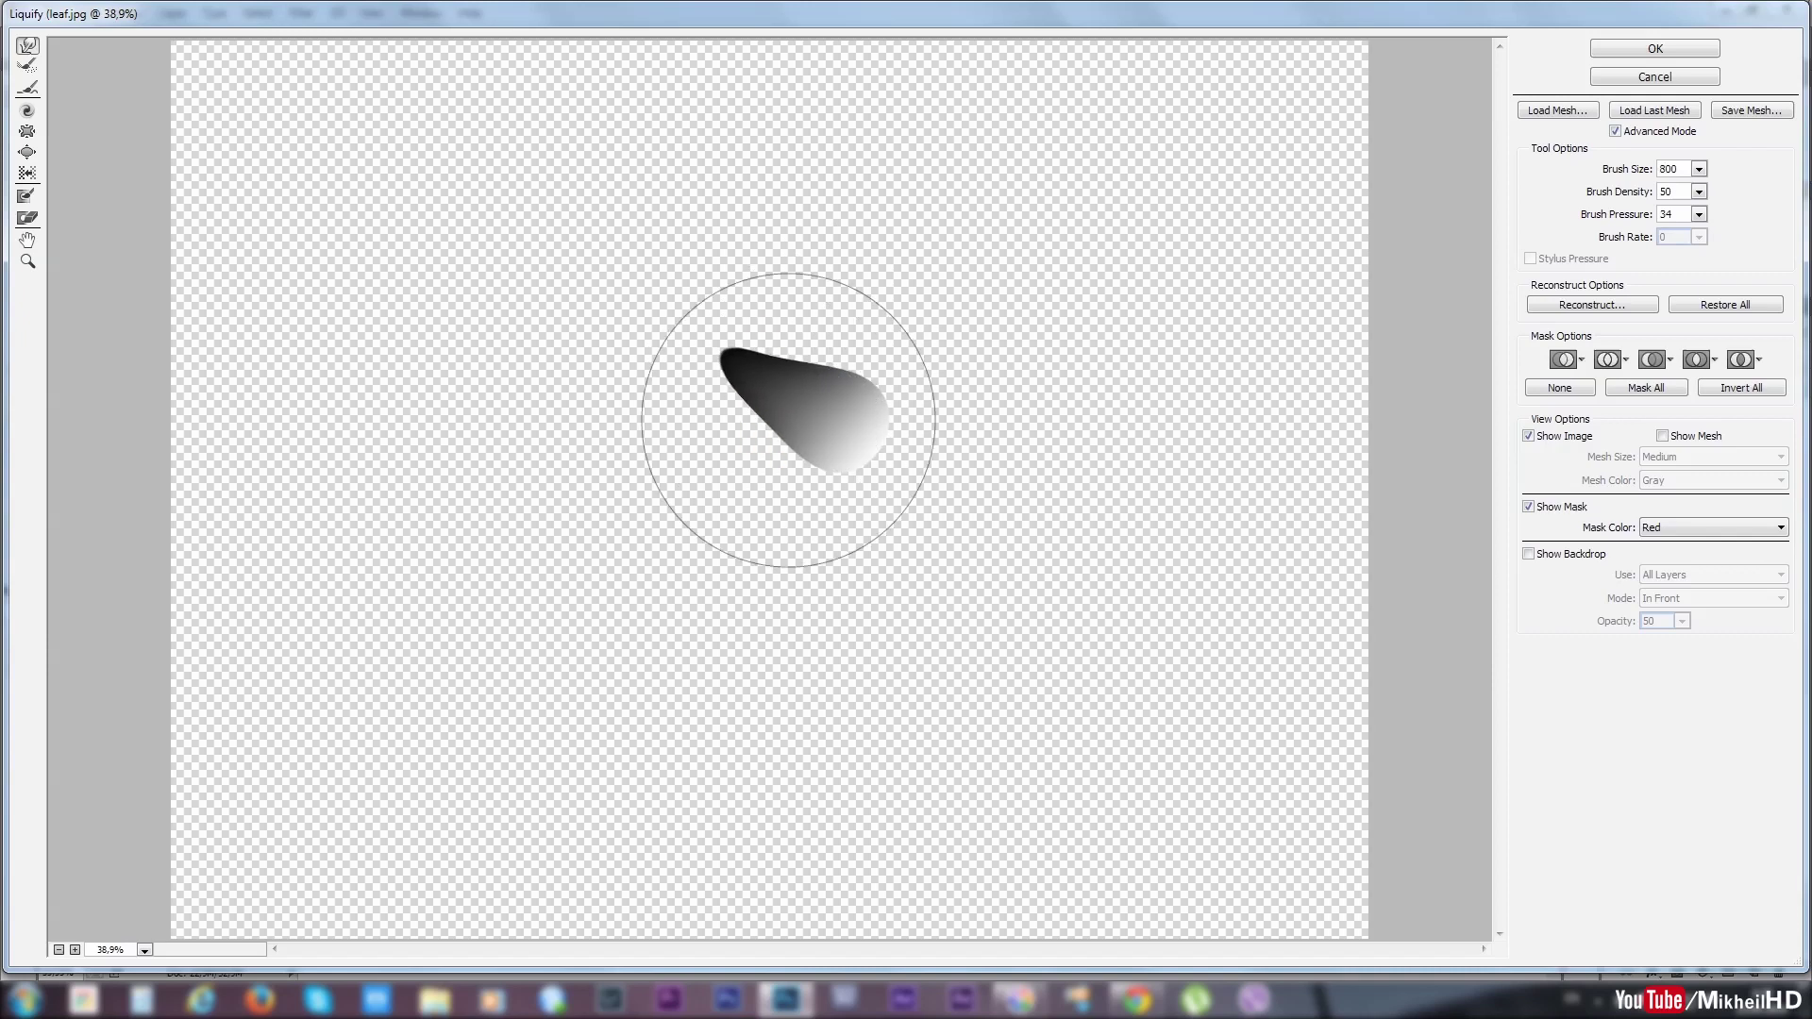
key(bracketleft)
key(bracketleft)
key(bracketleft)
key(bracketleft)
key(bracketleft)
key(bracketleft)
drag(781, 424, 743, 409)
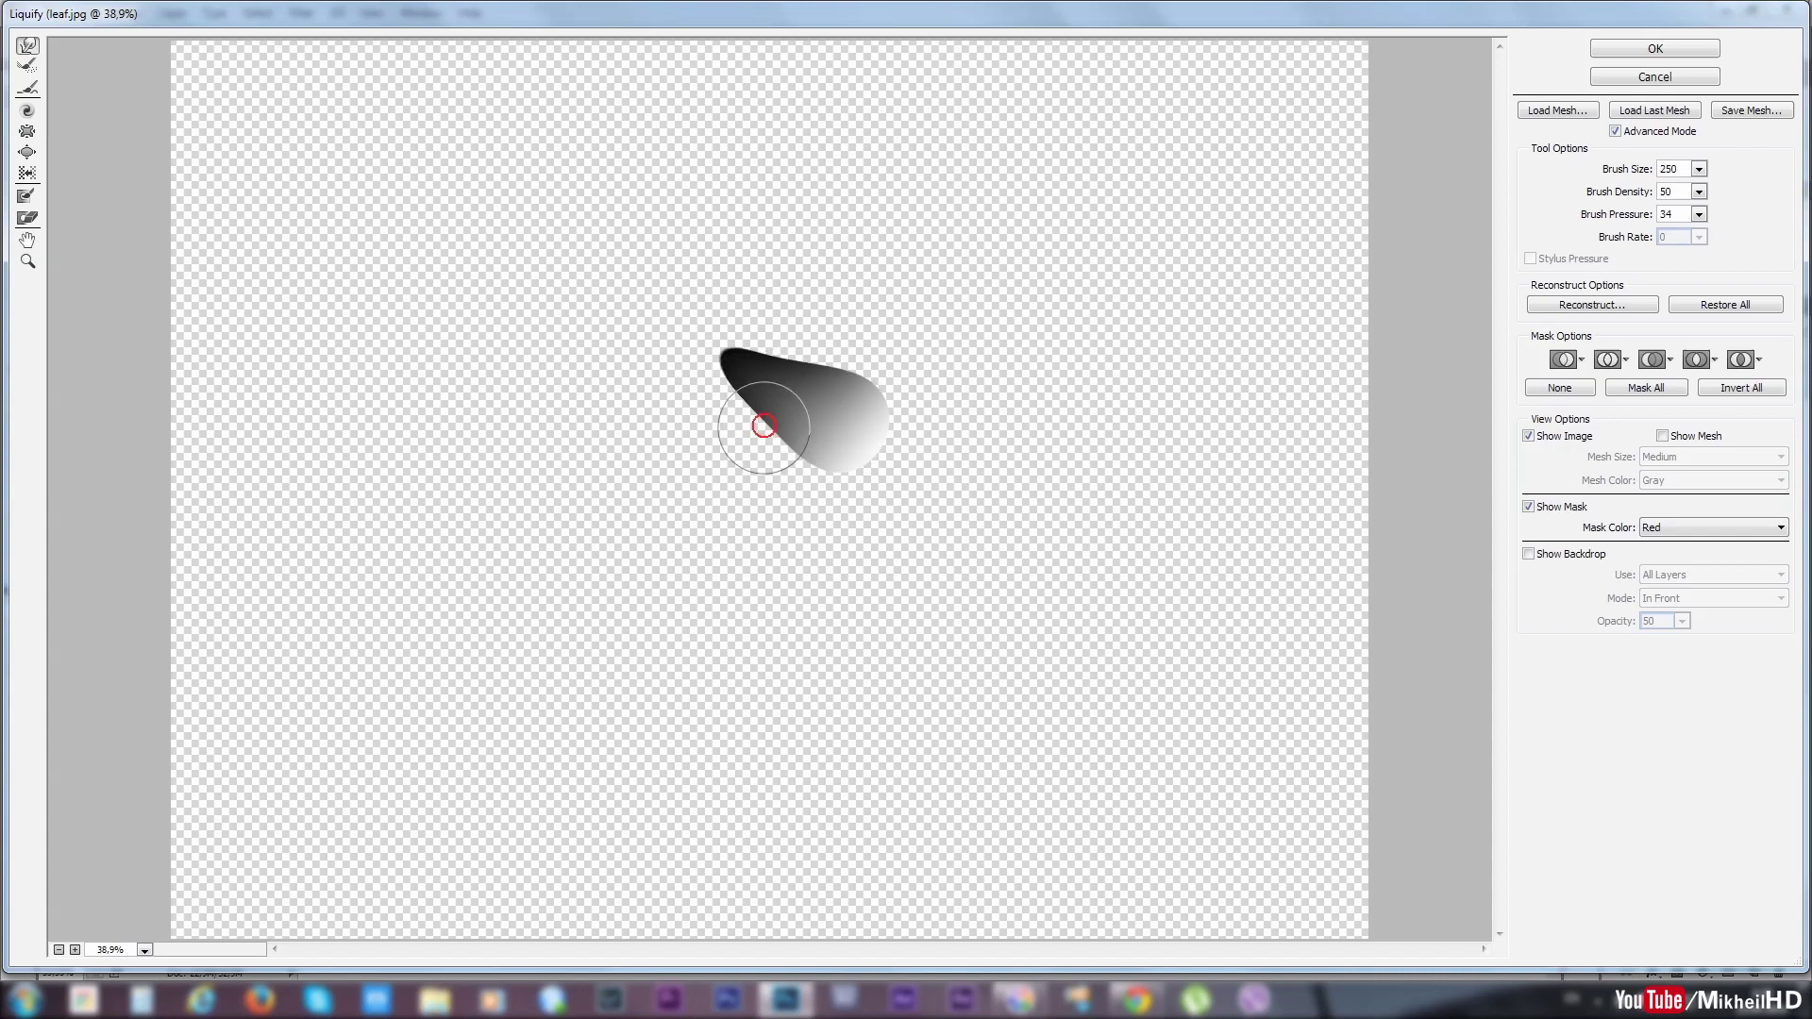
key(bracketleft)
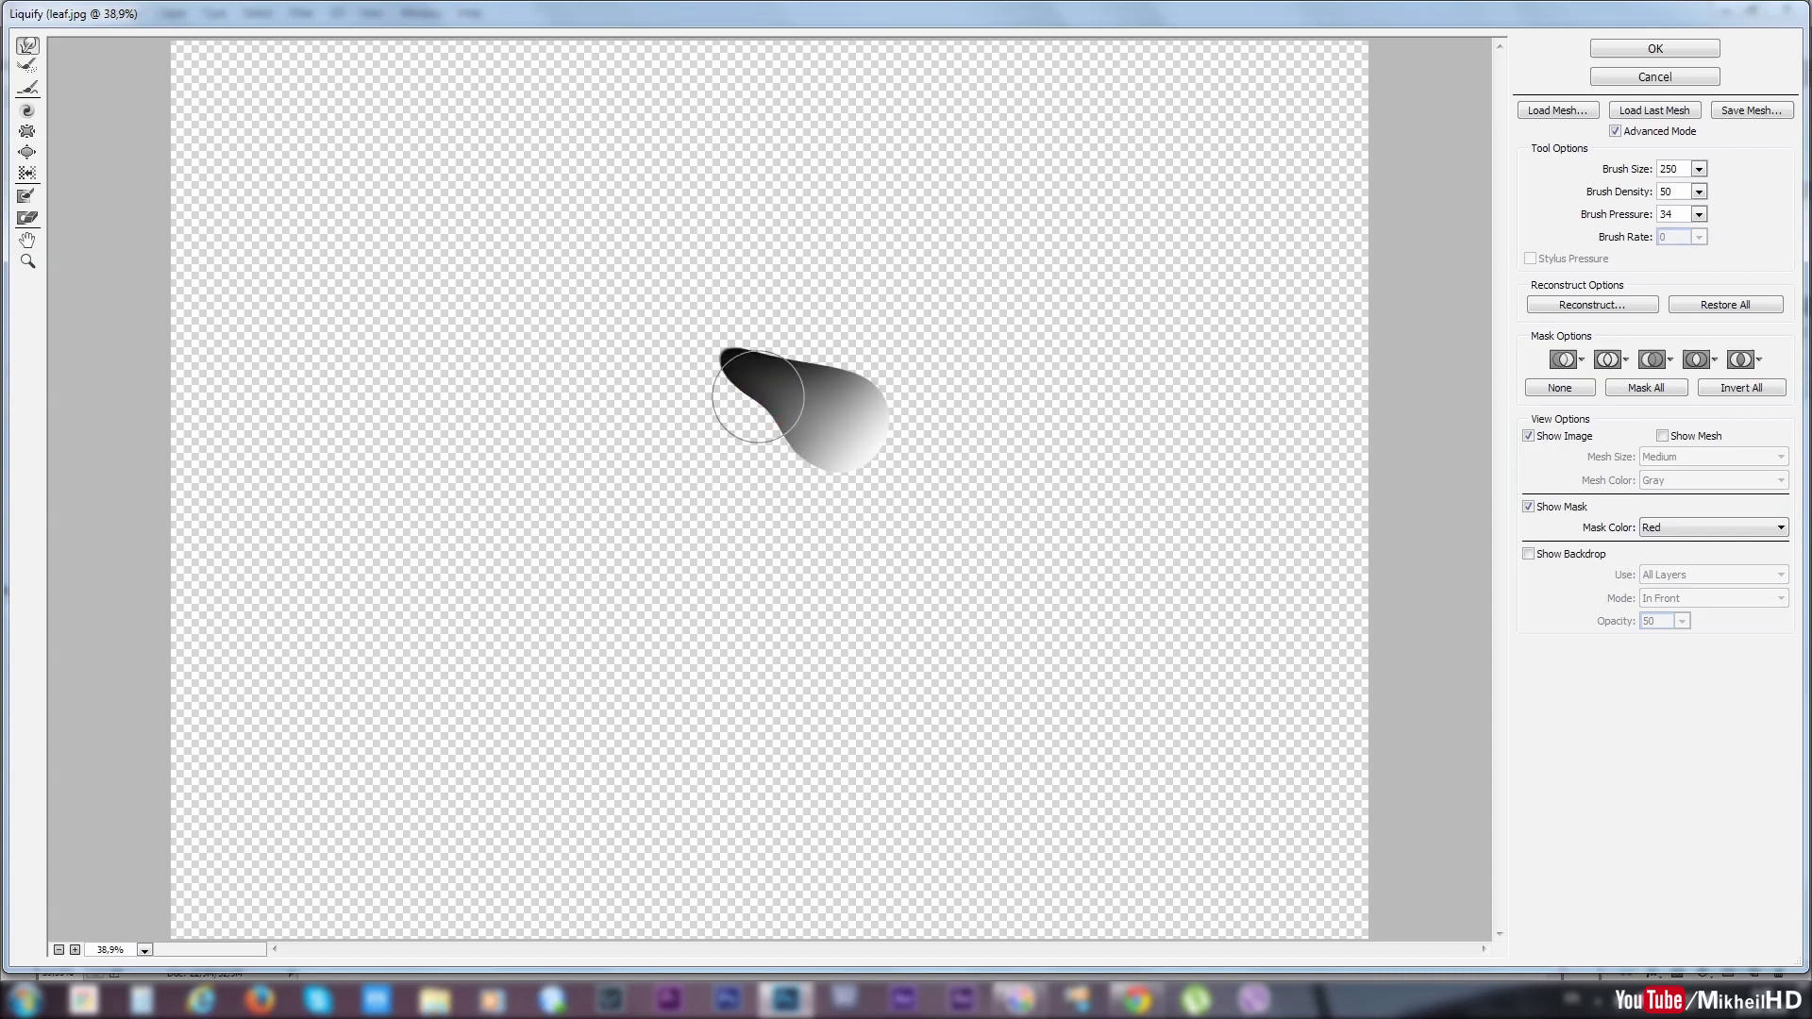
mouse_move(818, 352)
mouse_down()
mouse_move(866, 397)
mouse_move(821, 364)
mouse_move(781, 377)
mouse_move(789, 365)
mouse_move(819, 402)
mouse_move(768, 380)
mouse_move(797, 358)
mouse_move(777, 355)
mouse_move(810, 357)
mouse_up()
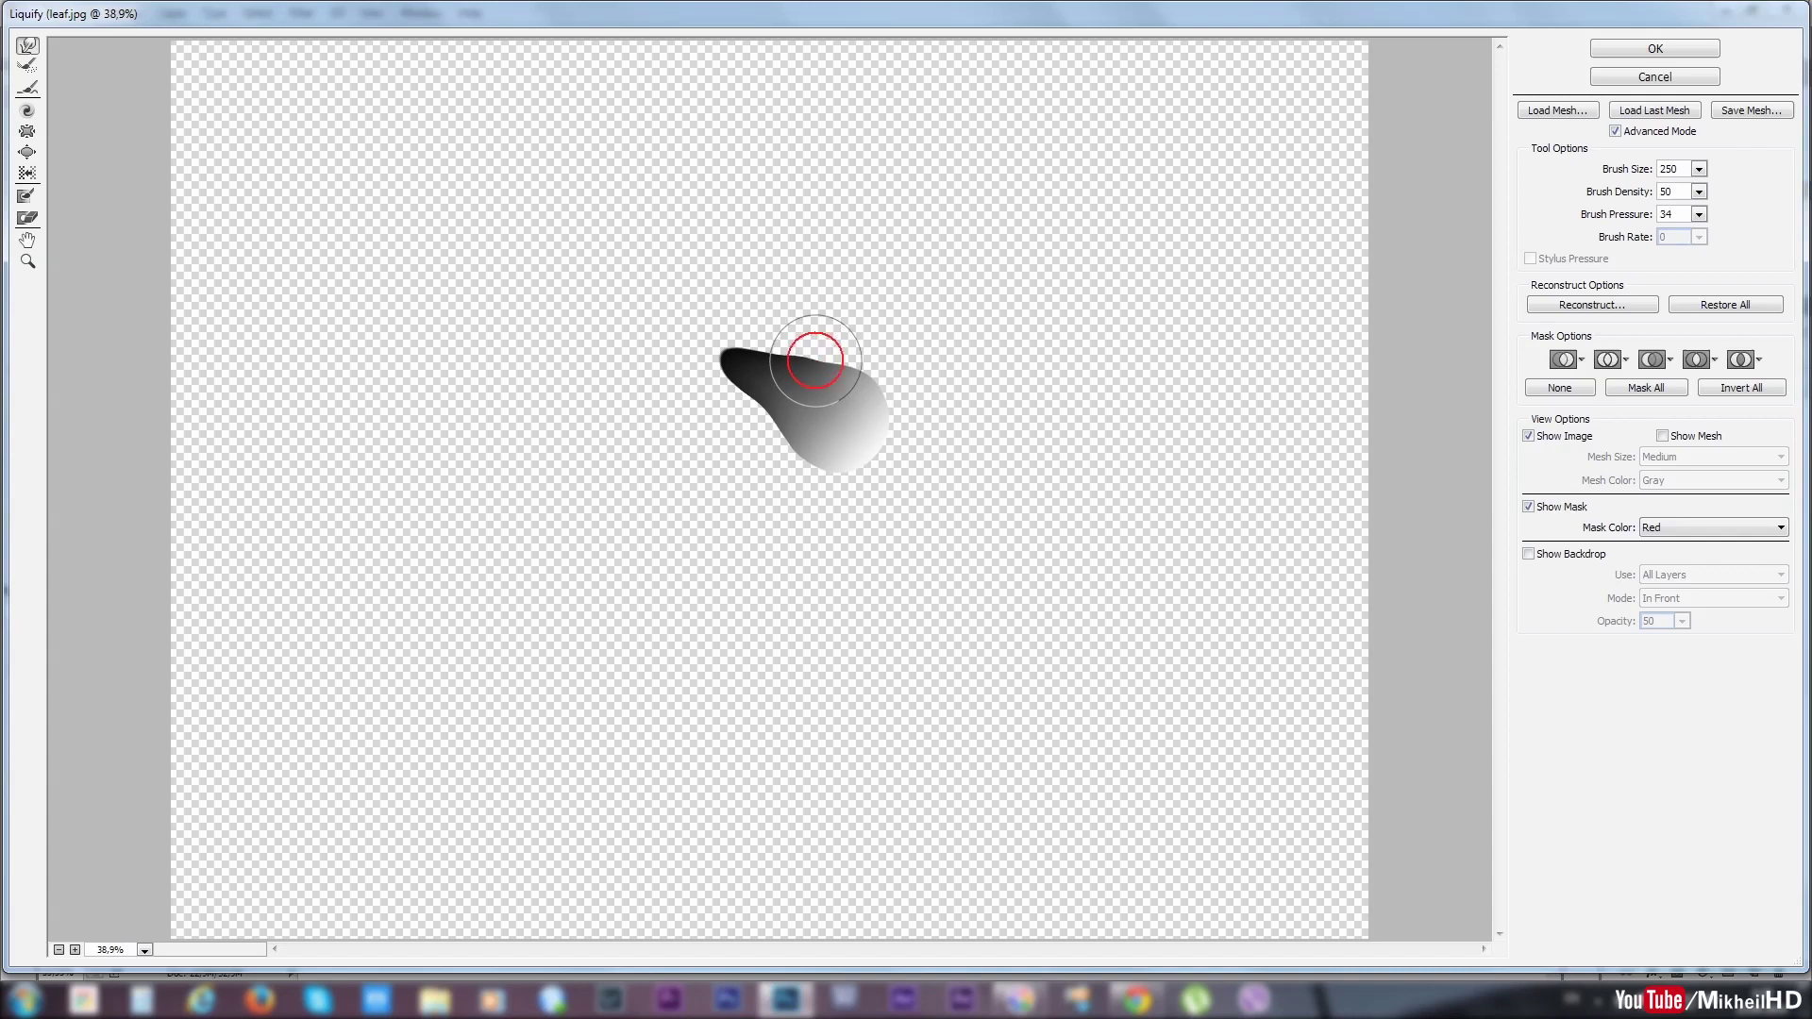
click(1664, 48)
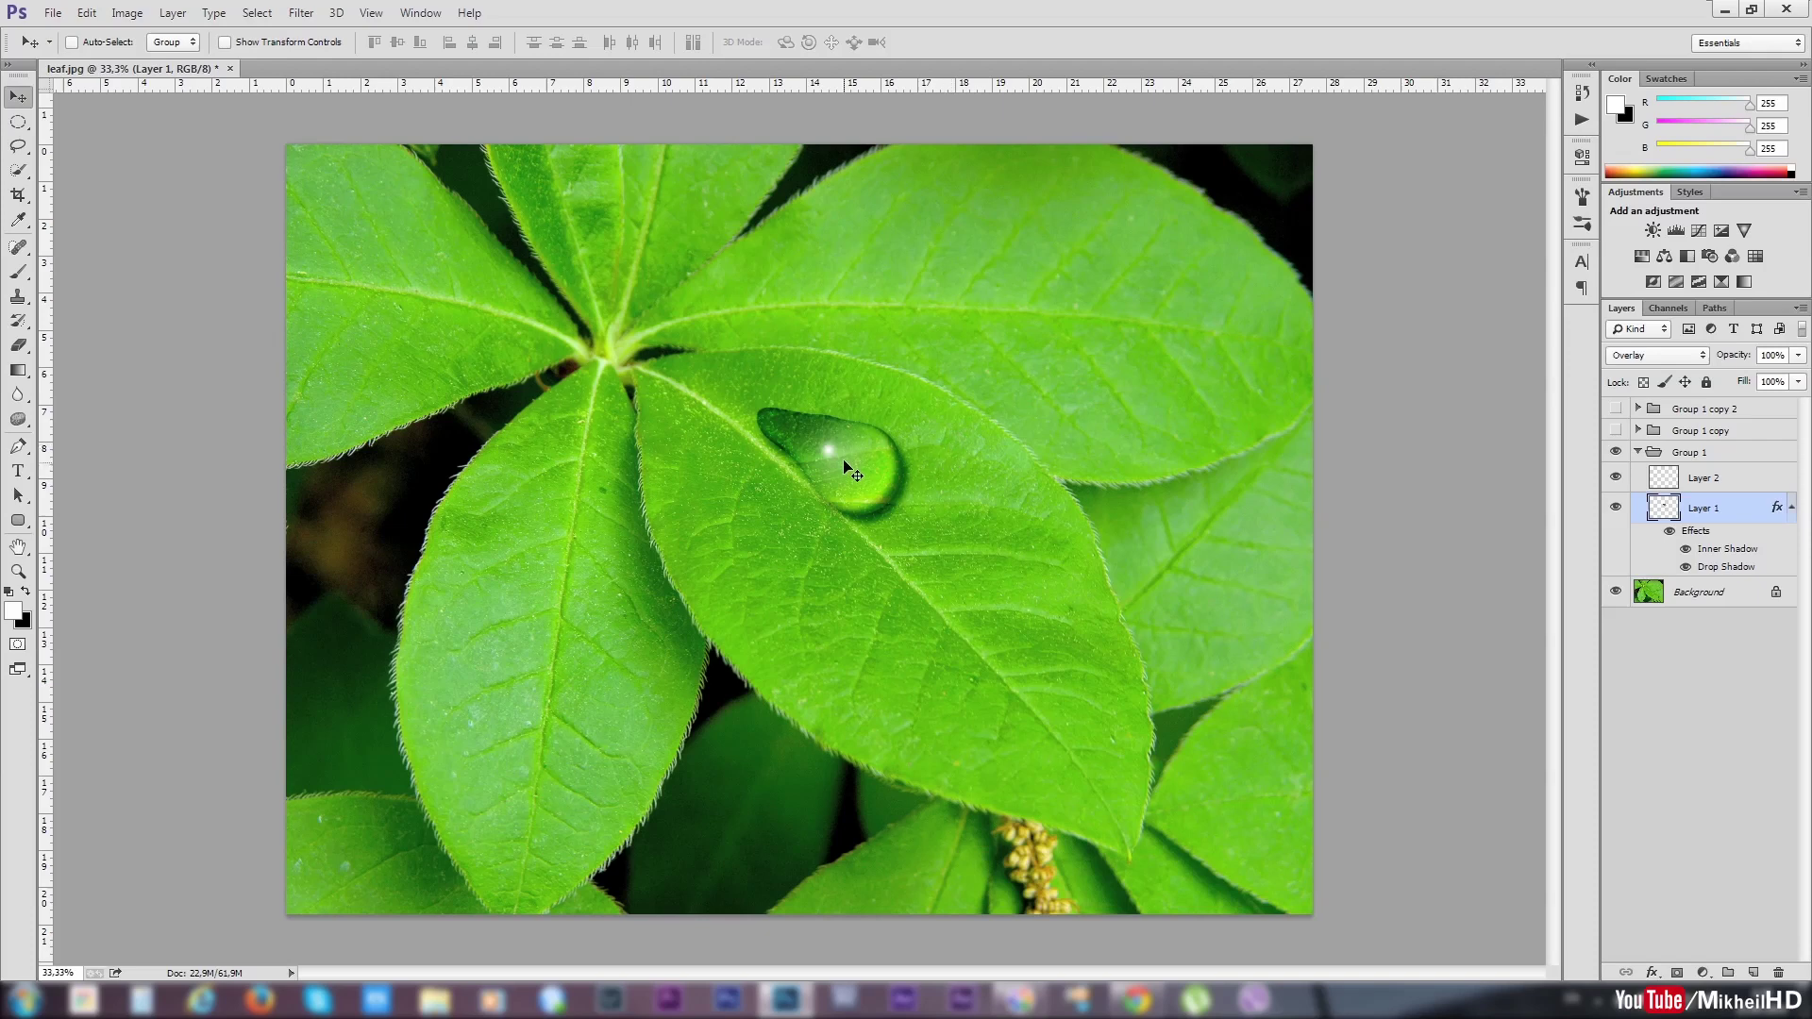
Step: Move the whole Group 1 teardrop droplet down-right on the leaf
drag(858, 467, 974, 547)
key(ctrl+z)
click(1677, 445)
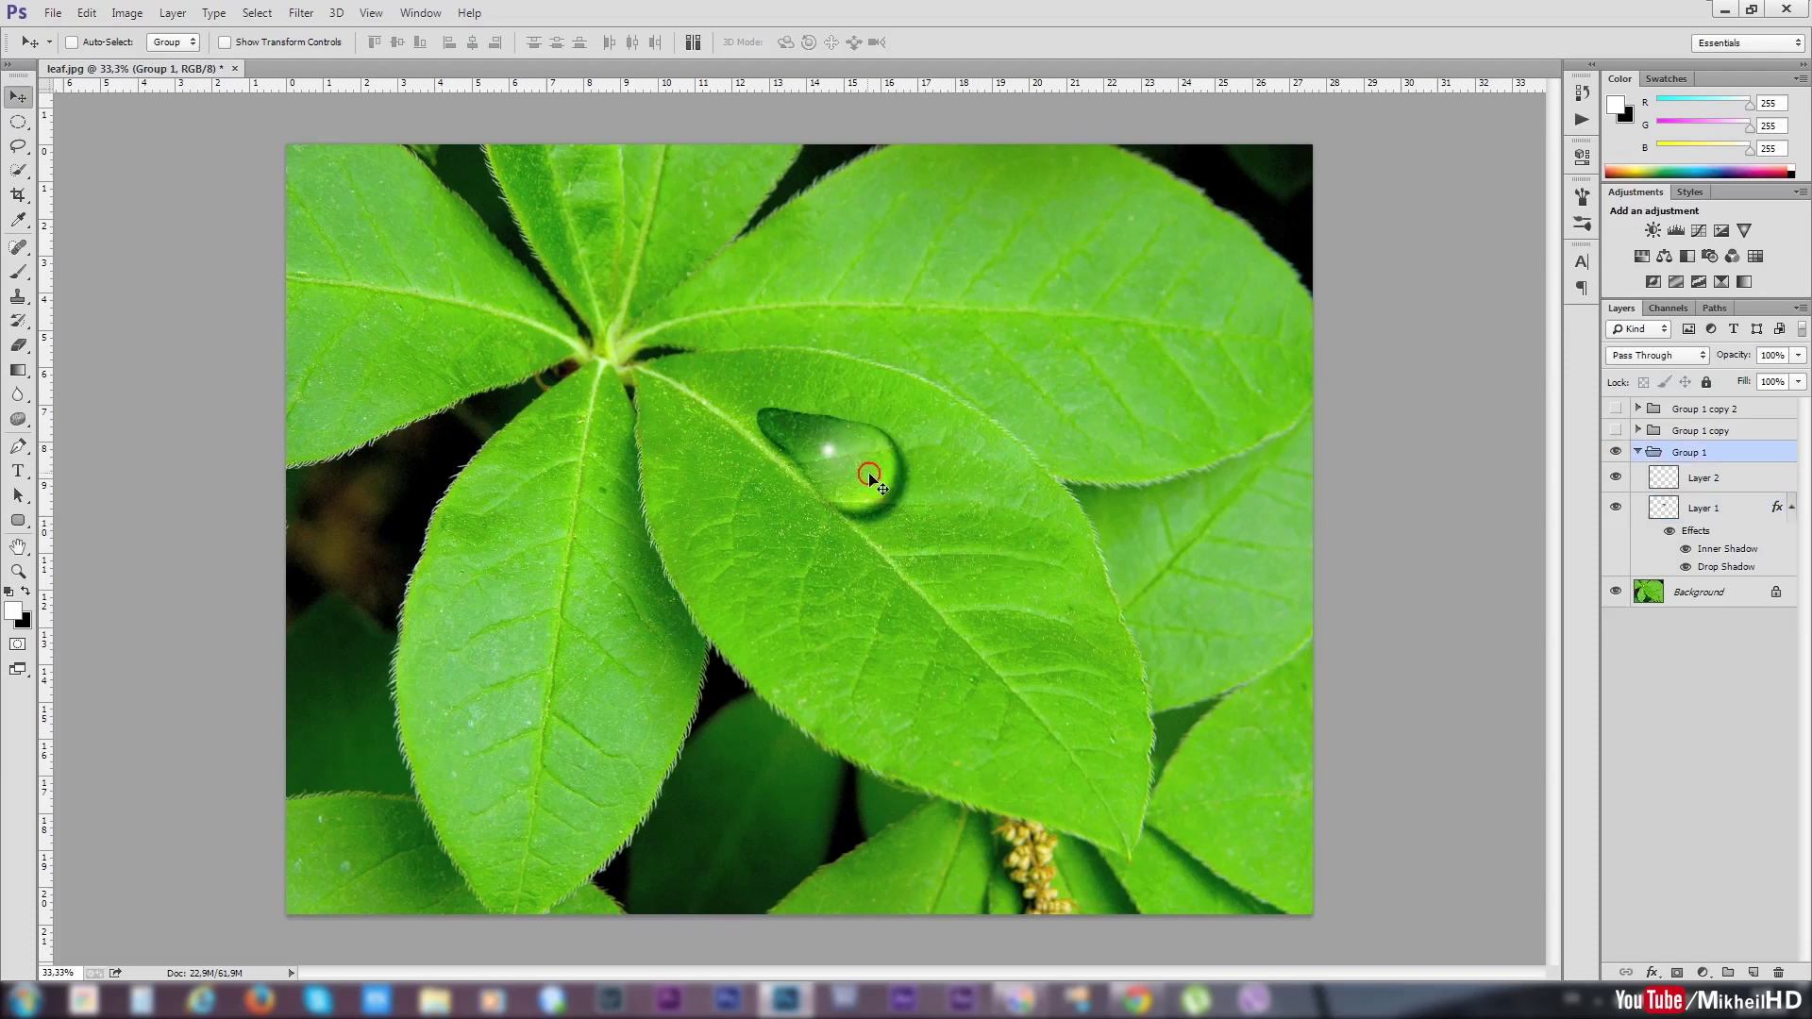
mouse_move(862, 472)
mouse_down()
mouse_move(1042, 612)
mouse_move(1002, 556)
mouse_up()
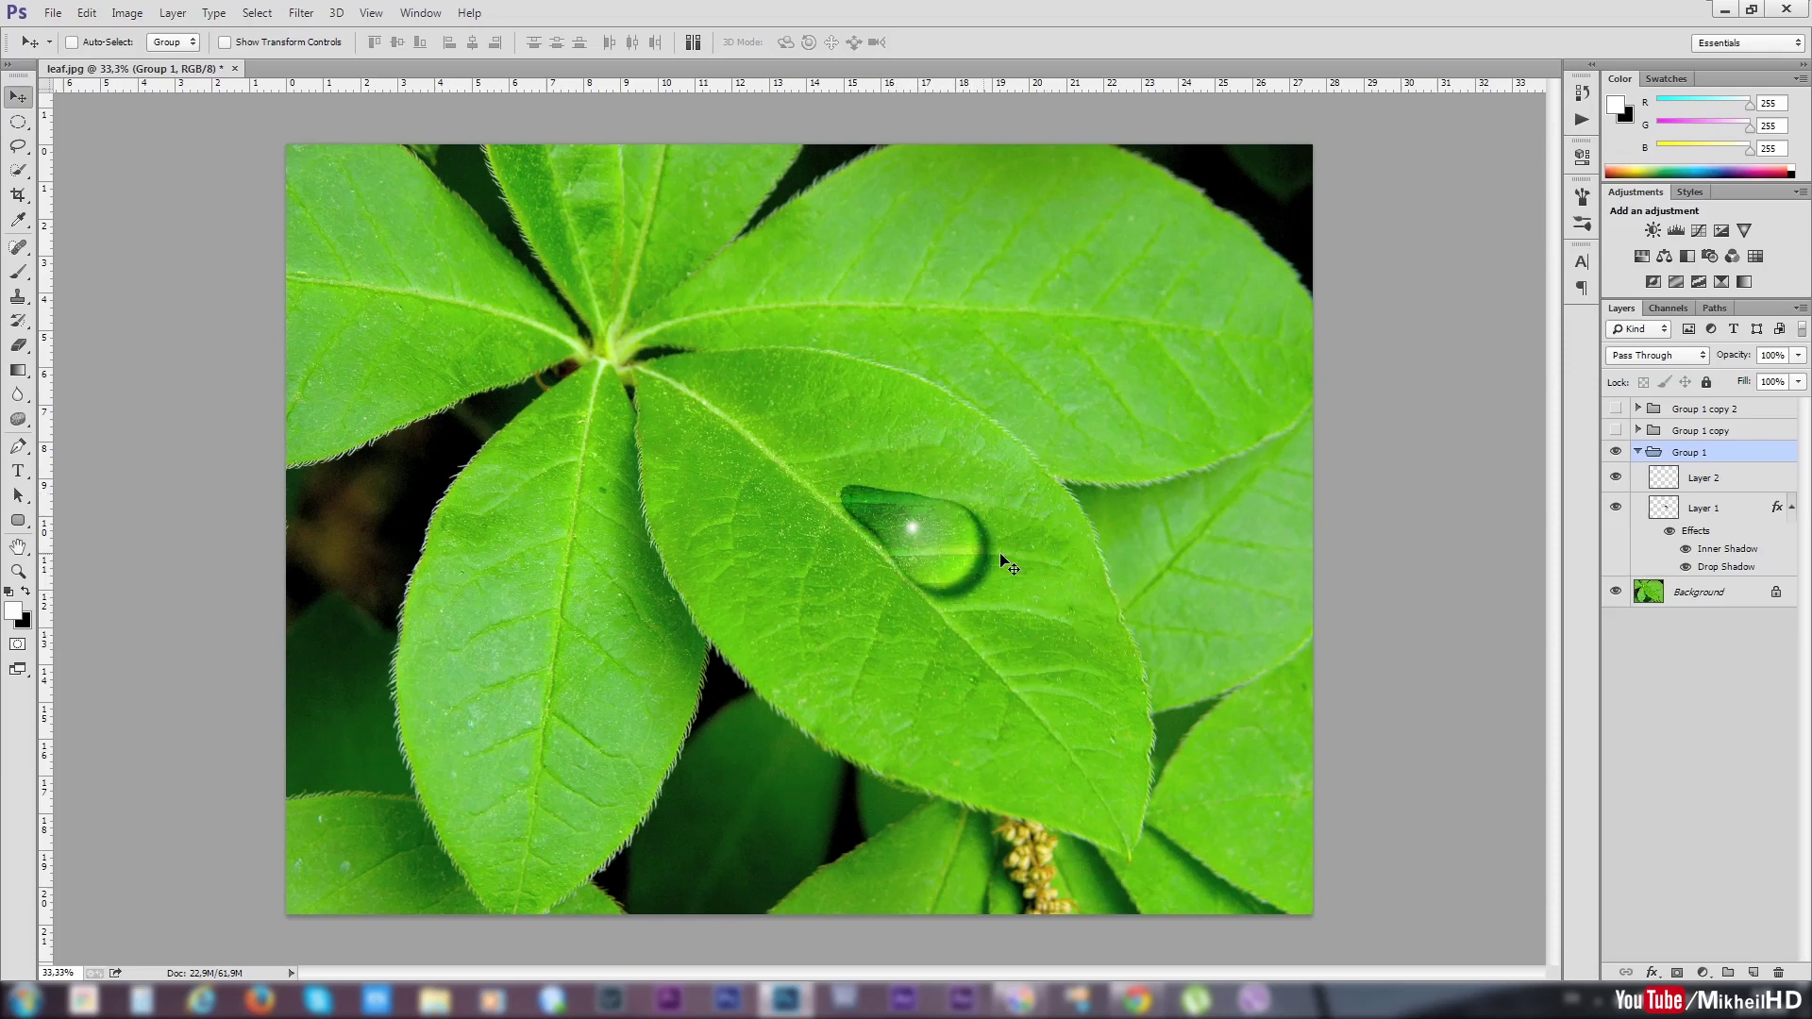
Step: Shift the Layer 2 highlight up toward the teardrop's rounded end, then collapse Group 1
click(1664, 478)
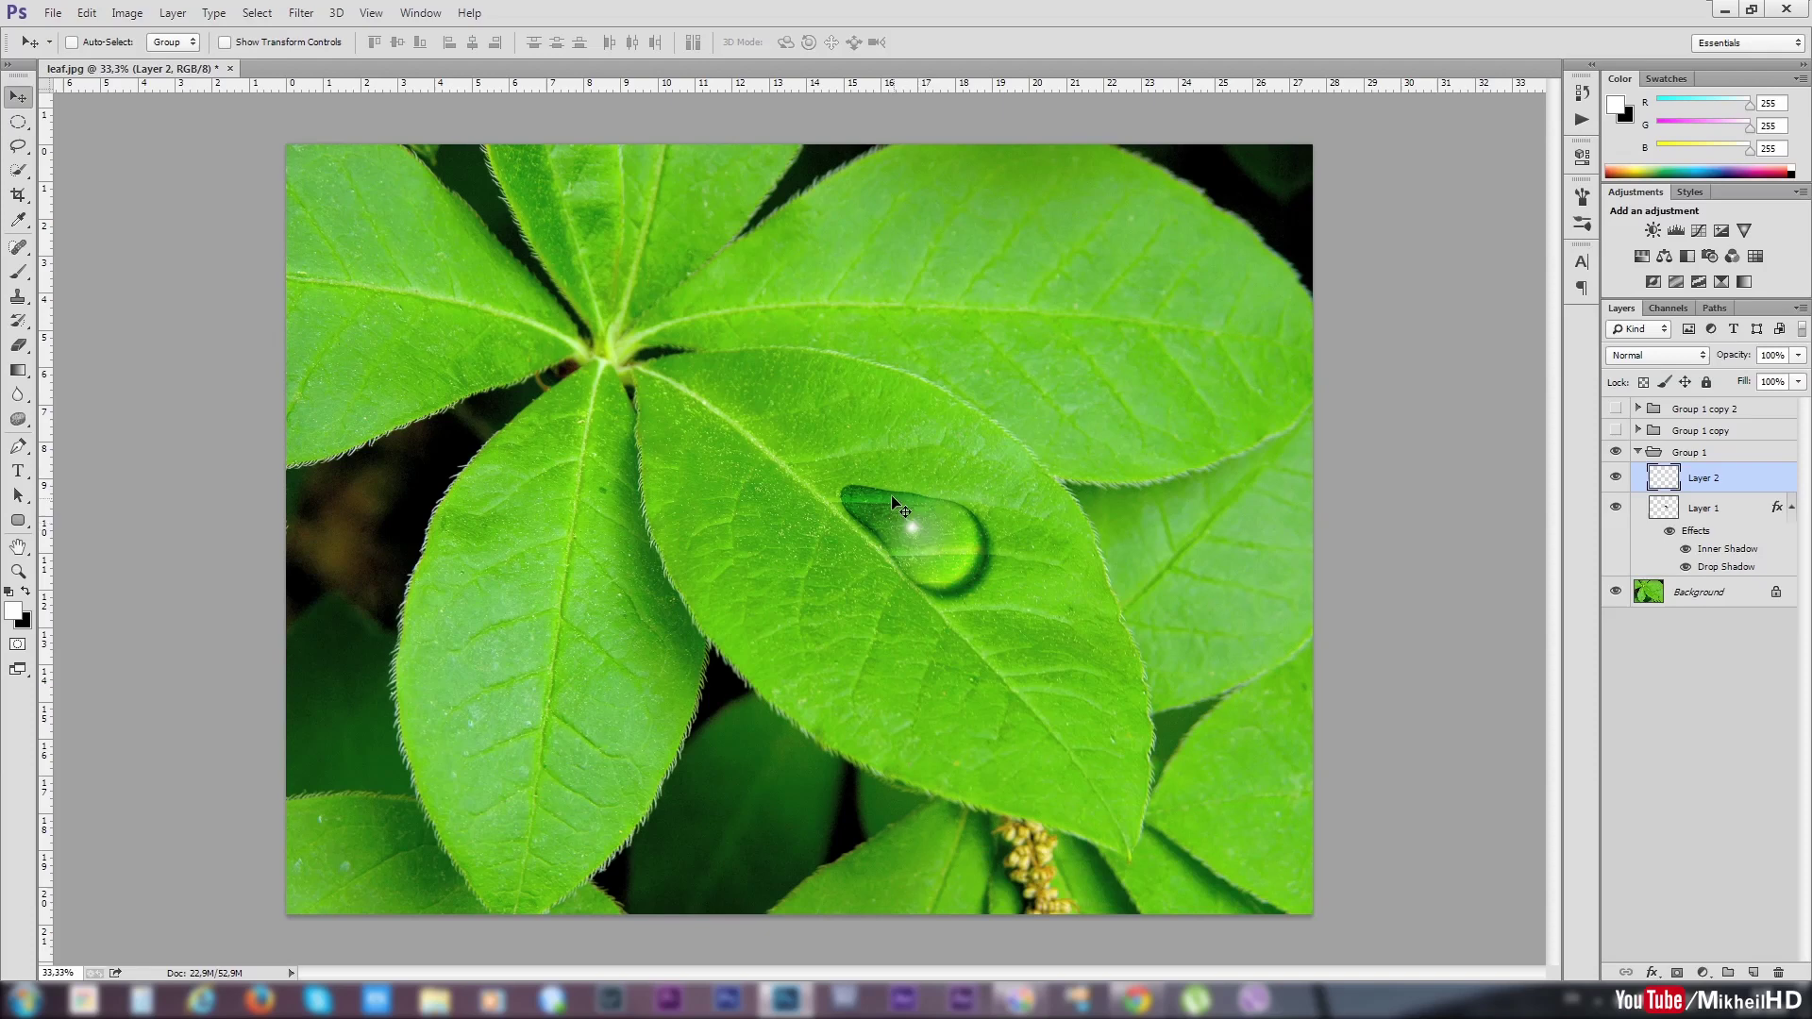
click(1681, 507)
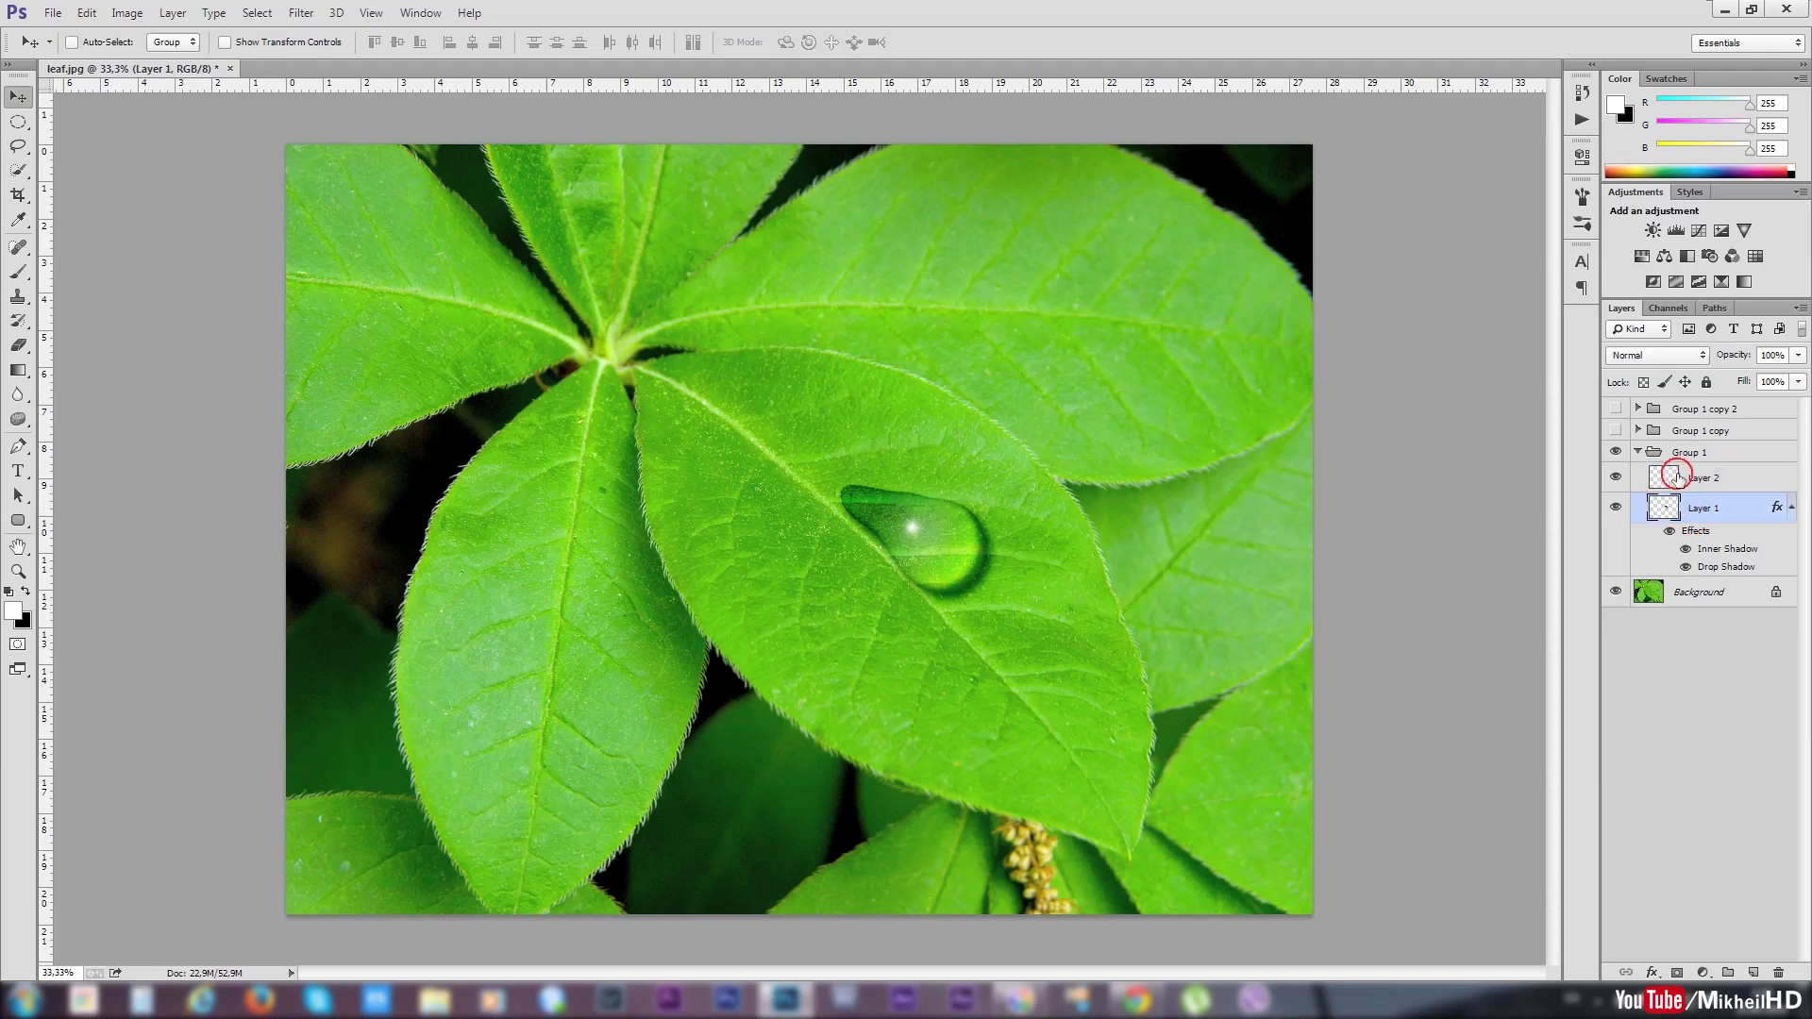
mouse_move(928, 551)
mouse_down()
mouse_move(910, 532)
mouse_move(977, 565)
mouse_up()
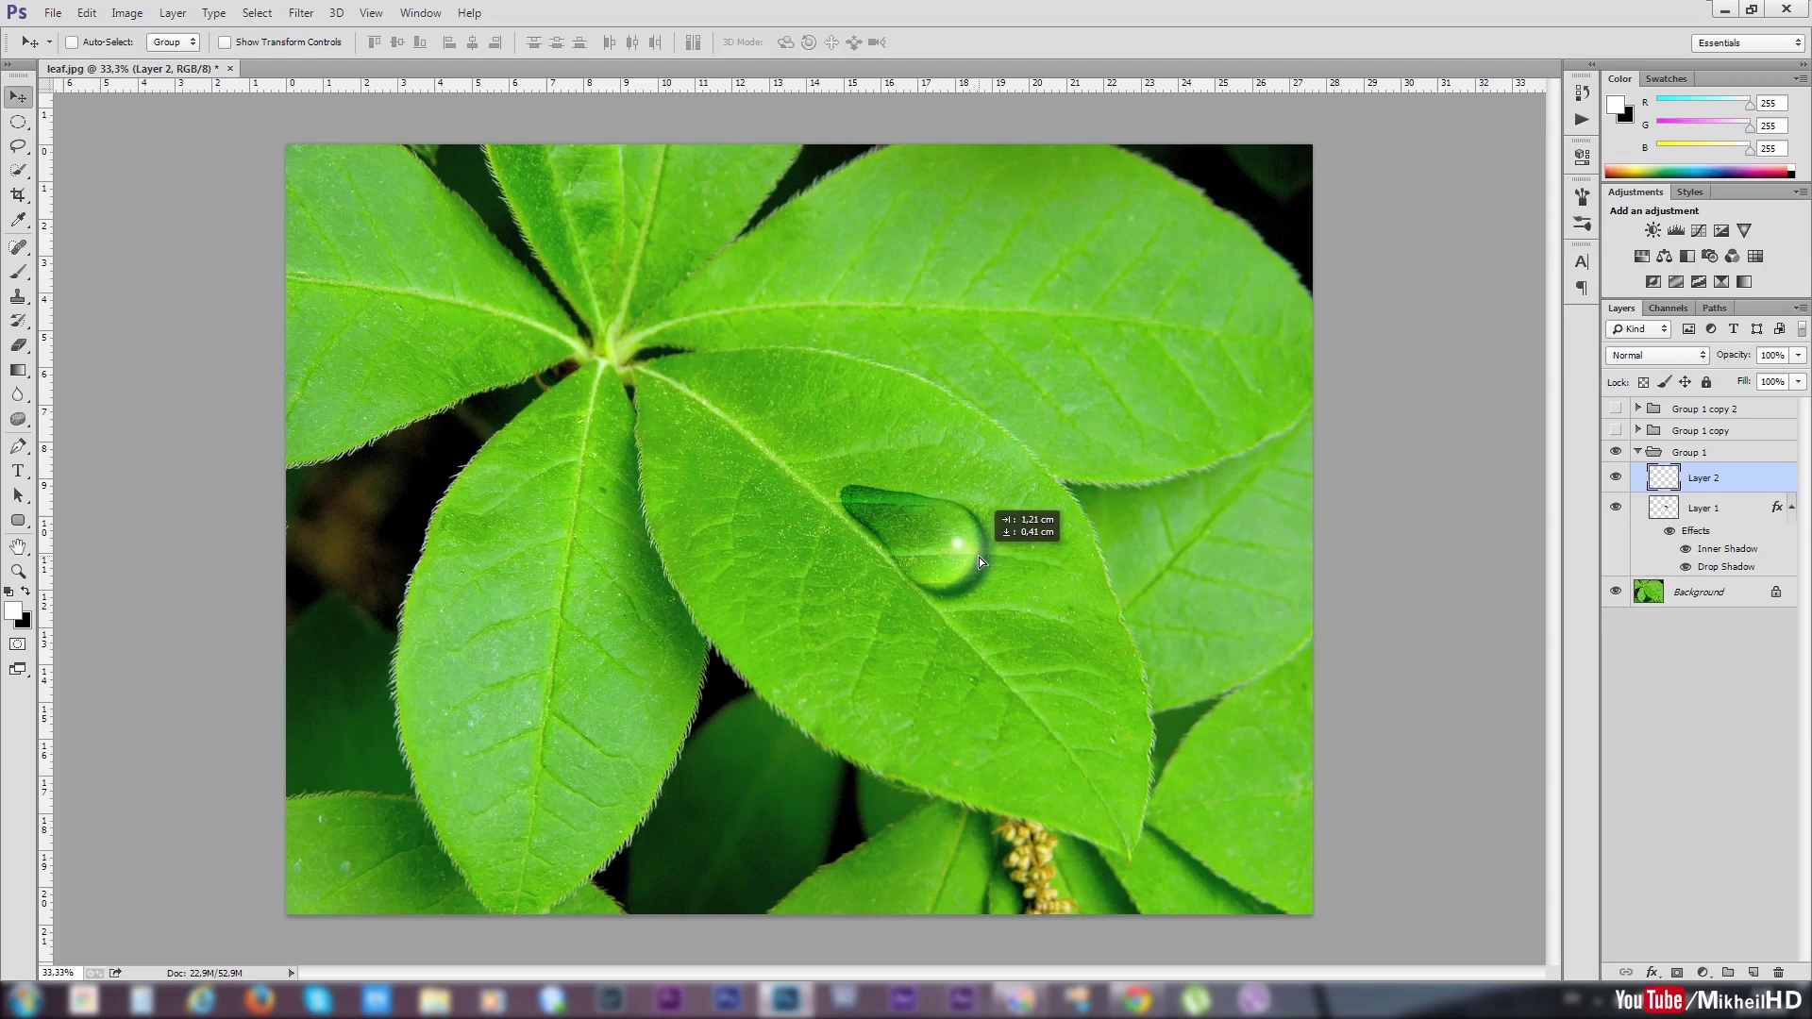
drag(977, 563, 974, 546)
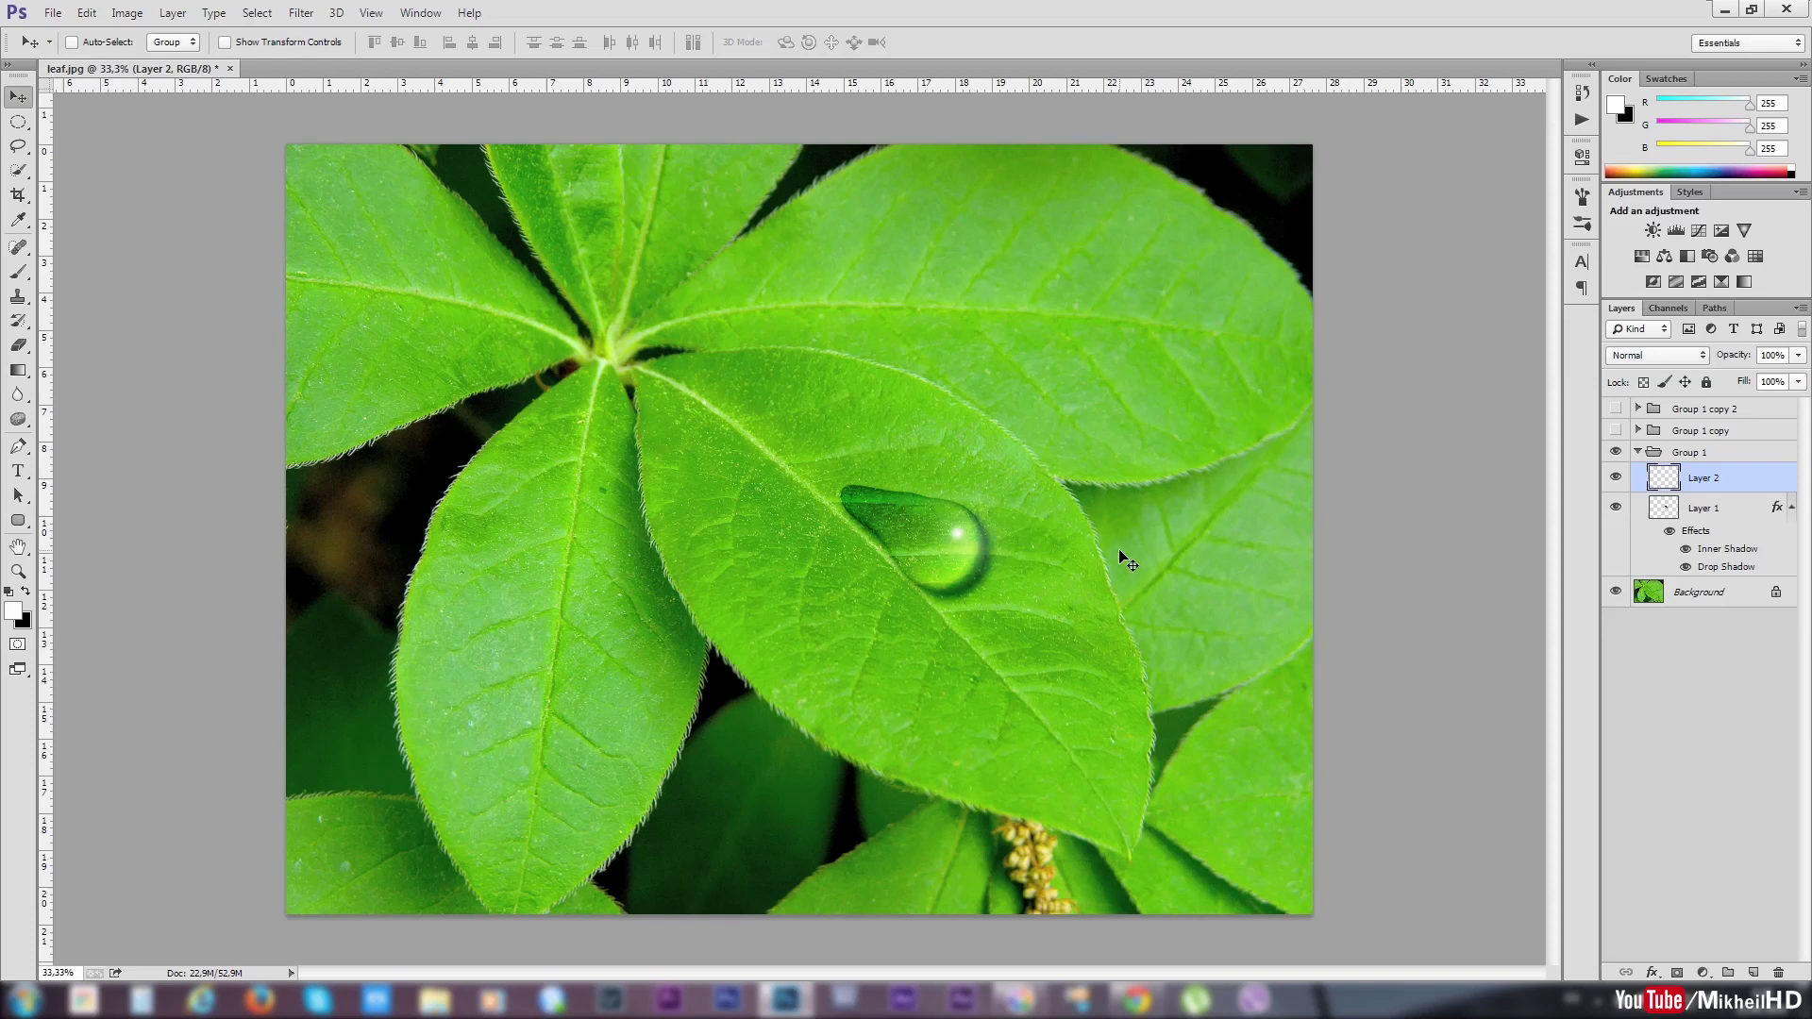
click(1642, 453)
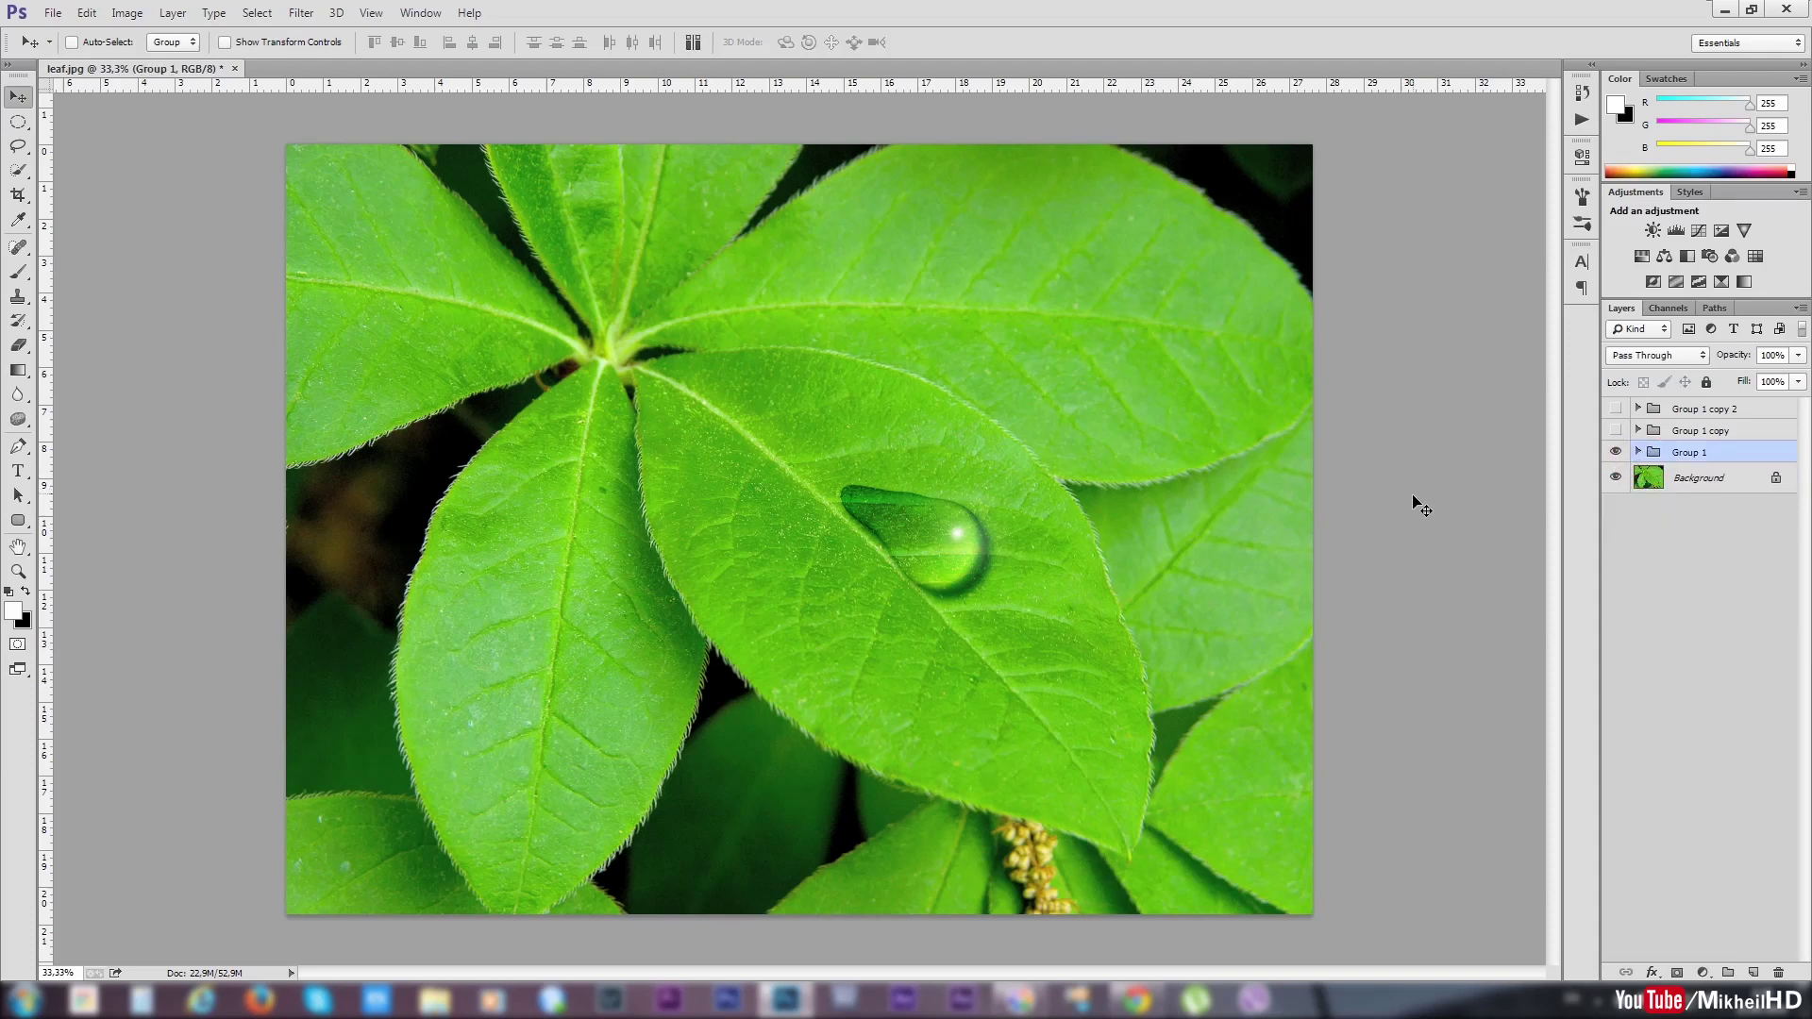
Step: Scale the teardrop to about 66% and move it lower on the leaf
key(ctrl+t)
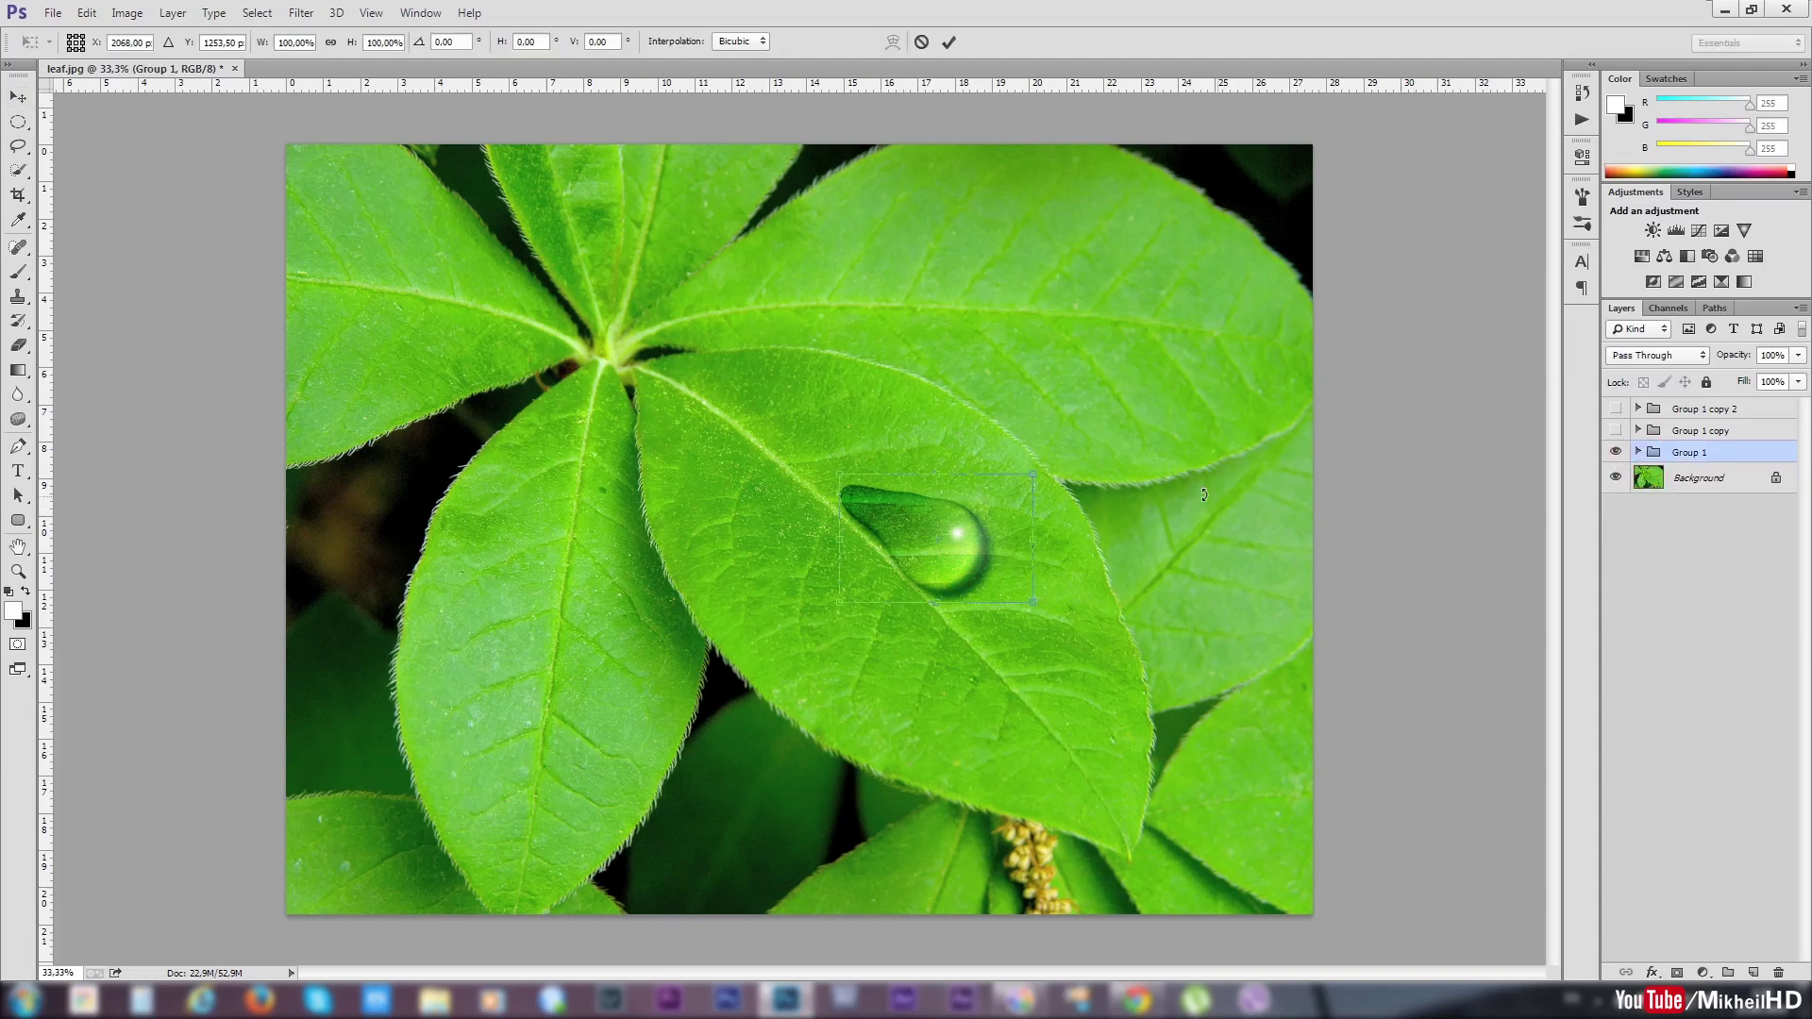
drag(1033, 476, 960, 511)
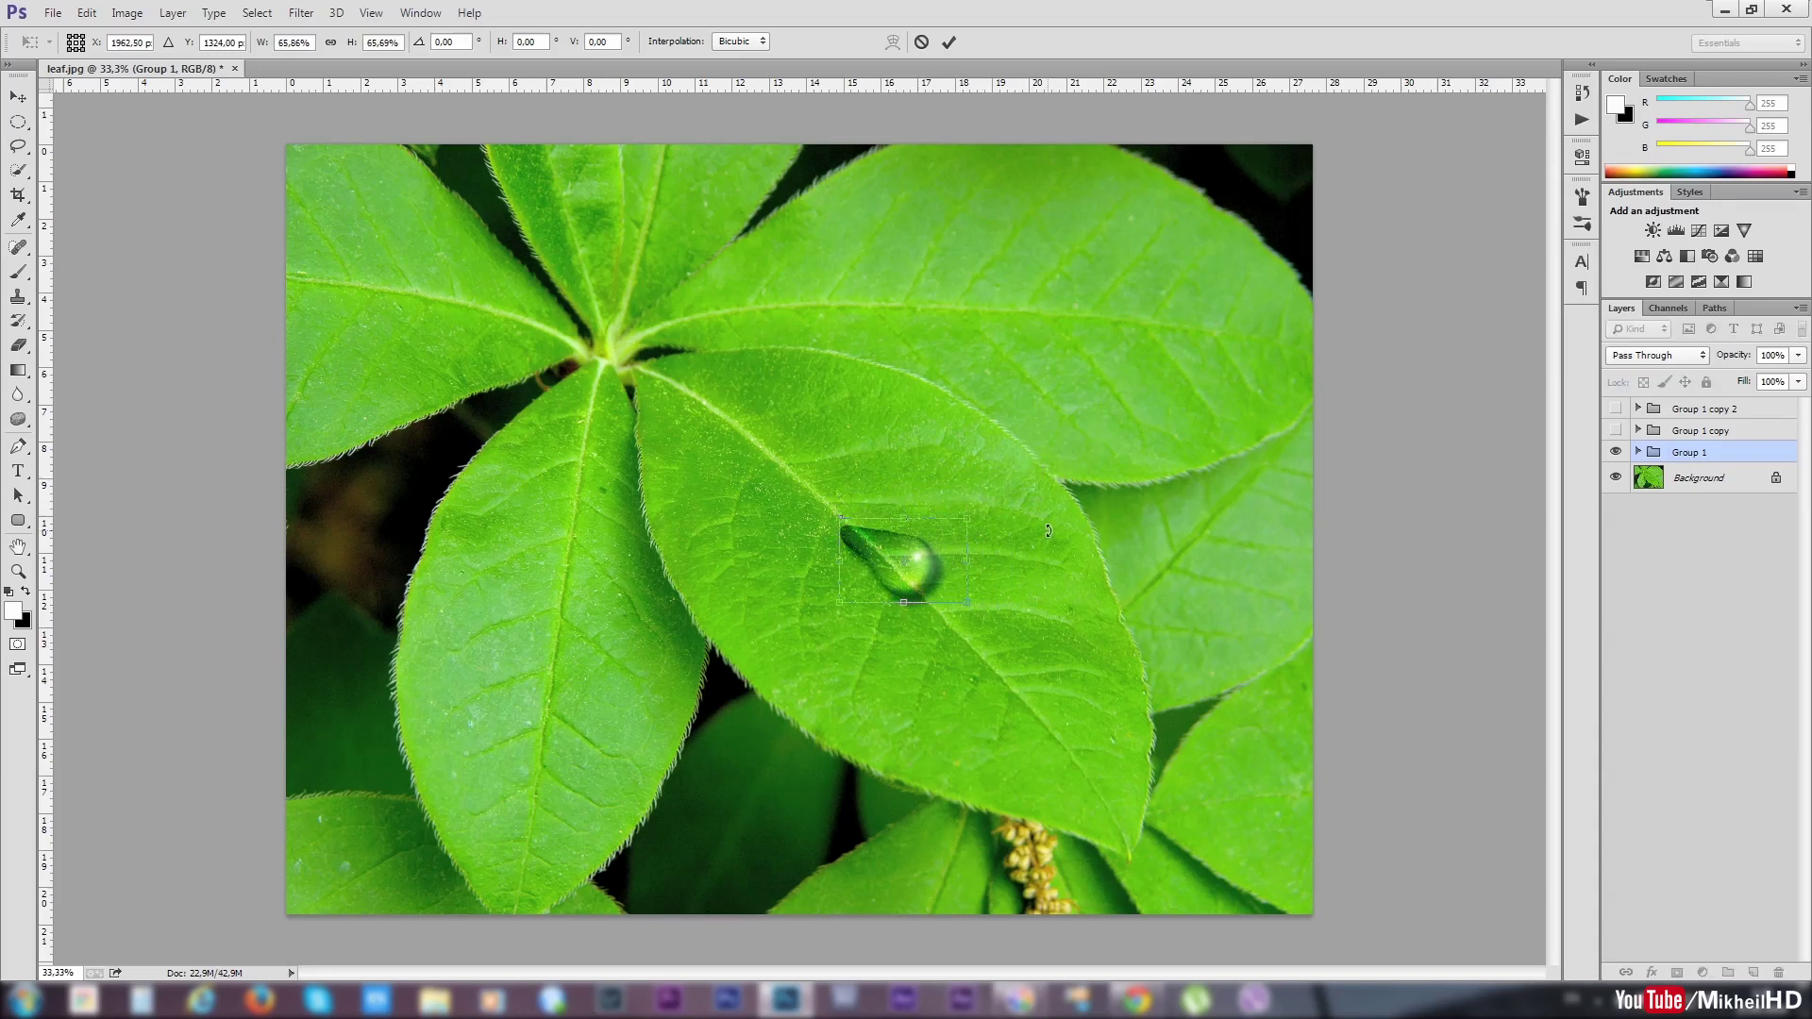
key(Return)
mouse_move(893, 570)
mouse_down()
mouse_move(968, 575)
mouse_move(815, 467)
mouse_move(966, 568)
mouse_move(1031, 649)
mouse_move(1027, 678)
mouse_up()
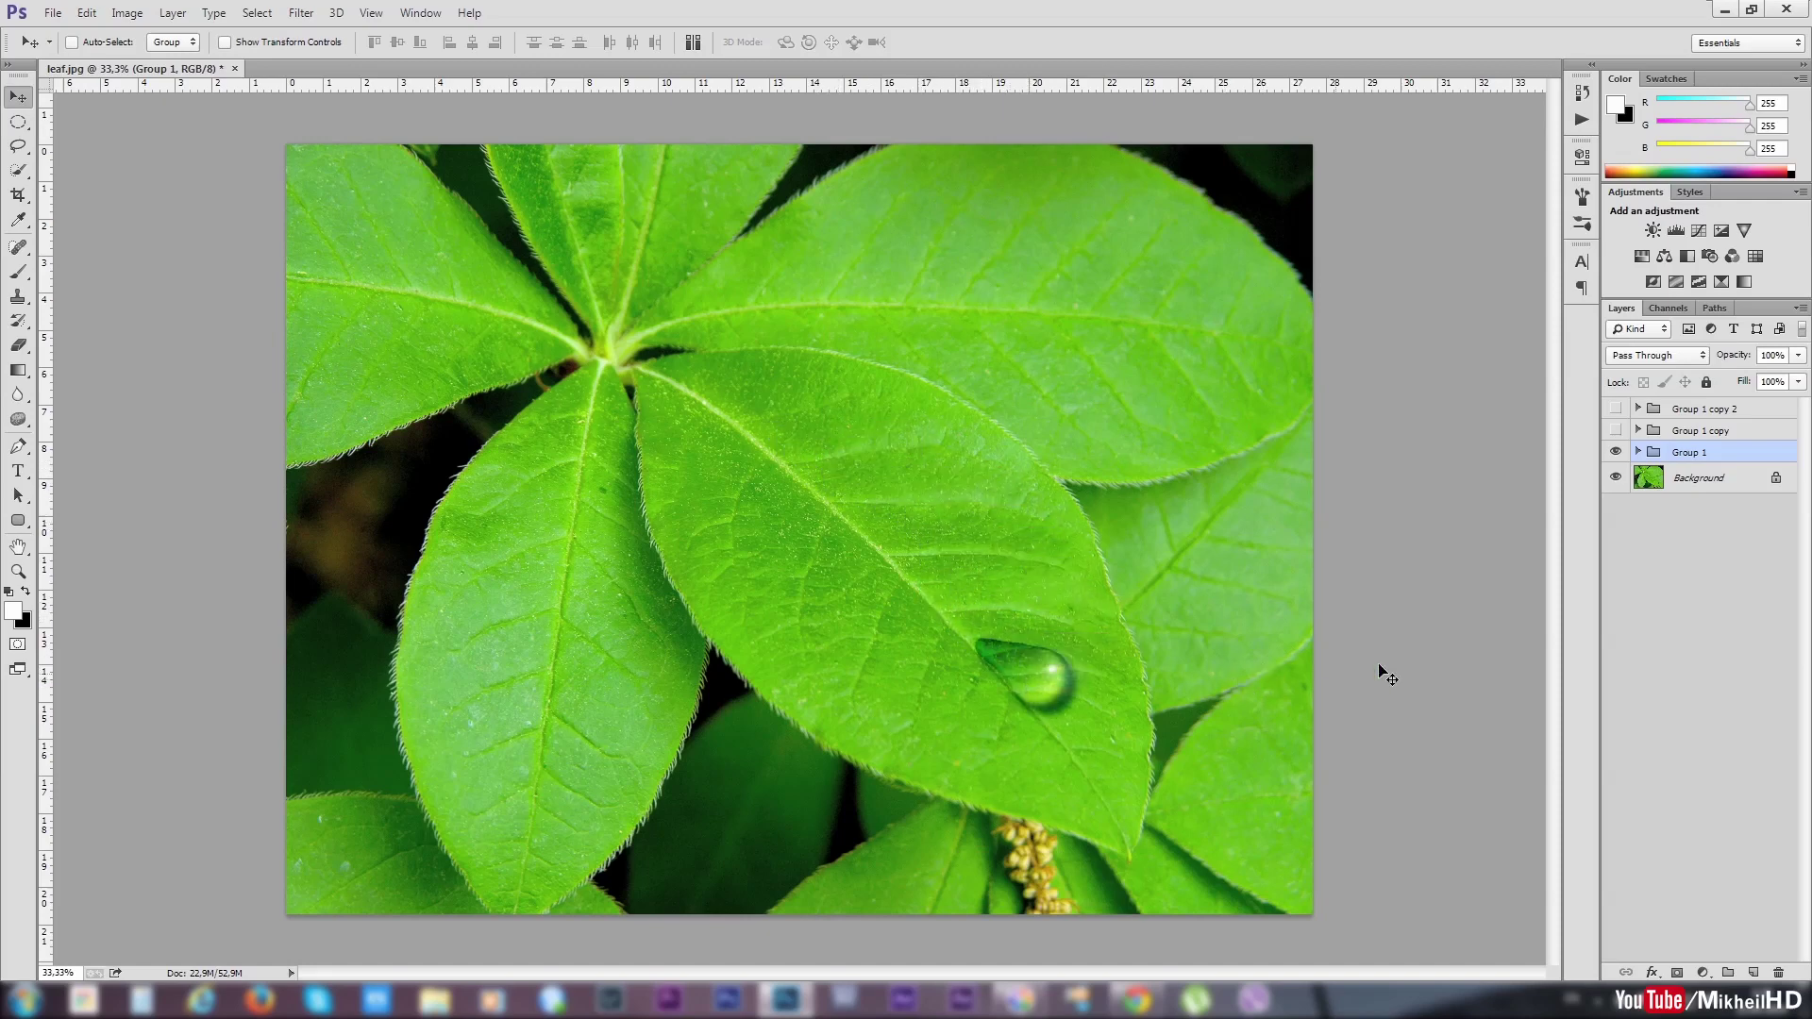
Step: Show the Group 1 copy droplet, scale it to about 46%, and place it above the teardrop
click(1616, 431)
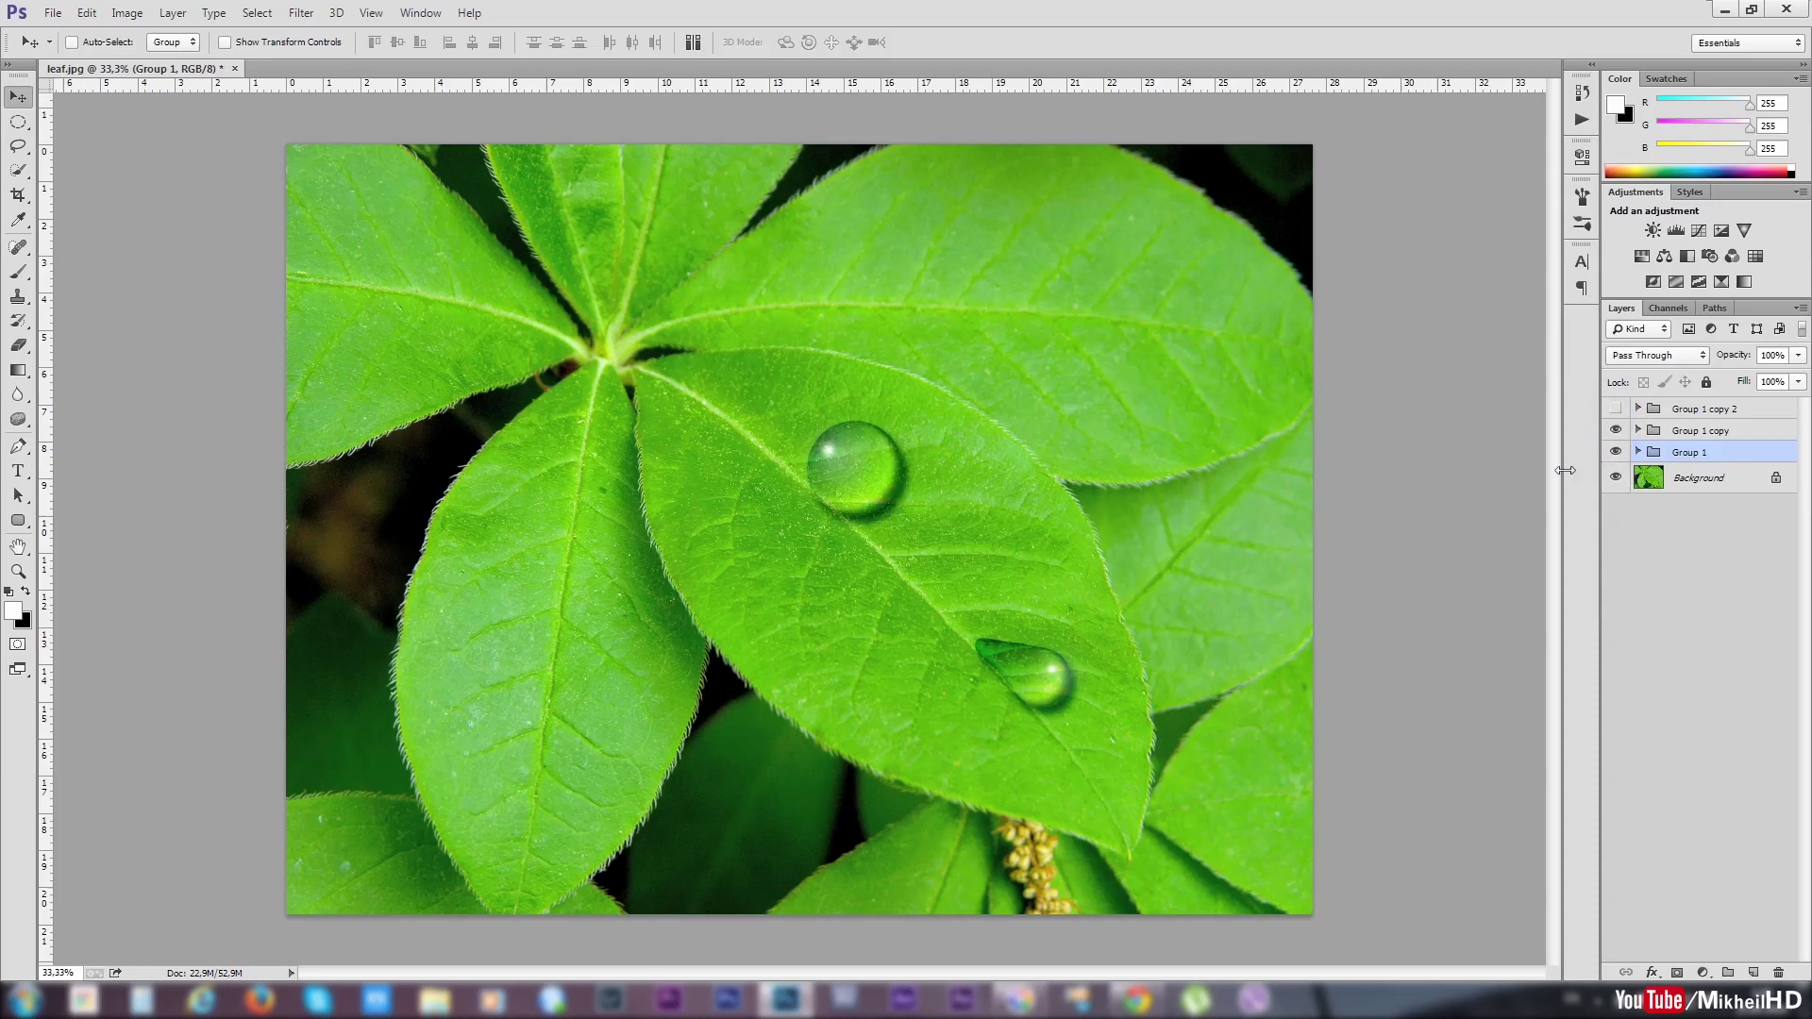
click(1689, 430)
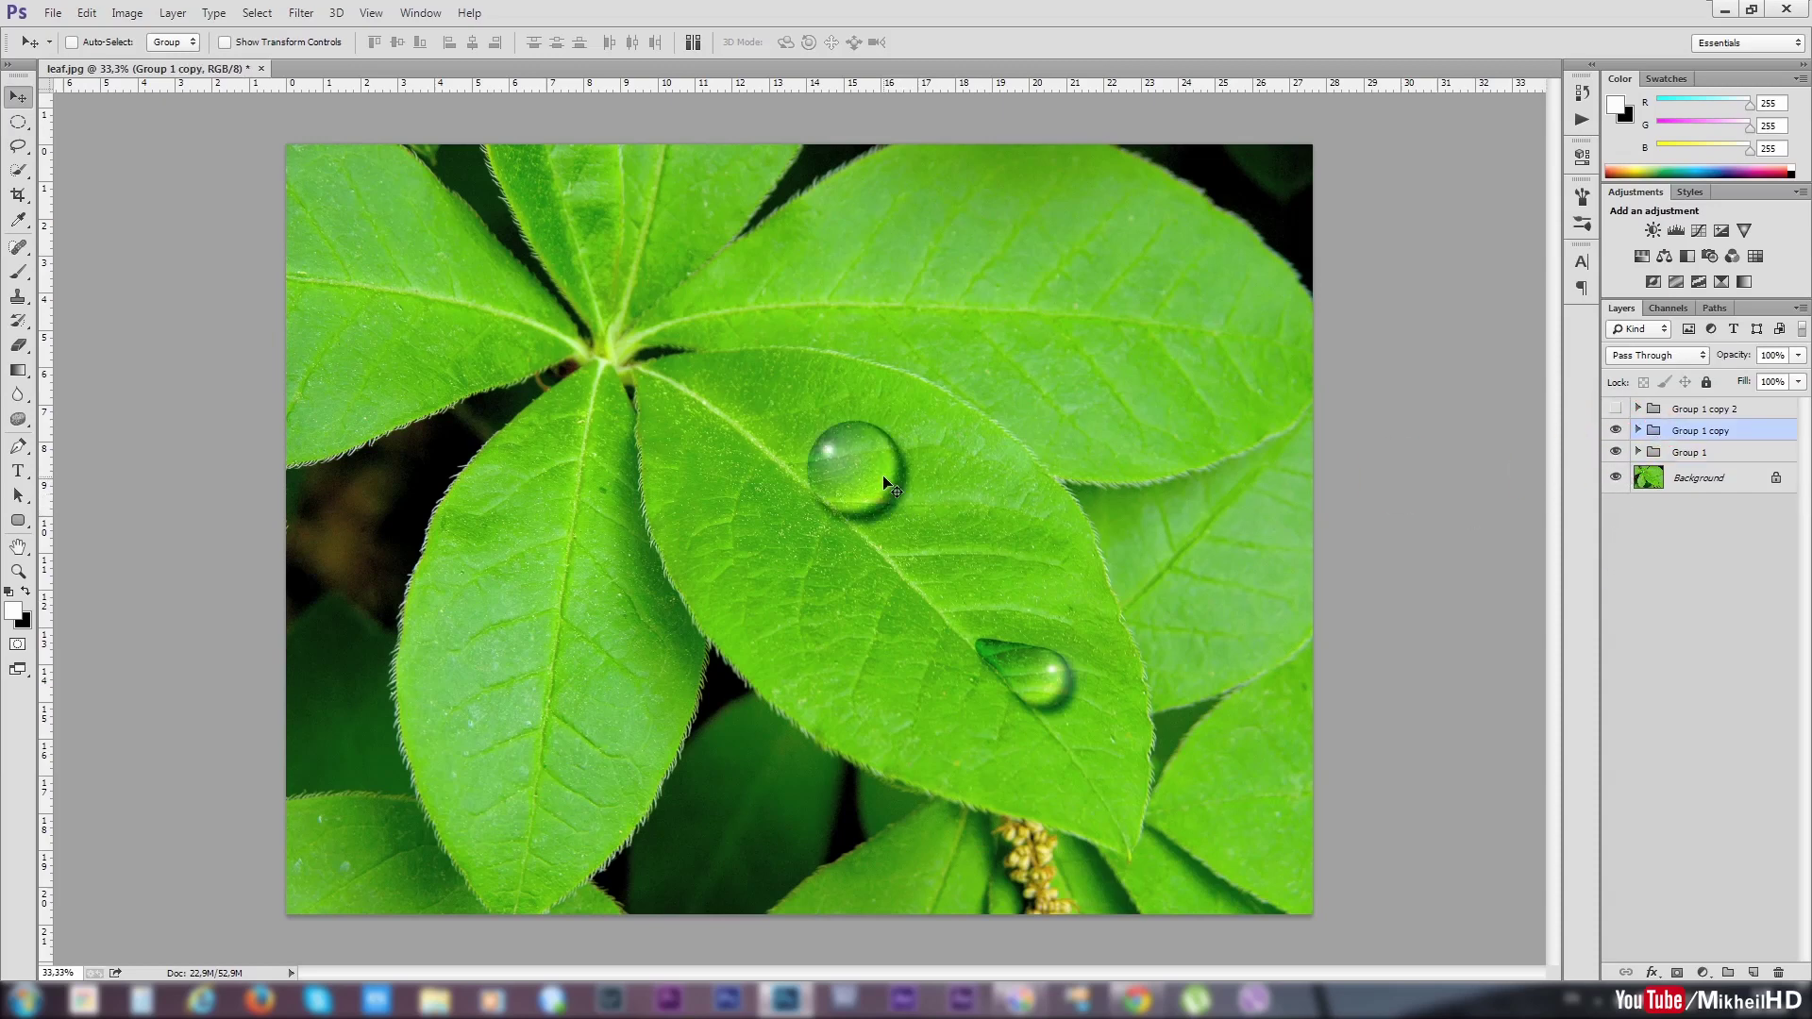
drag(853, 479, 868, 495)
key(ctrl+t)
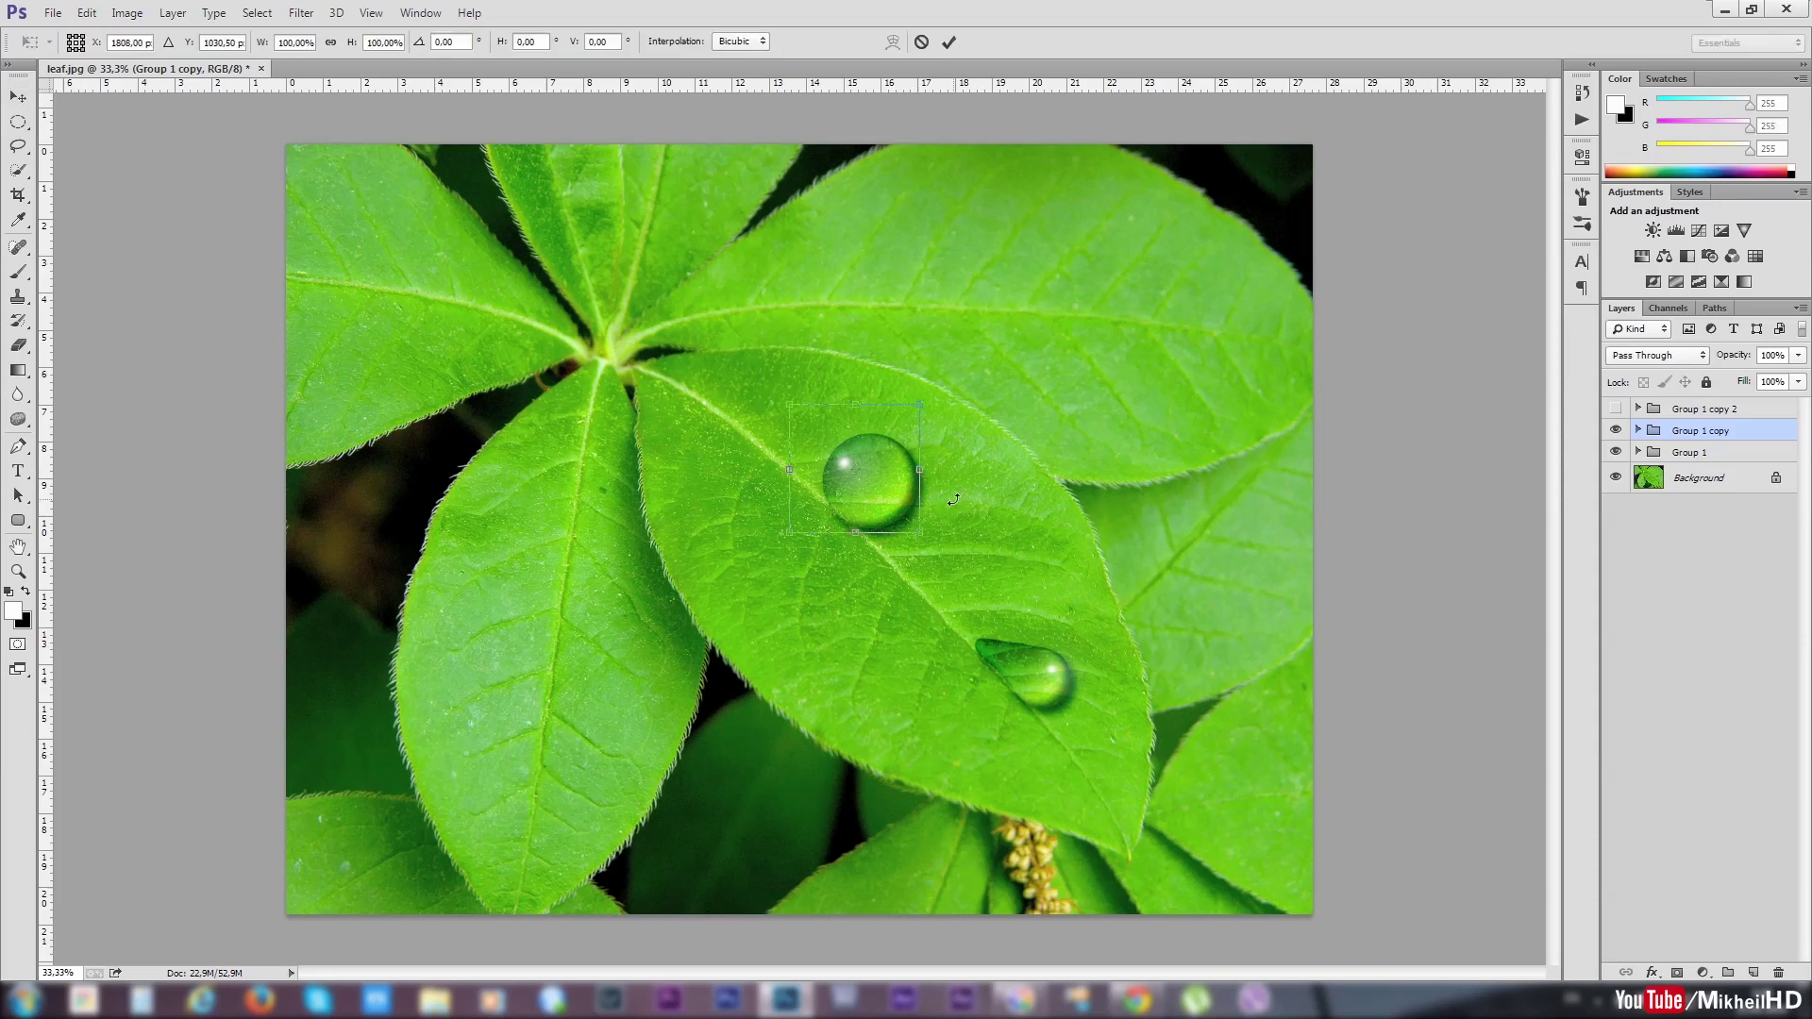
drag(915, 406, 850, 472)
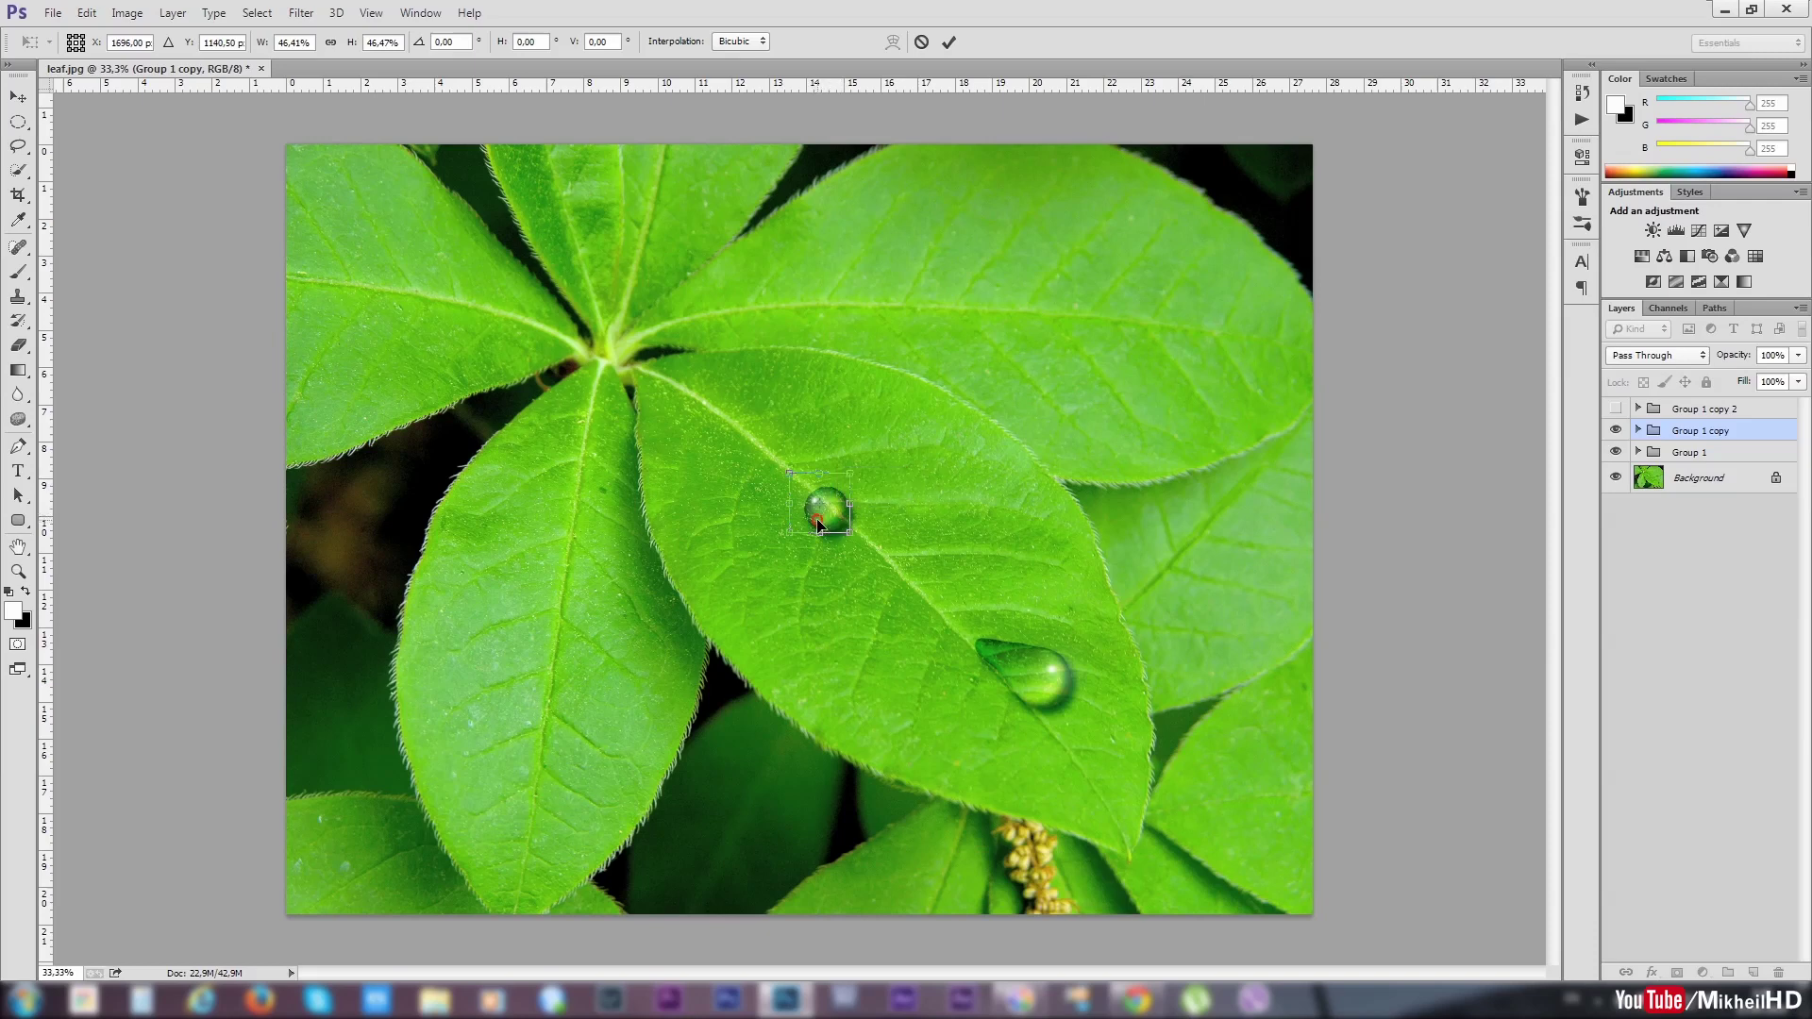
drag(817, 524, 954, 582)
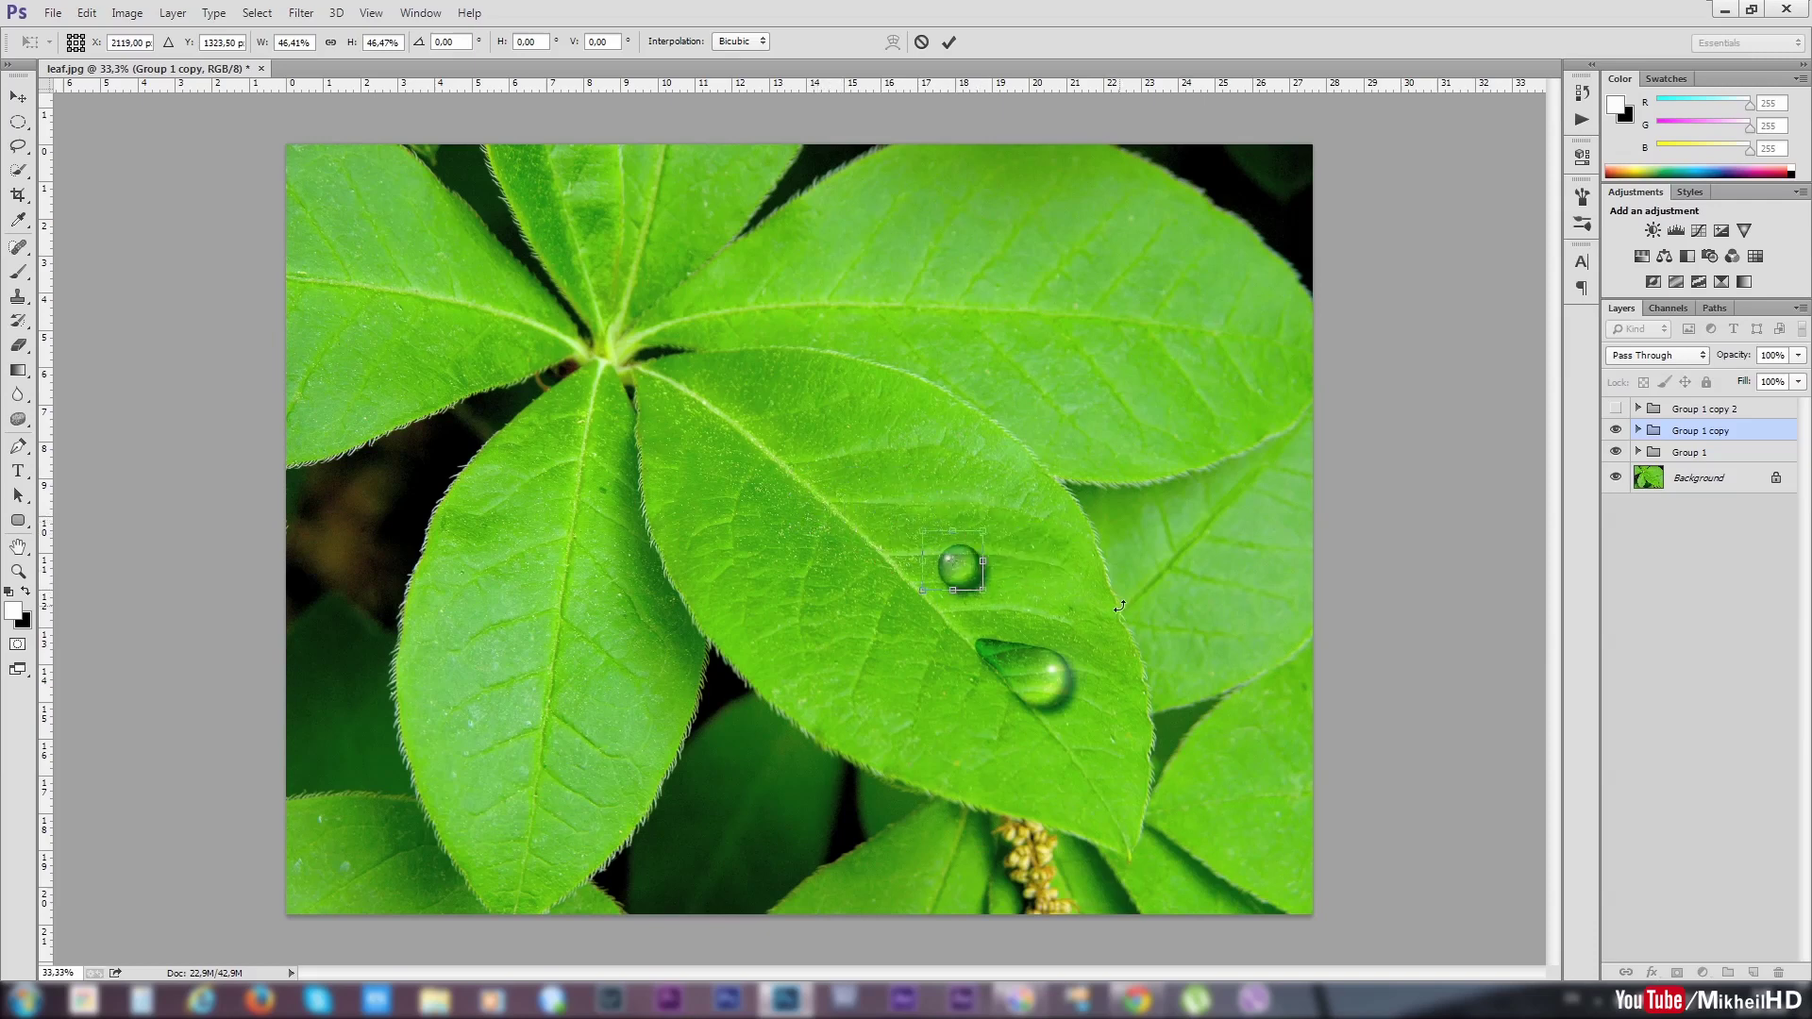
key(Return)
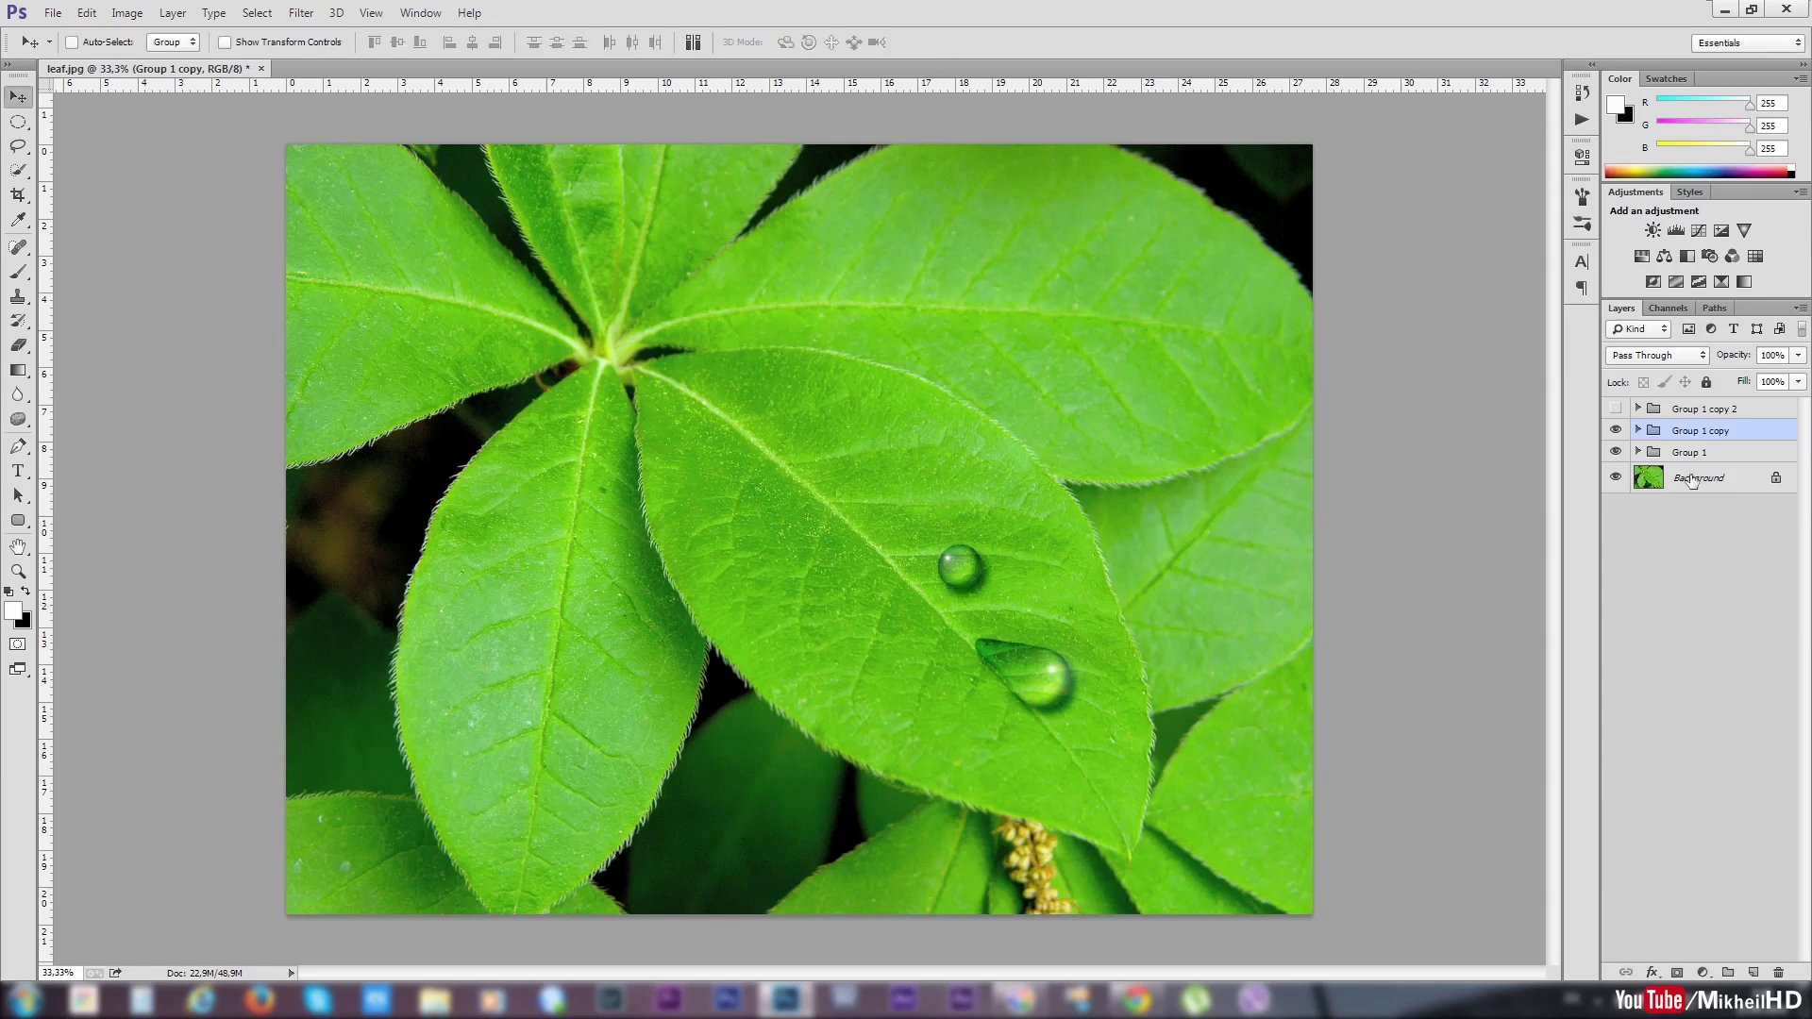
Step: Liquify the Group 1 copy's Layer 1 with Forward Warp (size 250, then 80) into a tapered tail
click(1638, 431)
click(1676, 487)
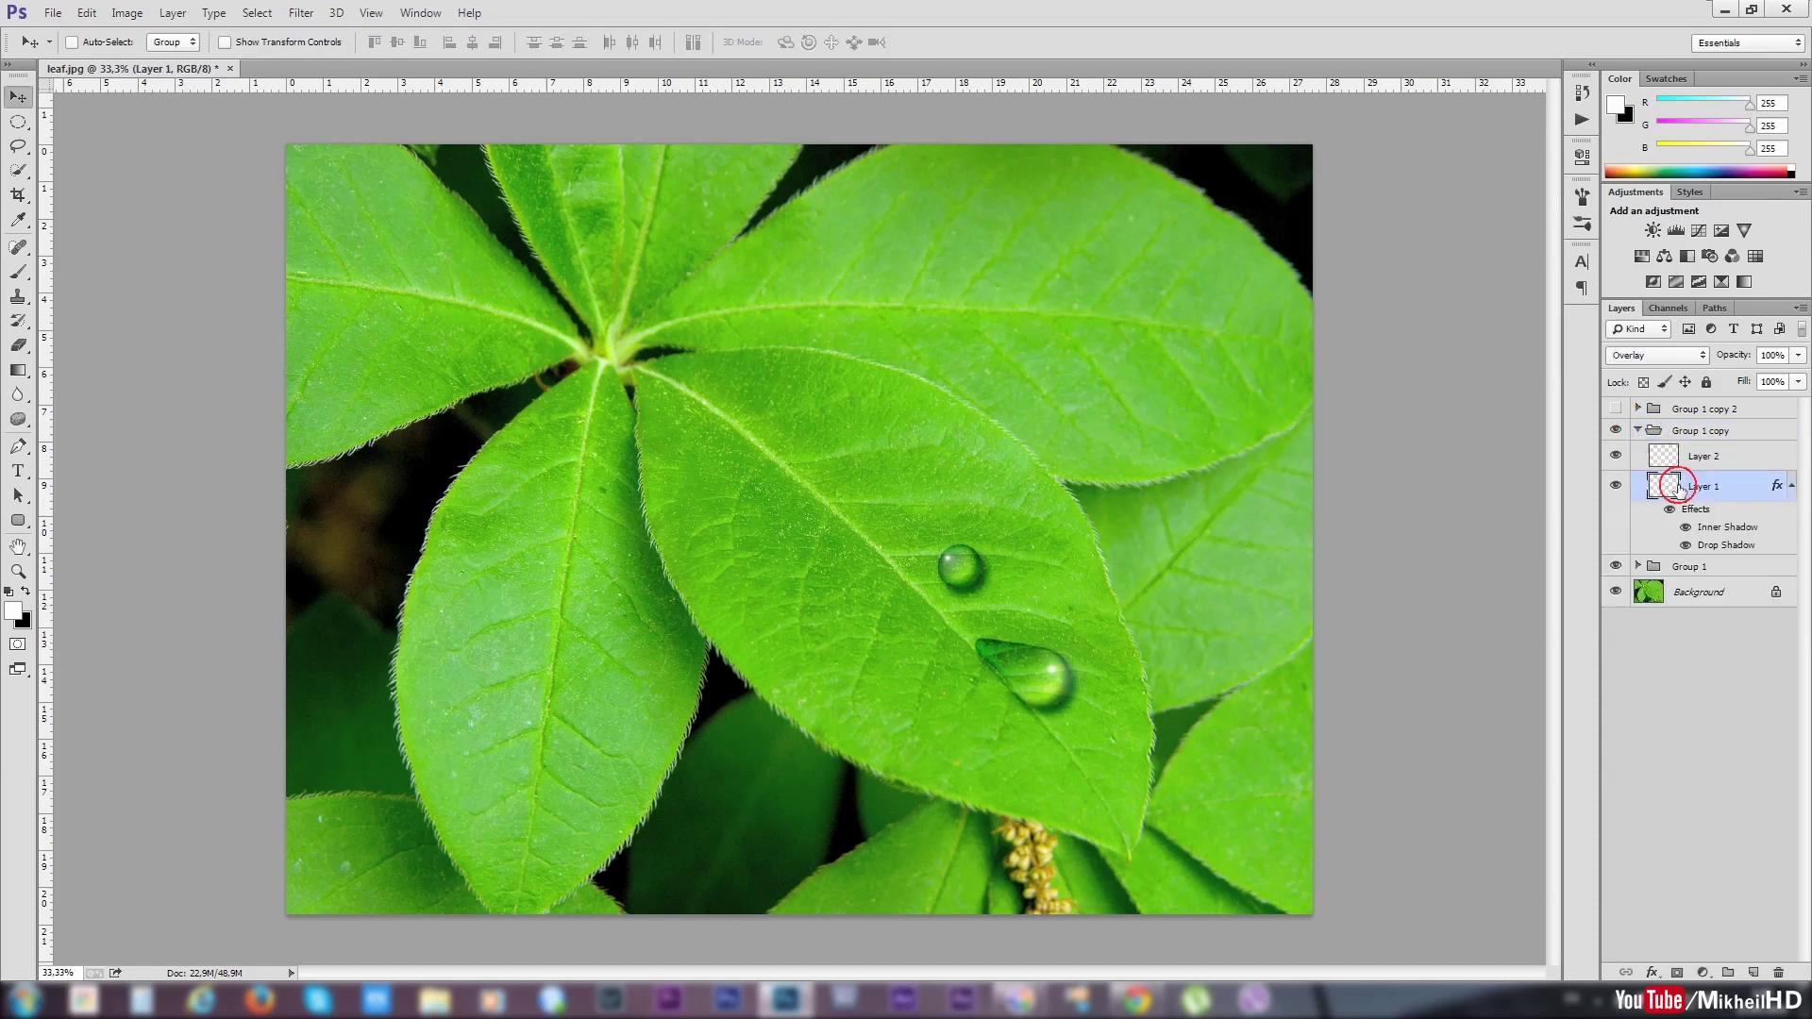
click(301, 15)
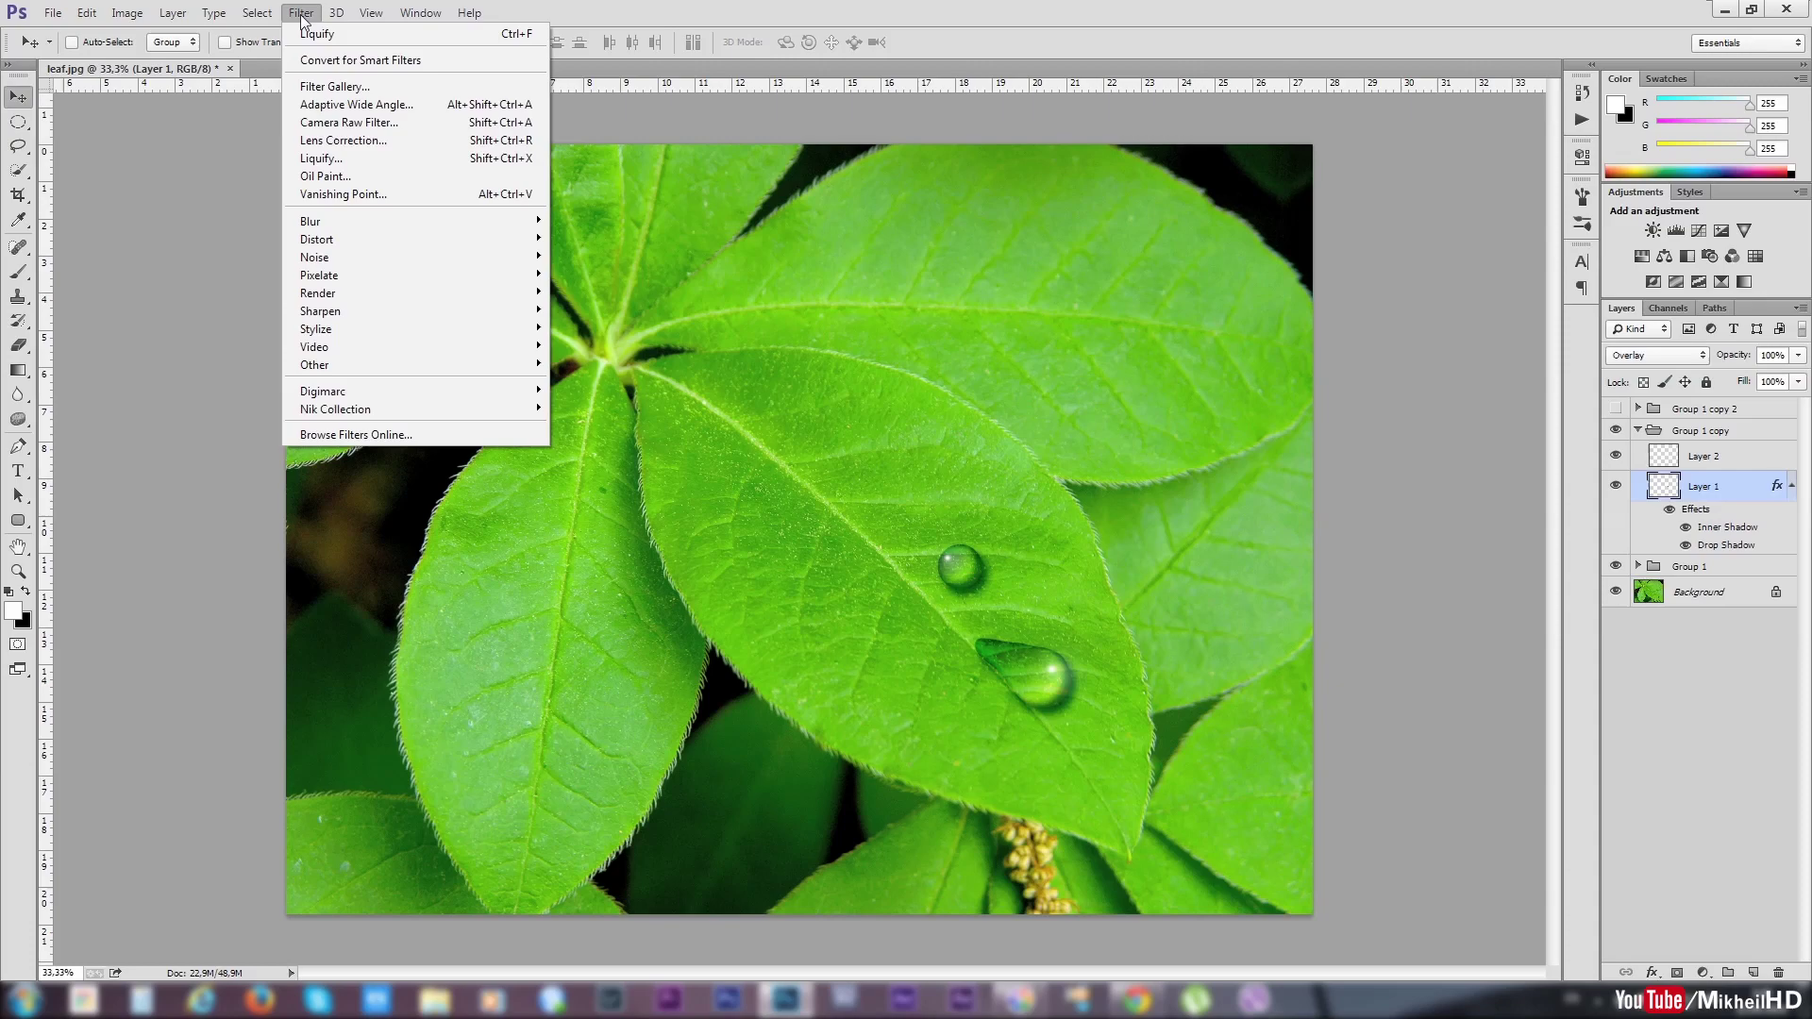
click(320, 158)
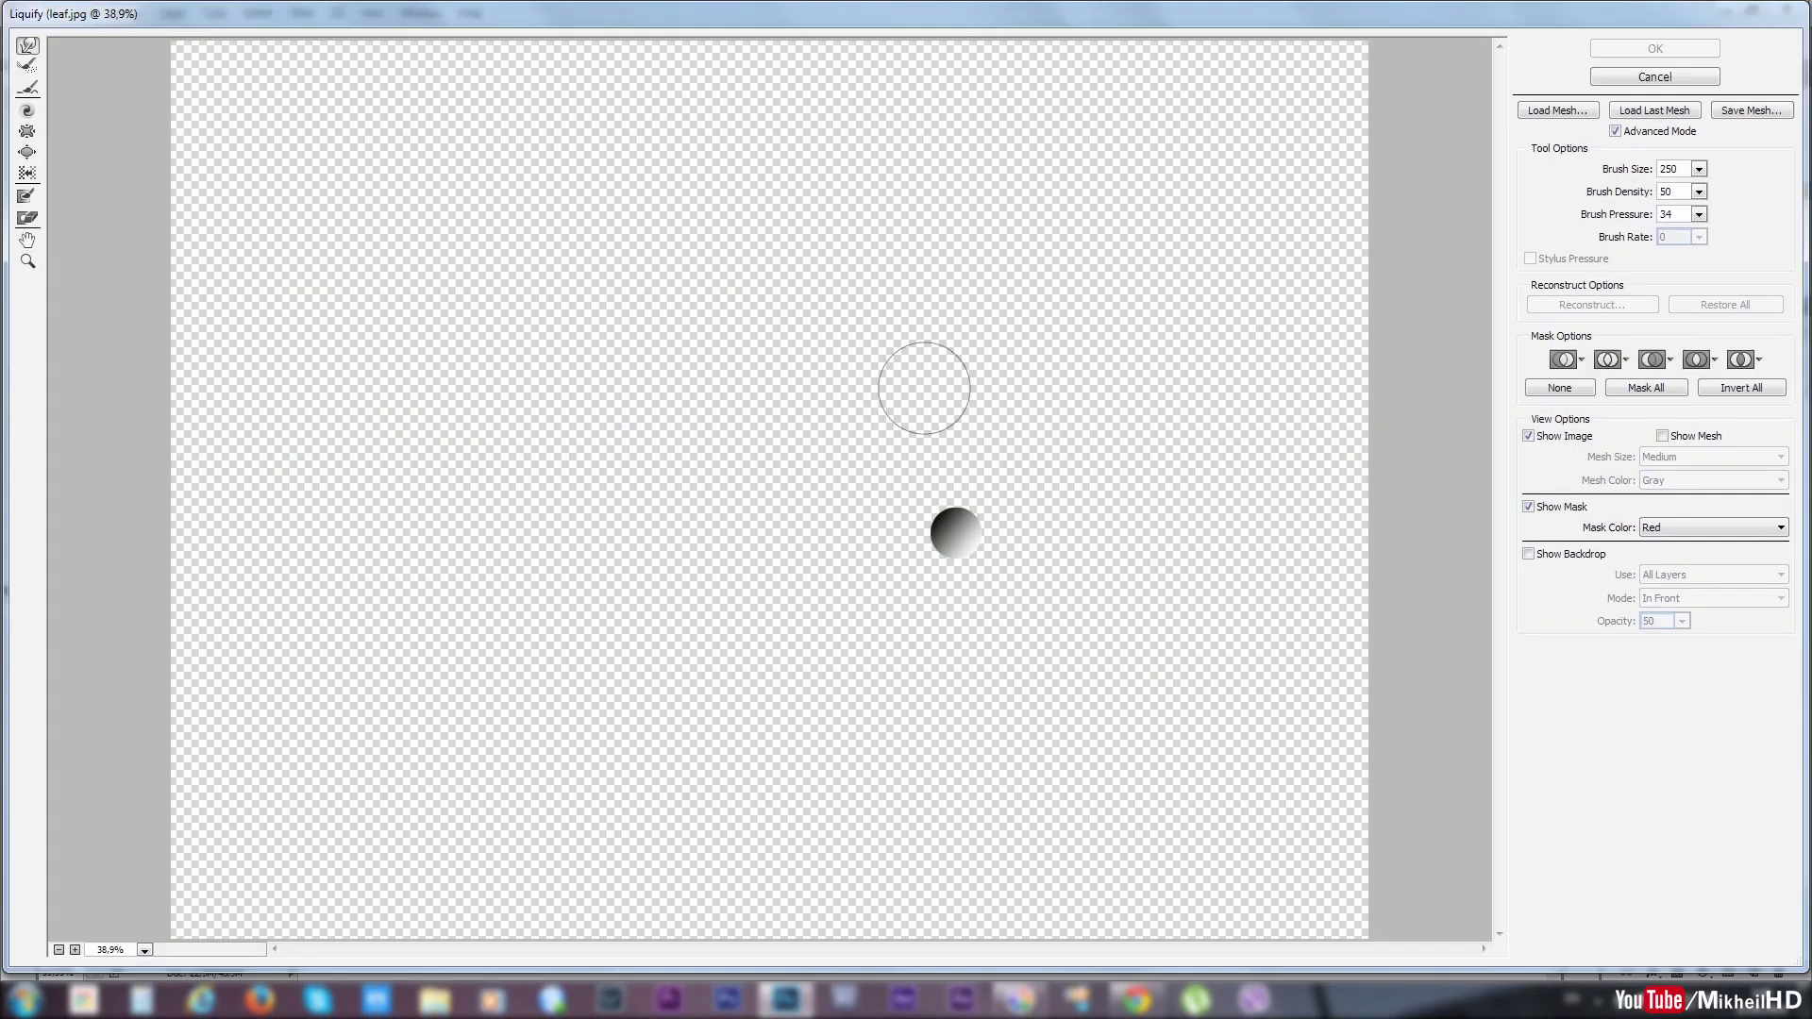
mouse_move(975, 494)
mouse_down()
mouse_move(938, 534)
mouse_move(935, 501)
mouse_up()
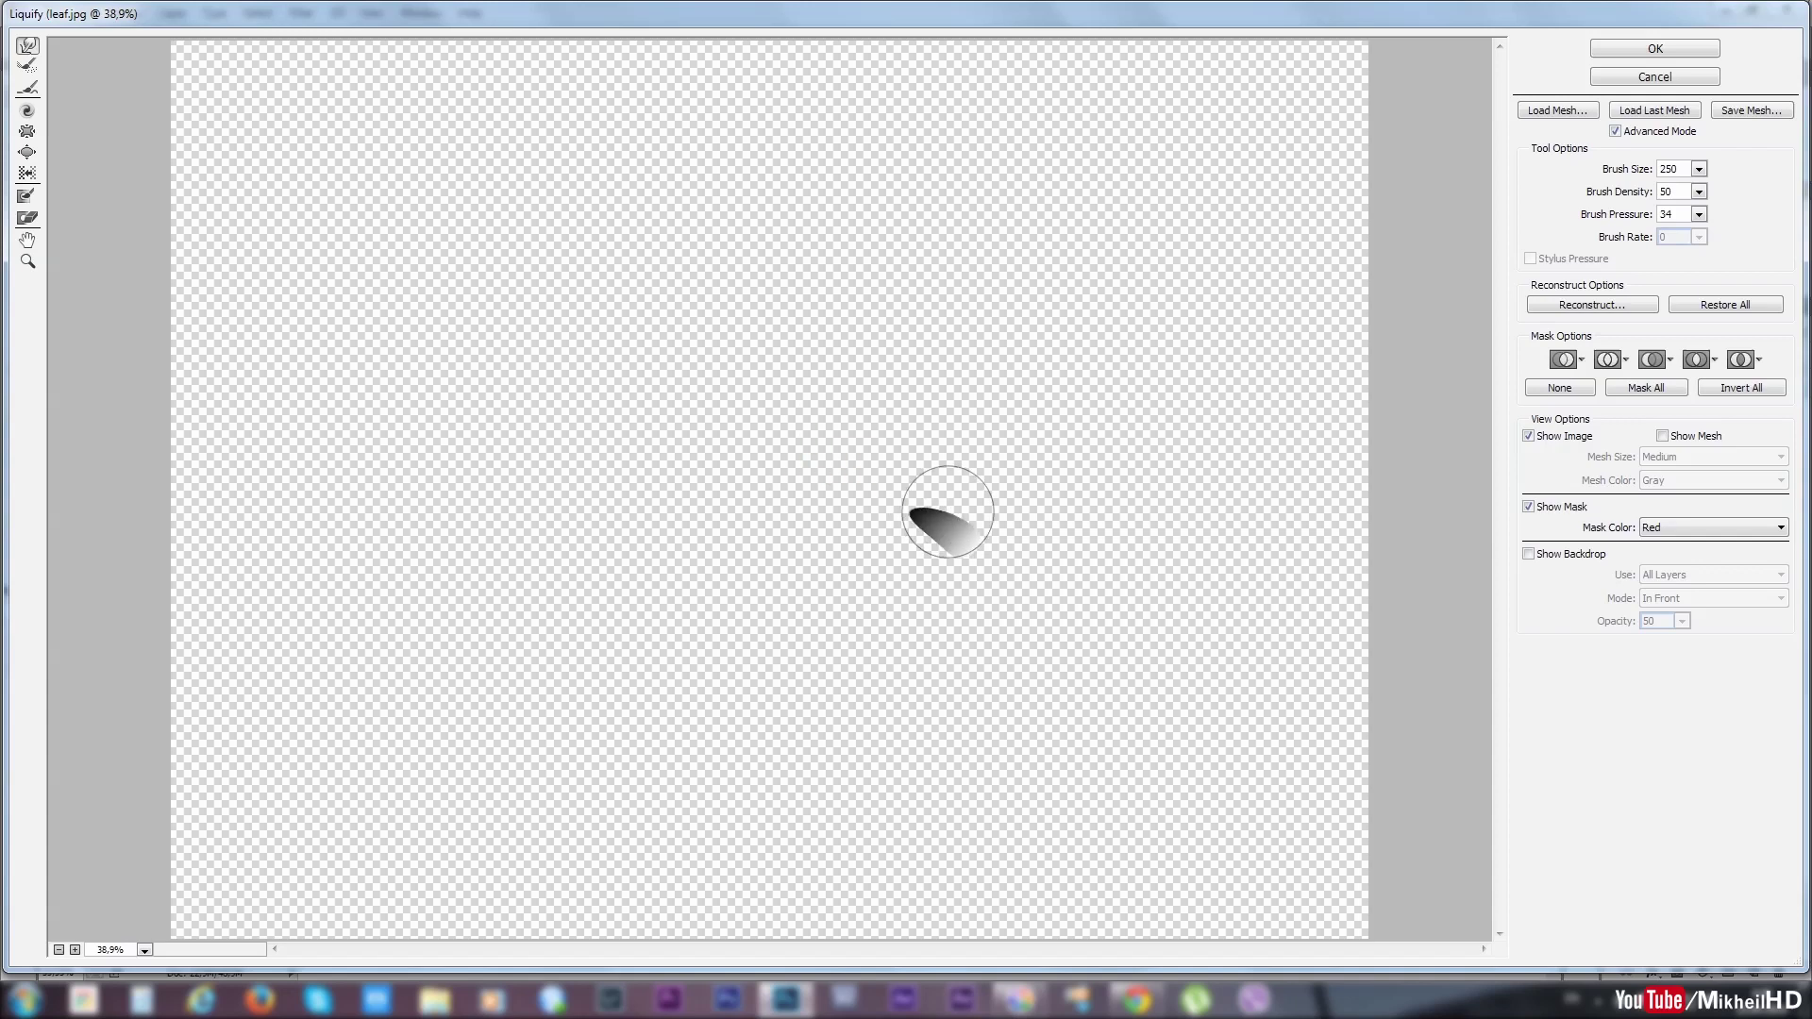
key(bracketleft)
key(bracketleft)
key(bracketleft)
key(bracketleft)
key(bracketleft)
mouse_move(947, 528)
mouse_down()
mouse_move(926, 526)
mouse_move(959, 554)
mouse_up()
click(1666, 55)
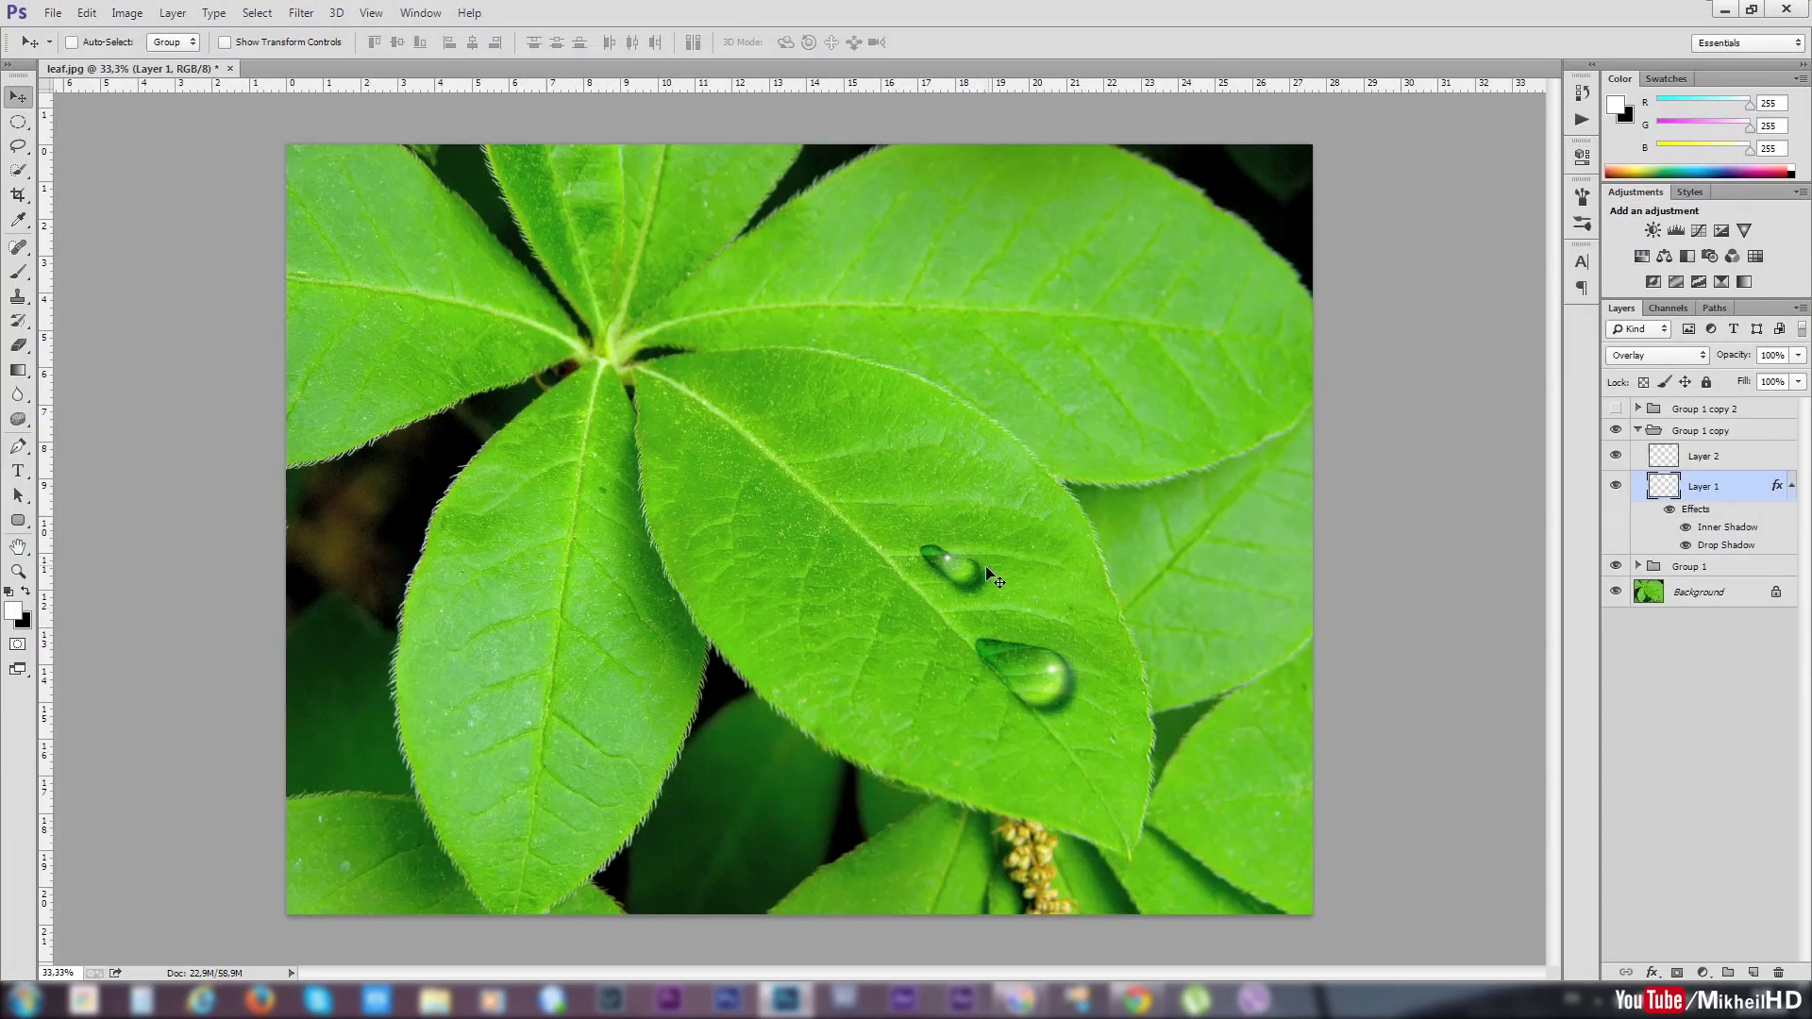
Step: Move the Group 1 copy teardrop down-right near the leaf's lower right
drag(974, 569, 982, 580)
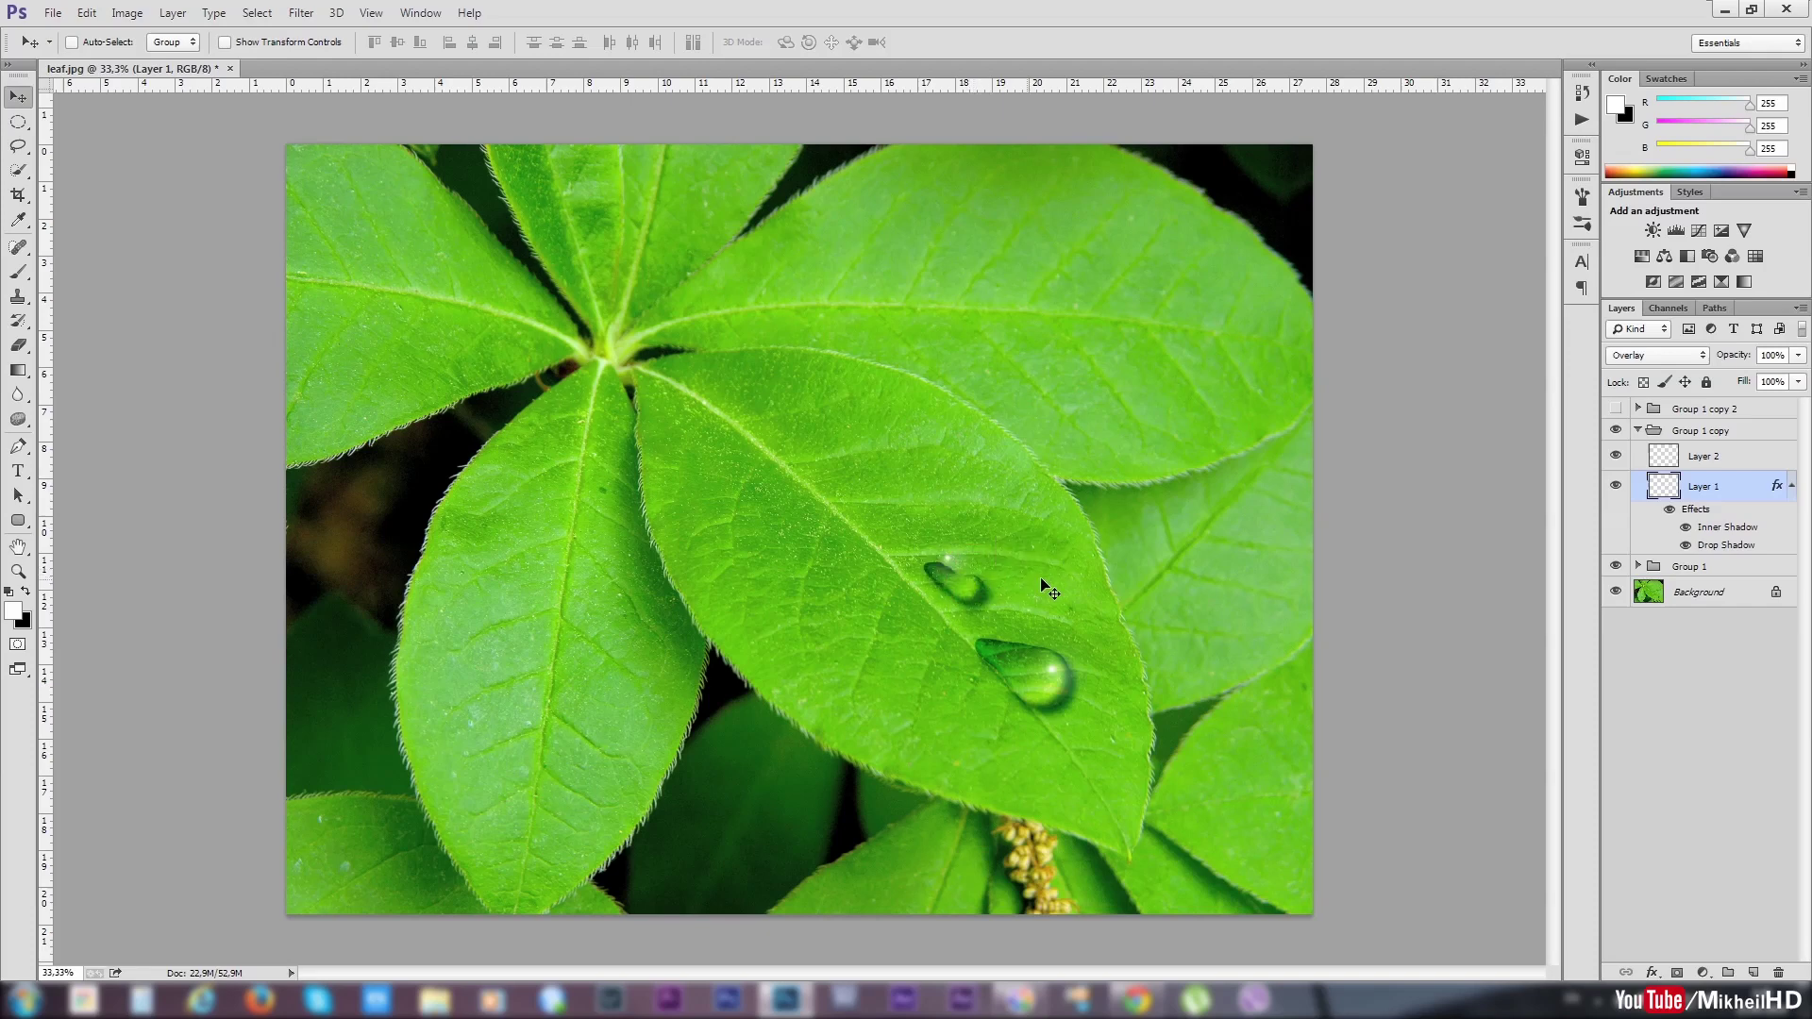
key(ctrl+z)
click(1673, 431)
mouse_move(956, 578)
mouse_down()
mouse_move(961, 602)
mouse_move(922, 601)
mouse_move(1097, 800)
mouse_move(1098, 775)
mouse_up()
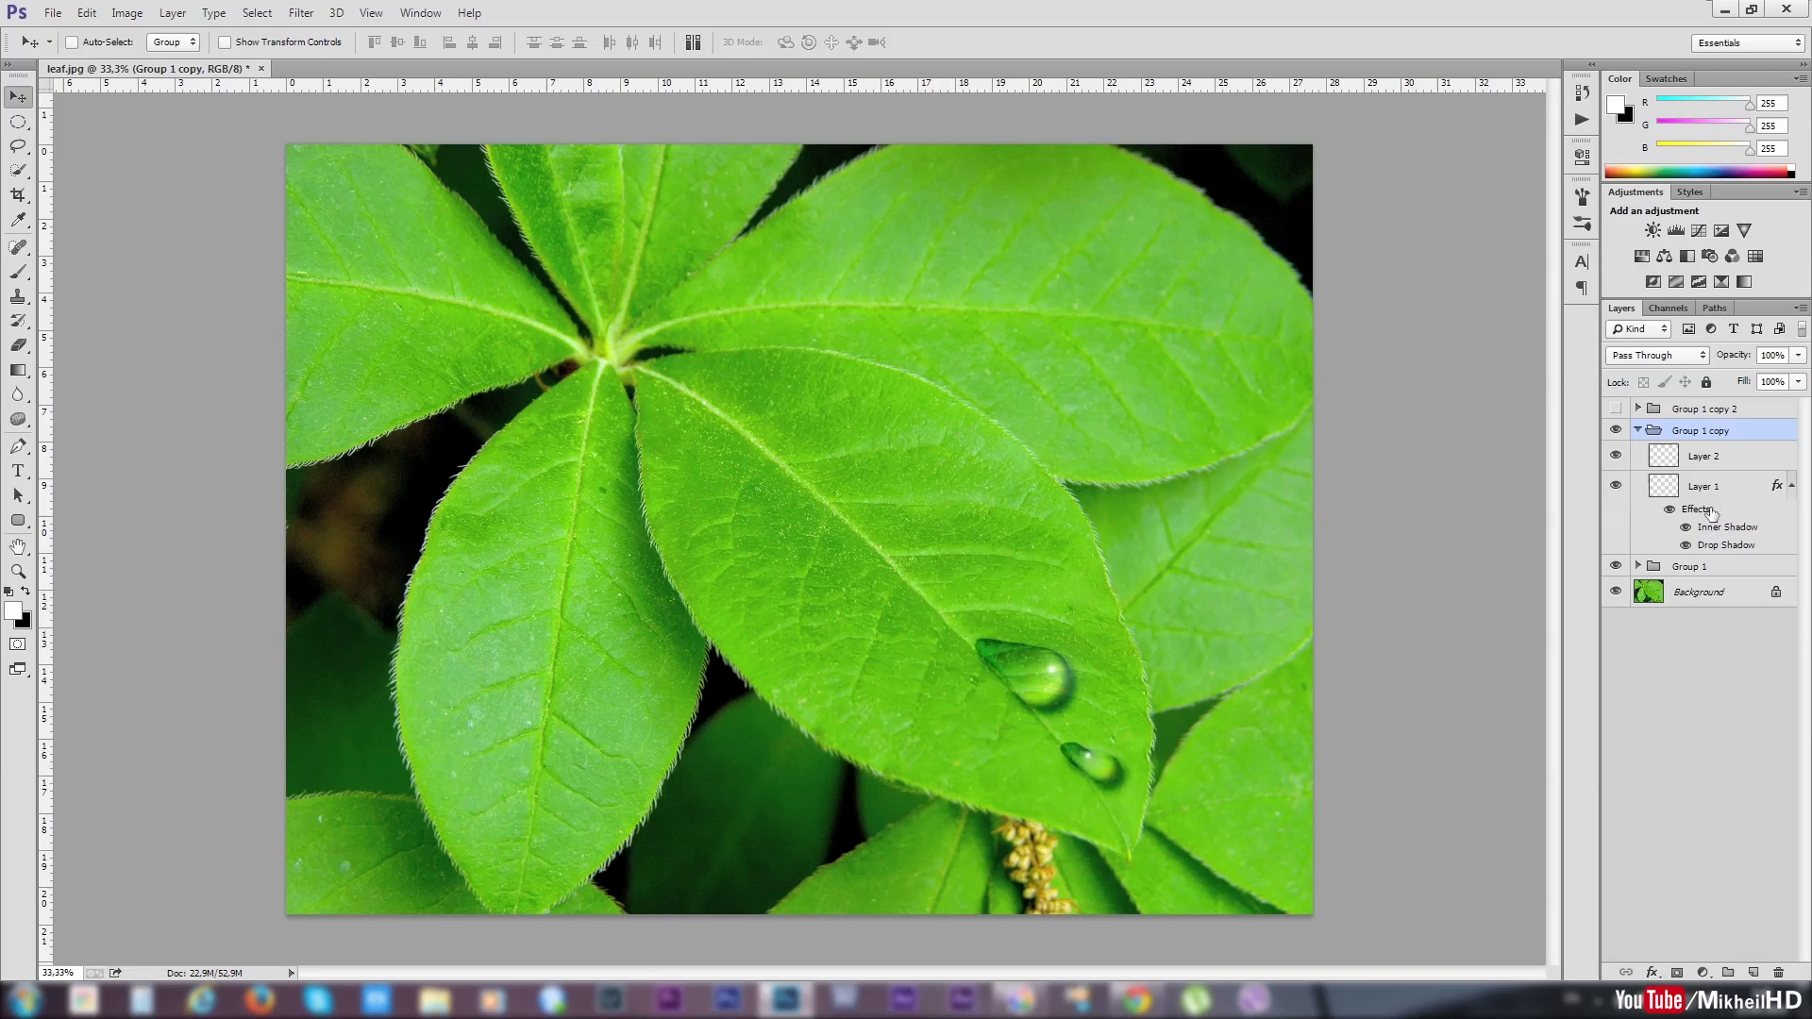
Step: Show Group 1 copy 2, scale it to about 48% above the large droplet, and lower its opacity
click(1616, 408)
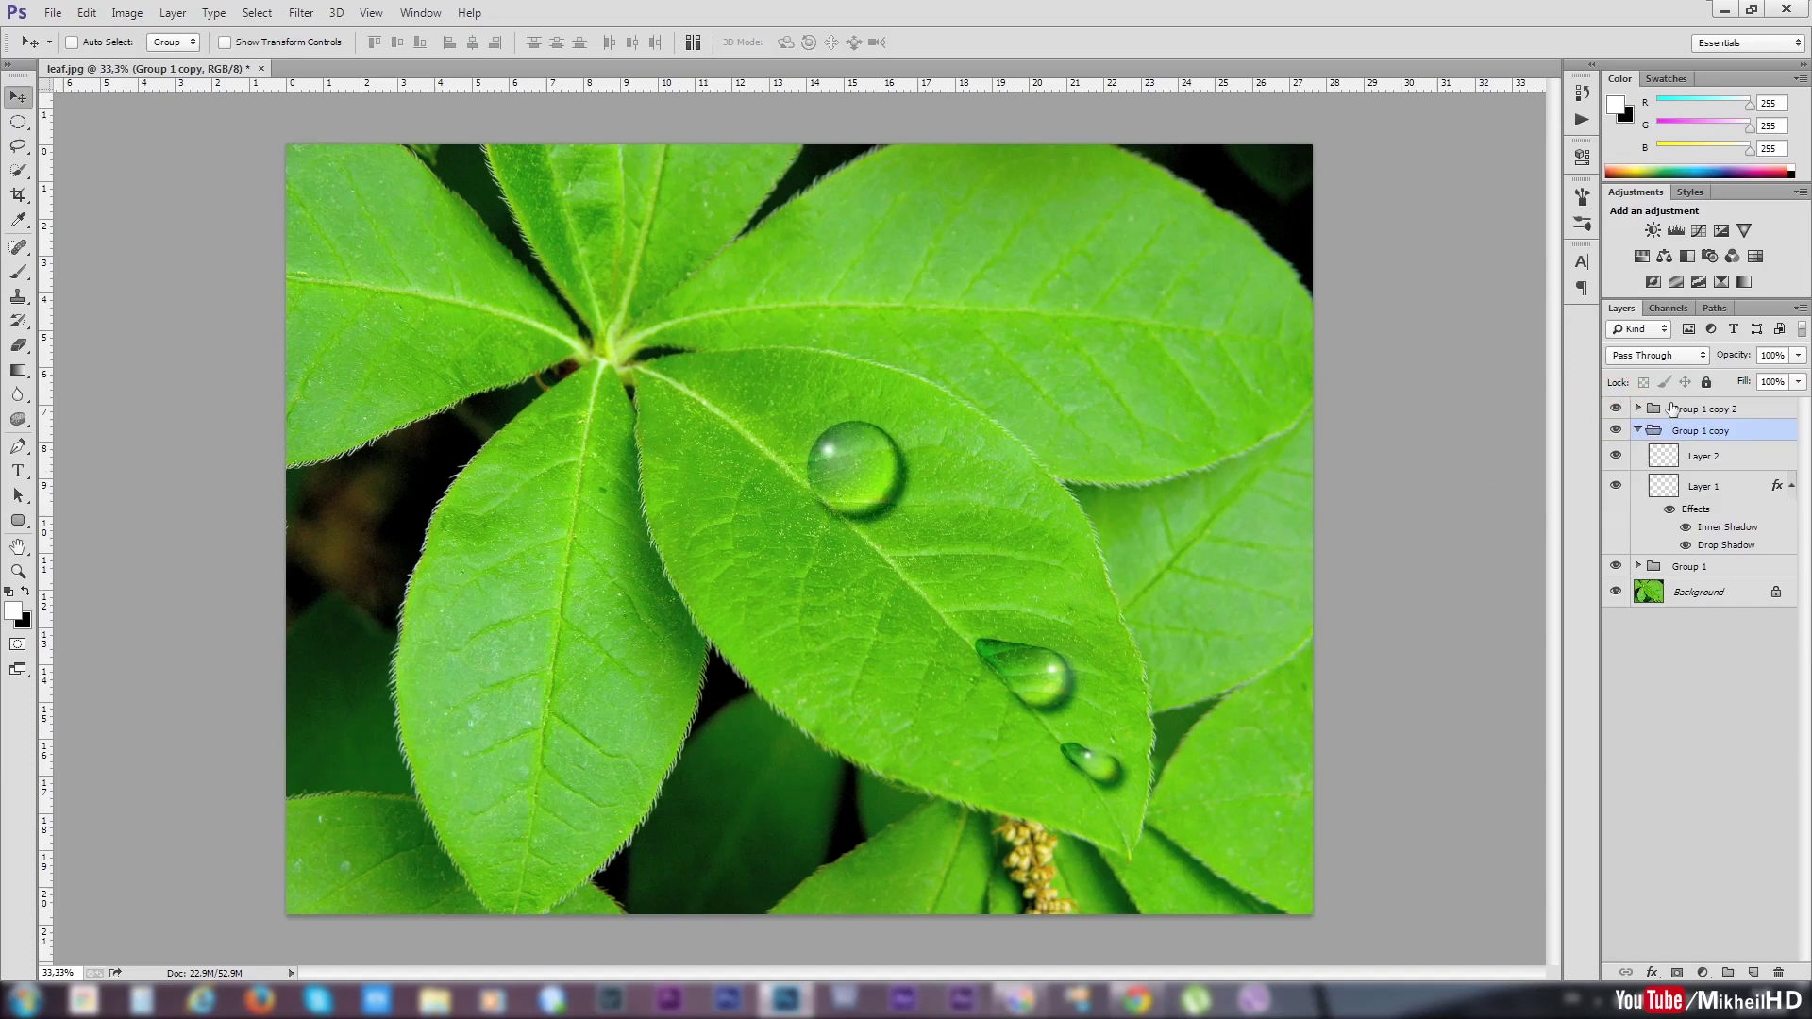
click(1643, 432)
click(1638, 430)
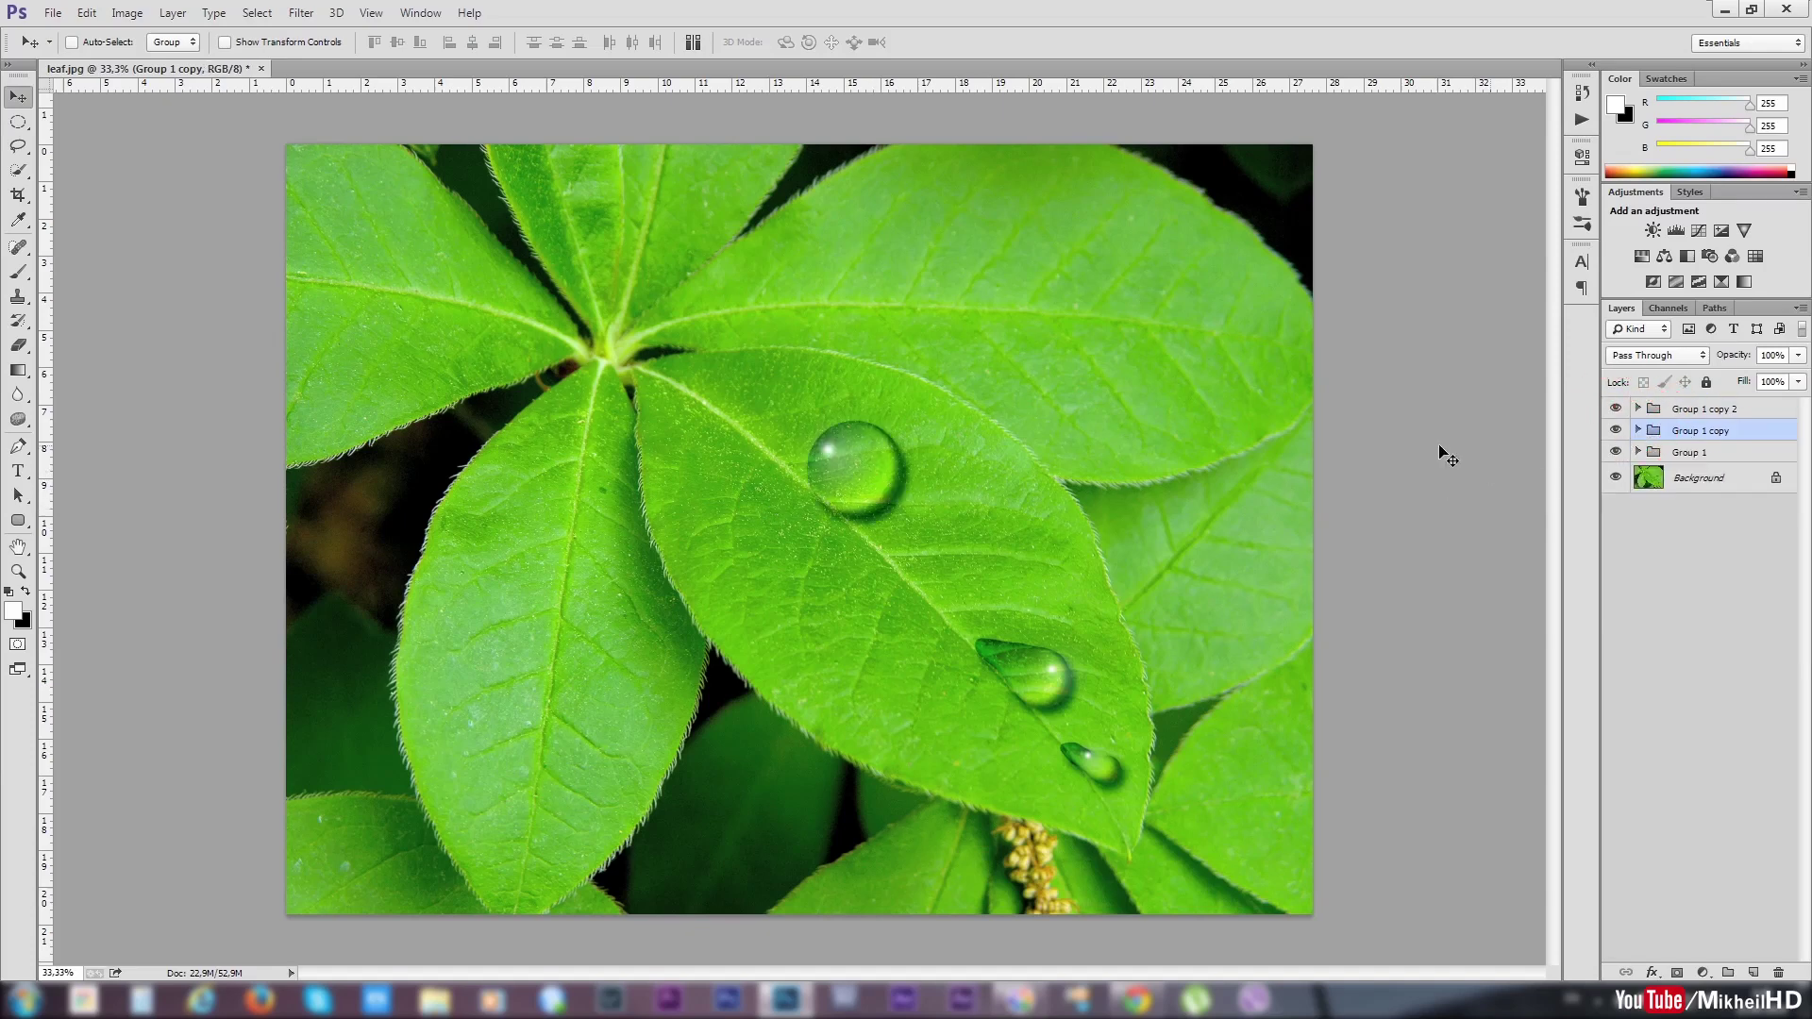
click(1651, 411)
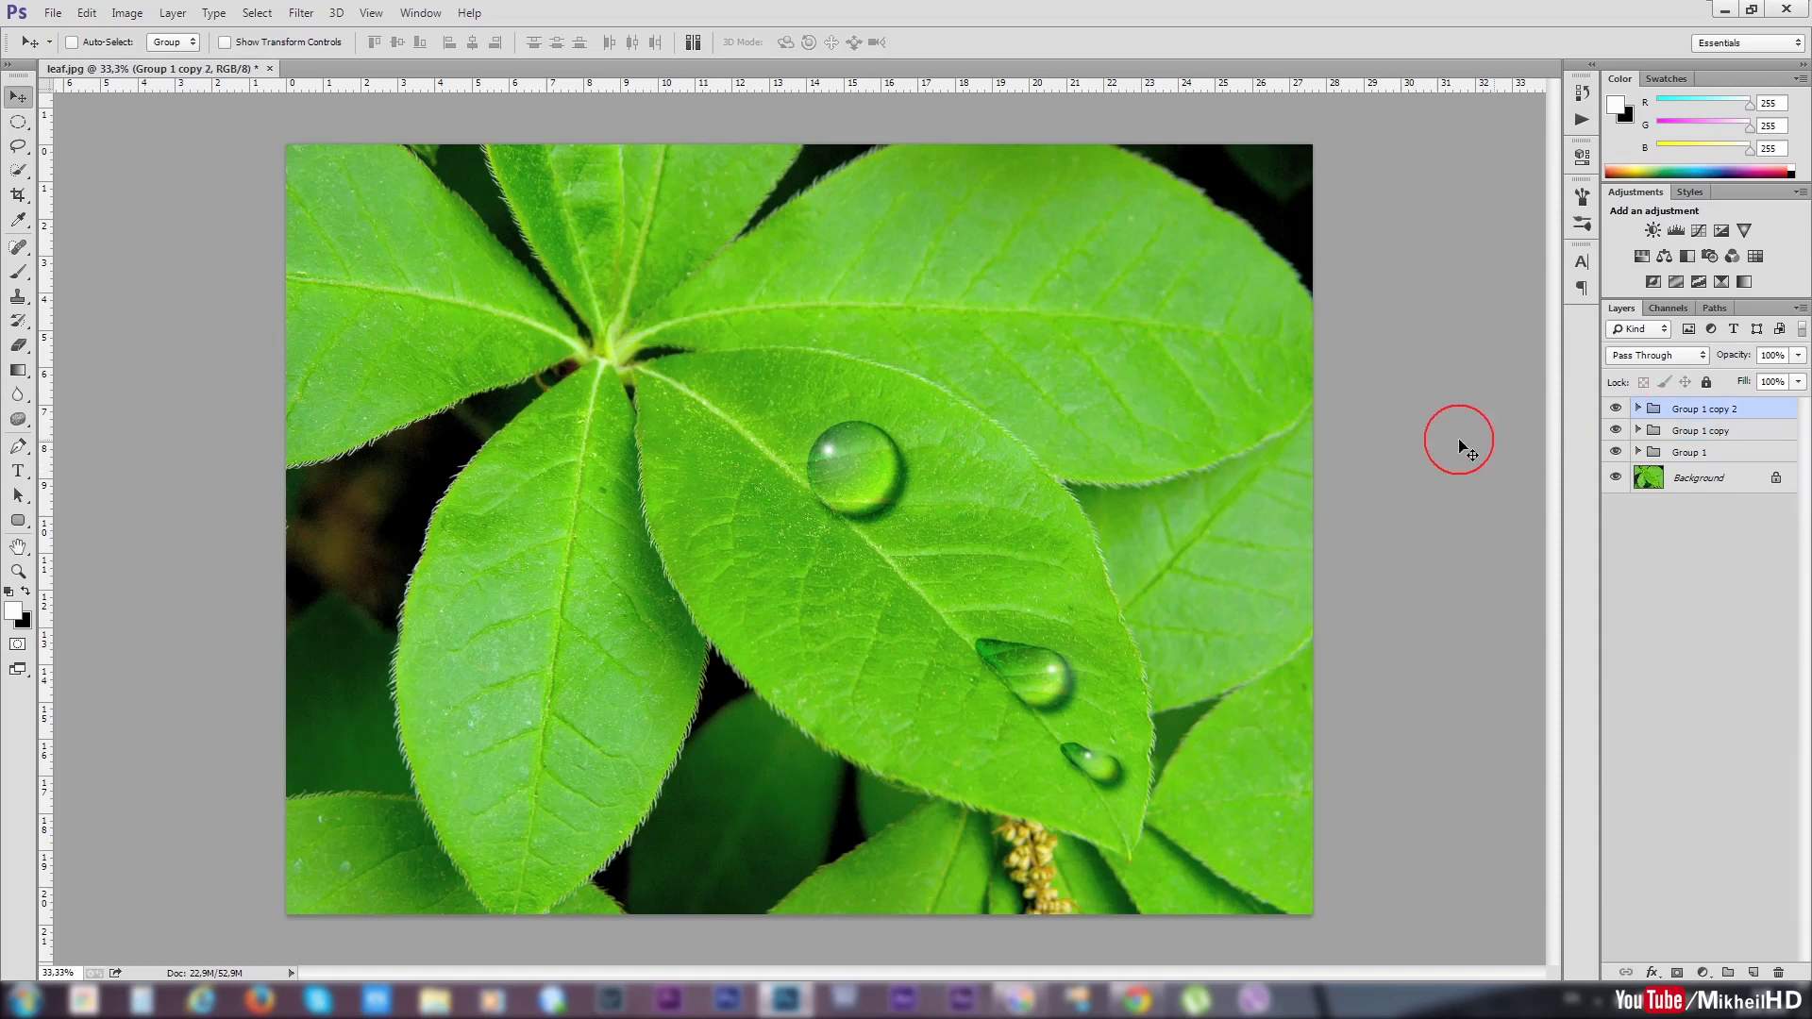
key(ctrl+t)
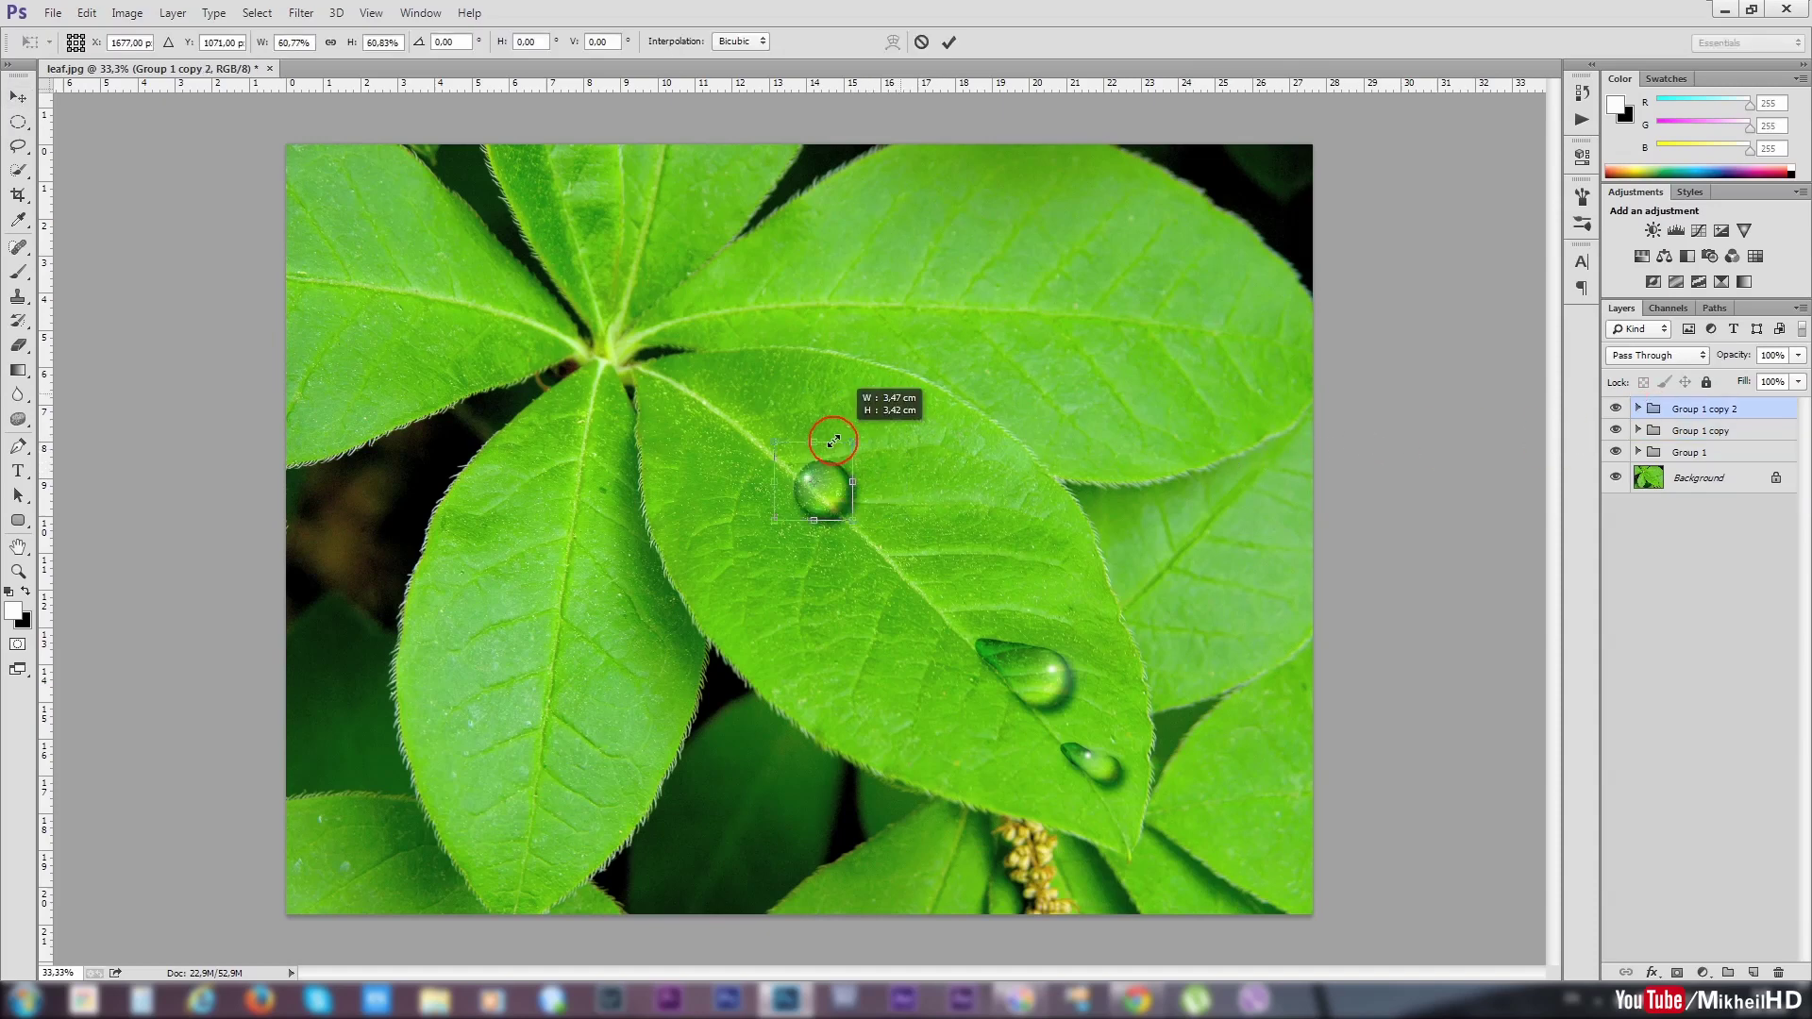
mouse_move(898, 395)
mouse_down()
mouse_move(837, 457)
mouse_move(969, 591)
mouse_move(893, 651)
mouse_up()
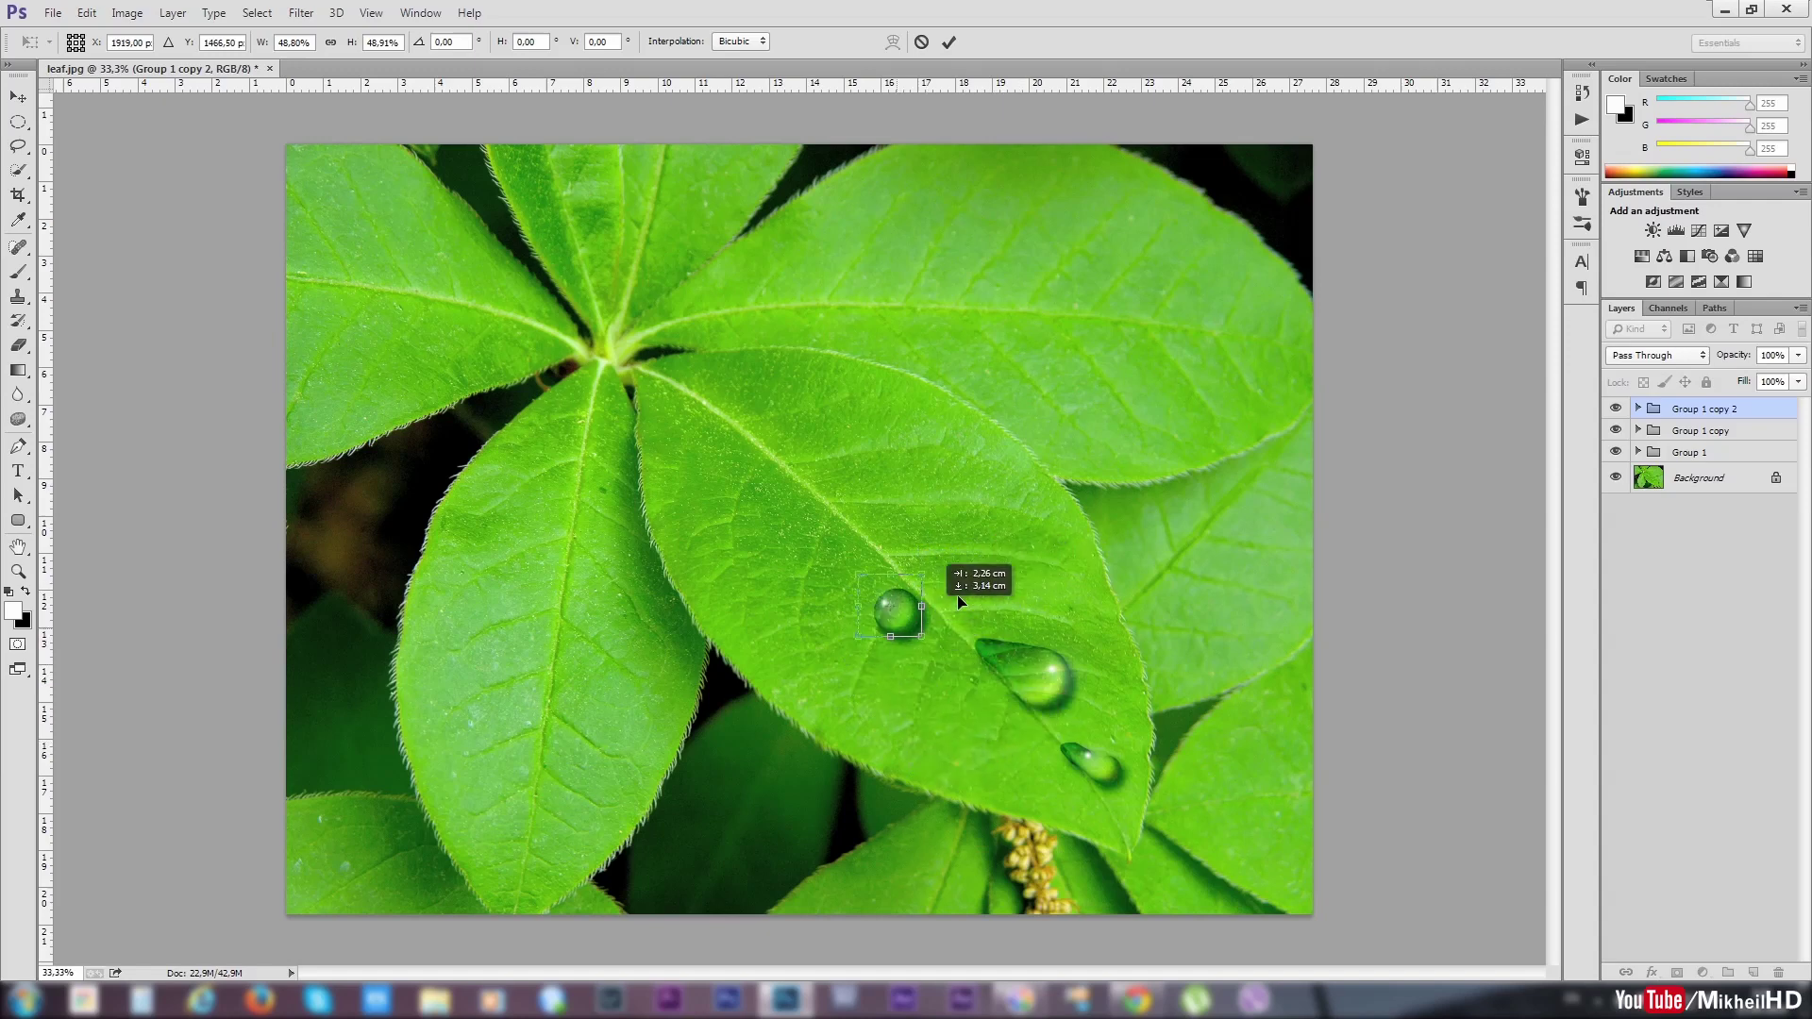
mouse_move(893, 652)
mouse_down()
mouse_move(963, 593)
mouse_move(1032, 373)
mouse_move(983, 602)
mouse_up()
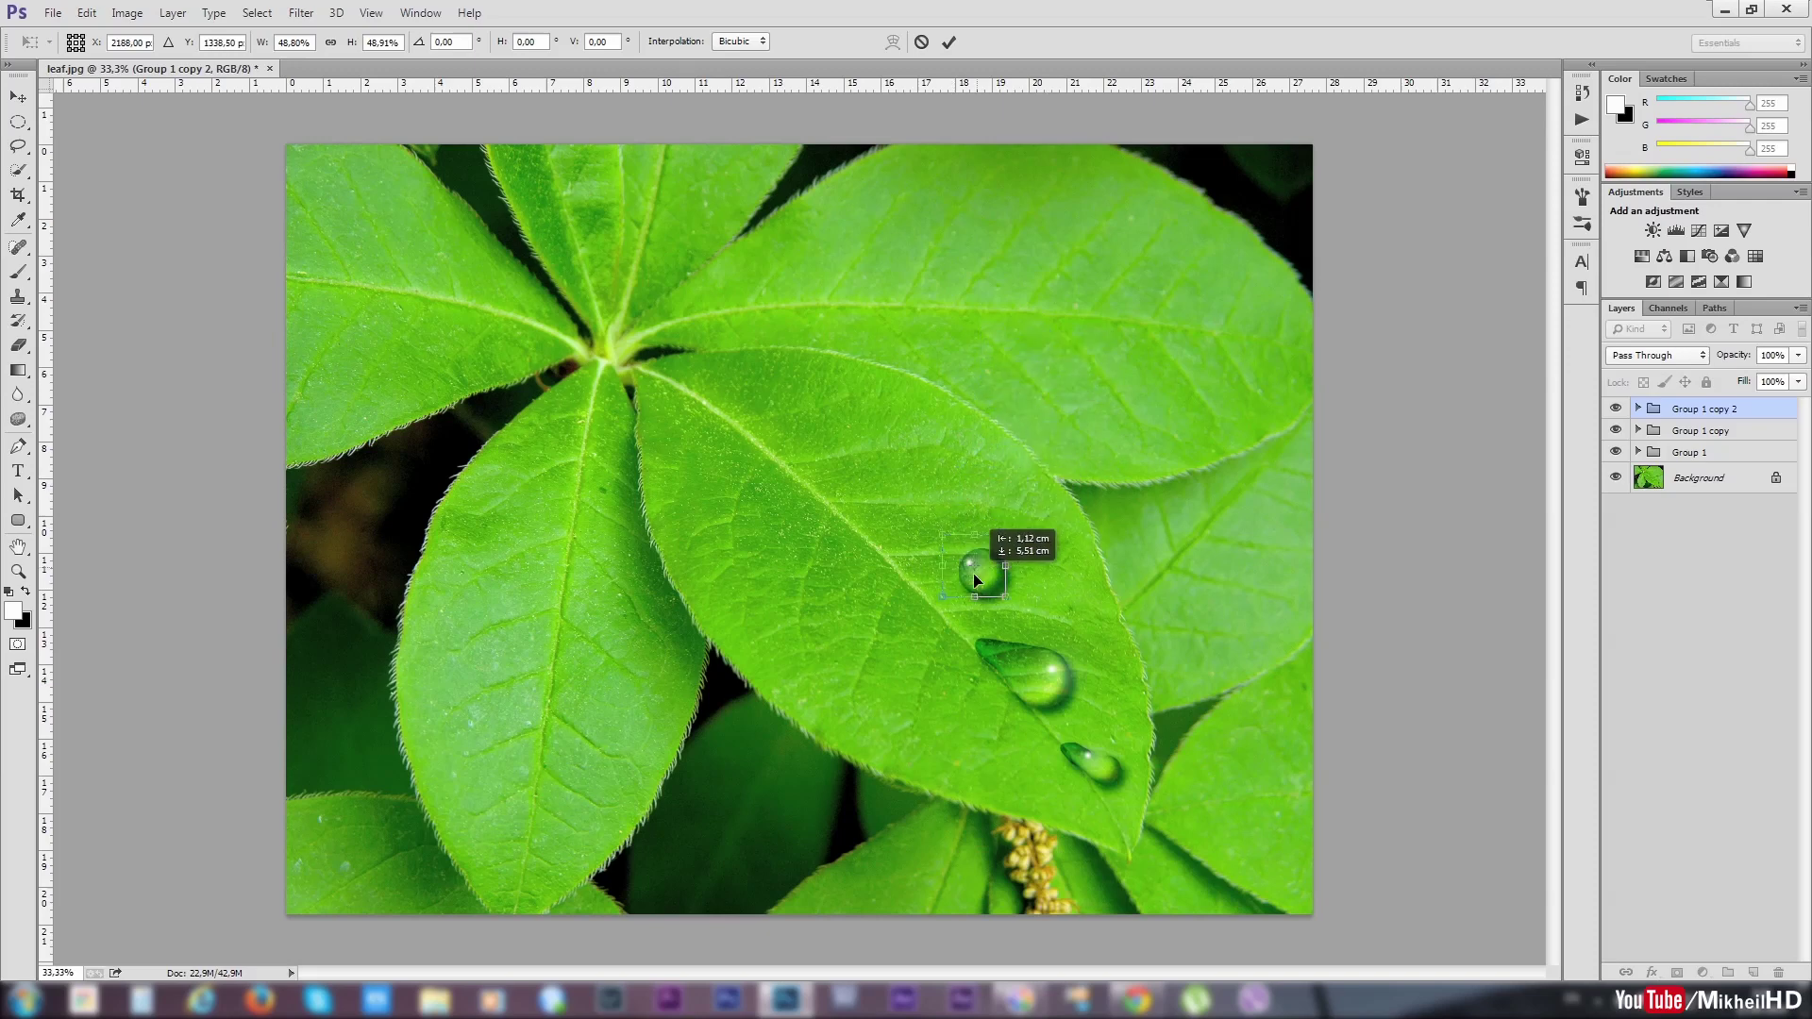
key(Return)
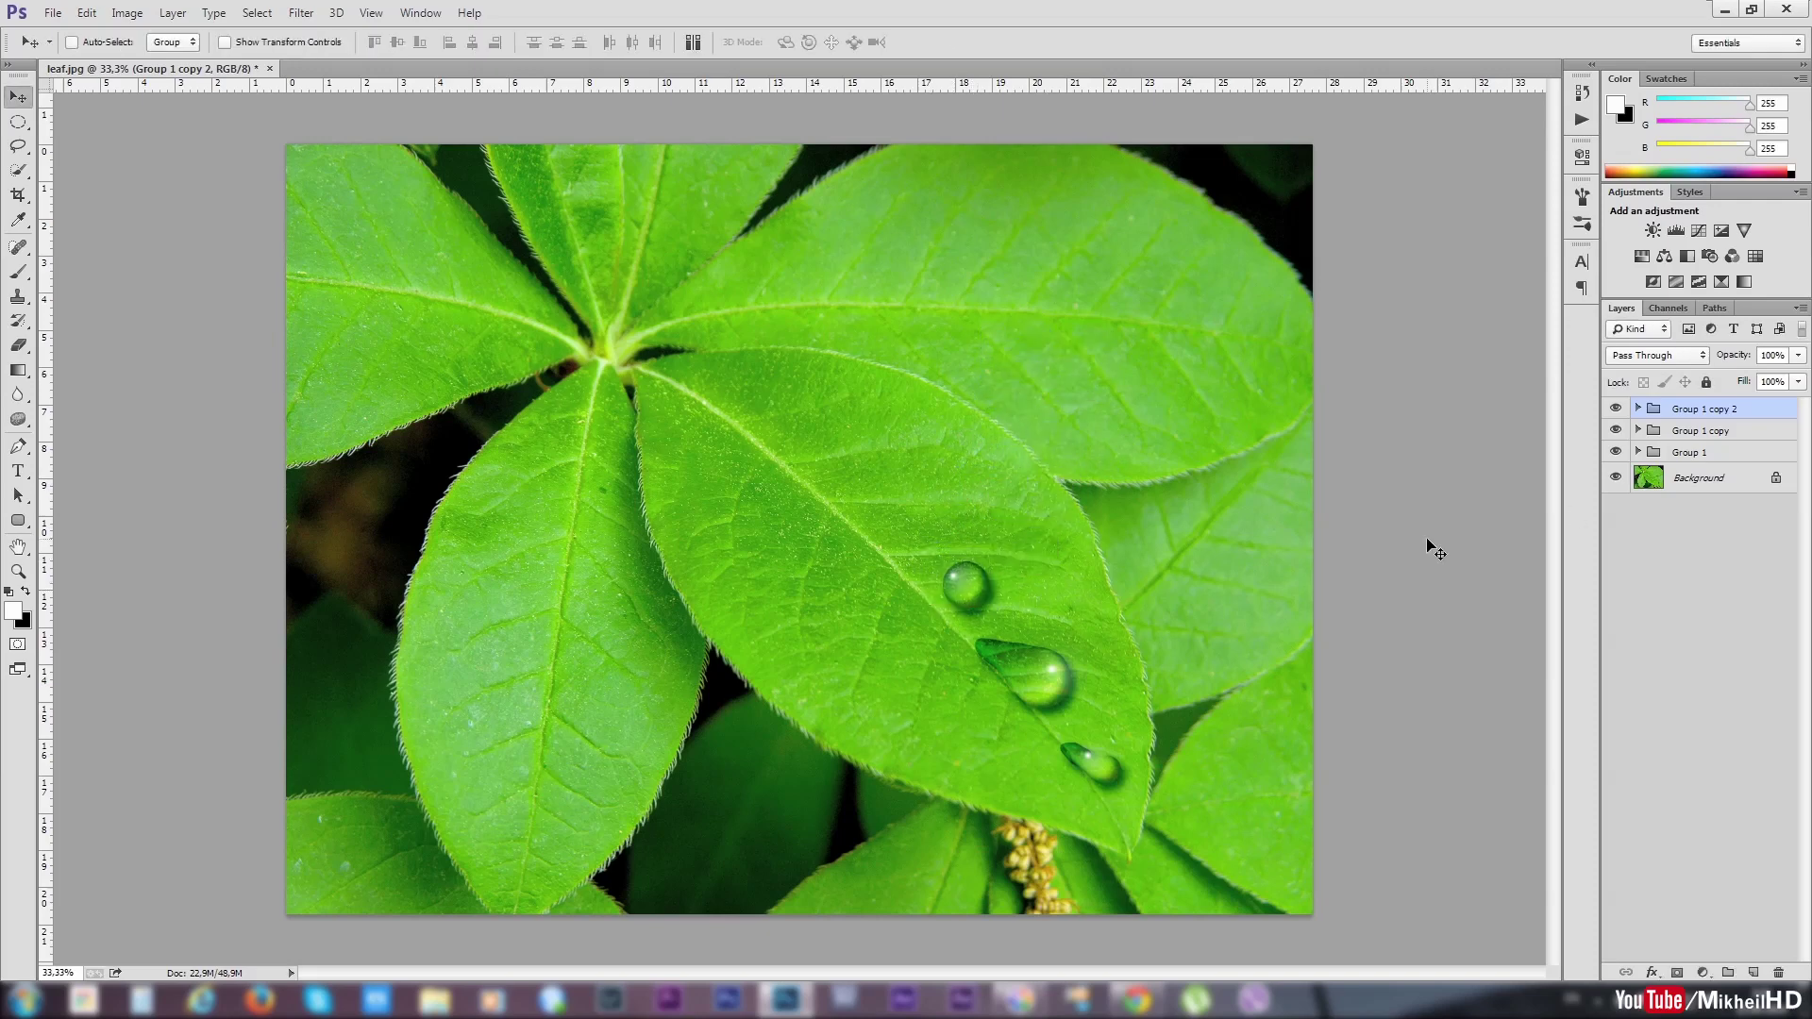
click(1799, 356)
mouse_move(1798, 376)
mouse_down()
mouse_move(1770, 382)
mouse_move(1807, 382)
mouse_up()
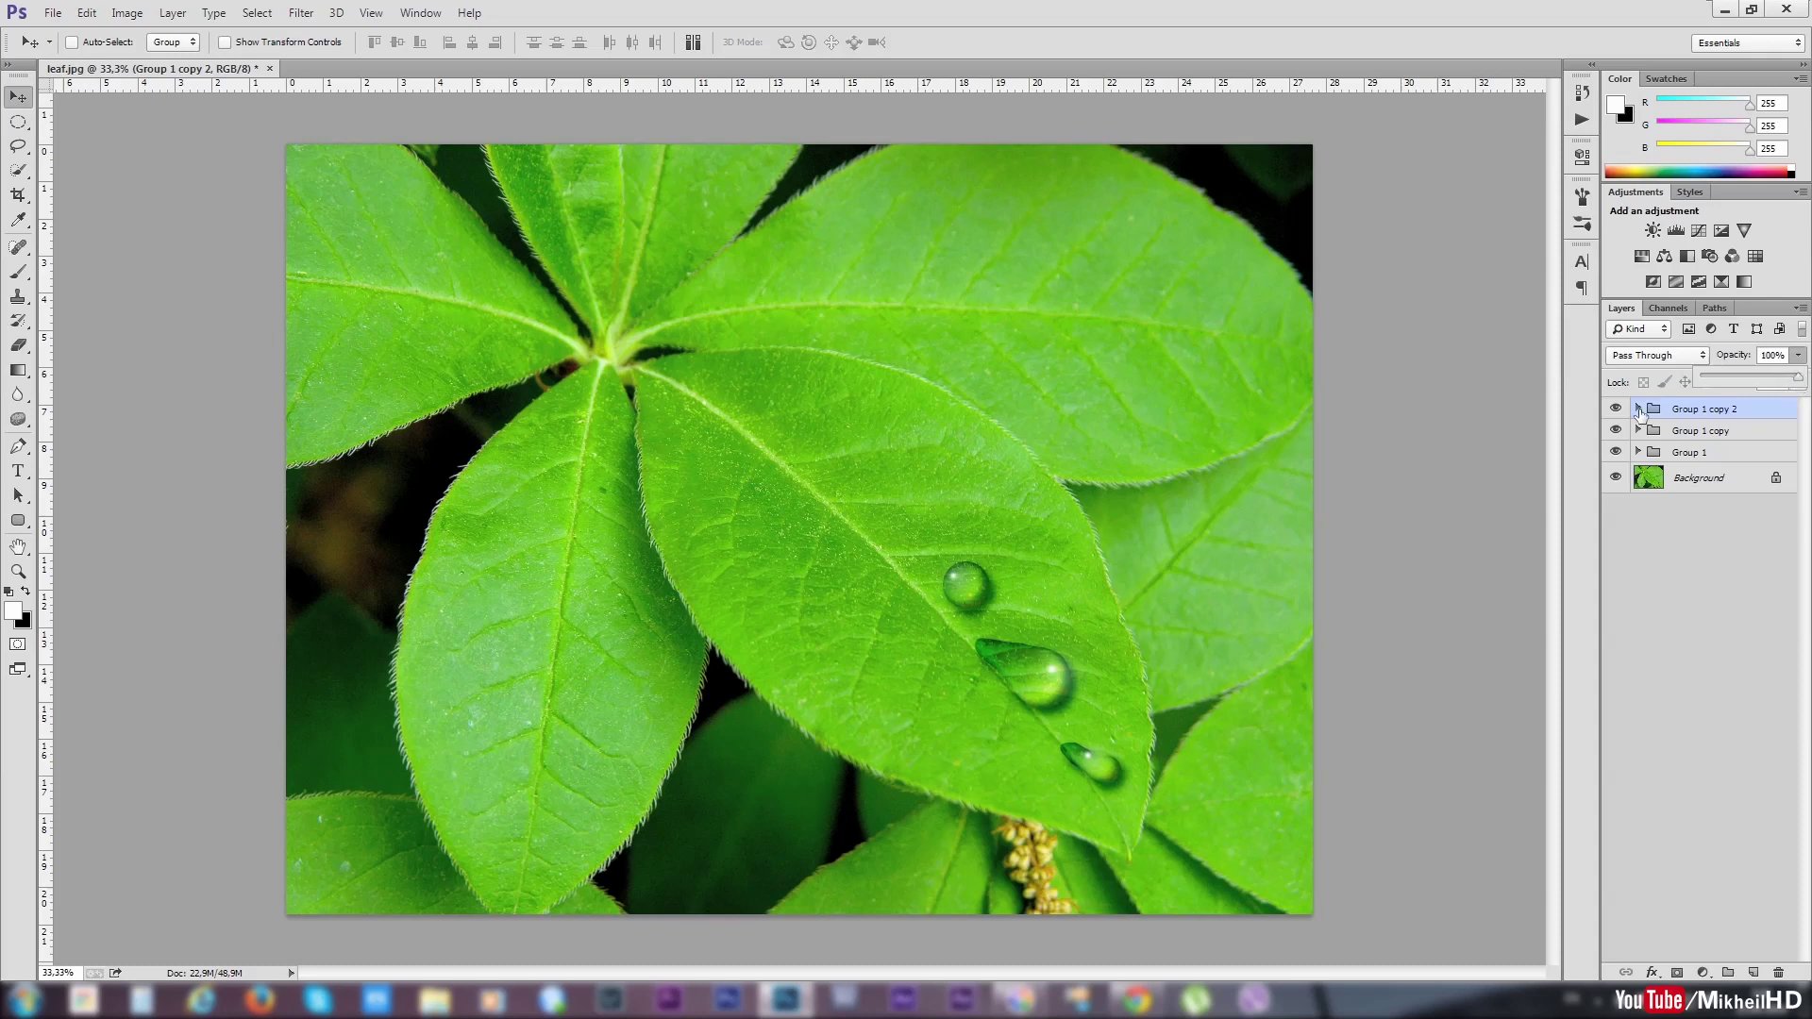
Step: Enable an Overlay Inner Glow in the layer style of Group 1's Layer 1
click(1639, 449)
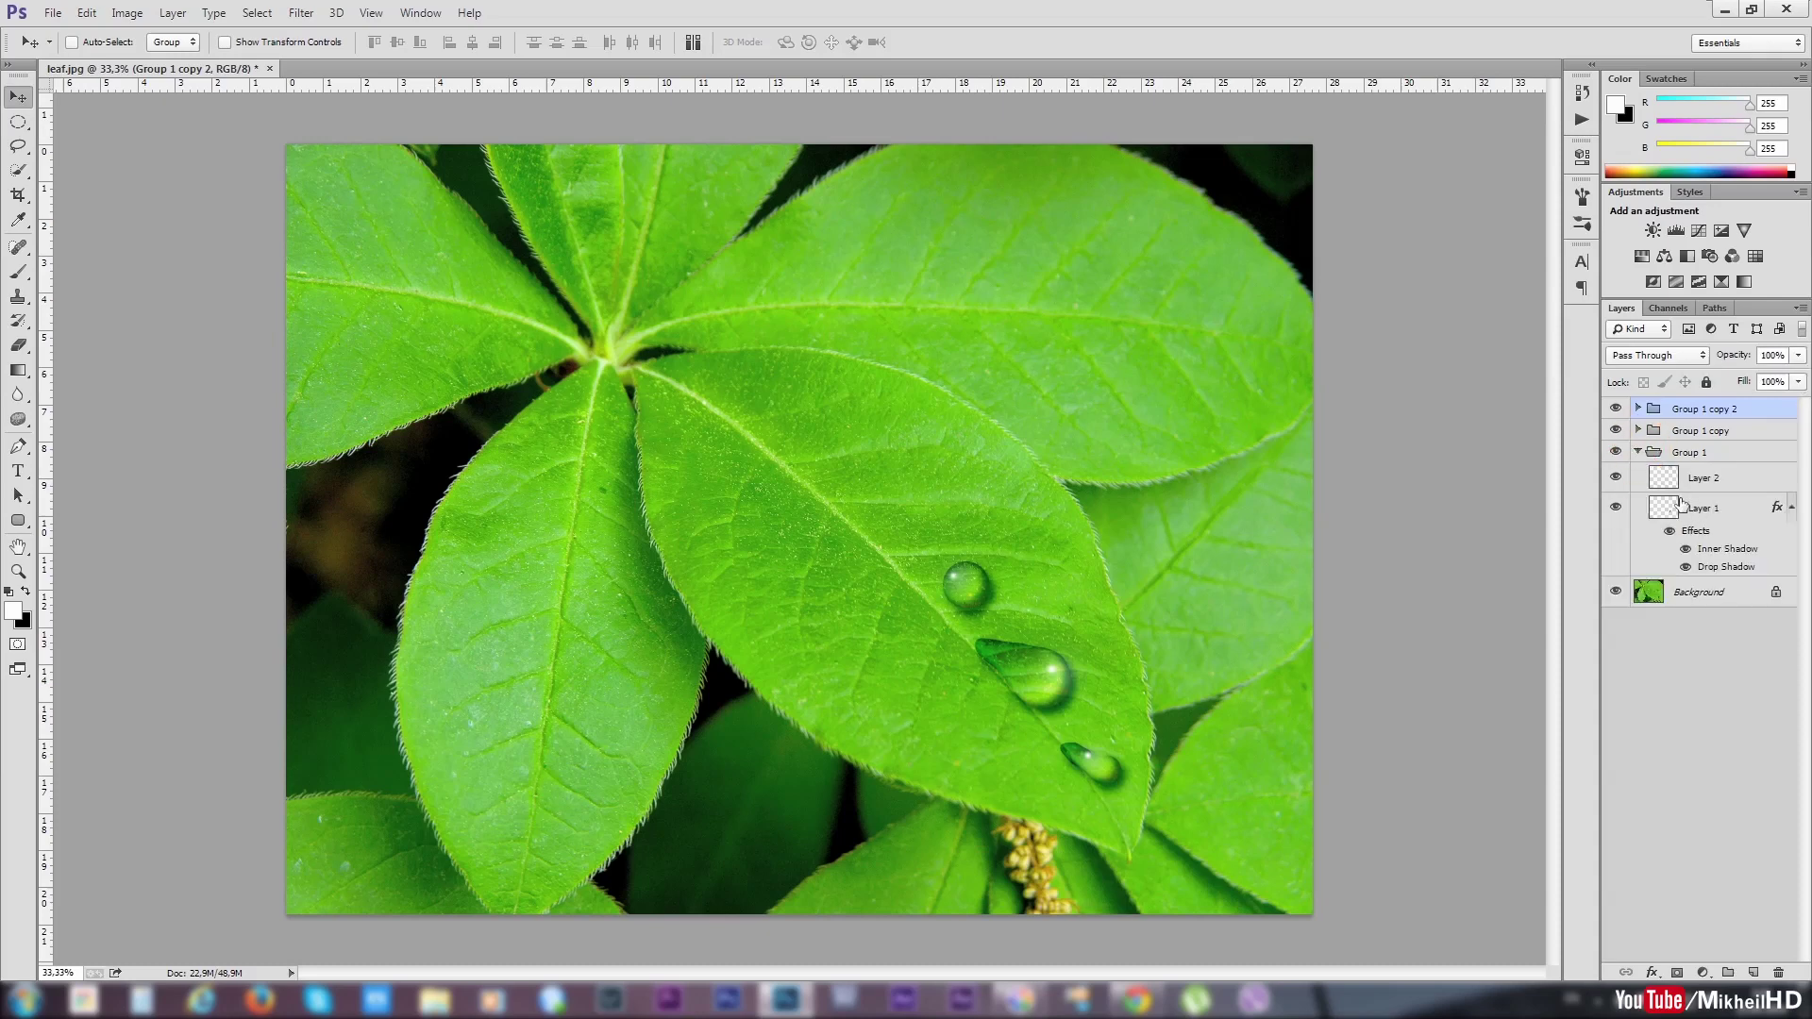
click(1675, 508)
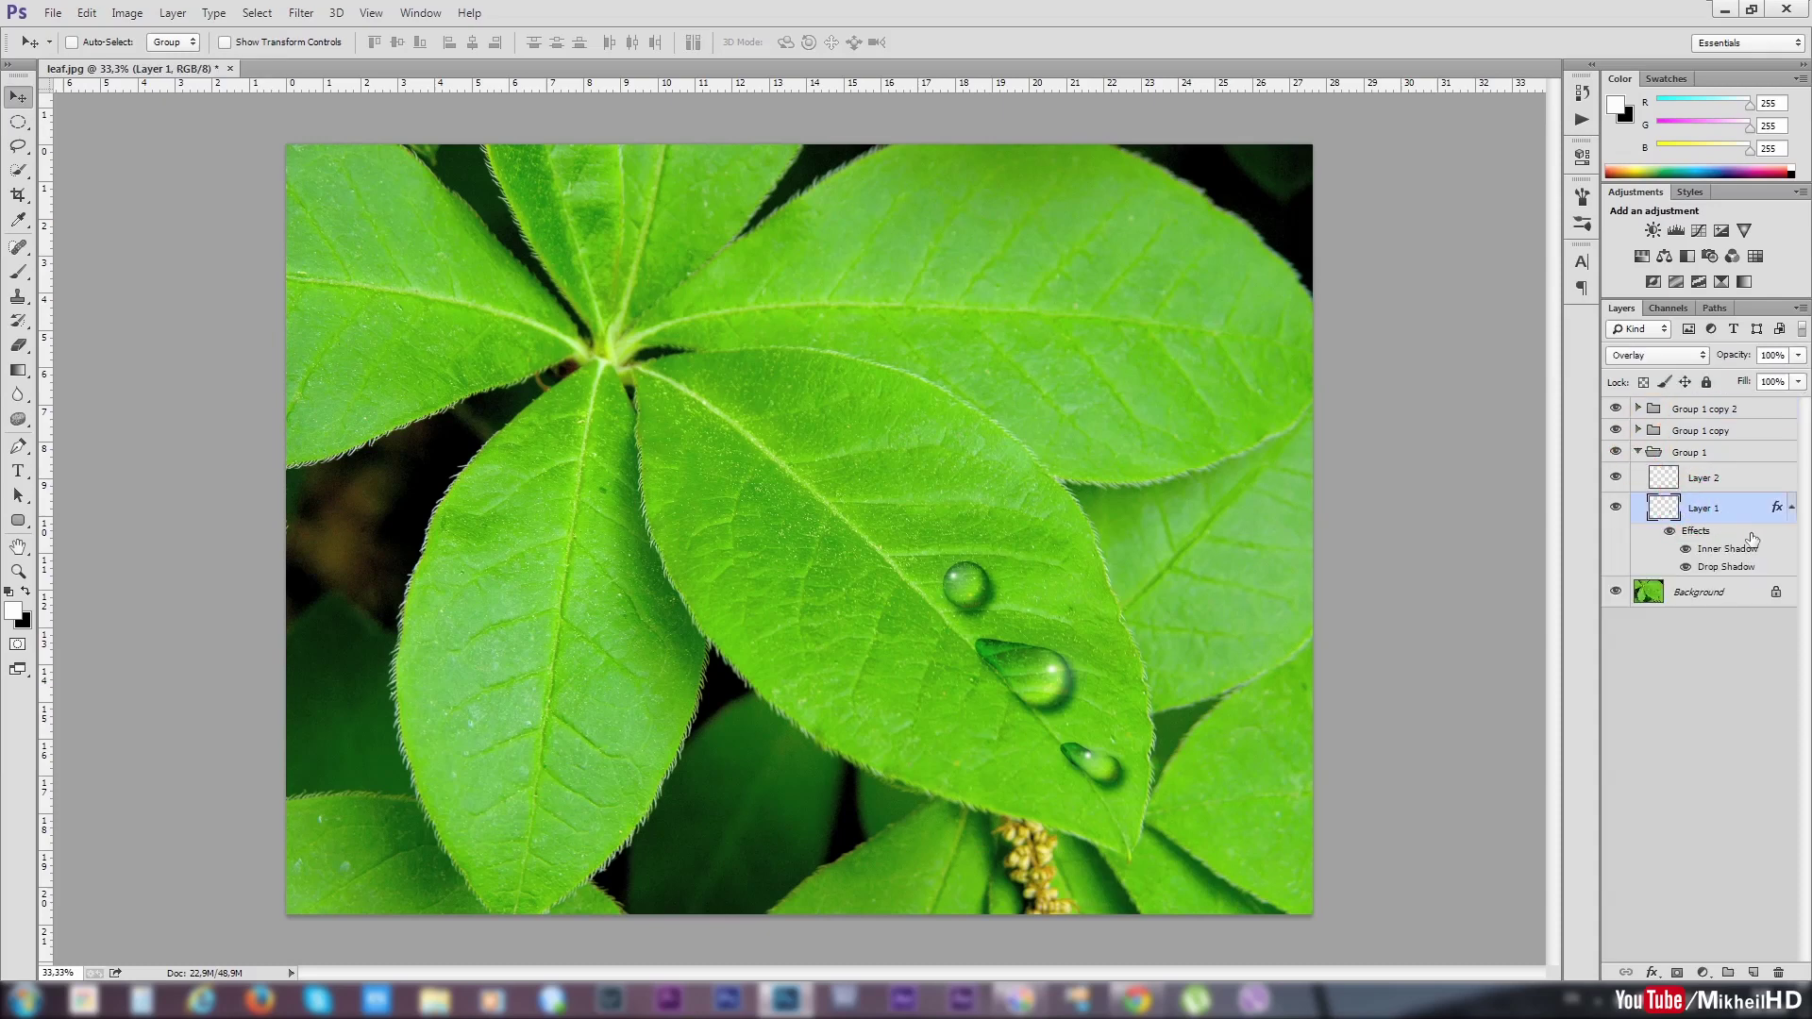
double_click(1663, 511)
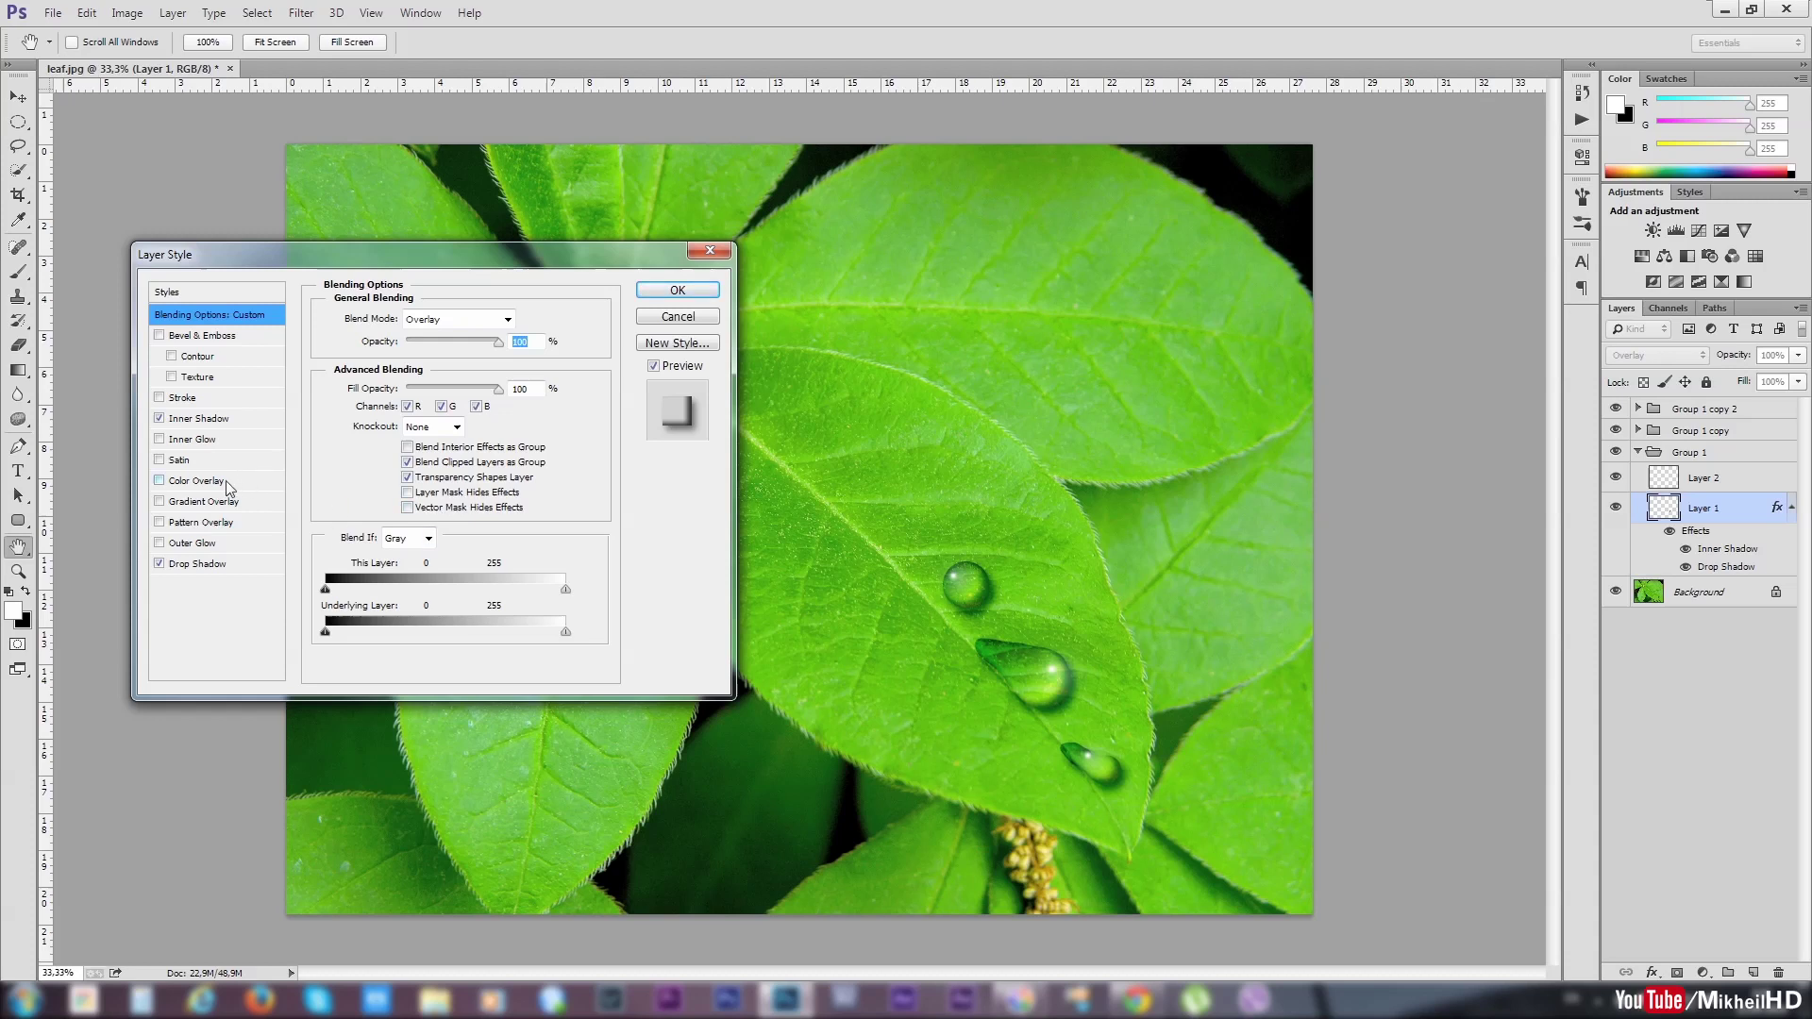
click(191, 440)
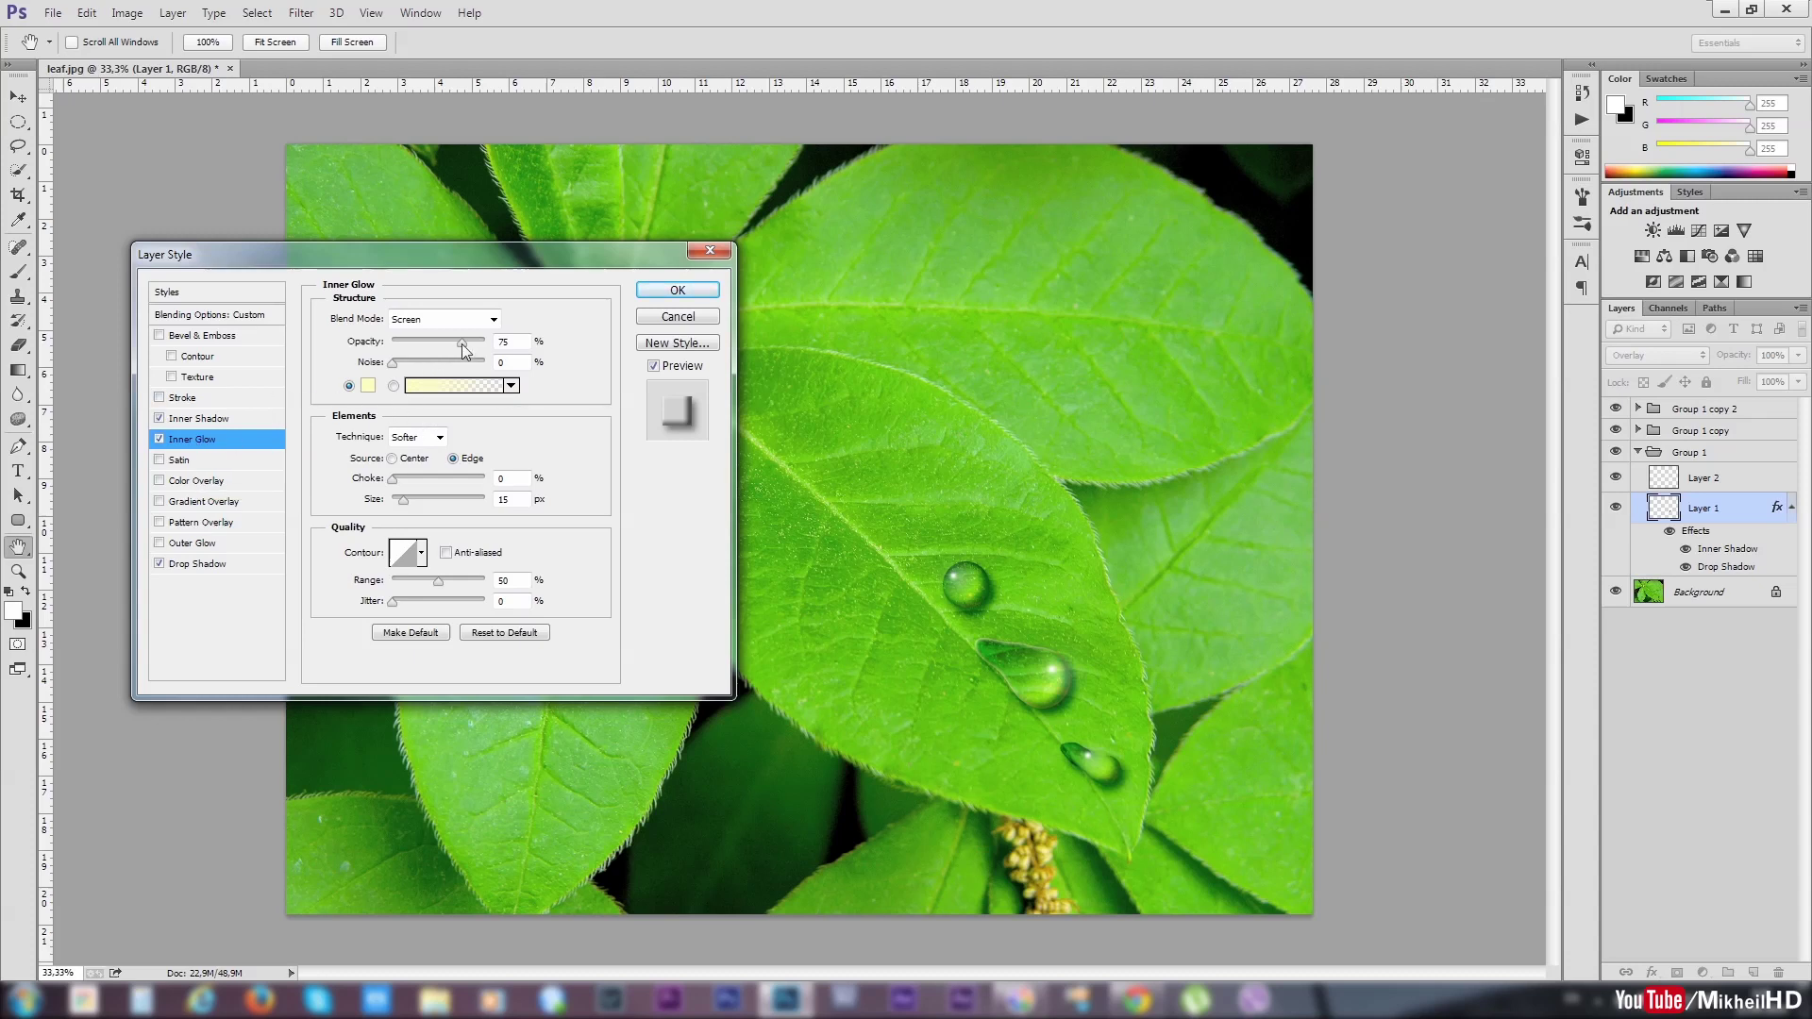
drag(461, 343, 469, 349)
click(490, 320)
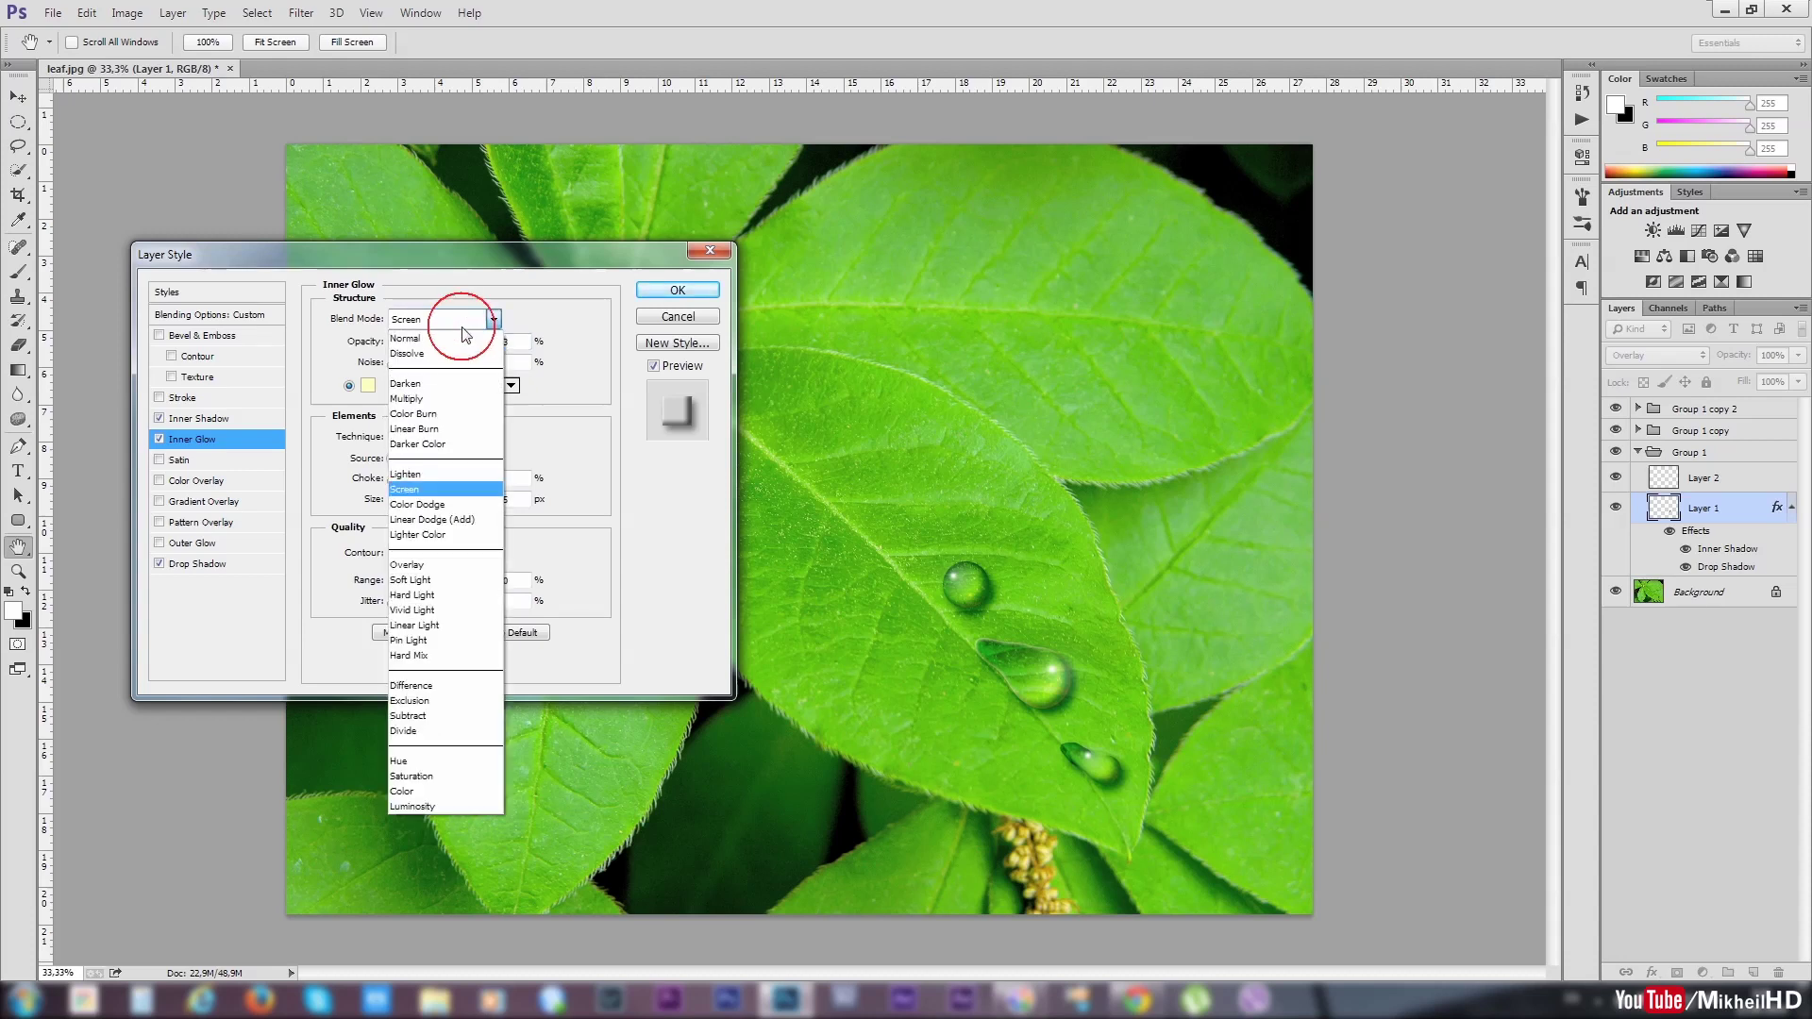
click(426, 566)
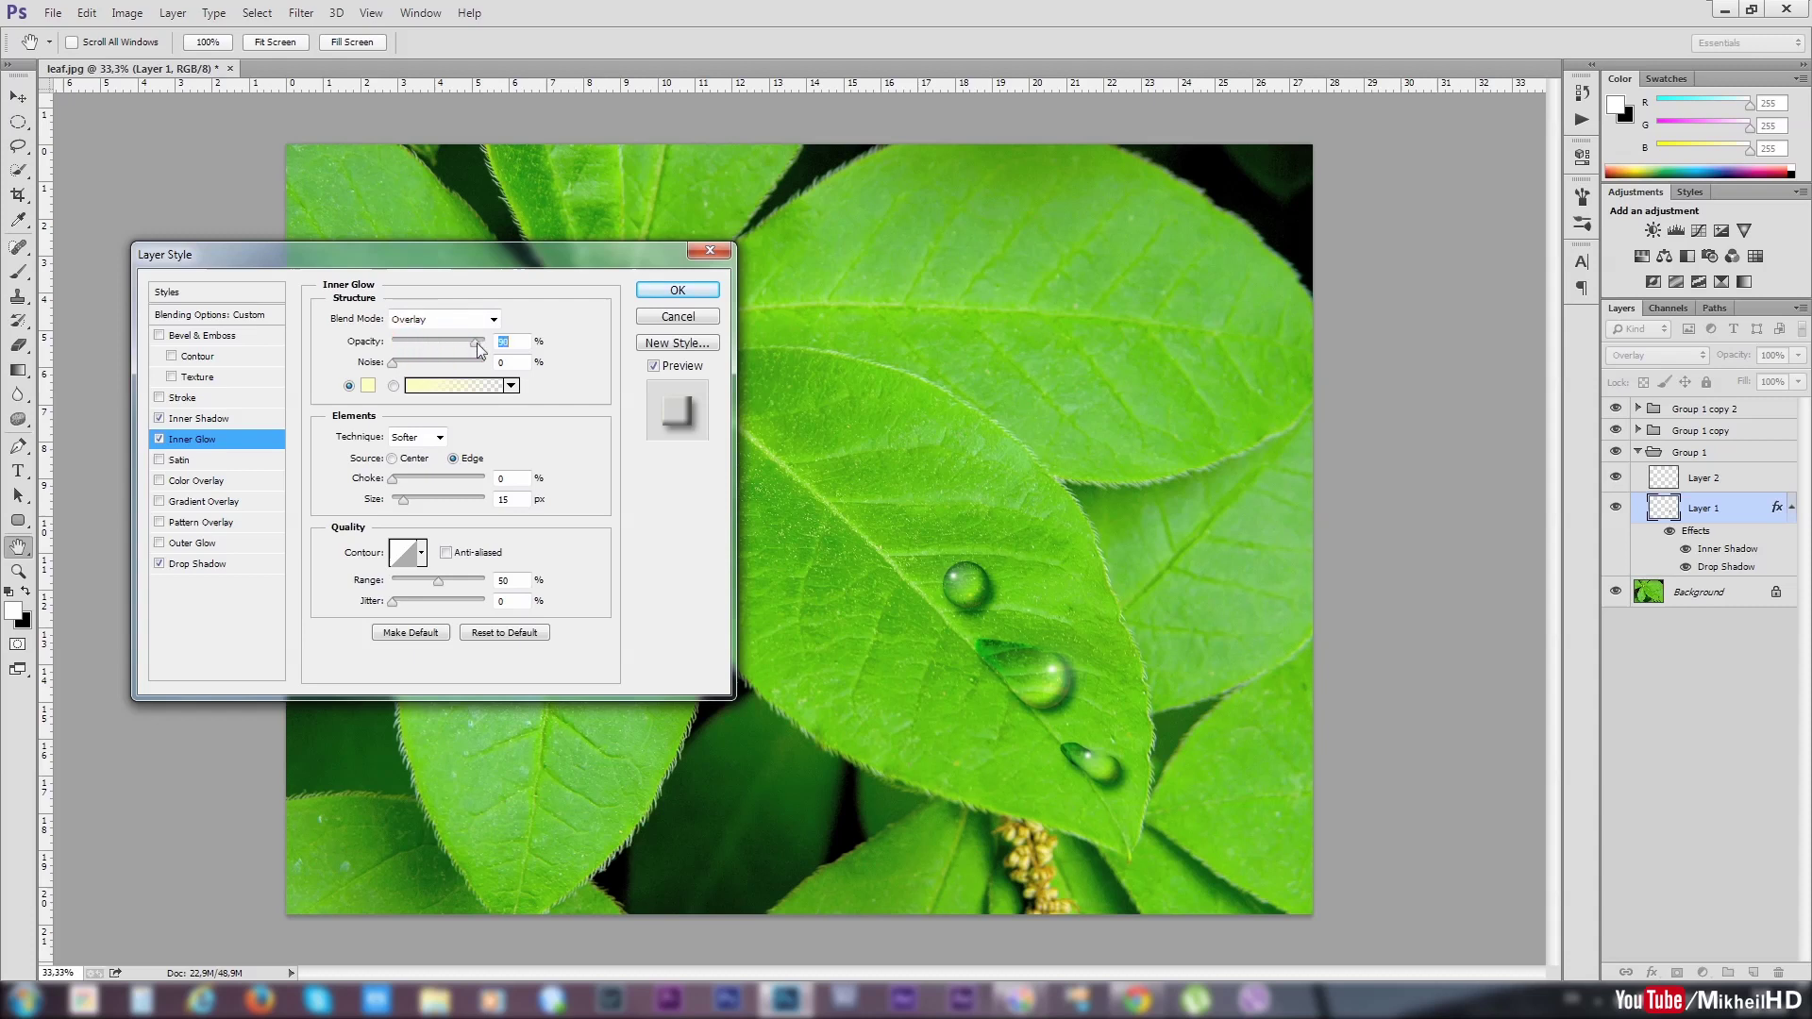
mouse_move(460, 342)
mouse_down()
mouse_move(437, 345)
mouse_move(464, 356)
mouse_up()
mouse_move(404, 500)
mouse_down()
mouse_move(421, 500)
mouse_move(404, 500)
mouse_up()
Step: Set the inner glow to white, opacity 62 and size 40, and apply it
click(369, 386)
drag(1368, 553, 1362, 570)
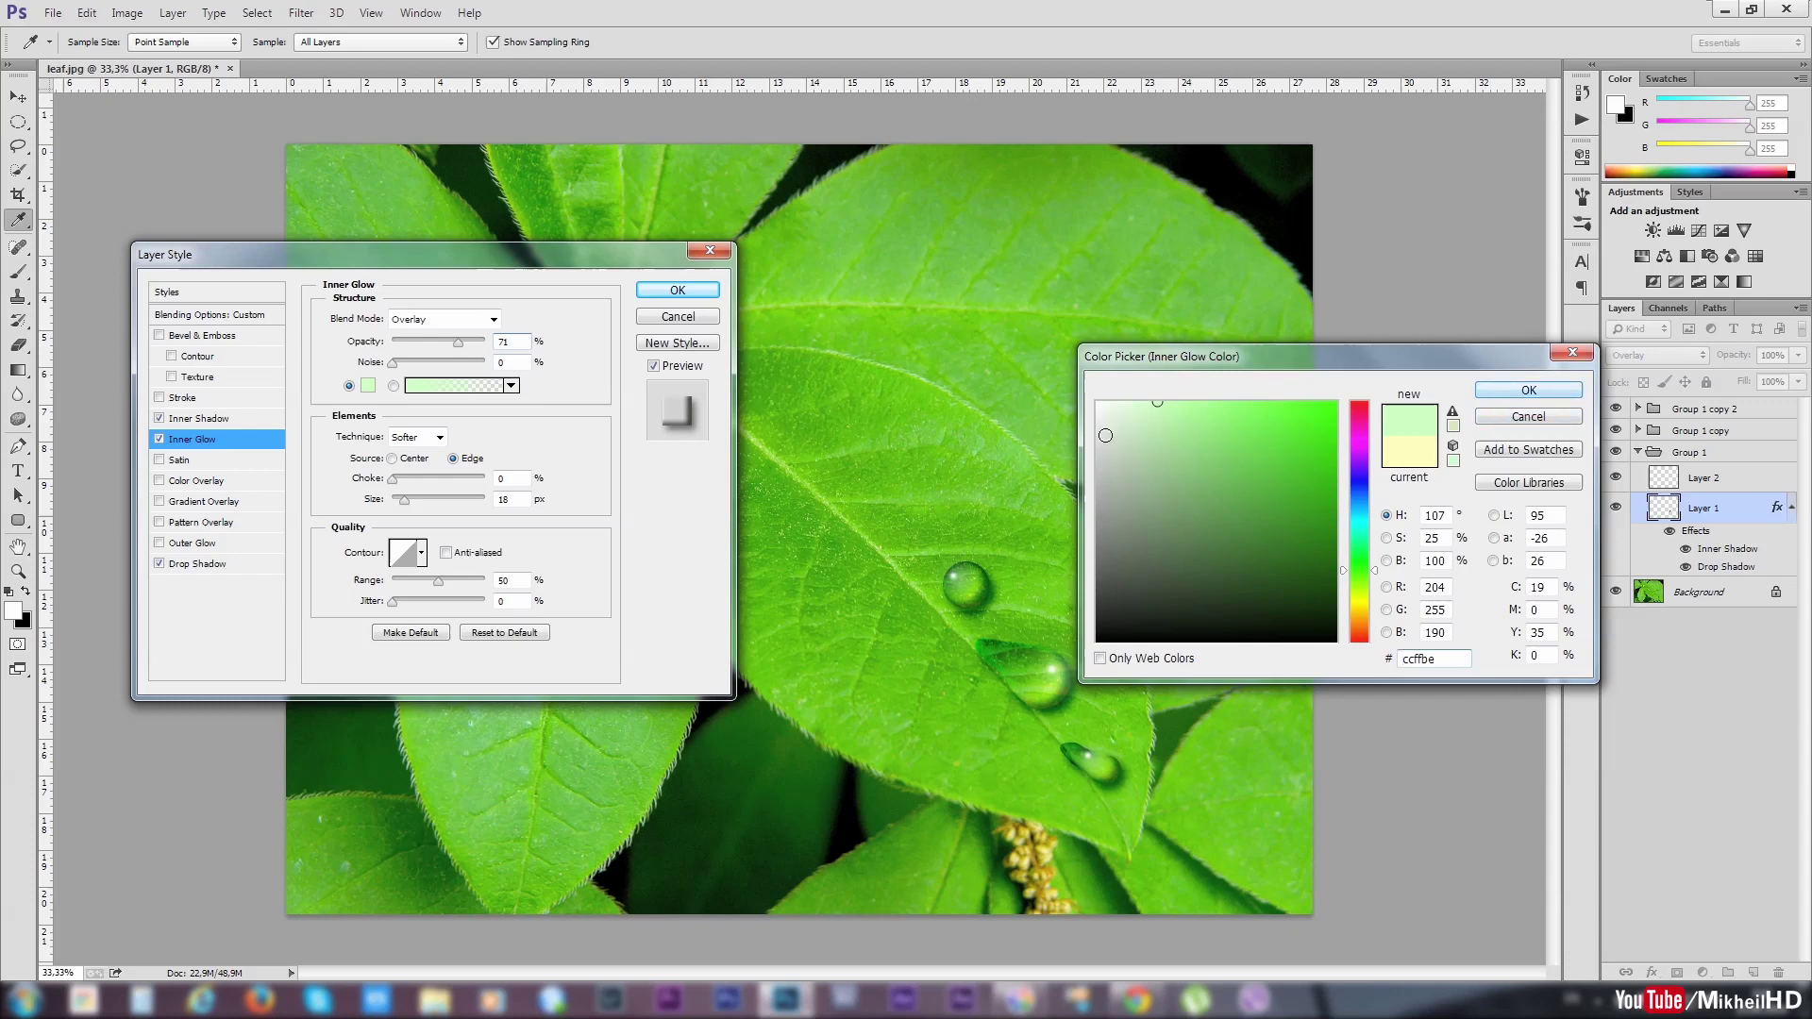
click(1097, 402)
click(1529, 389)
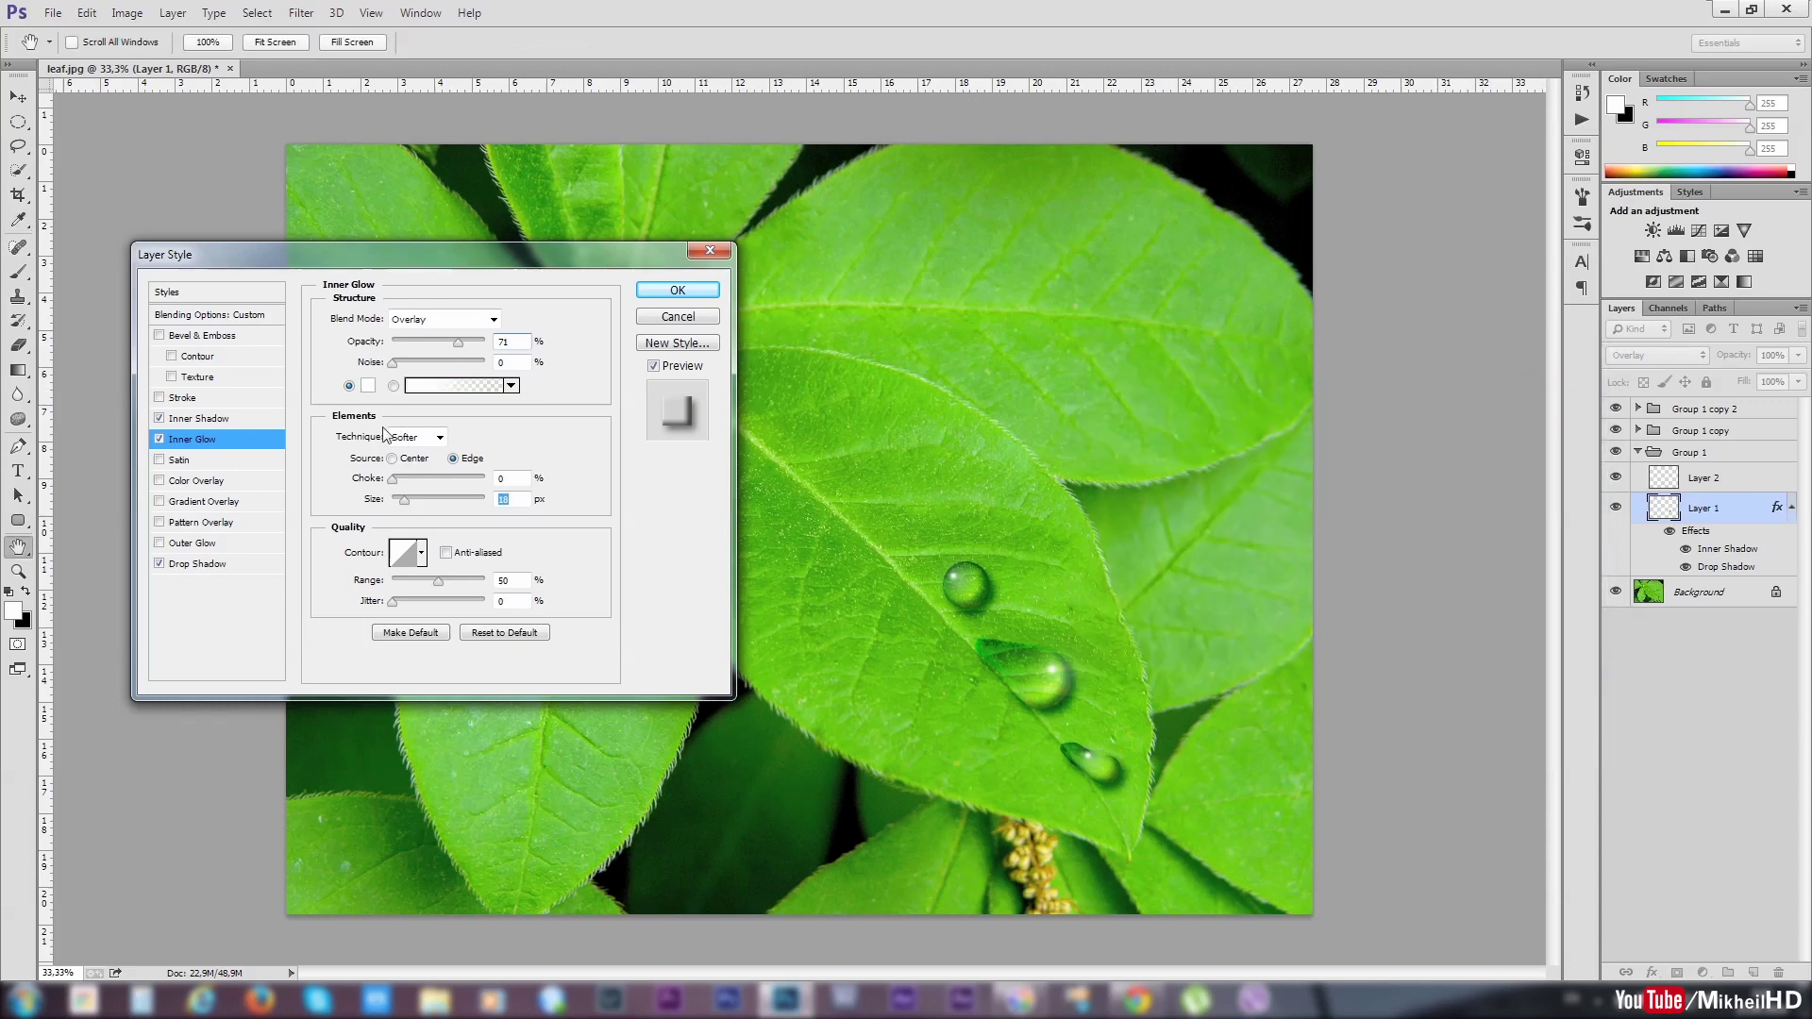
drag(462, 342, 450, 344)
drag(407, 503, 412, 506)
click(680, 290)
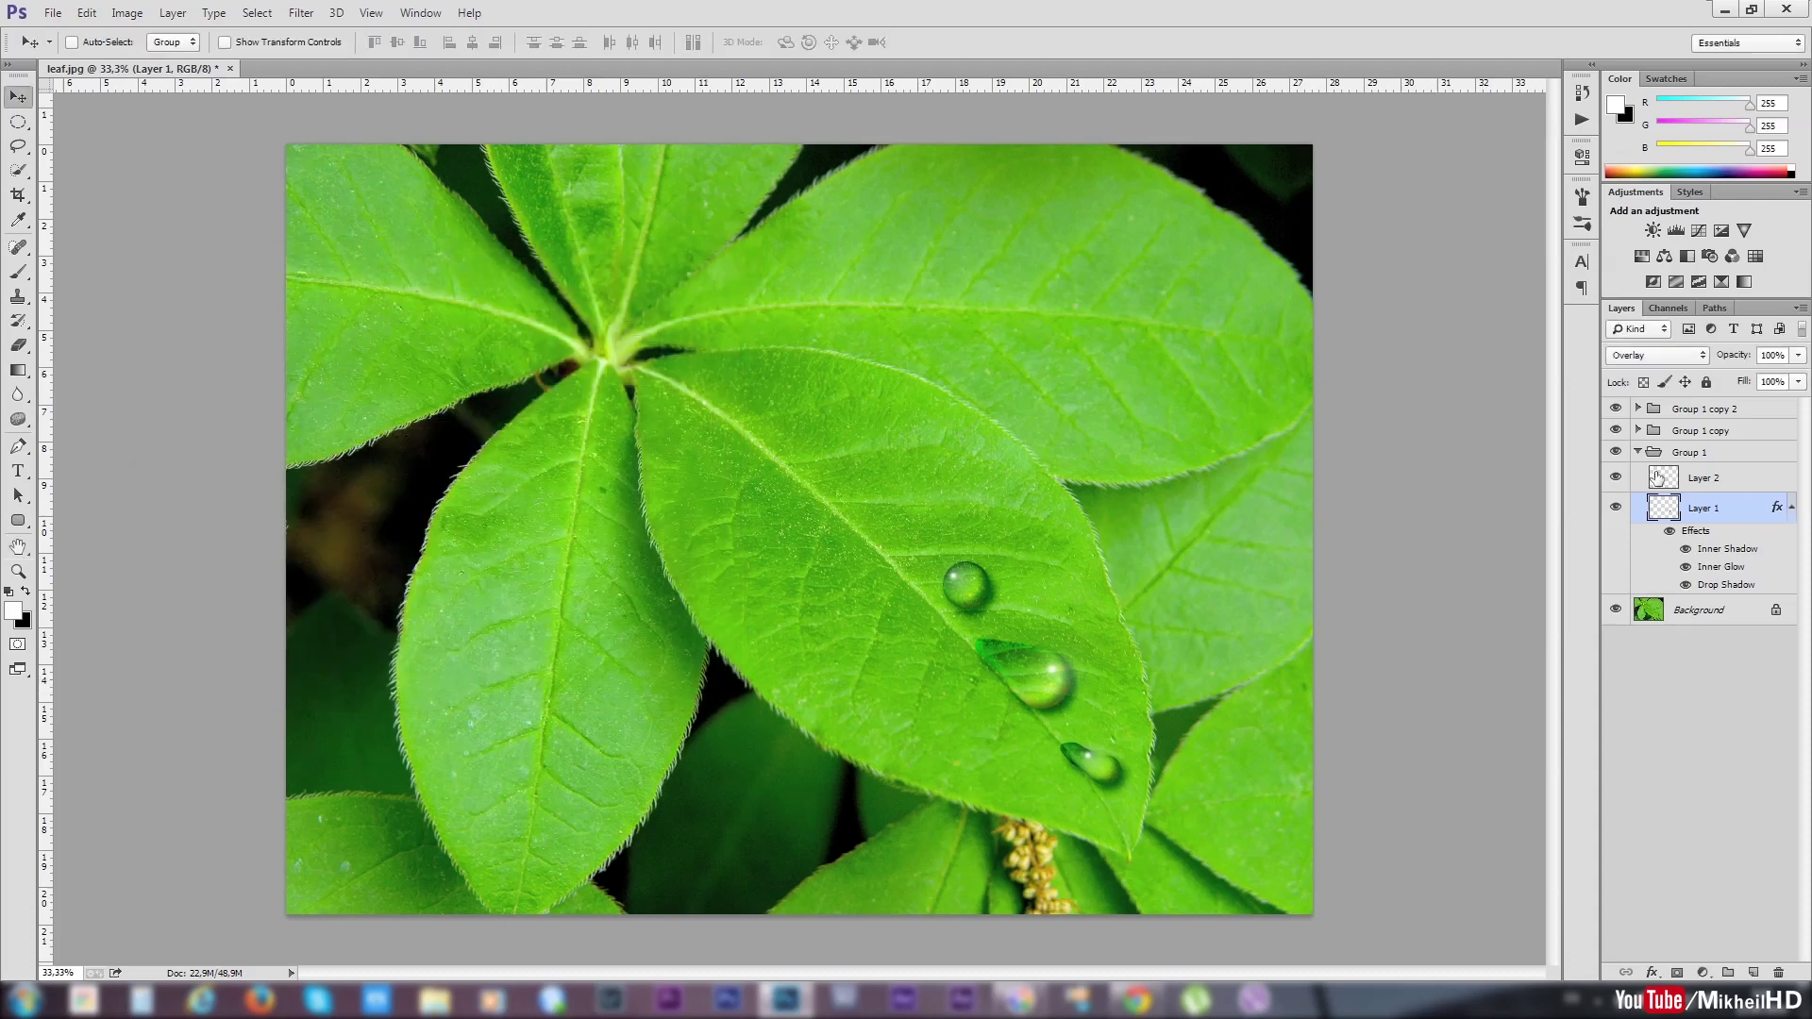
Step: Drag Group 1's large droplet down-left near the leaf's lower edge, then reopen Layer 1's style settings
click(1638, 452)
click(1674, 457)
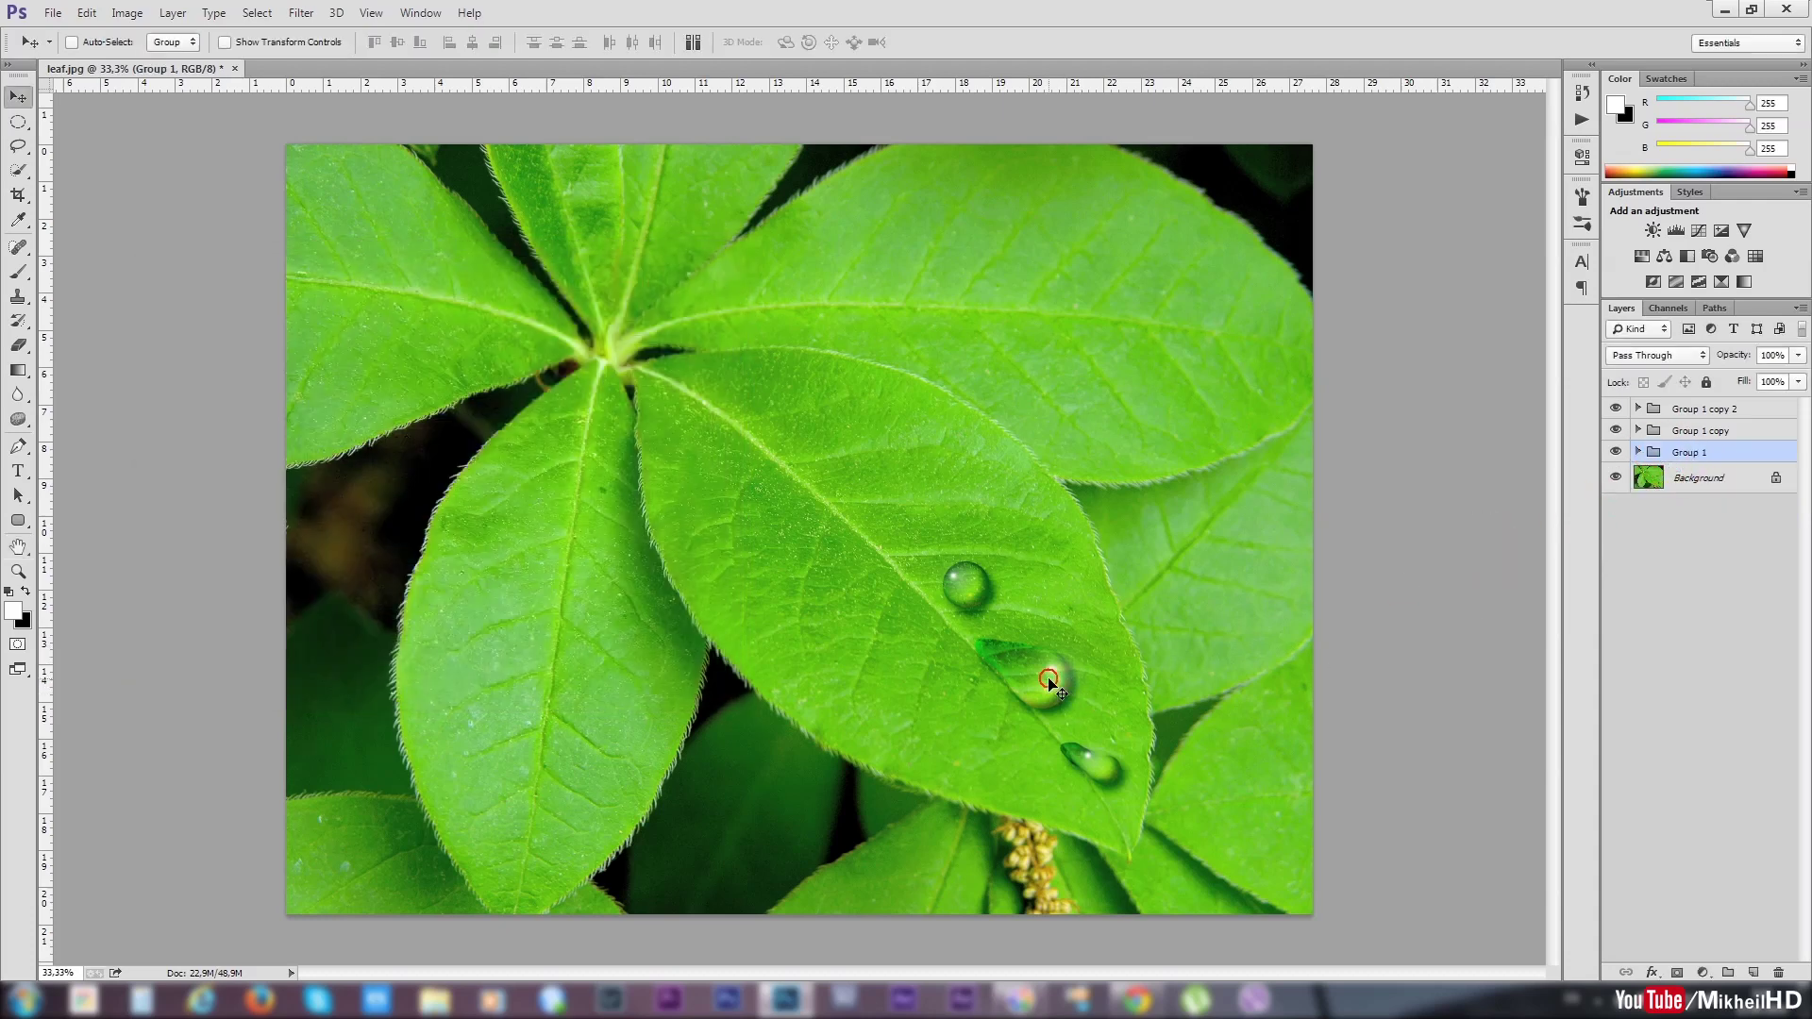
mouse_move(1067, 679)
mouse_down()
mouse_move(970, 719)
mouse_move(933, 470)
mouse_up()
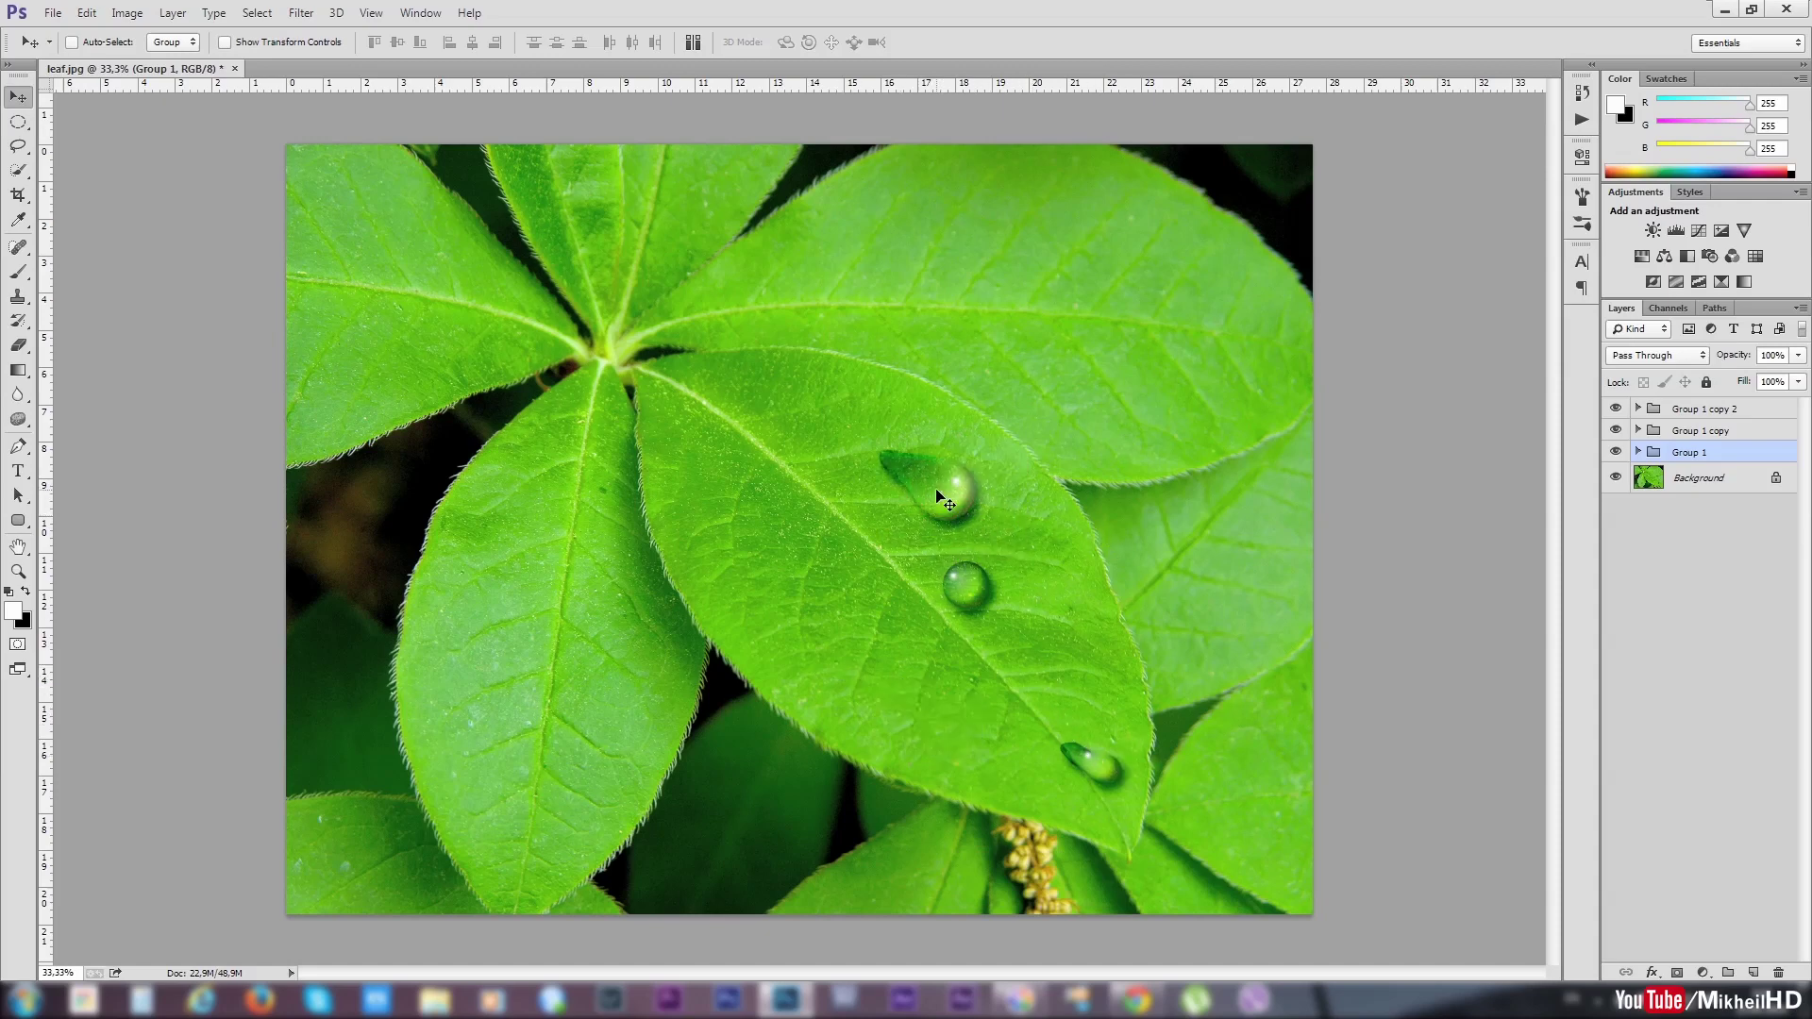
mouse_move(941, 493)
mouse_down()
mouse_move(1158, 558)
mouse_move(614, 667)
mouse_move(1014, 724)
mouse_up()
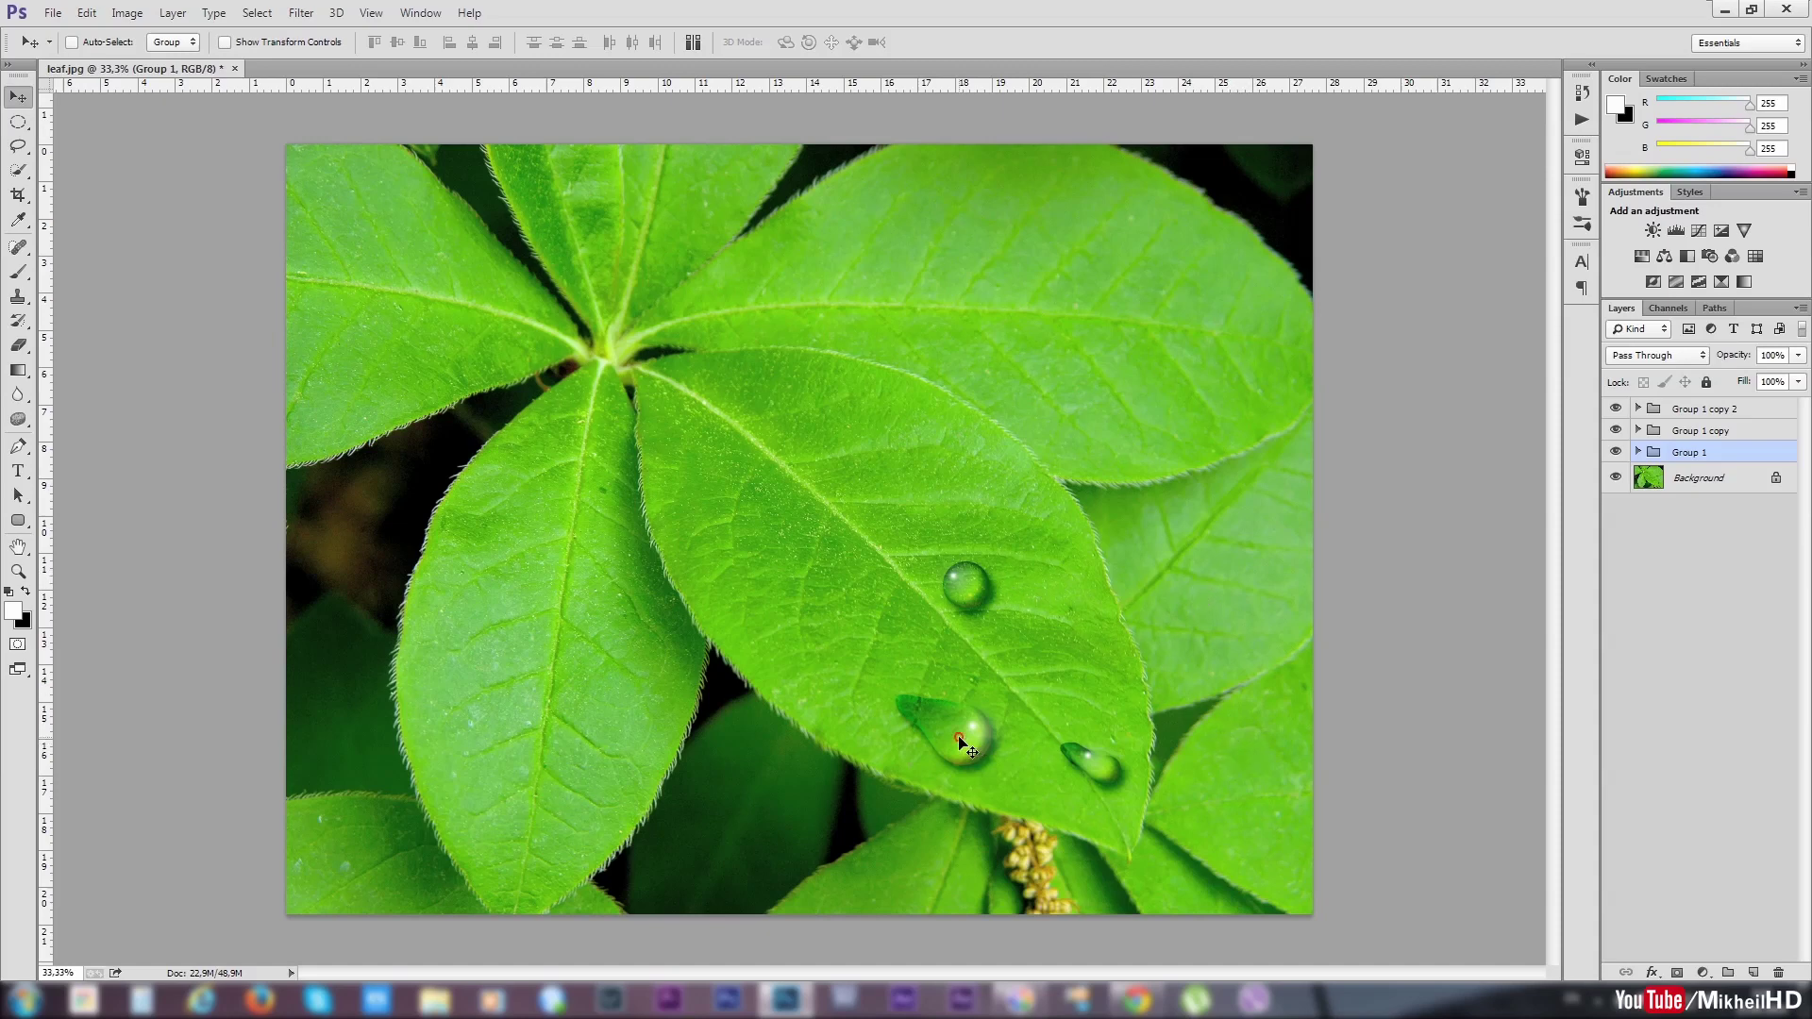
drag(1029, 717, 1028, 716)
click(1638, 453)
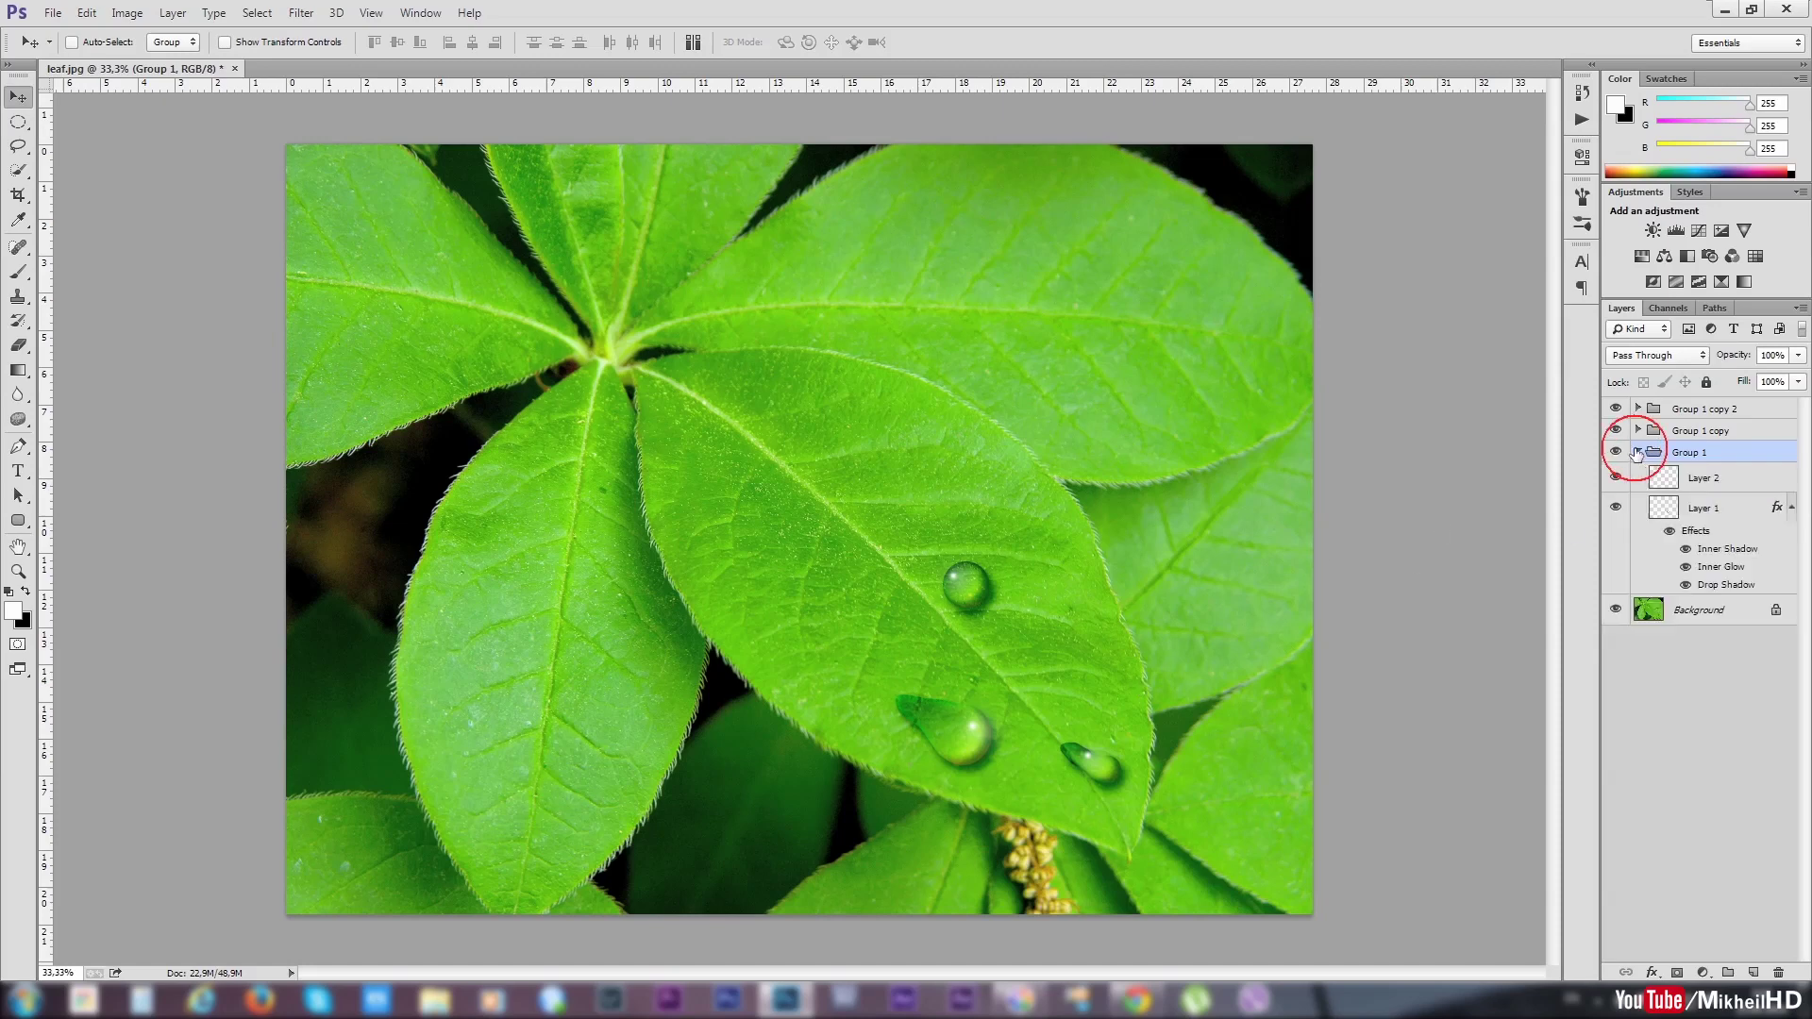
double_click(1663, 508)
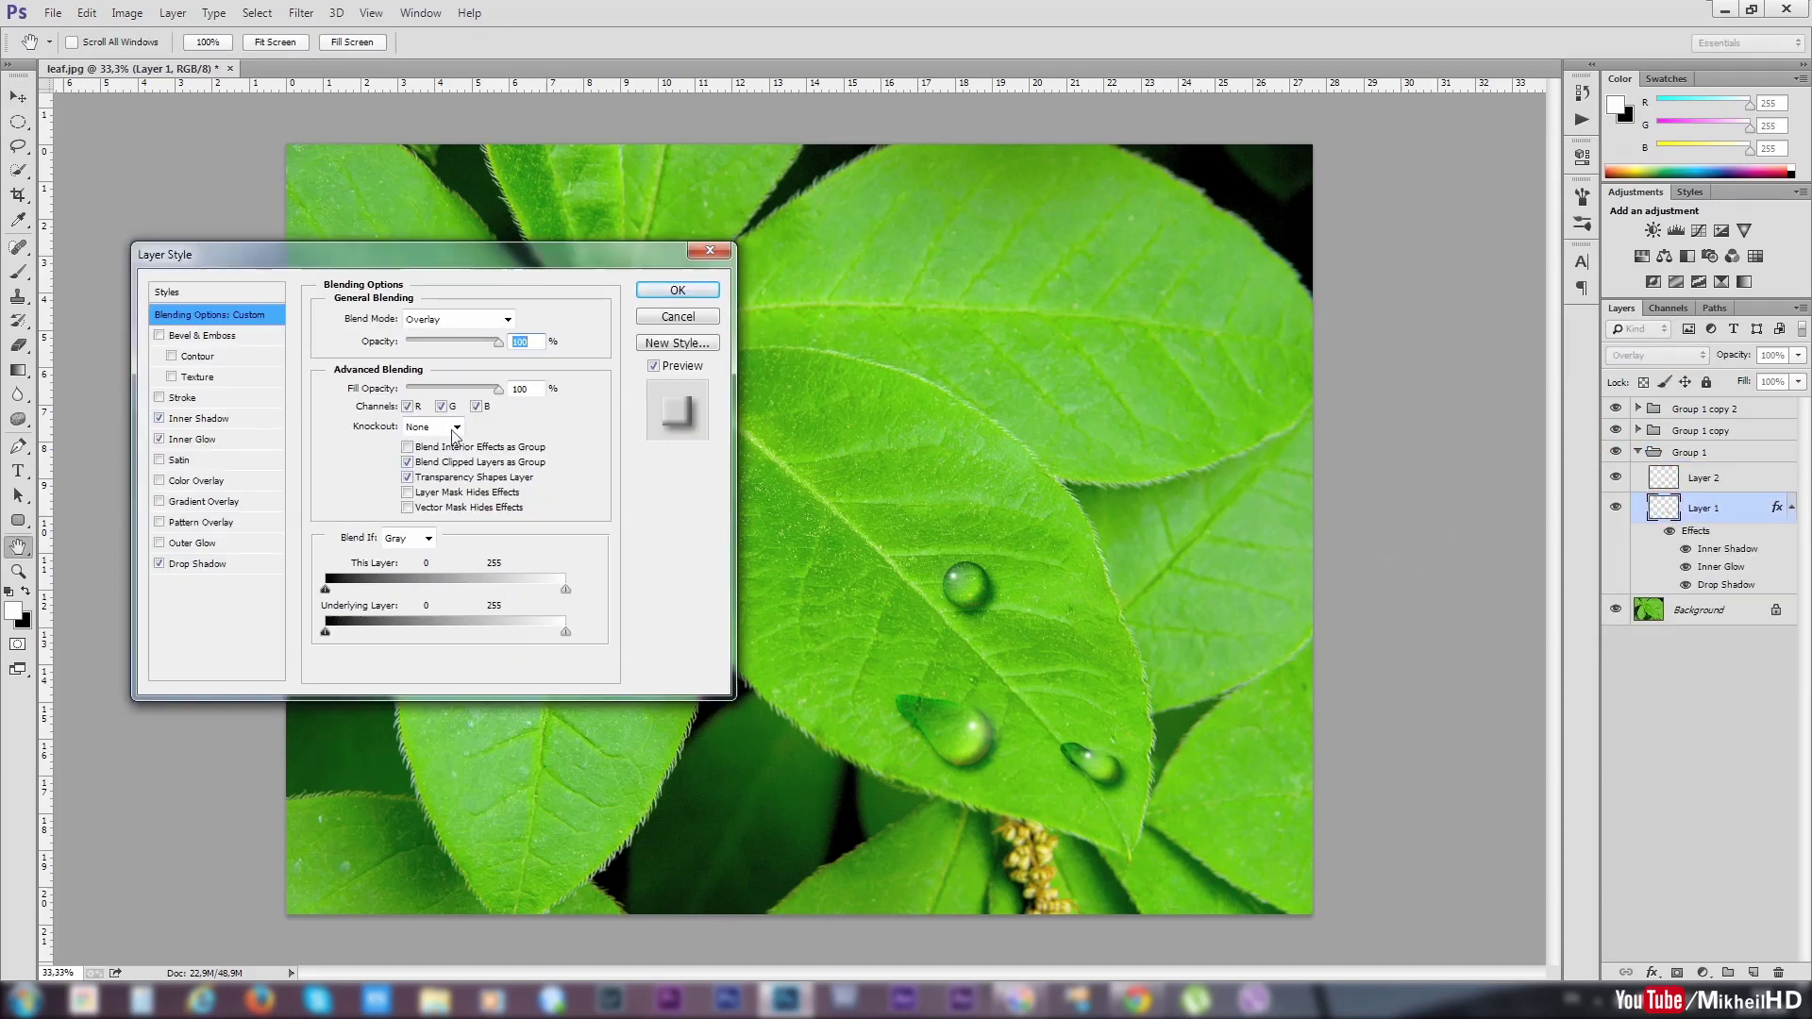
click(677, 290)
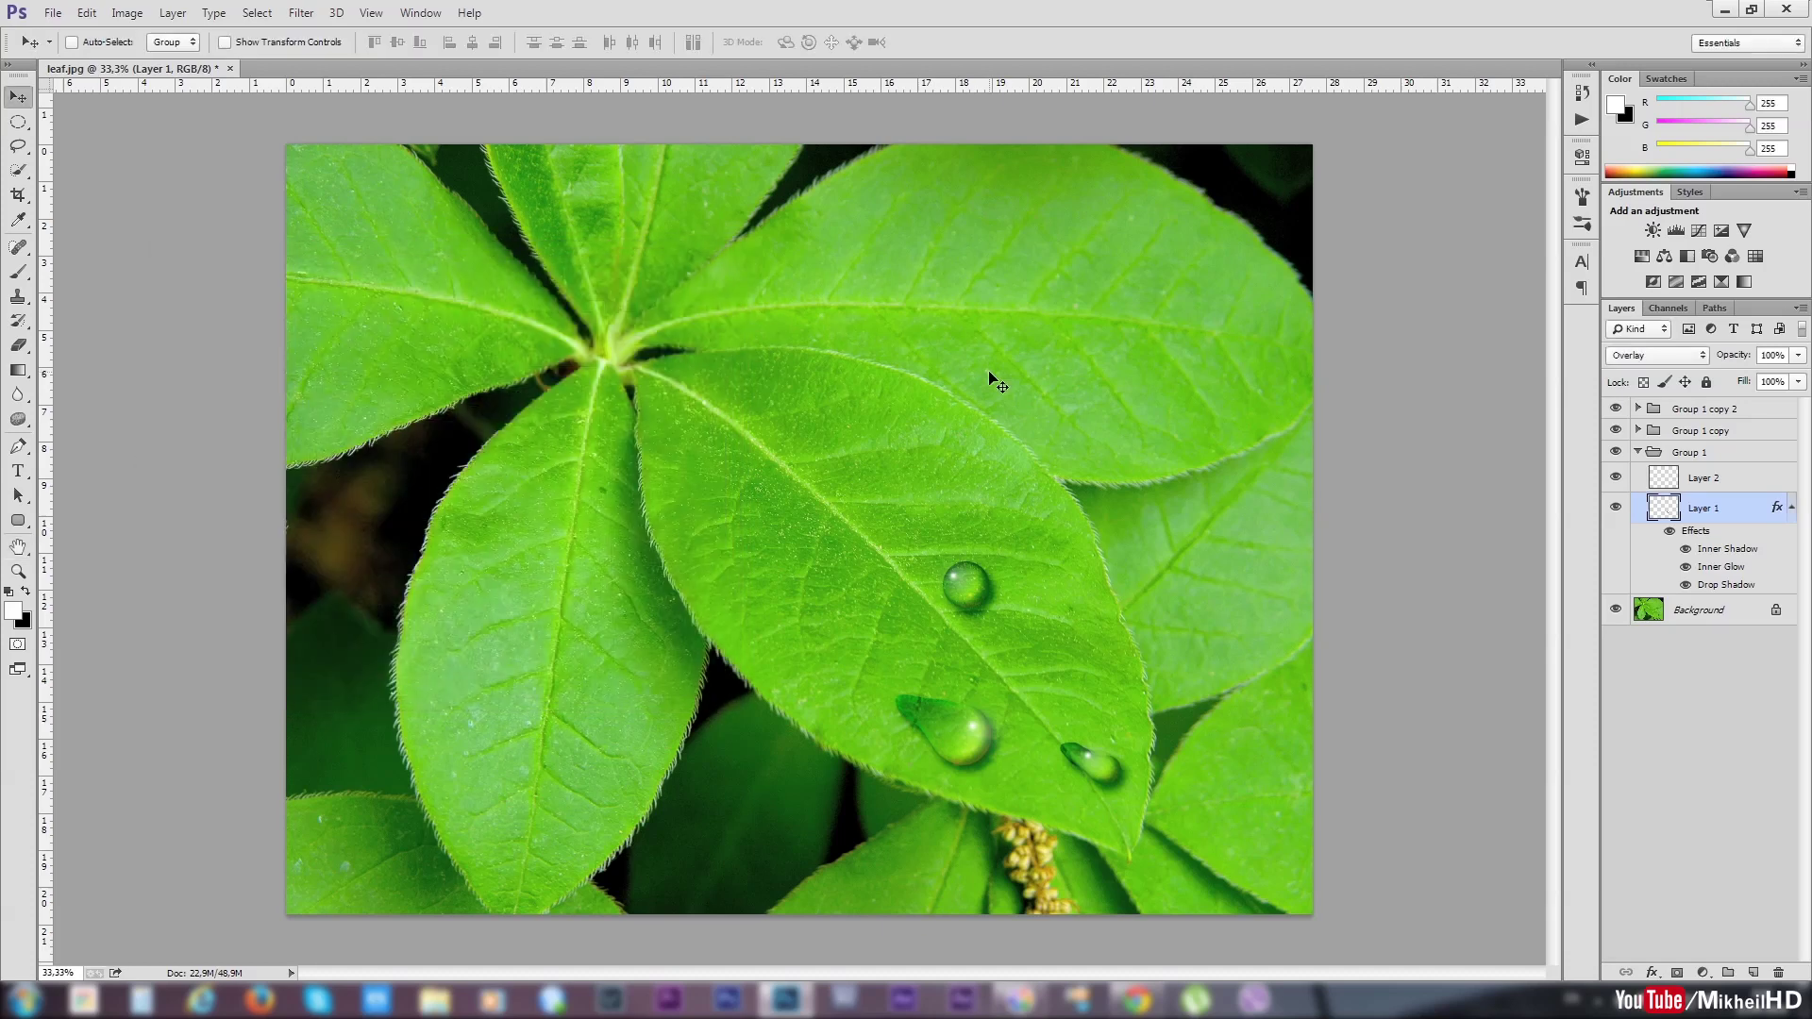